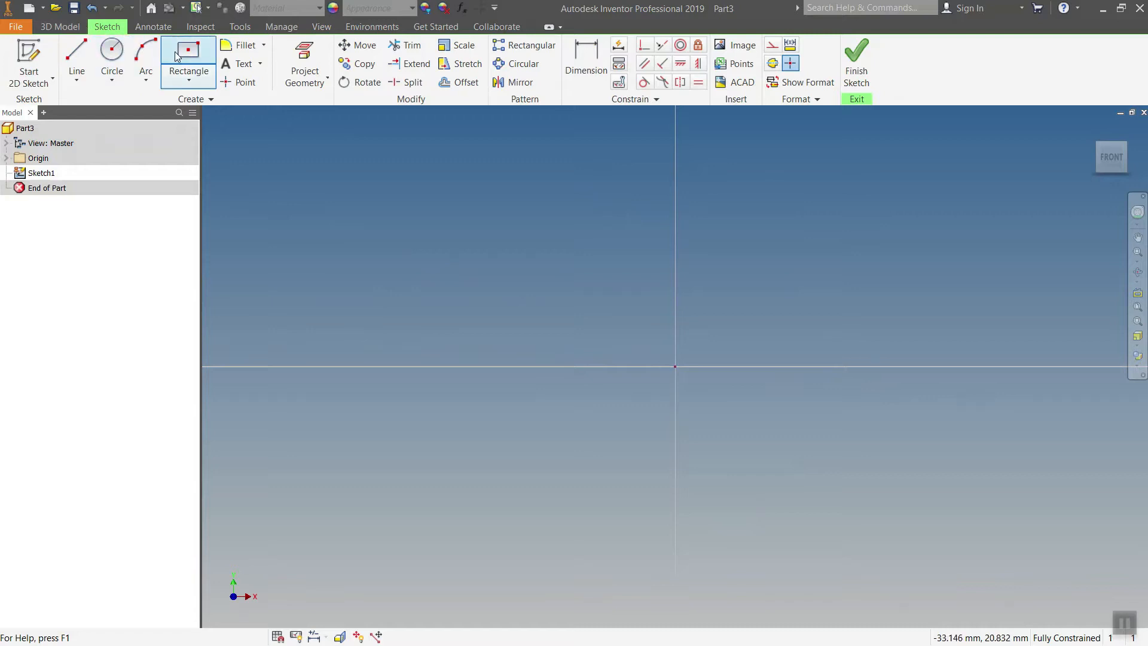
Draw a center-point rectangle on the sketch origin, about 20 mm wide.
click(193, 52)
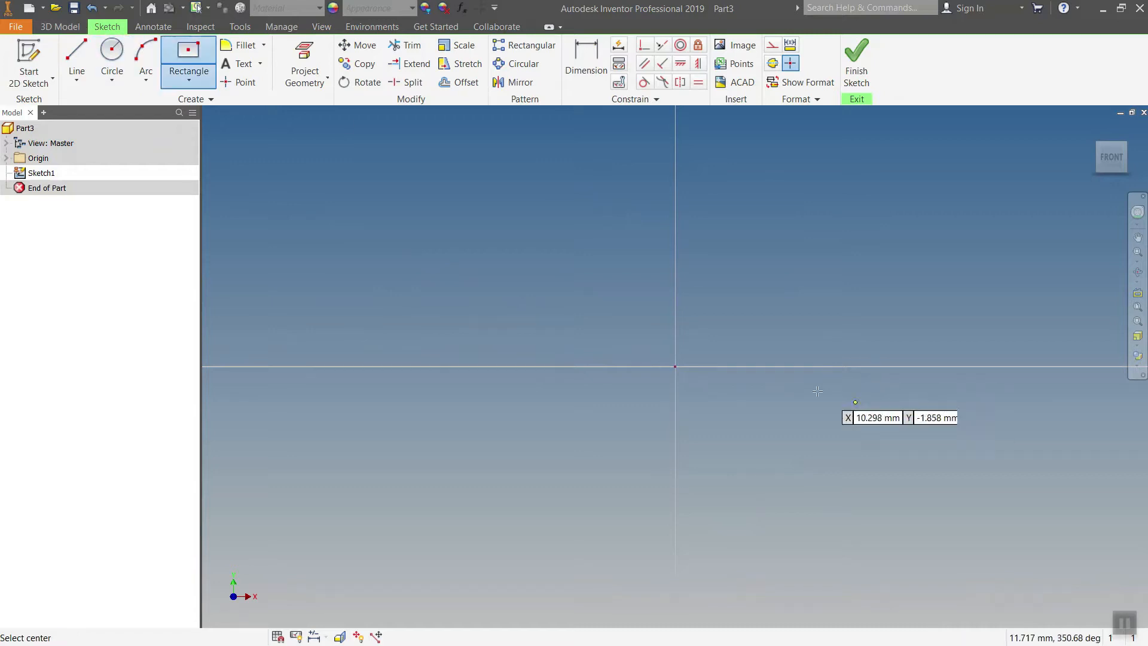
click(673, 366)
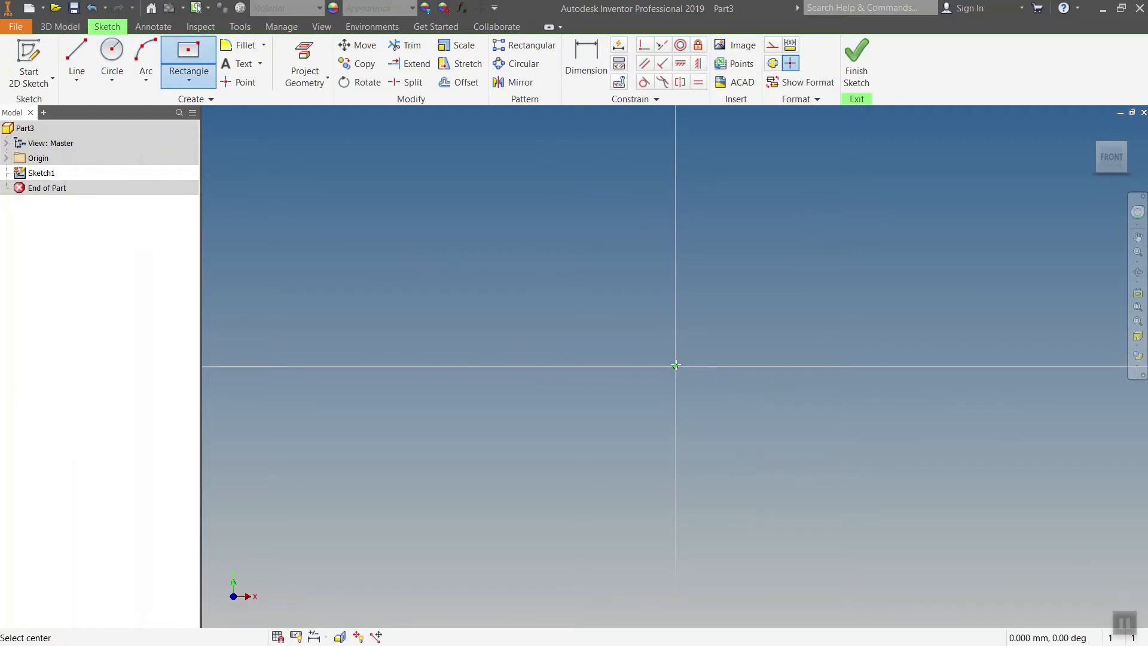
click(526, 198)
Dimension the distance between the rectangle's horizontal edges as 38 mm.
key(d)
click(604, 198)
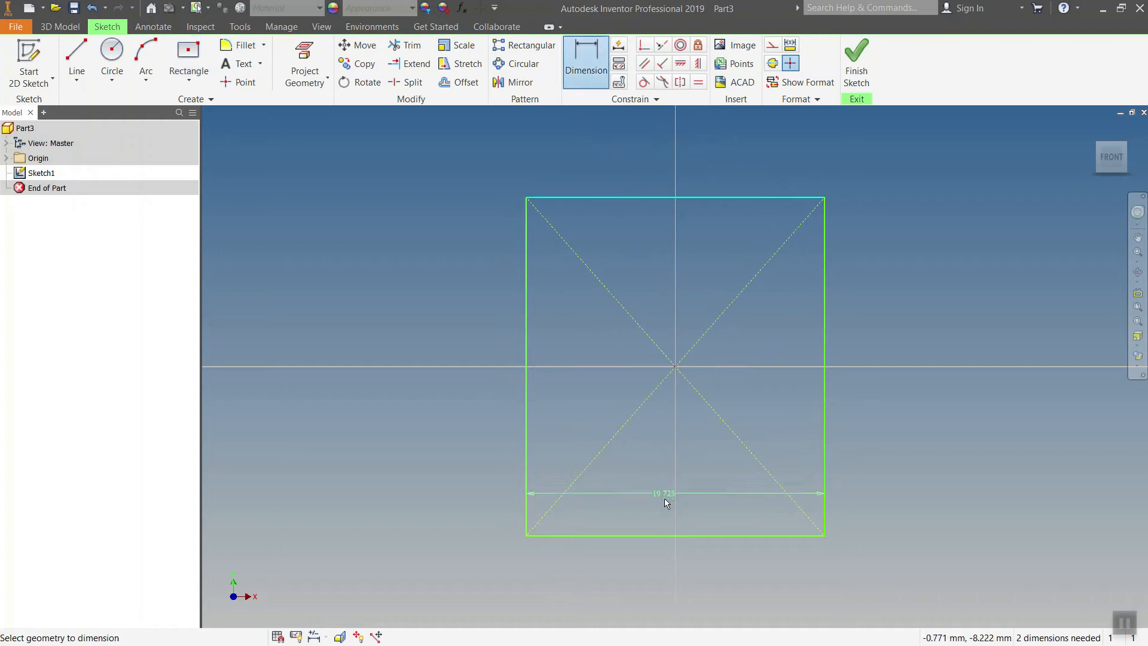
click(661, 537)
click(929, 396)
key(Return)
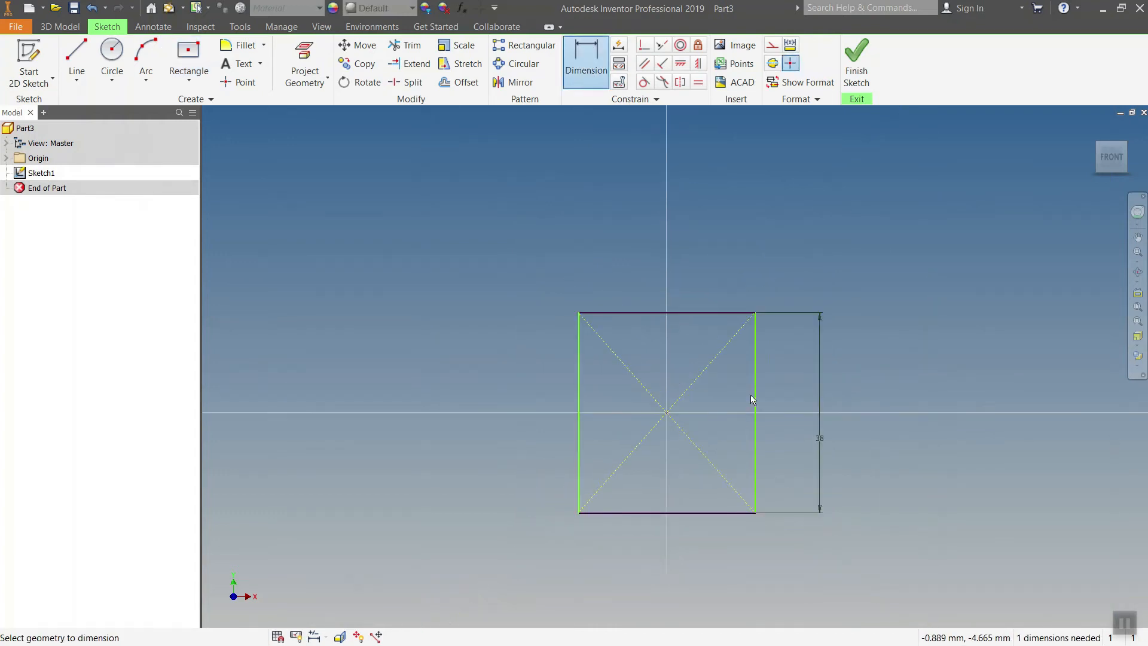
Dimension the distance between the rectangle's vertical edges and link it to the 38 mm height dimension.
click(755, 396)
click(579, 389)
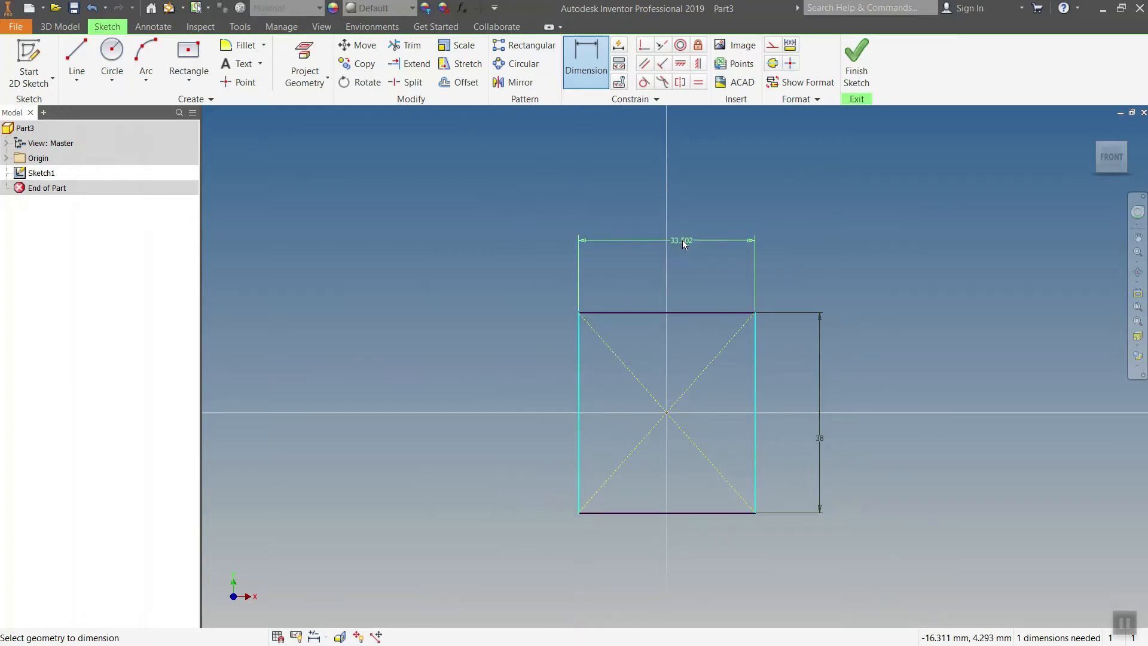
click(662, 255)
click(820, 407)
click(714, 308)
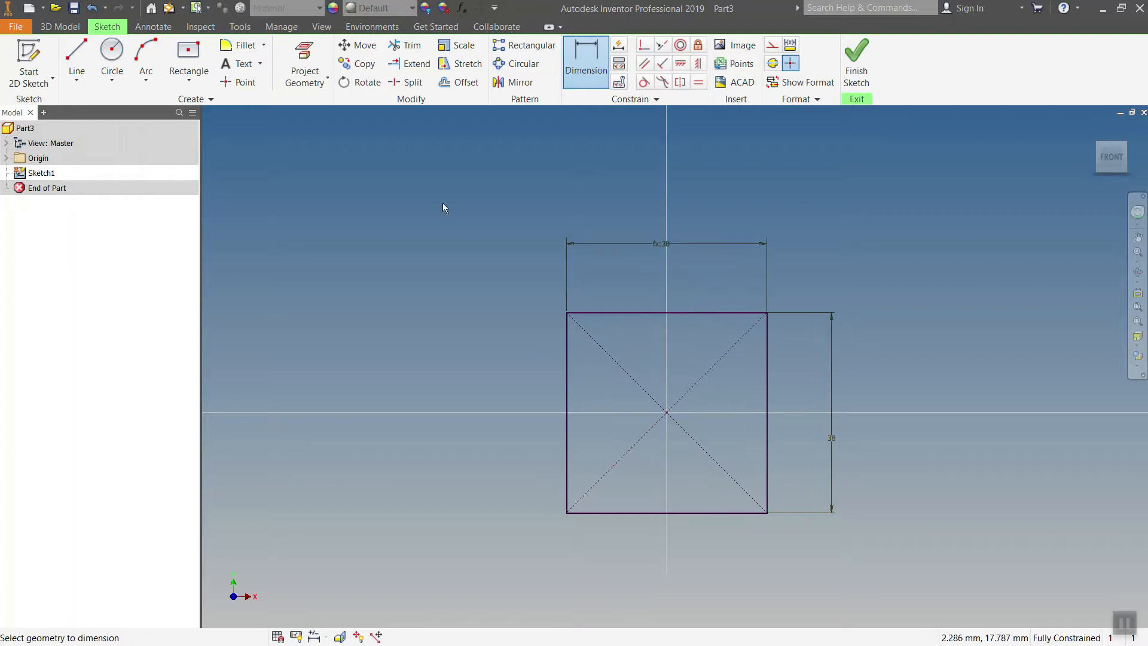
Extrude the square profile 100 mm as a new solid in the reversed direction, behind the sketch plane.
click(60, 26)
click(80, 61)
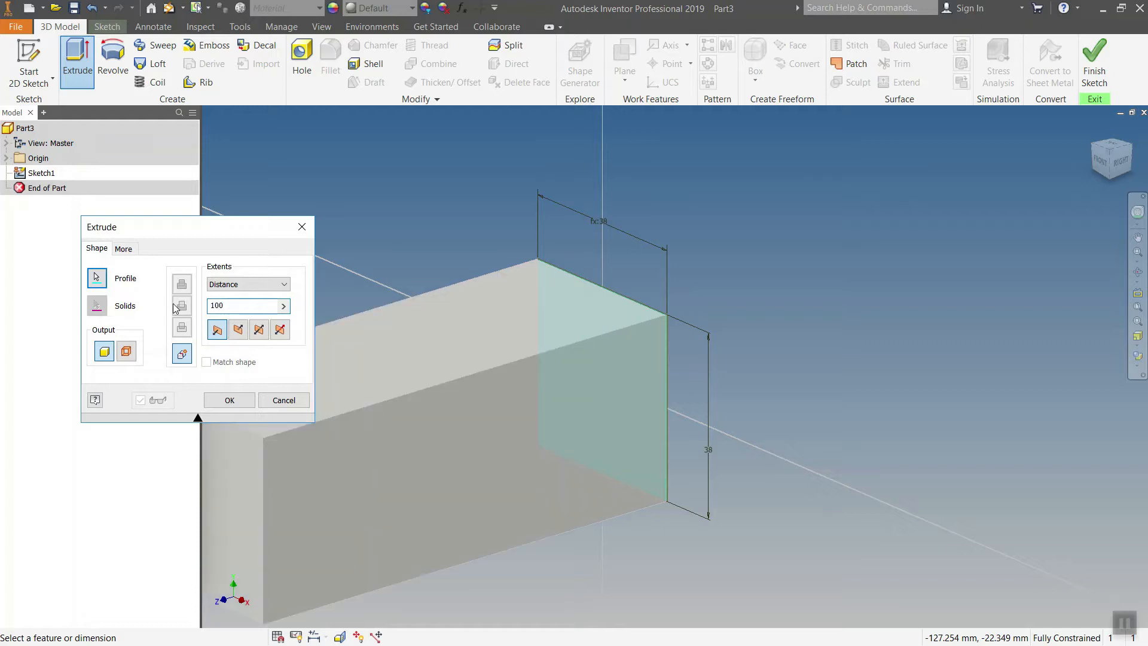
click(239, 330)
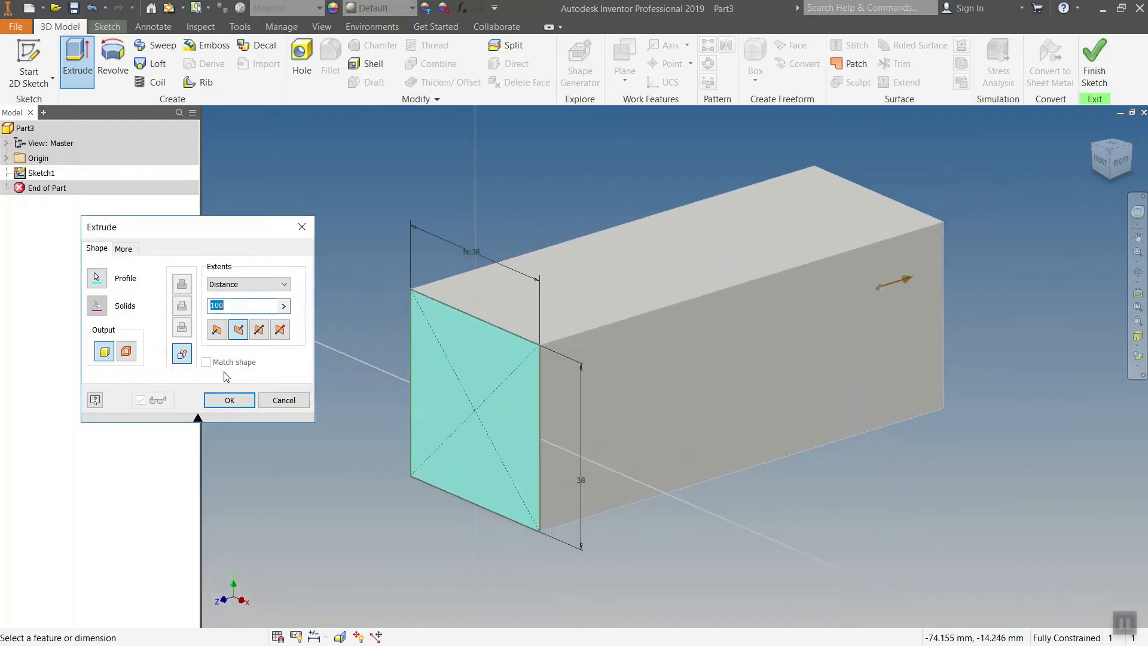
click(230, 400)
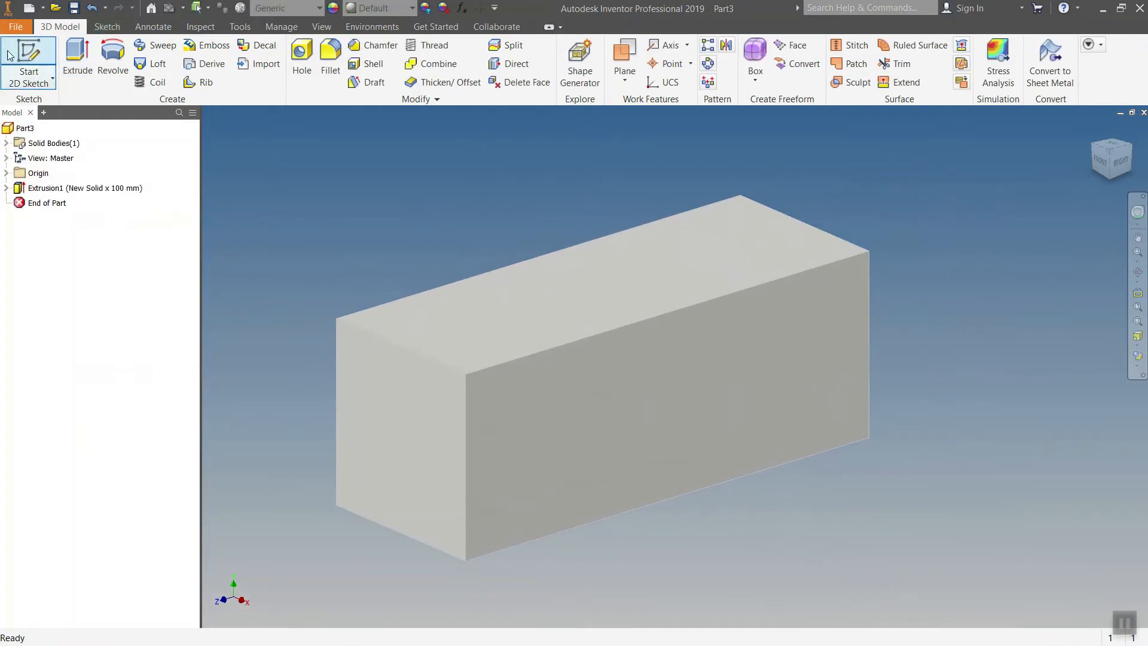
Start a sketch on the block's long right side face and place two level points about 9.6 mm above its lower edge.
key(s)
click(744, 421)
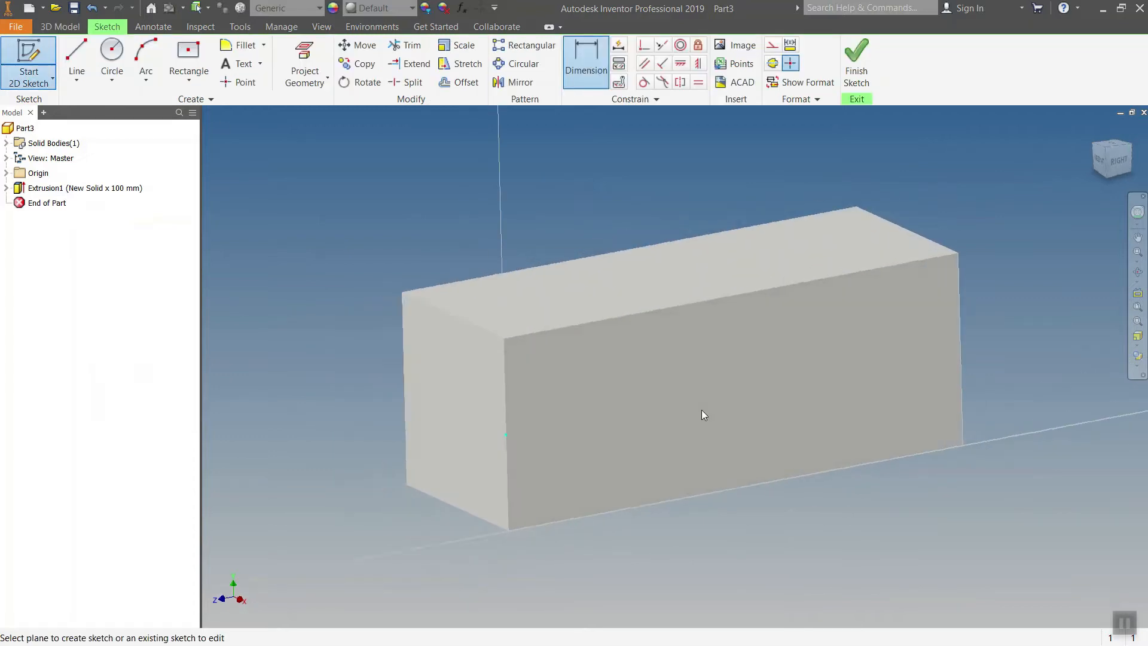
click(239, 82)
click(457, 370)
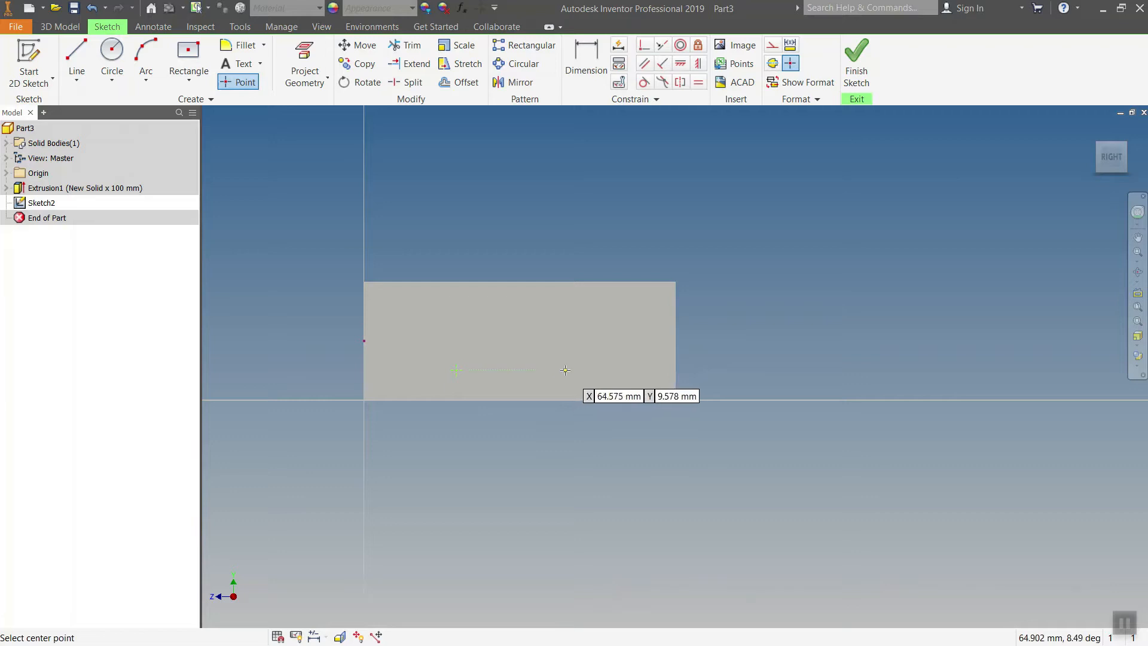
click(566, 370)
Dimension the left point 9.5 mm above the block's lower edge.
click(604, 65)
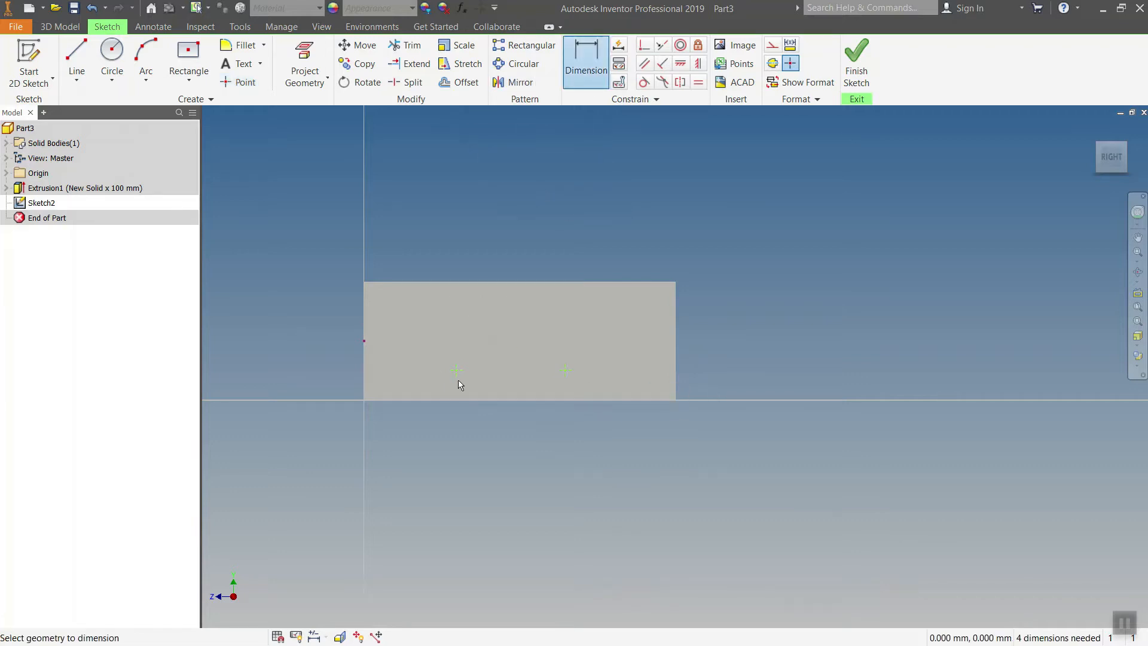
click(458, 372)
click(418, 399)
click(335, 387)
key(Return)
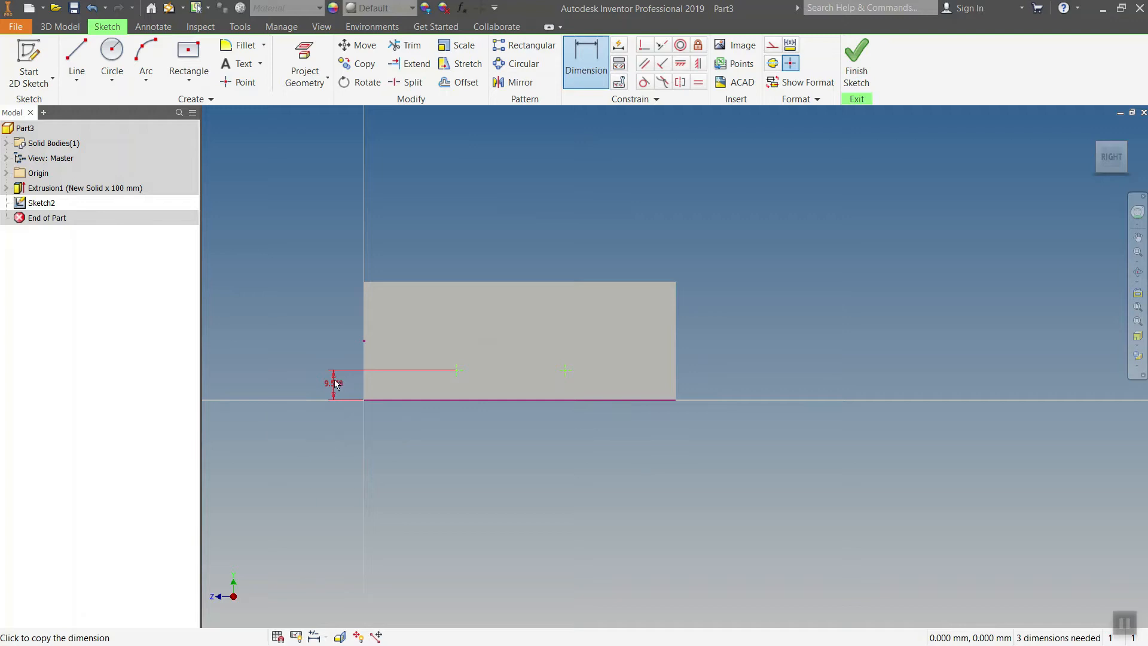
Apply a horizontal constraint between the two sketch points.
click(681, 63)
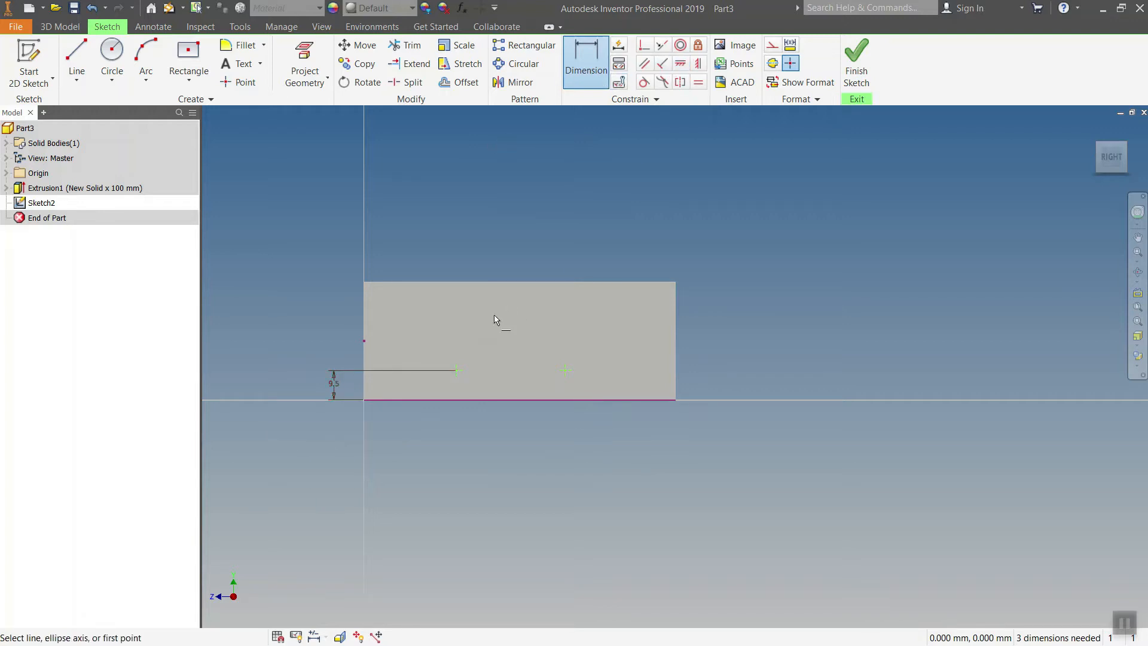
click(456, 371)
click(566, 370)
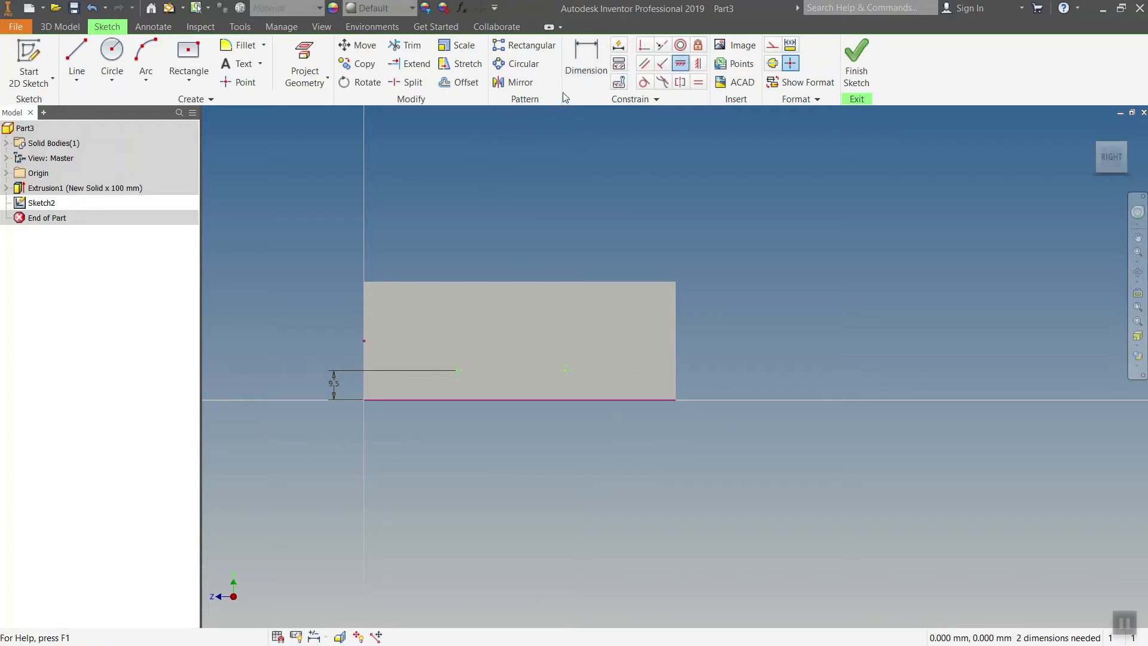
Dimension the right point 25 mm from the block's right edge and link the left point's distance from the left edge to that dimension.
click(586, 56)
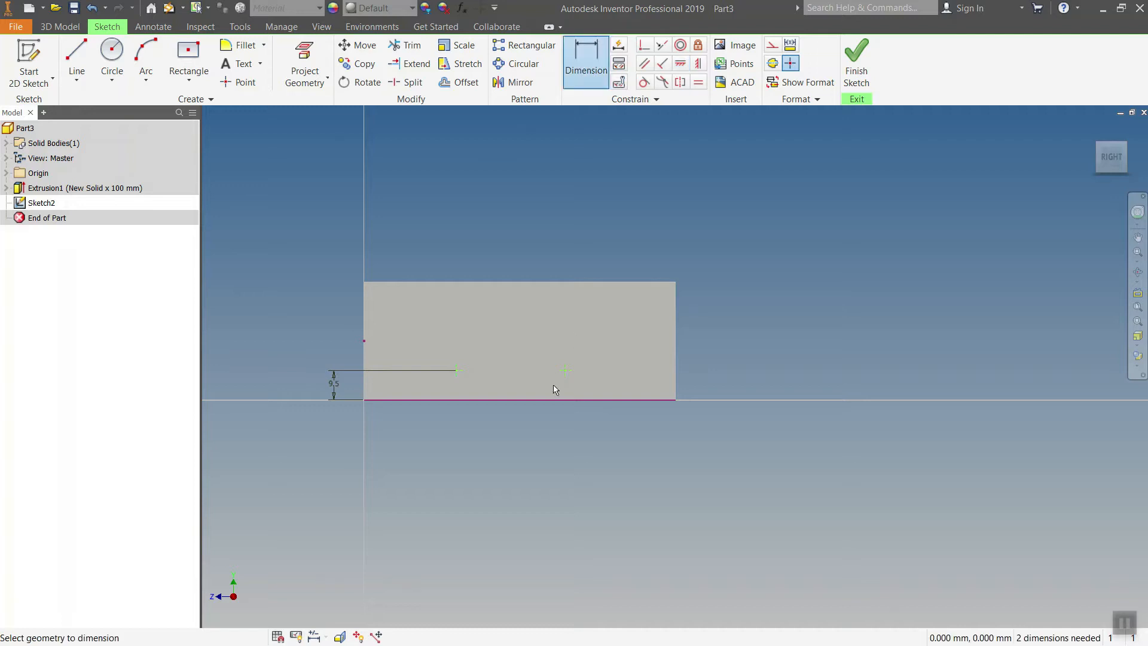
click(677, 362)
click(622, 447)
text(2)
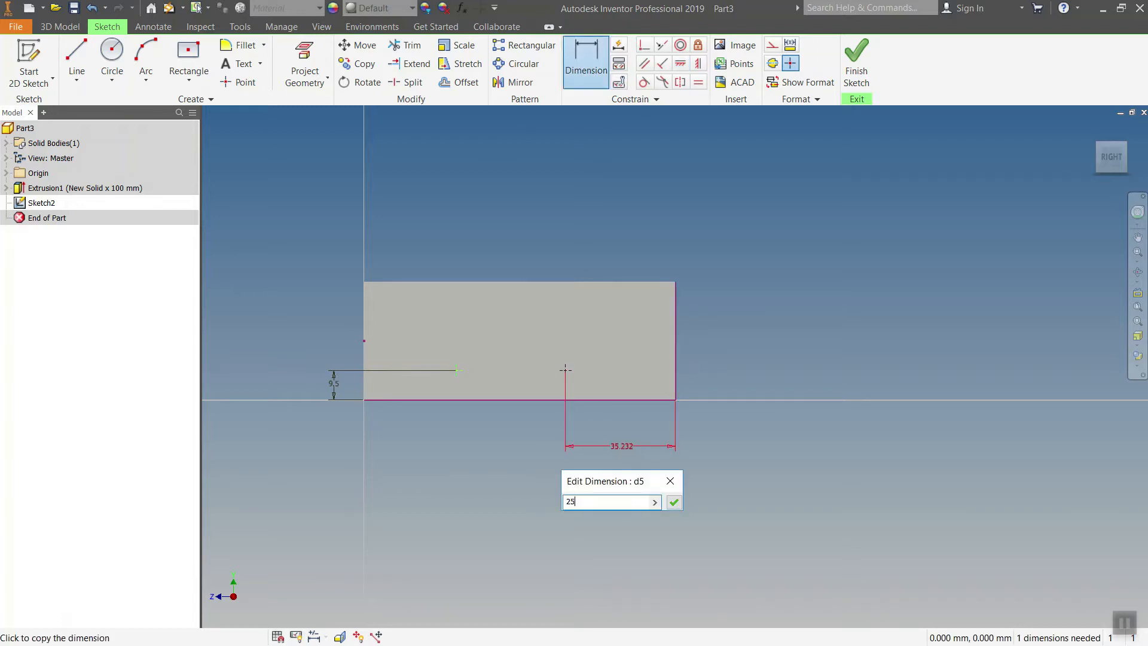
text(5)
key(Return)
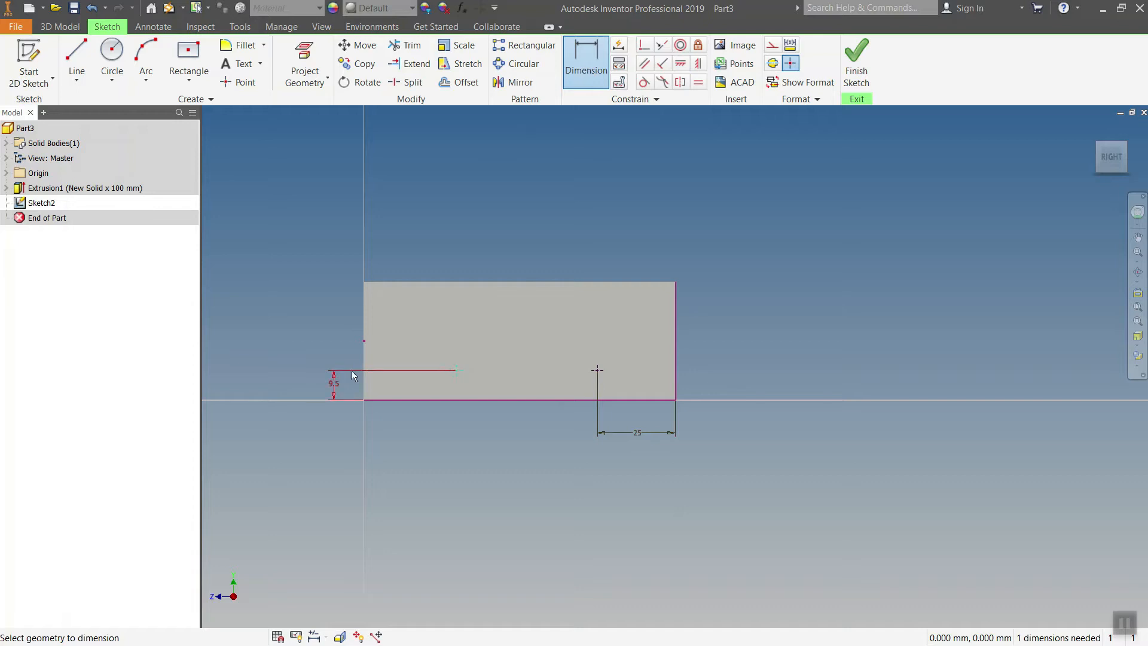
click(399, 431)
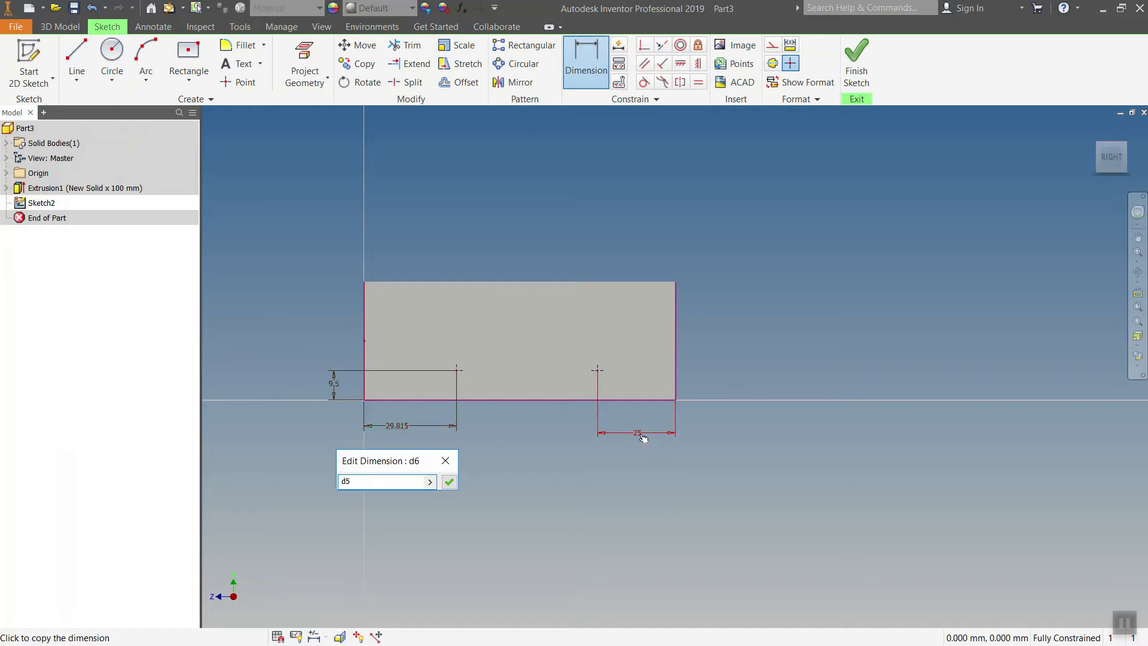
click(450, 477)
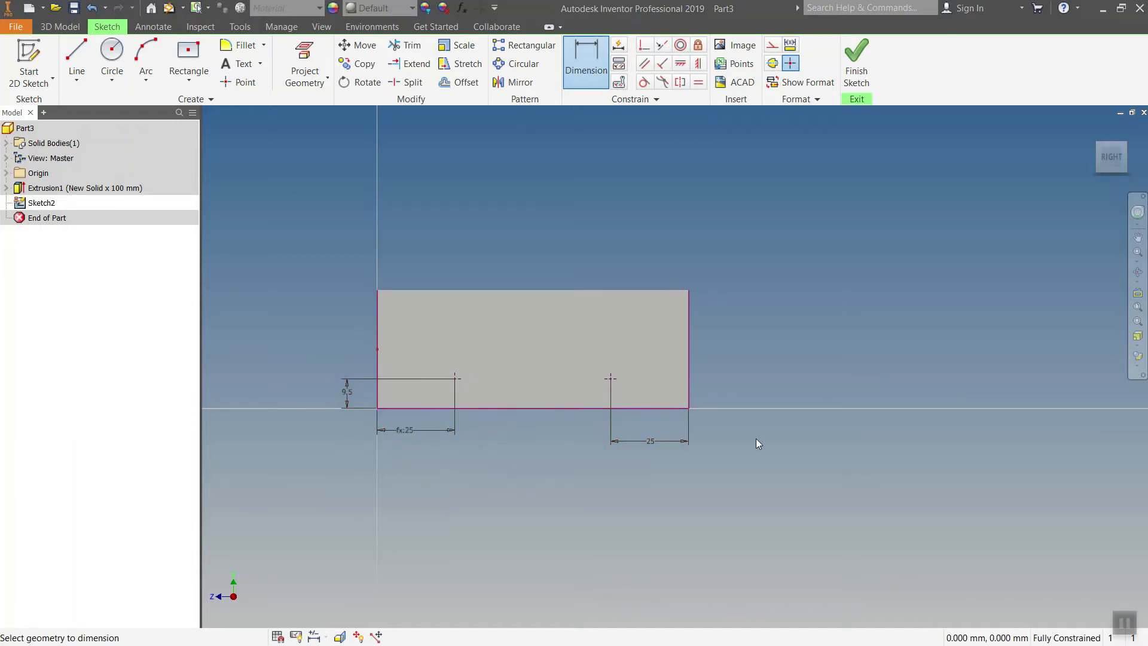
Convert the projected block edges in the side-face sketch to construction lines.
key(Escape)
mouse_move(820, 448)
mouse_down()
mouse_move(333, 358)
mouse_move(263, 256)
mouse_up()
click(774, 46)
click(770, 202)
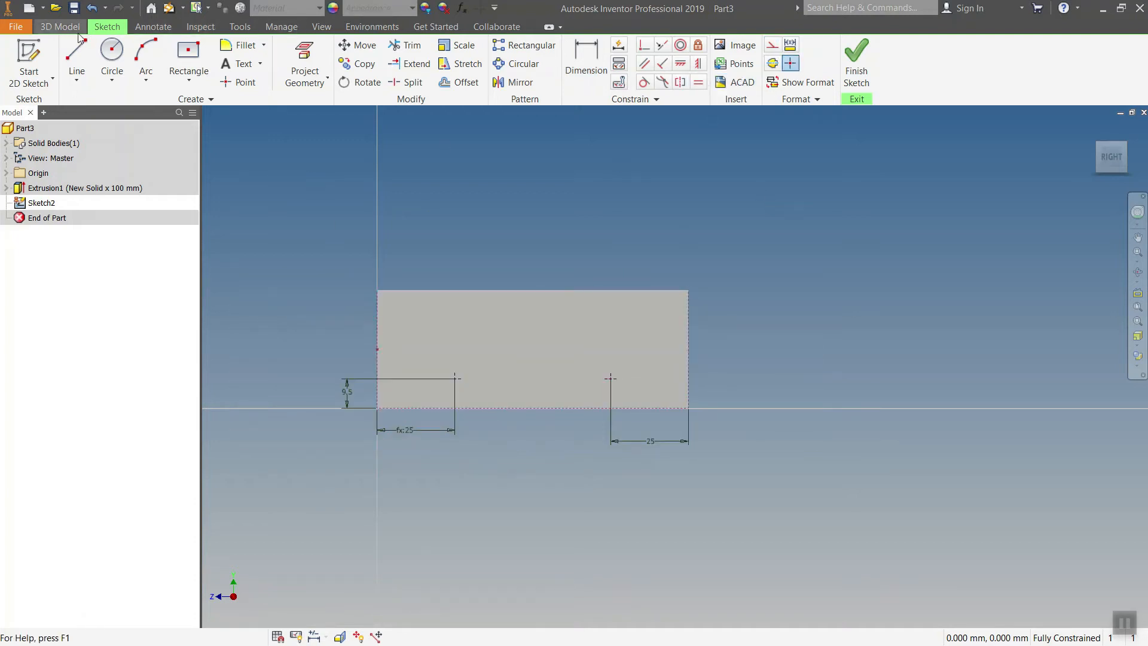
Create simple 10 mm diameter holes through all at the two sketch points, with no seat.
click(60, 26)
click(300, 50)
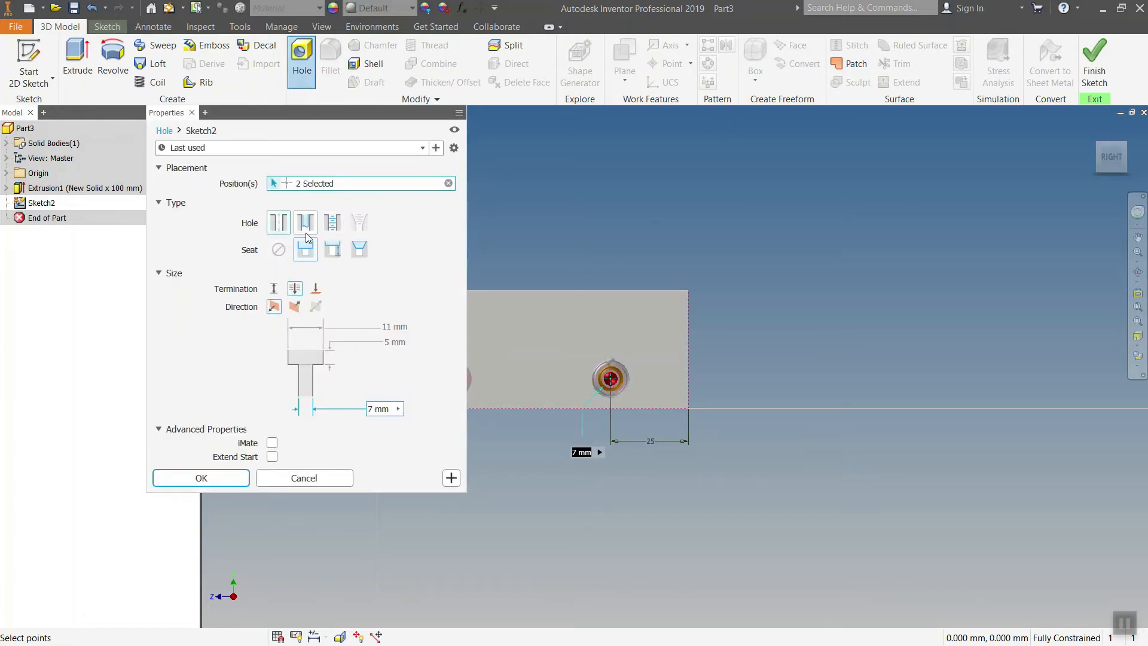
click(281, 252)
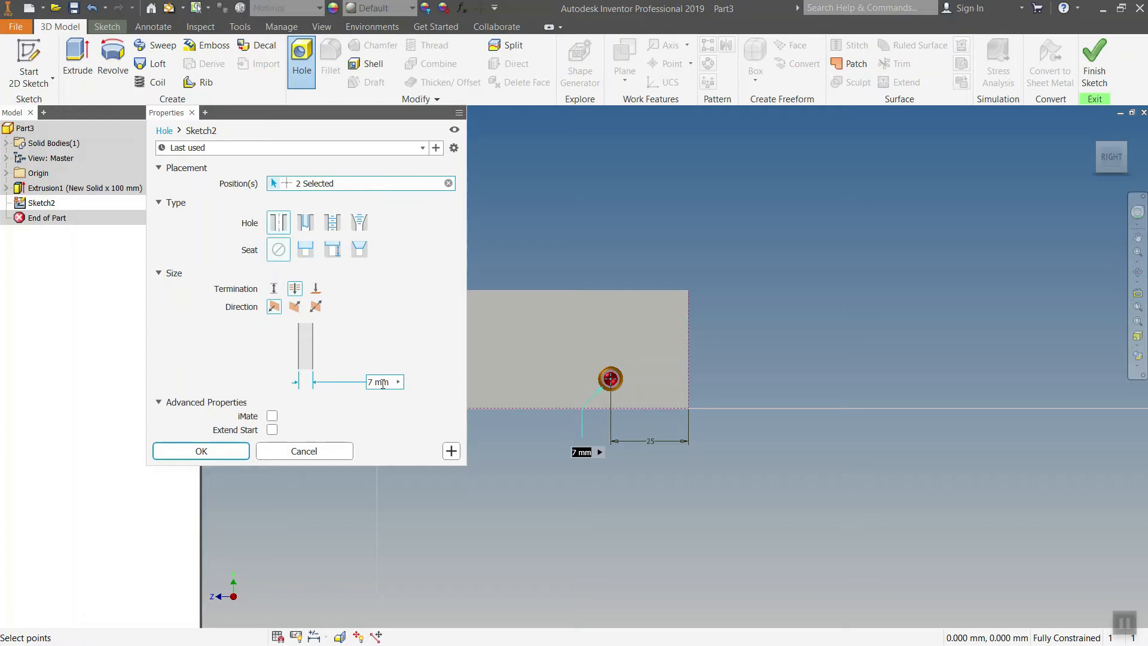
text(10)
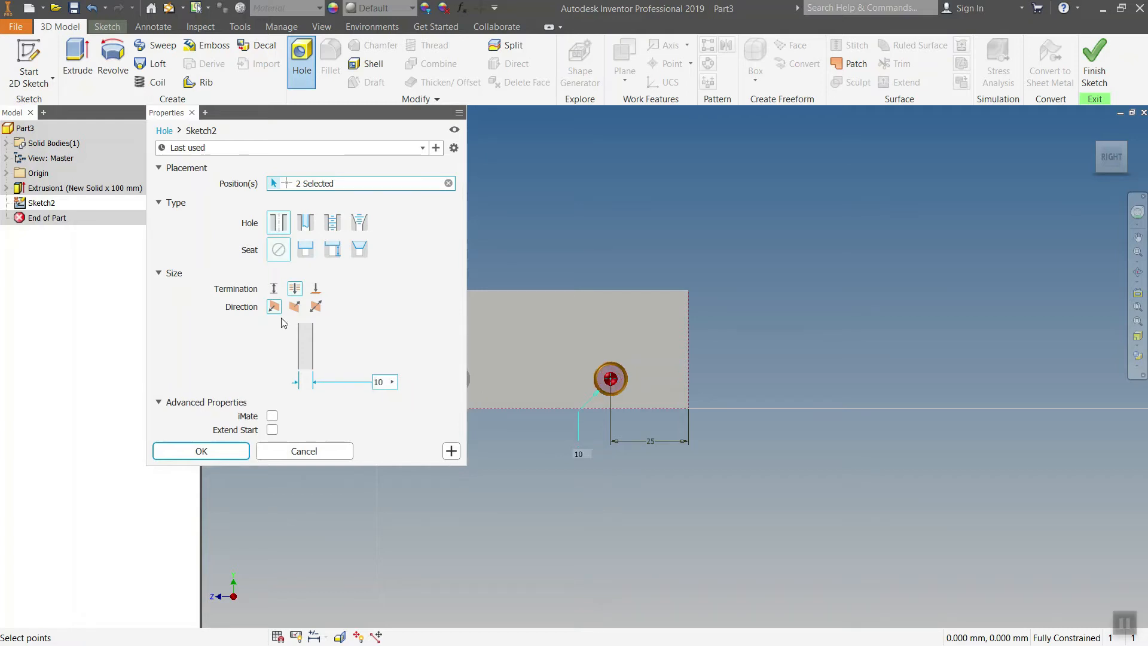
middle_drag(610, 429, 759, 415)
shift+middle_drag(719, 477, 825, 500)
click(226, 453)
Start a sketch on the block's square front face and project the YZ origin plane into it.
shift+middle_drag(462, 473, 402, 481)
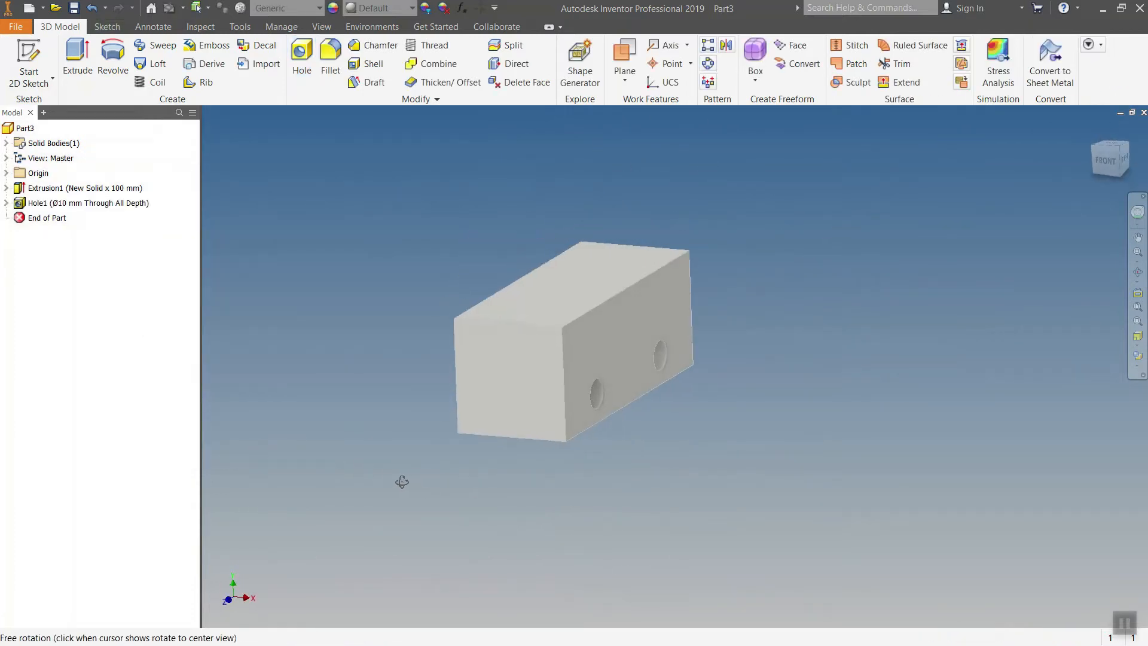
click(28, 66)
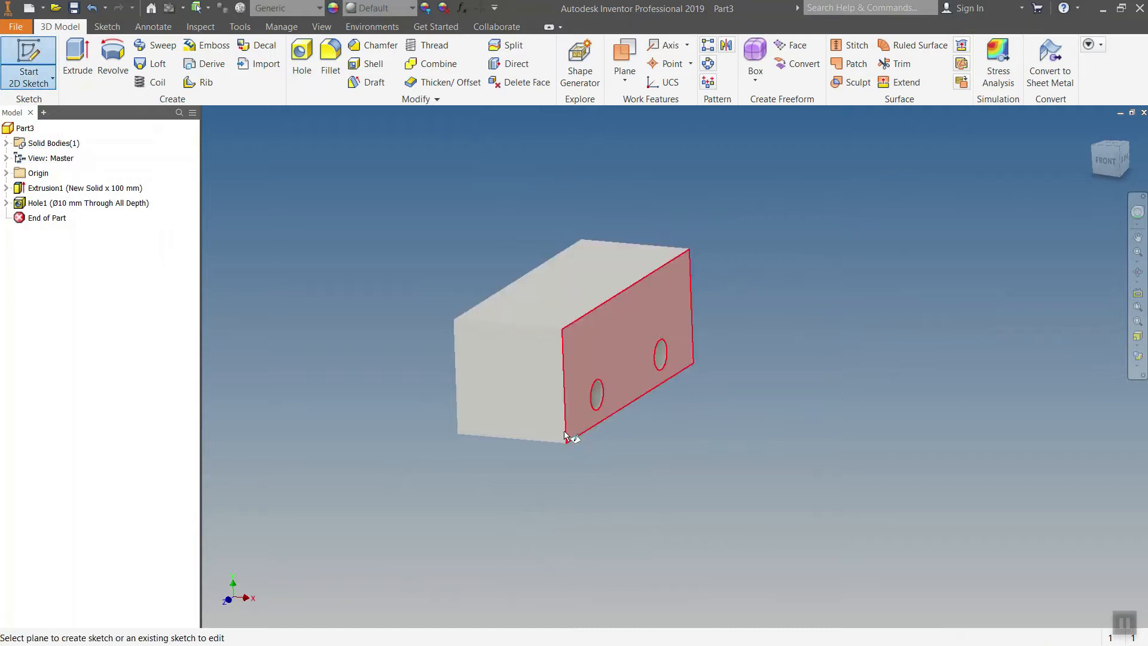
click(524, 397)
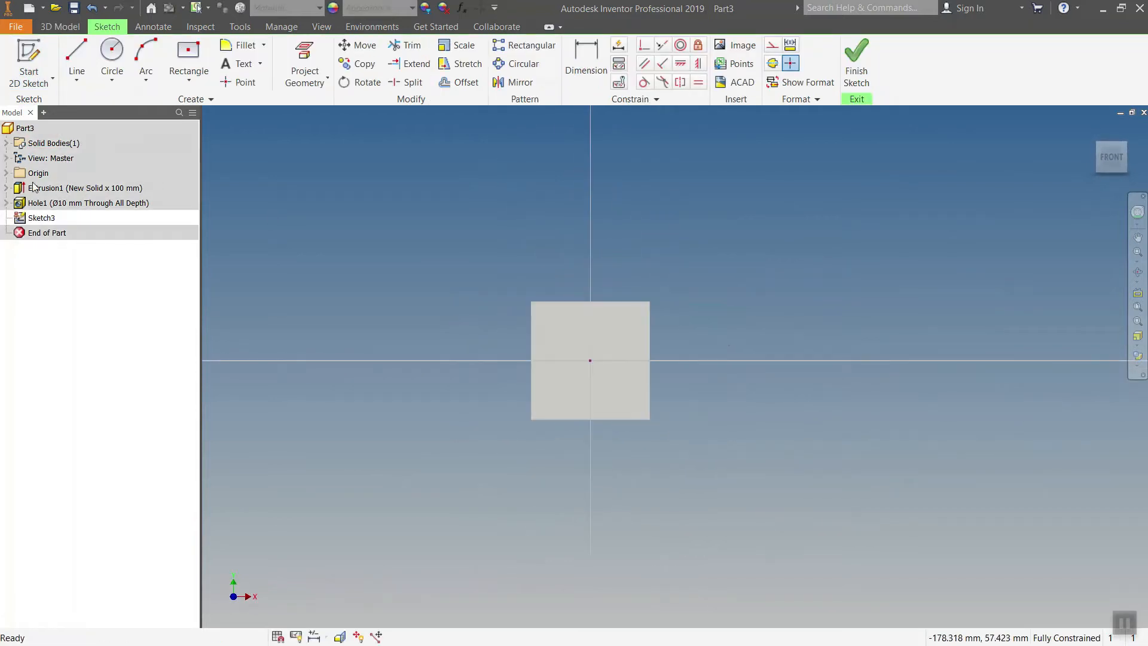
click(6, 173)
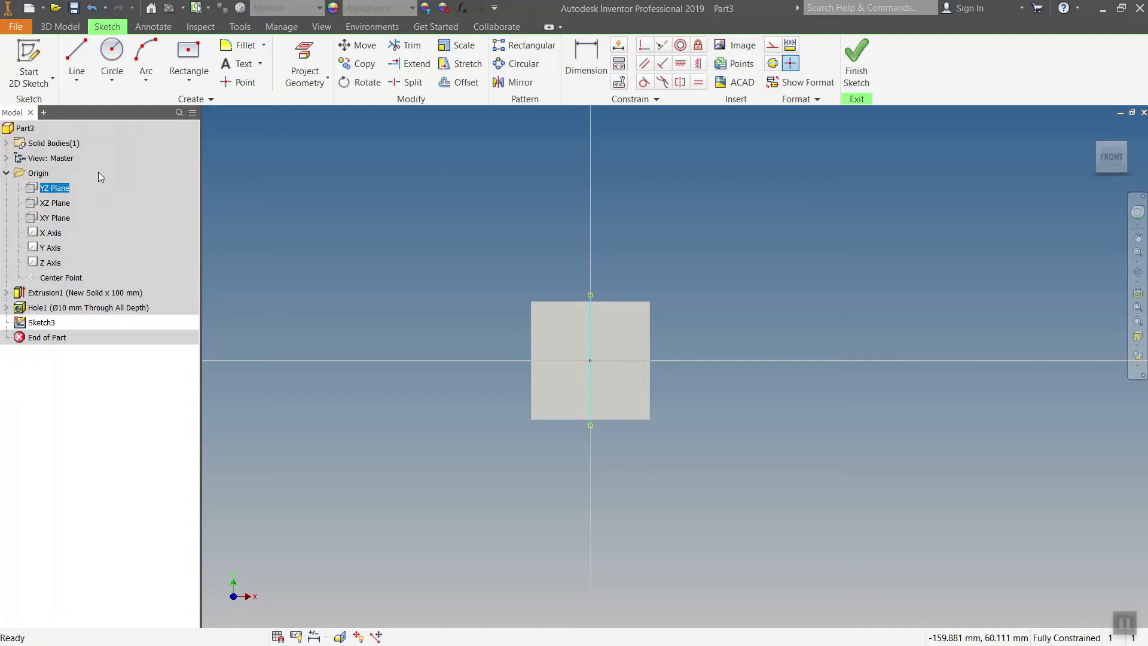
click(304, 55)
middle_drag(637, 334, 653, 375)
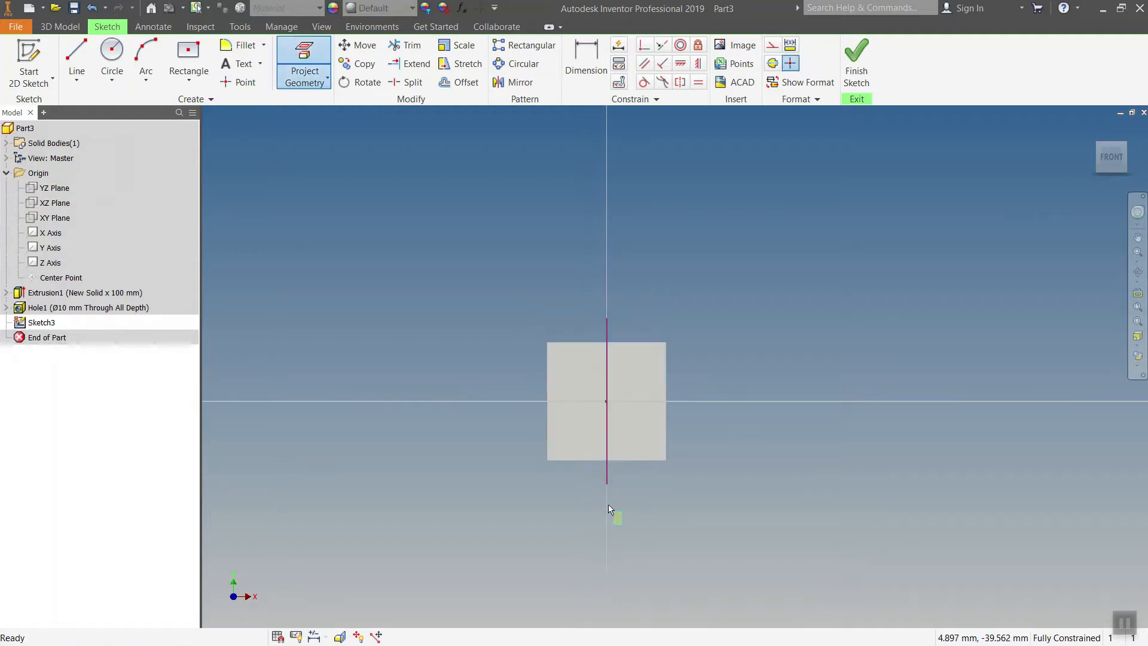
Convert the projected vertical center line in the front-face sketch to construction.
key(Escape)
drag(622, 525, 562, 466)
click(772, 45)
click(528, 218)
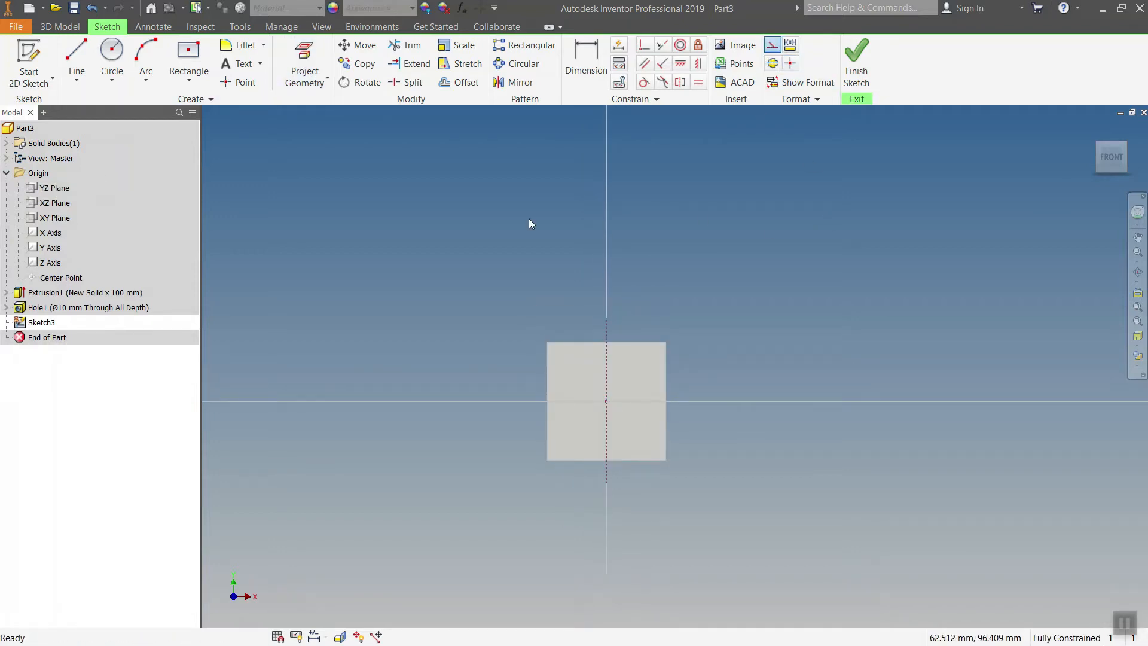
Place two level sketch points on either side of the vertical center line, about 8.3 mm above the face center.
click(227, 83)
click(570, 375)
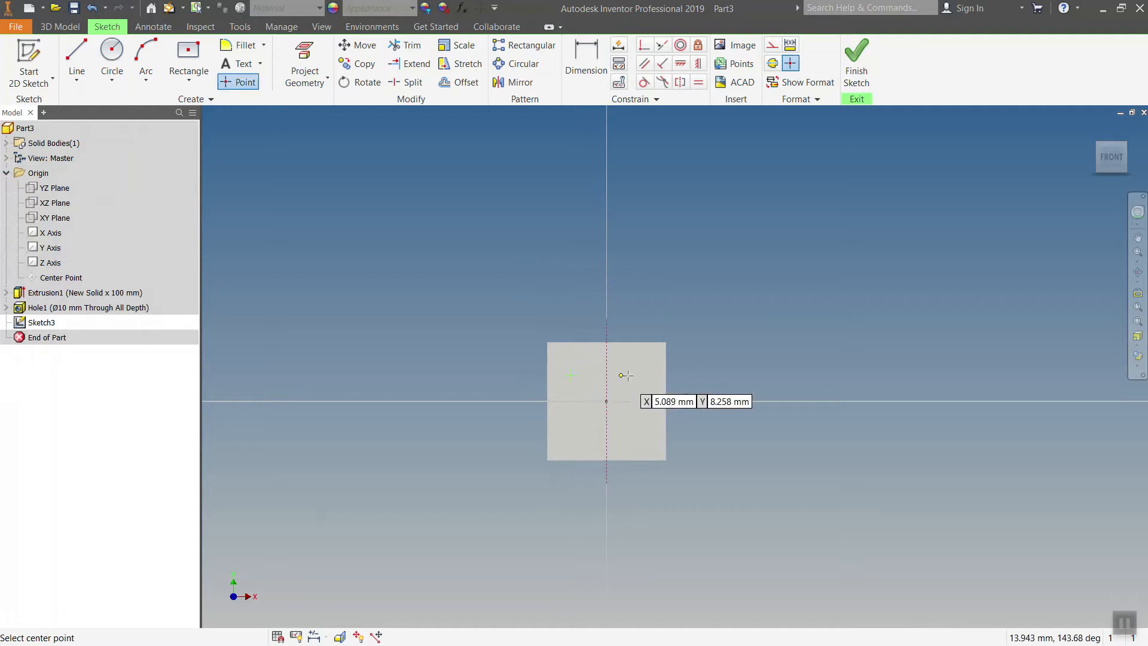
click(641, 375)
Dimension the horizontal spacing between the two front-face points as 25 mm.
middle_drag(756, 368, 733, 367)
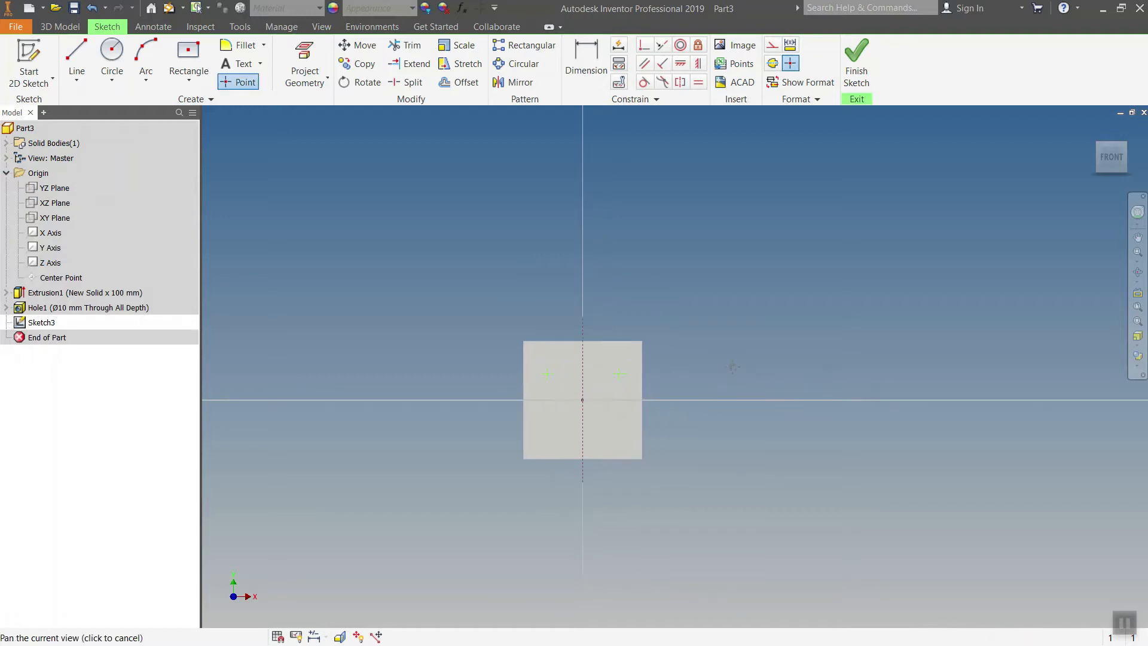
click(586, 63)
click(616, 376)
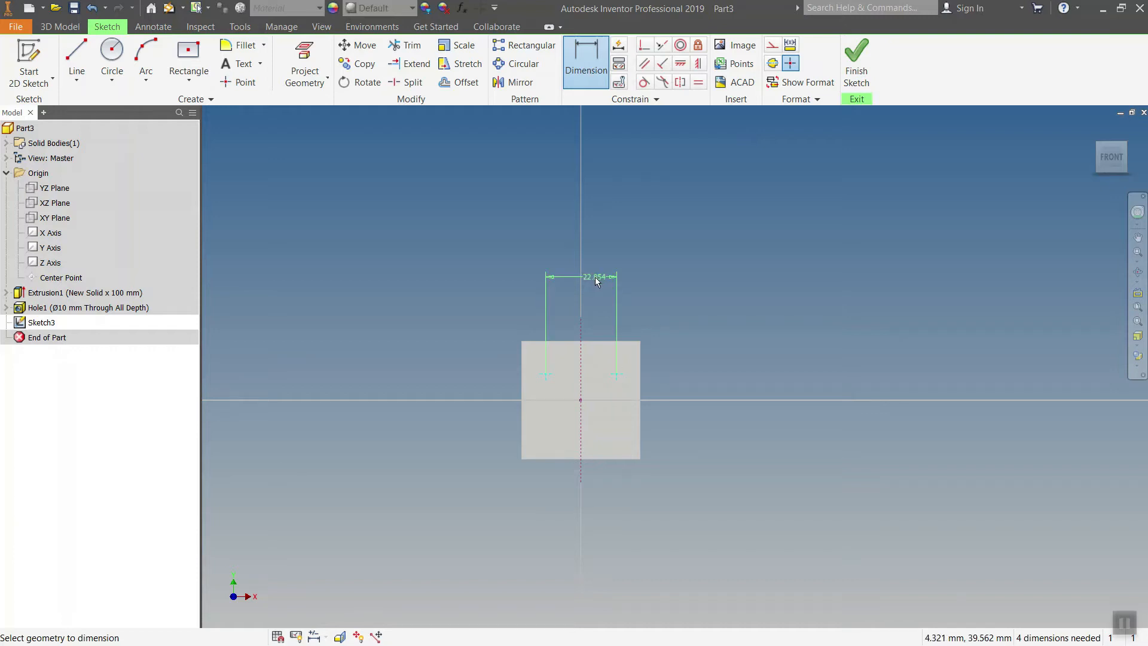
click(596, 278)
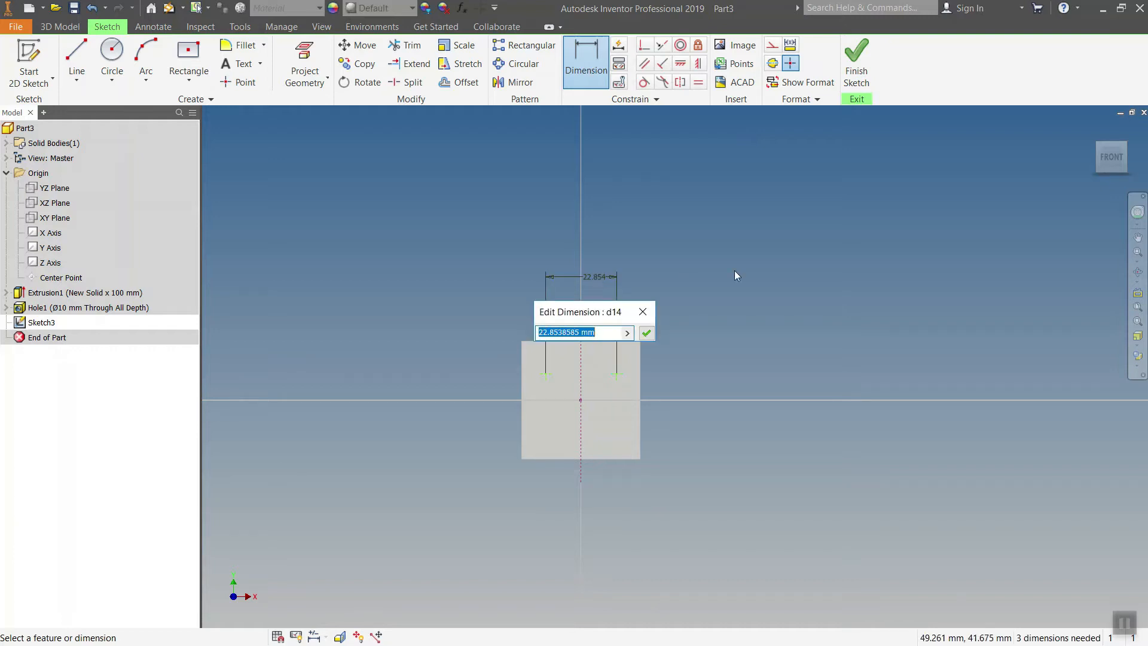
text(25)
key(Return)
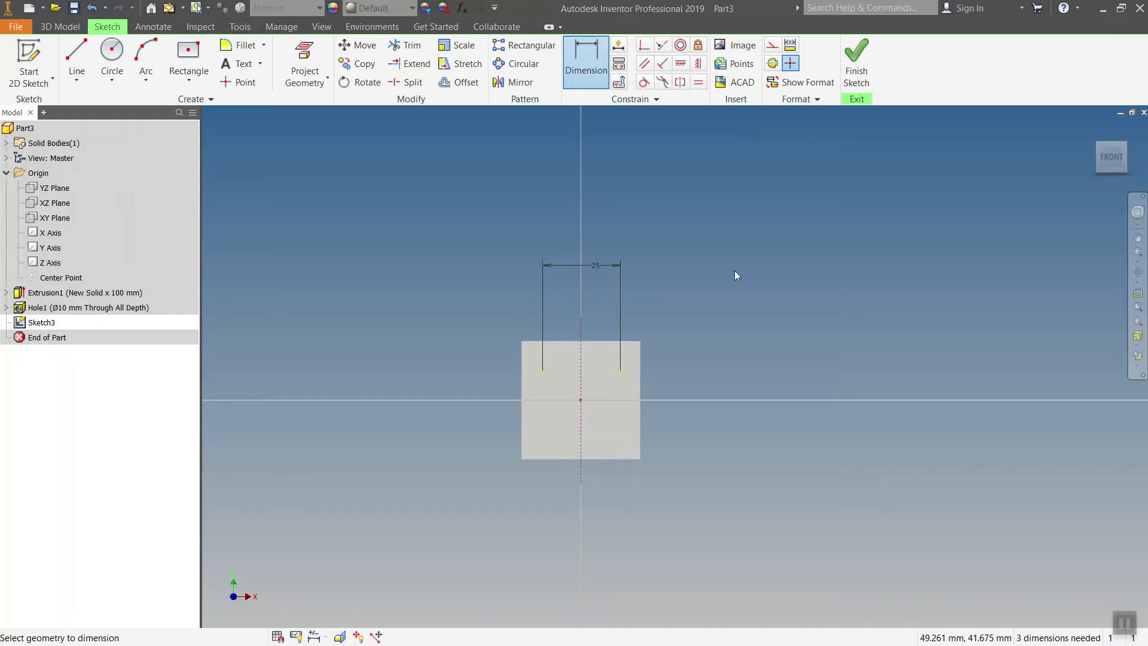
Constrain the two front-face points to be symmetric about the vertical construction center line.
click(681, 82)
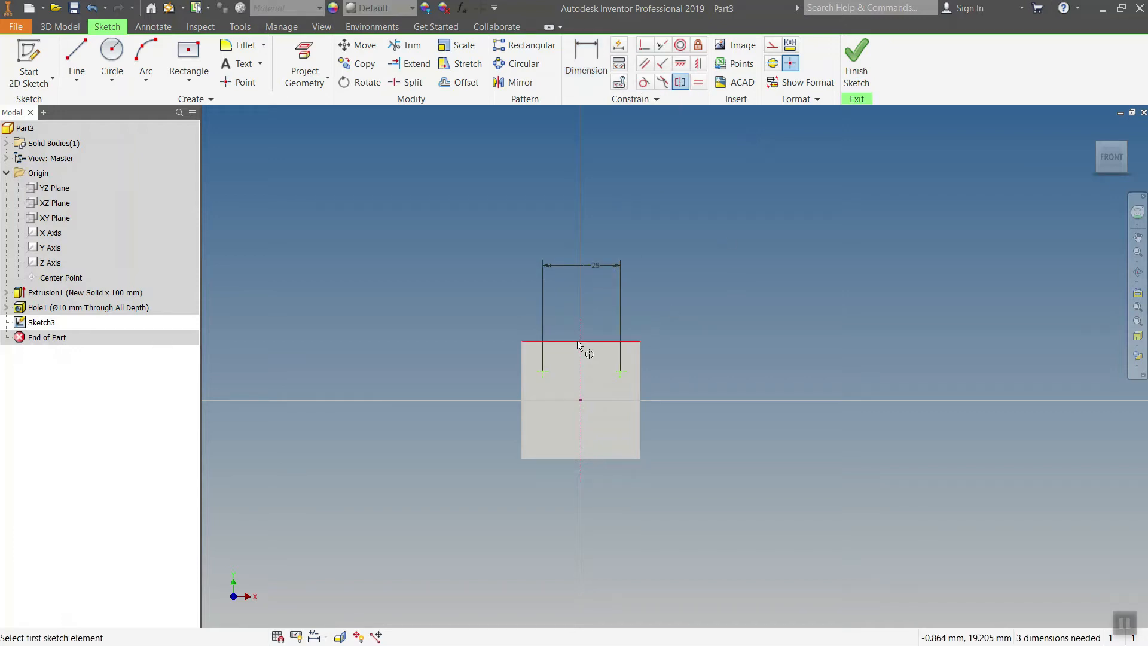
click(543, 374)
click(619, 374)
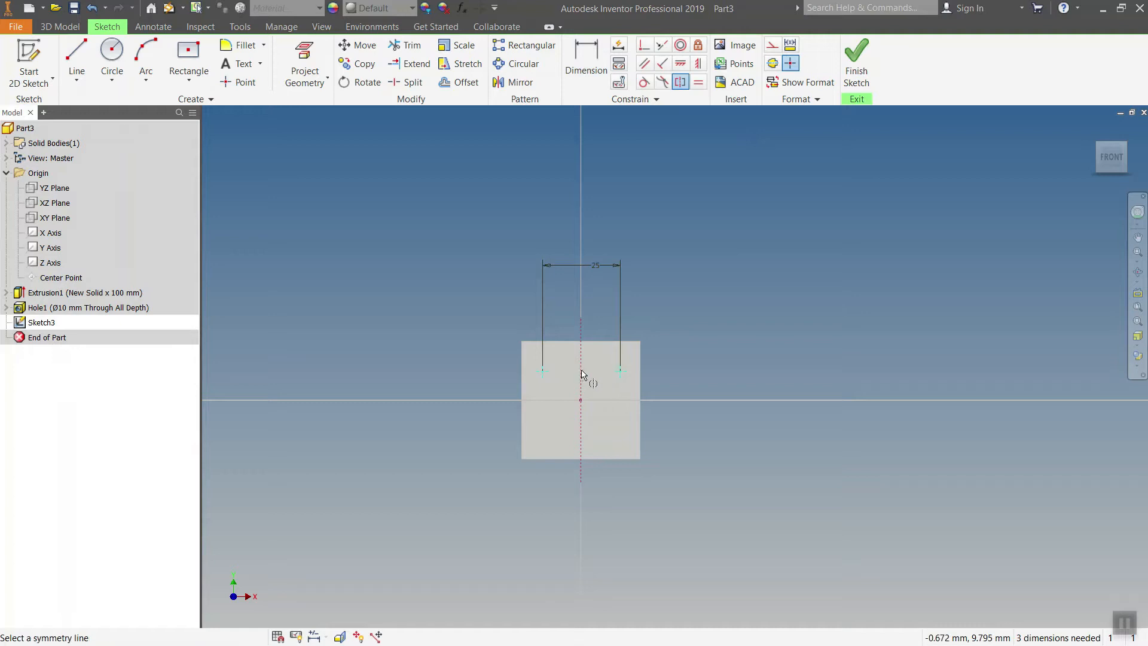
click(581, 379)
Dimension the front-face points 10 mm below the face's upper edge and convert the projected upper edge to construction.
click(586, 60)
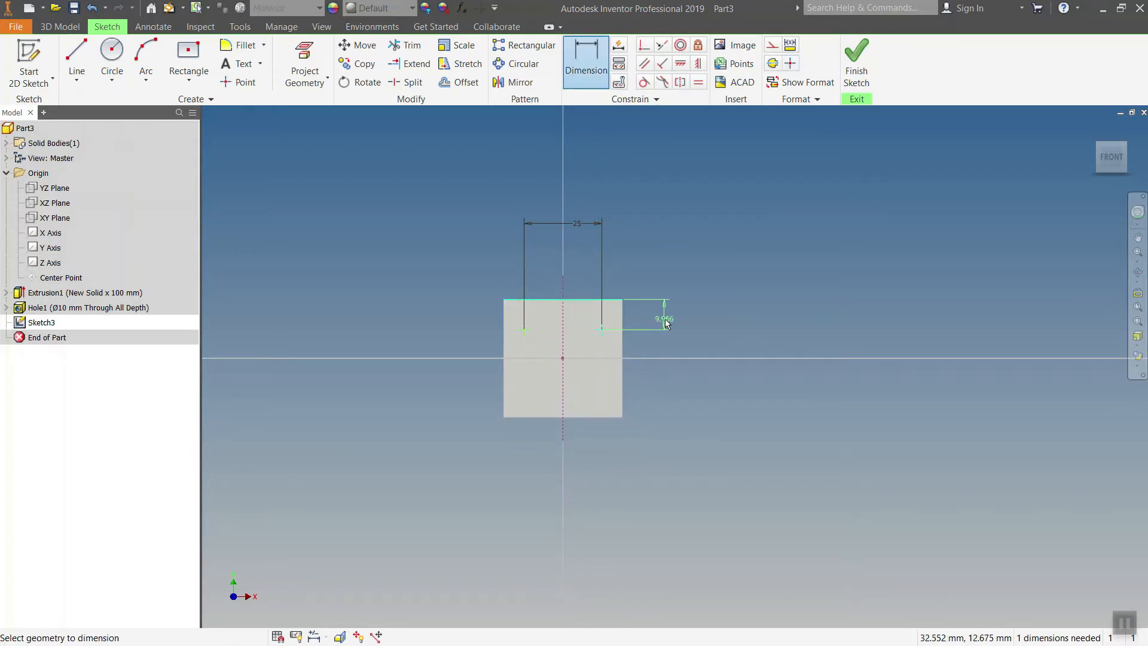
click(665, 319)
text(10)
key(Return)
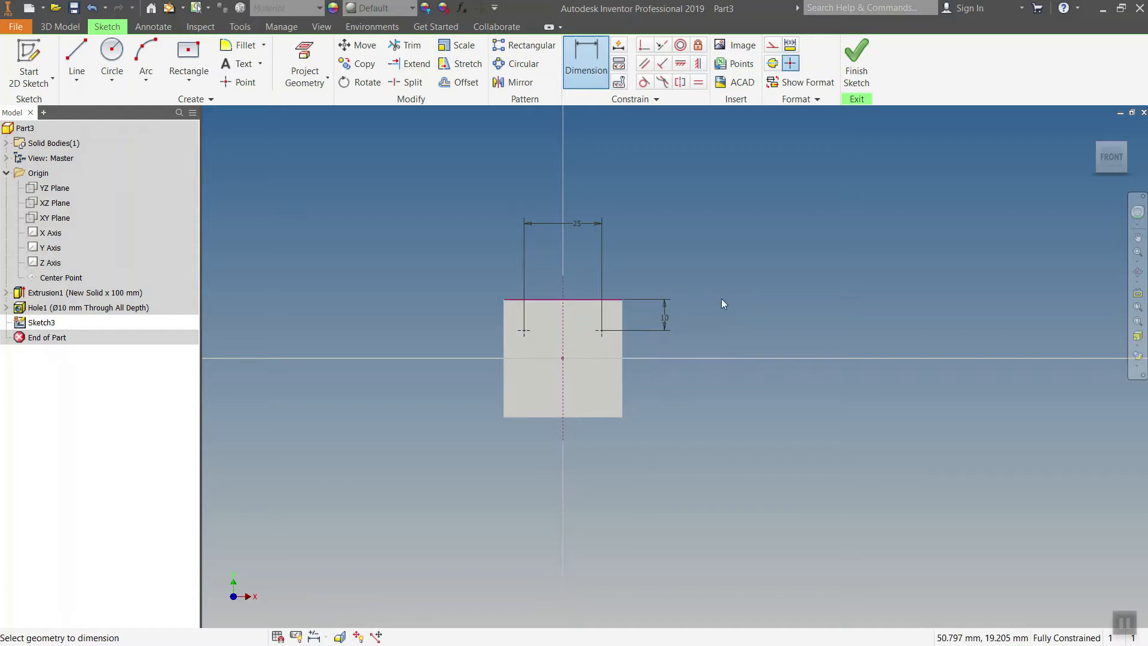
middle_drag(586, 280, 595, 299)
key(Escape)
click(542, 317)
click(772, 45)
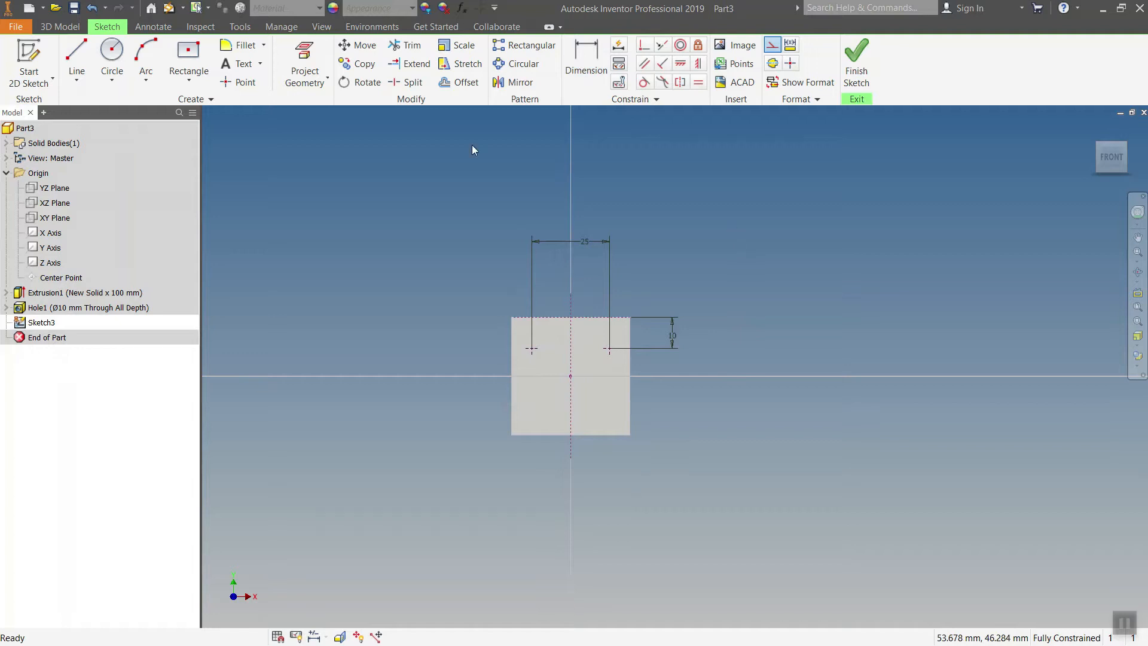
Create two blind holes at the front-face points, 9.5 mm in diameter and 6 mm deep.
click(60, 26)
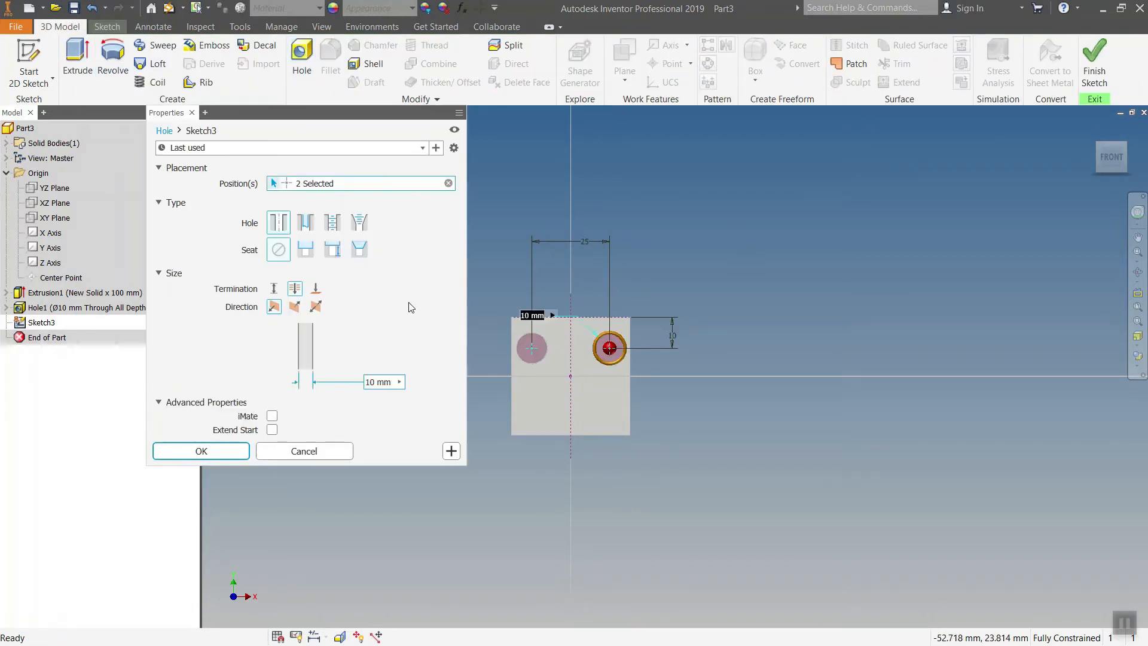
middle_drag(548, 282, 675, 300)
click(274, 289)
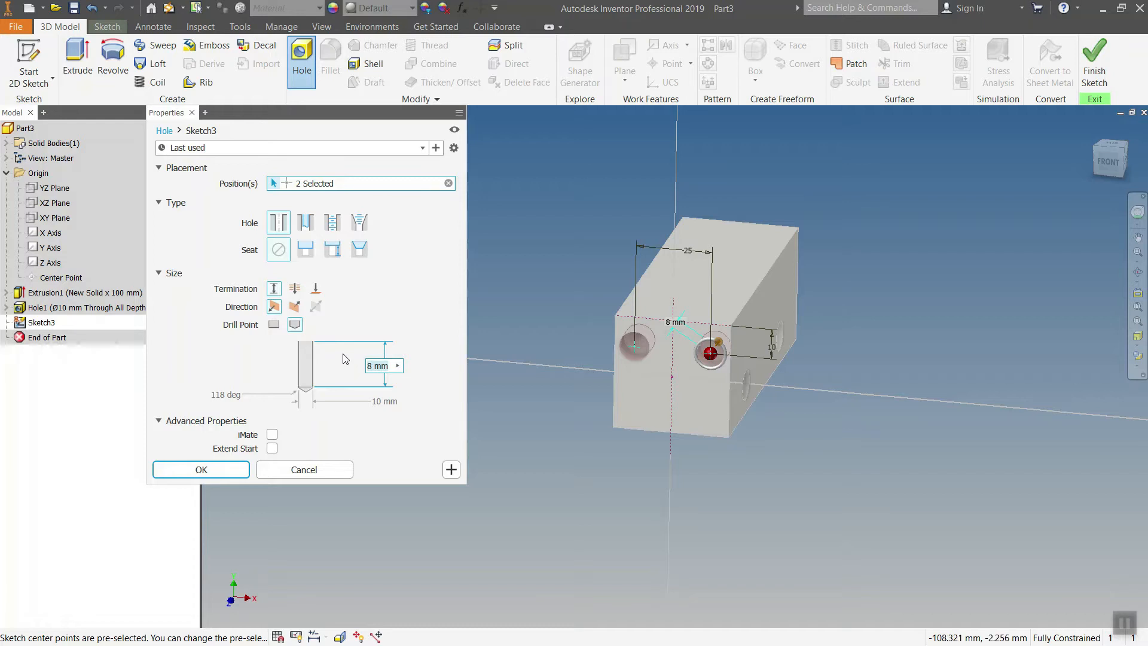
text(6)
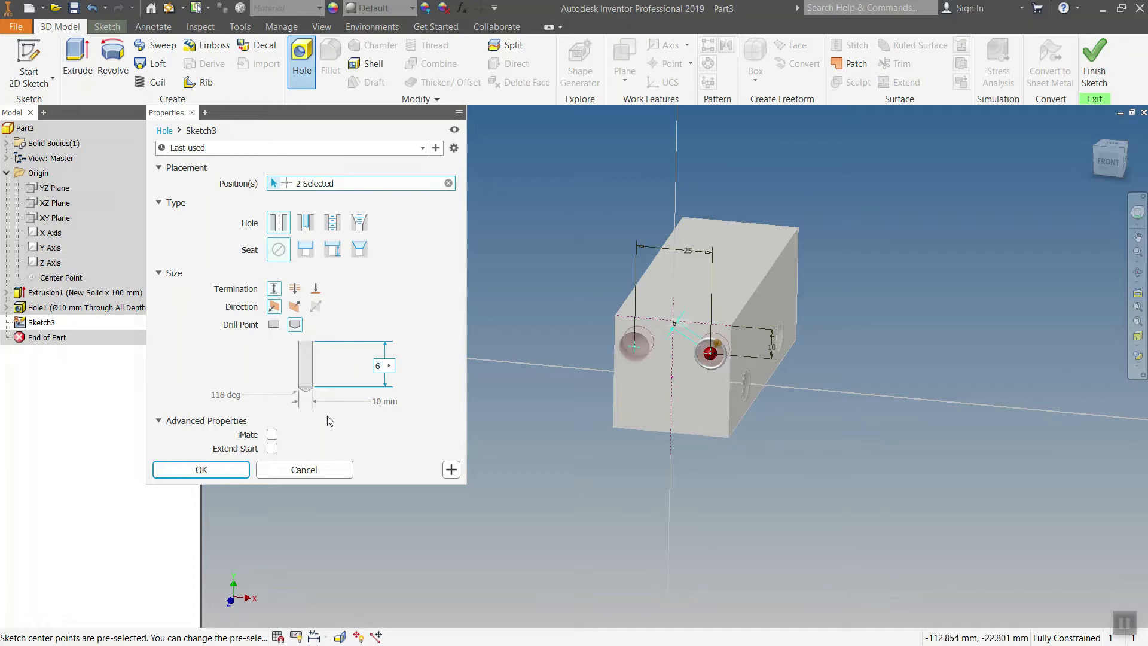
click(378, 403)
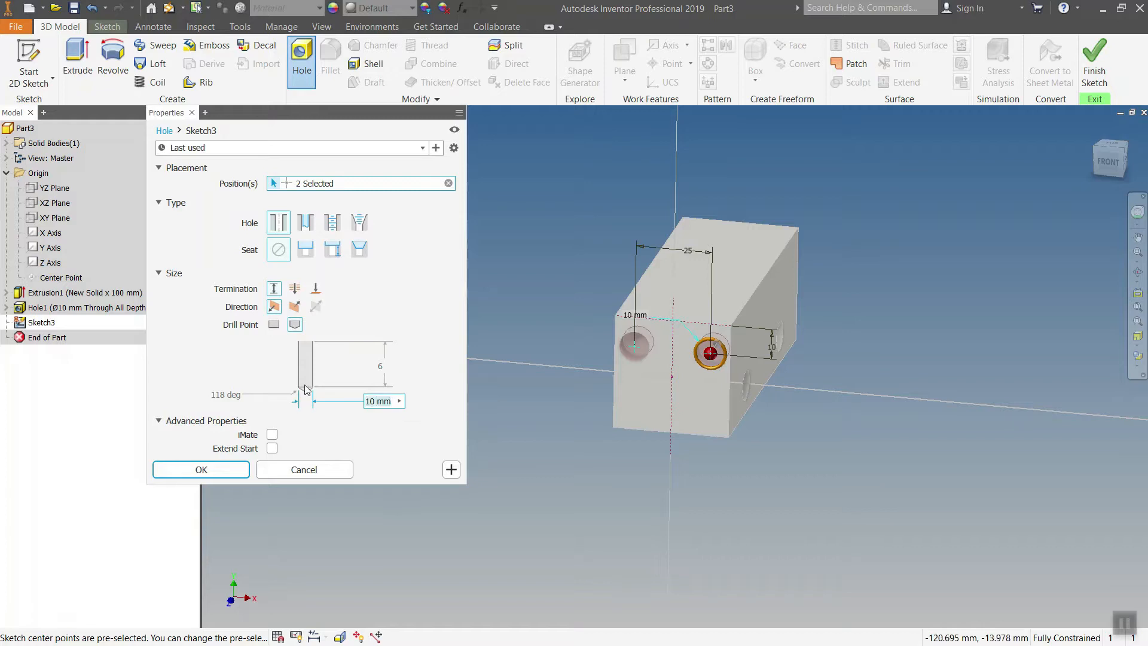
click(235, 468)
mouse_move(460, 433)
middle_down()
mouse_move(505, 431)
mouse_move(510, 410)
mouse_move(253, 405)
mouse_move(290, 411)
mouse_move(282, 415)
middle_up()
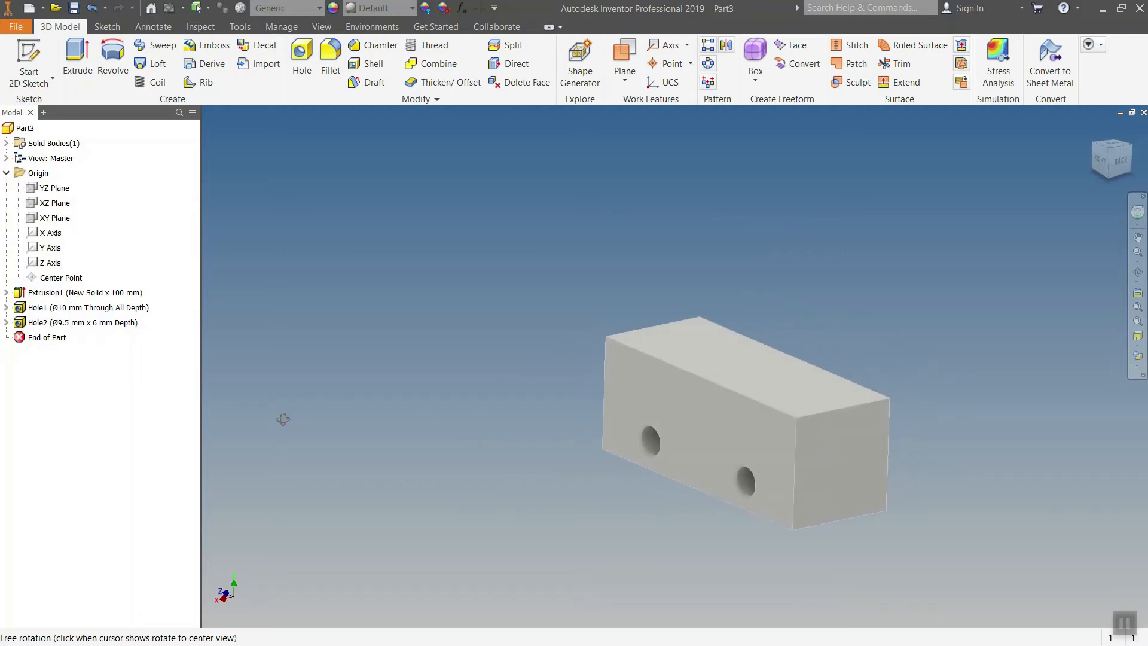
Start a sketch on the block's square back face and project the YZ and XZ origin planes into it.
click(30, 55)
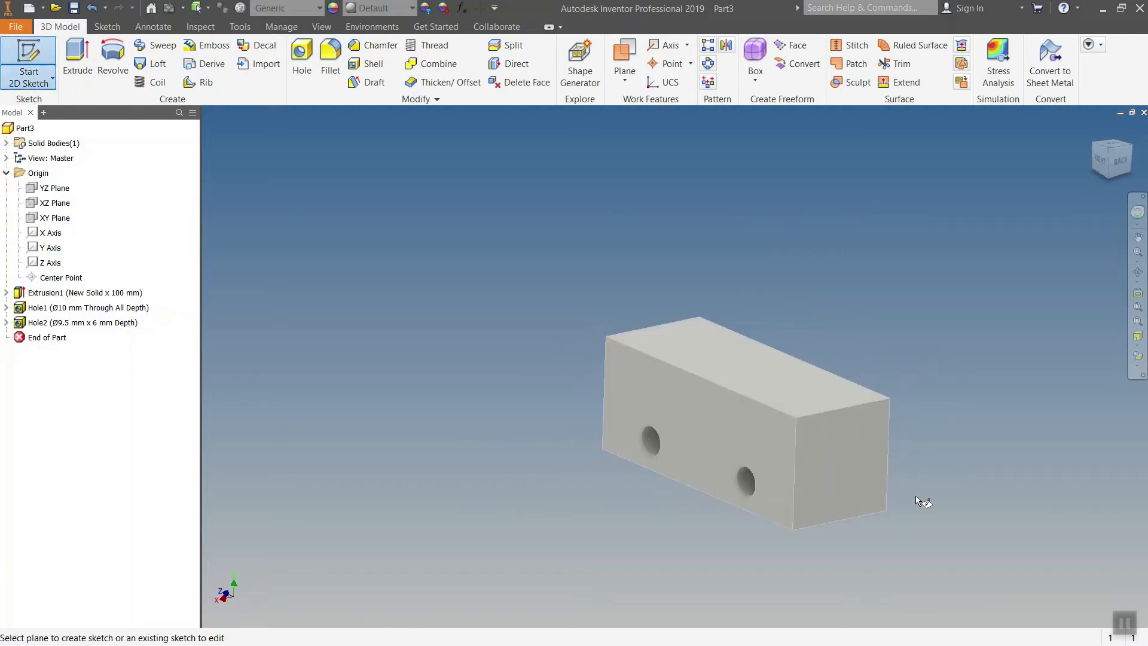
click(853, 463)
click(55, 189)
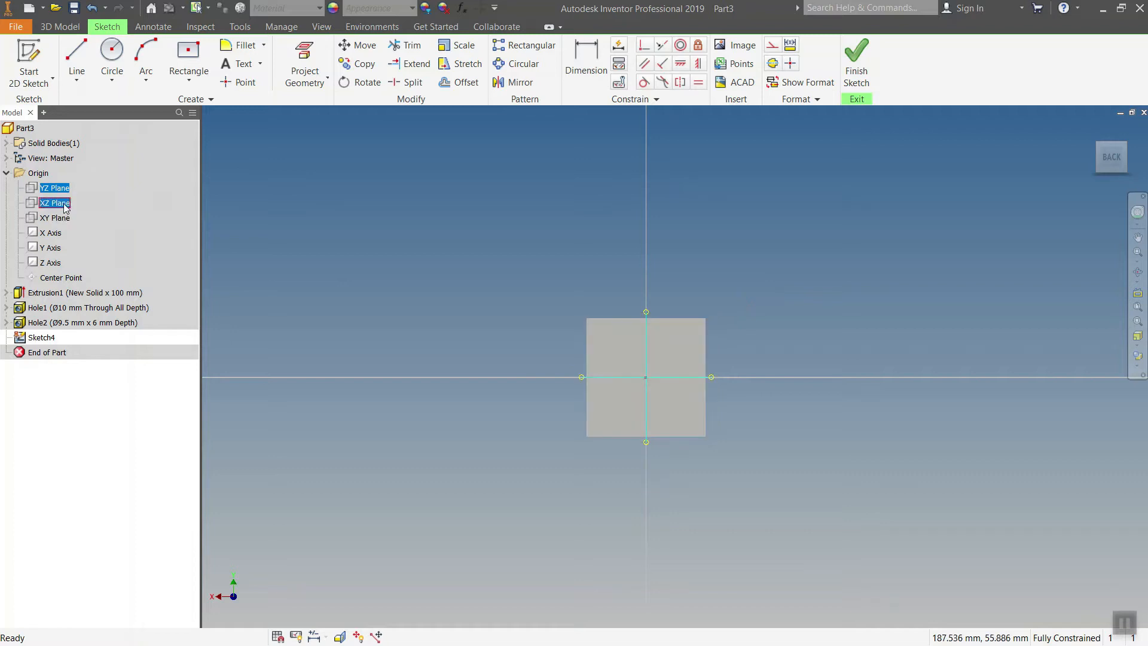
click(305, 63)
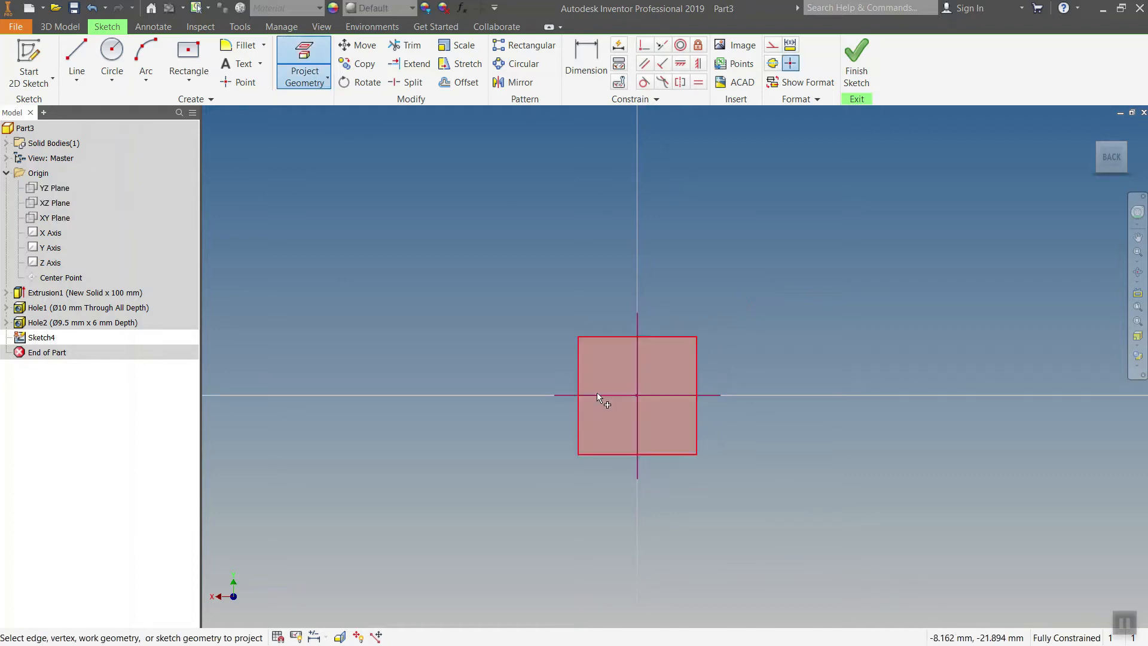
Convert both projected center lines in the back-face sketch to construction.
key(Escape)
drag(773, 540, 540, 309)
click(790, 64)
Place two sketch points near the back face's upper edge, about 10 mm and 16 mm left of the vertical center line.
scroll(631, 373, down, 3)
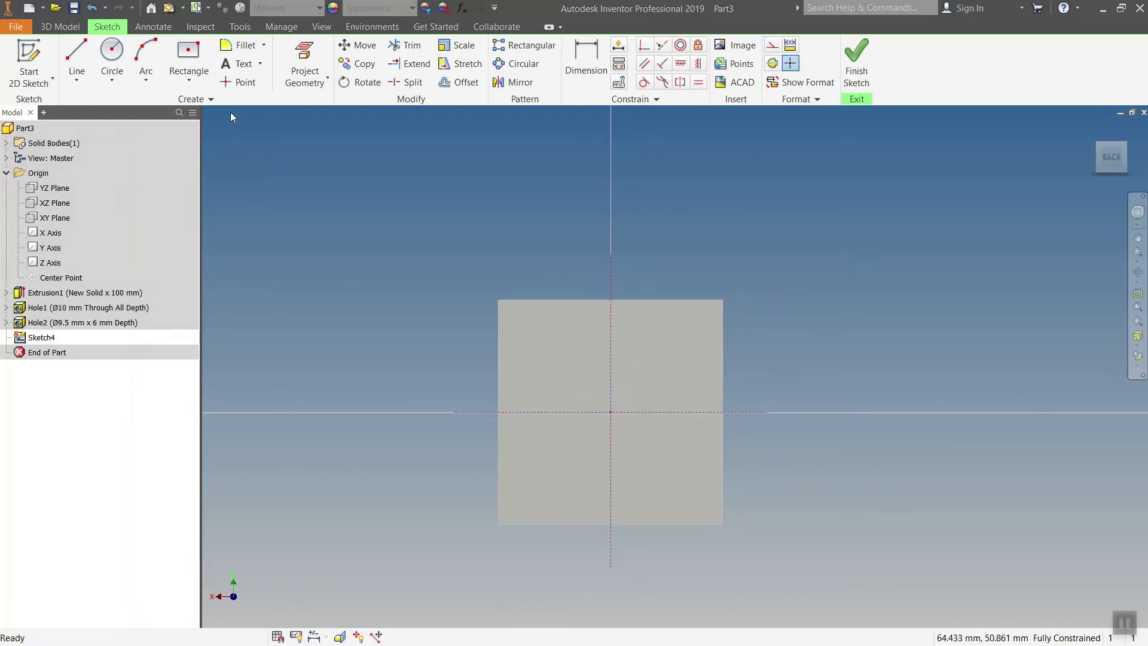
click(239, 82)
click(551, 335)
middle_drag(549, 251, 537, 261)
Dimension the inner back-face point 10 mm from the vertical center line and the two points 5 mm apart.
click(588, 71)
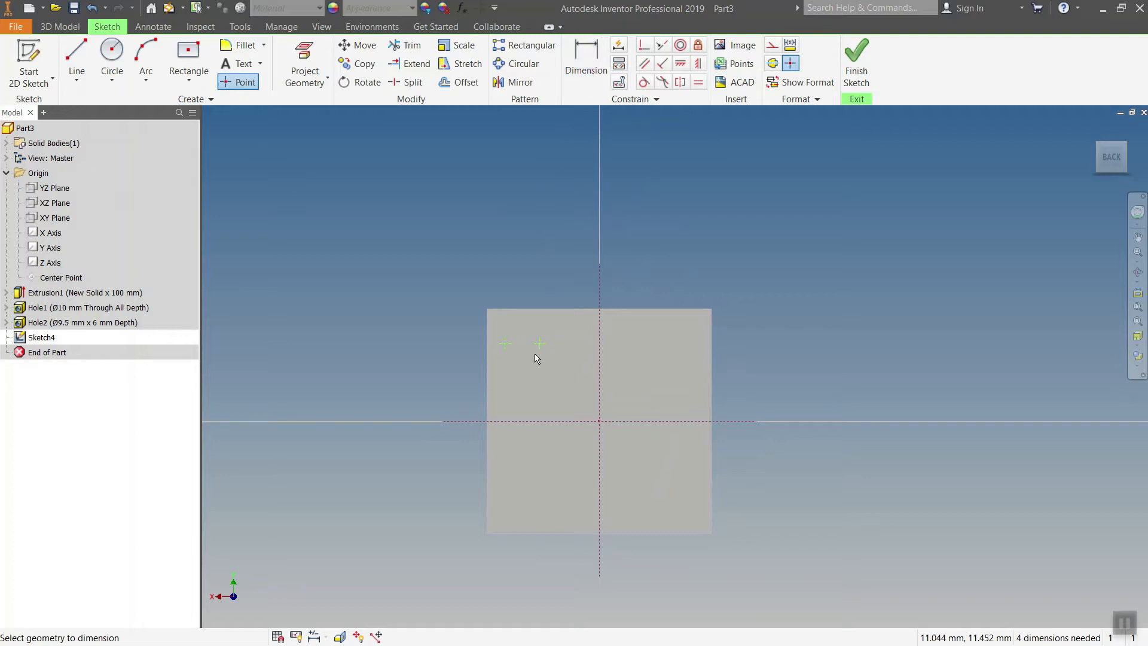
click(601, 353)
click(577, 252)
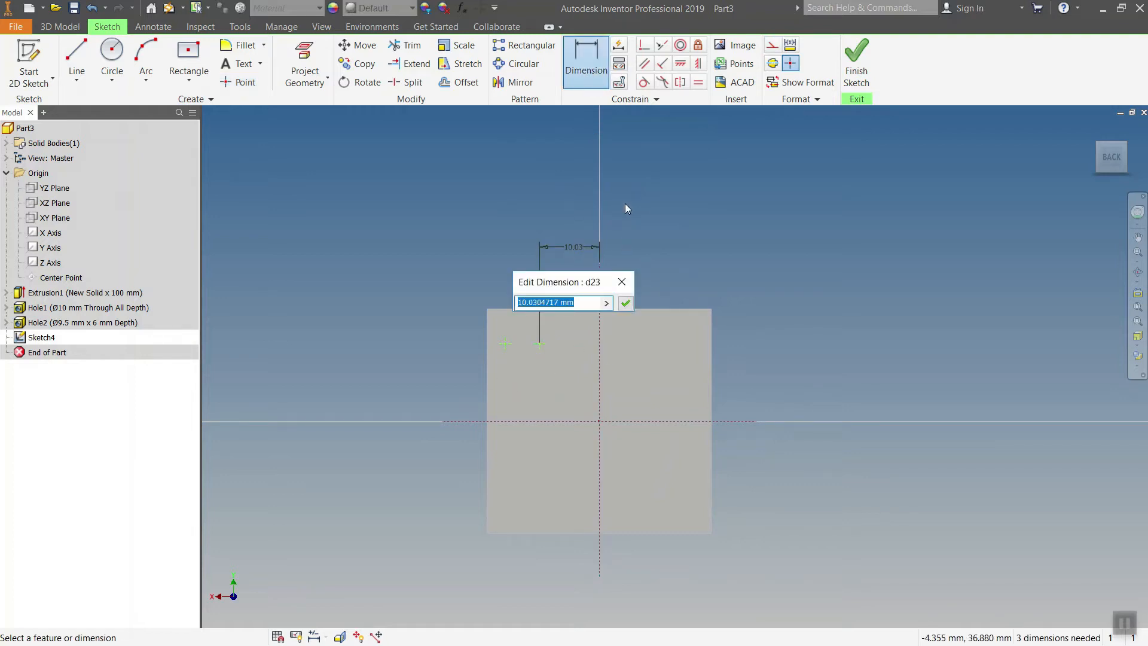
text(10)
key(Return)
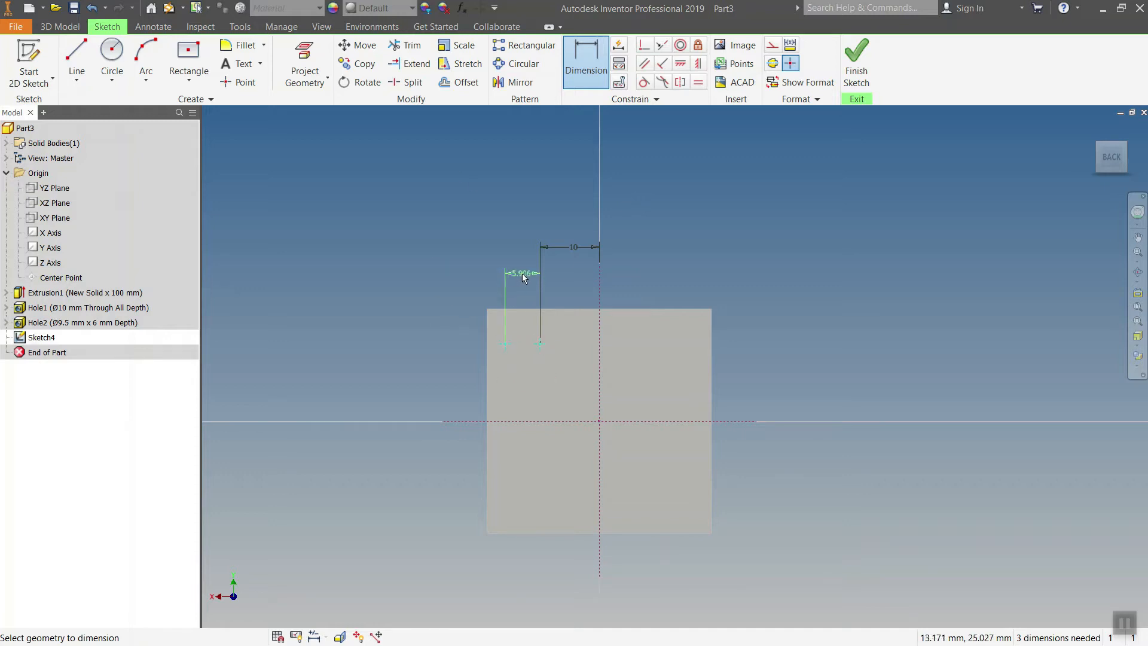
click(524, 263)
text(5)
key(Return)
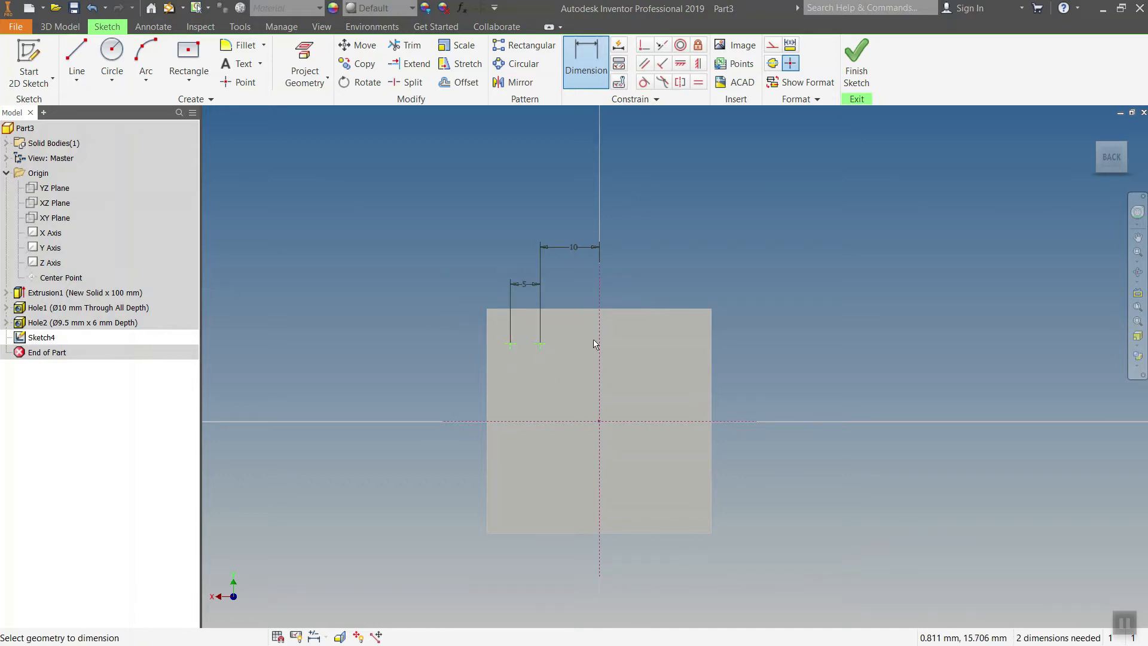
Set the inner point's distance from the center line to 8 mm and the spacing between the two points to 6 mm.
double_click(566, 228)
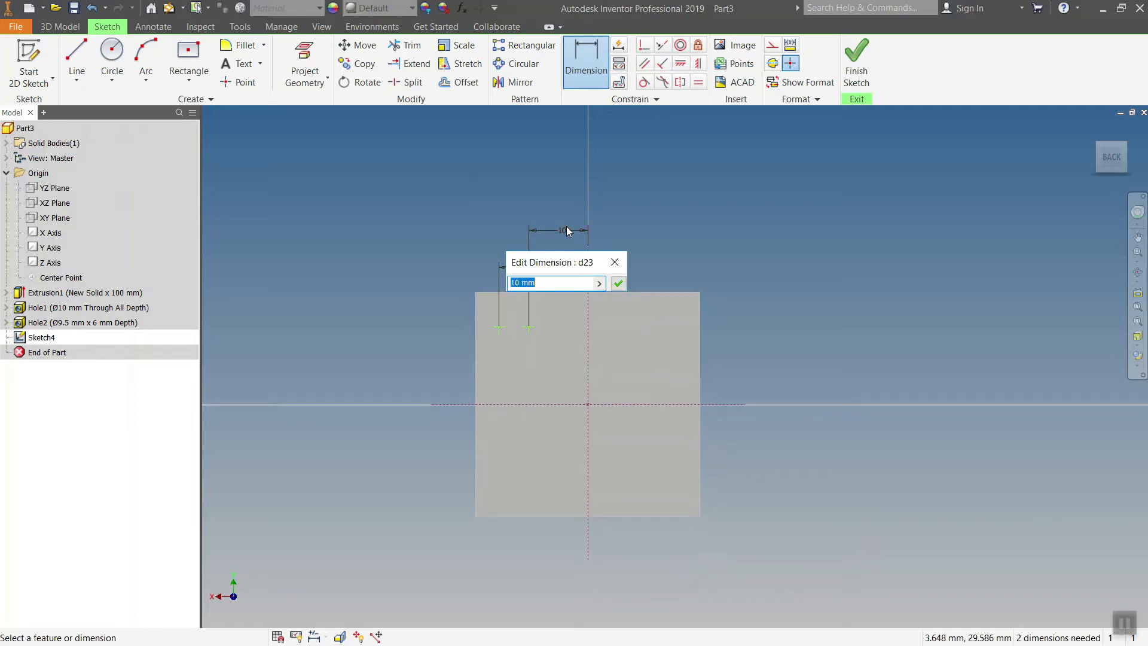
text(8)
key(Return)
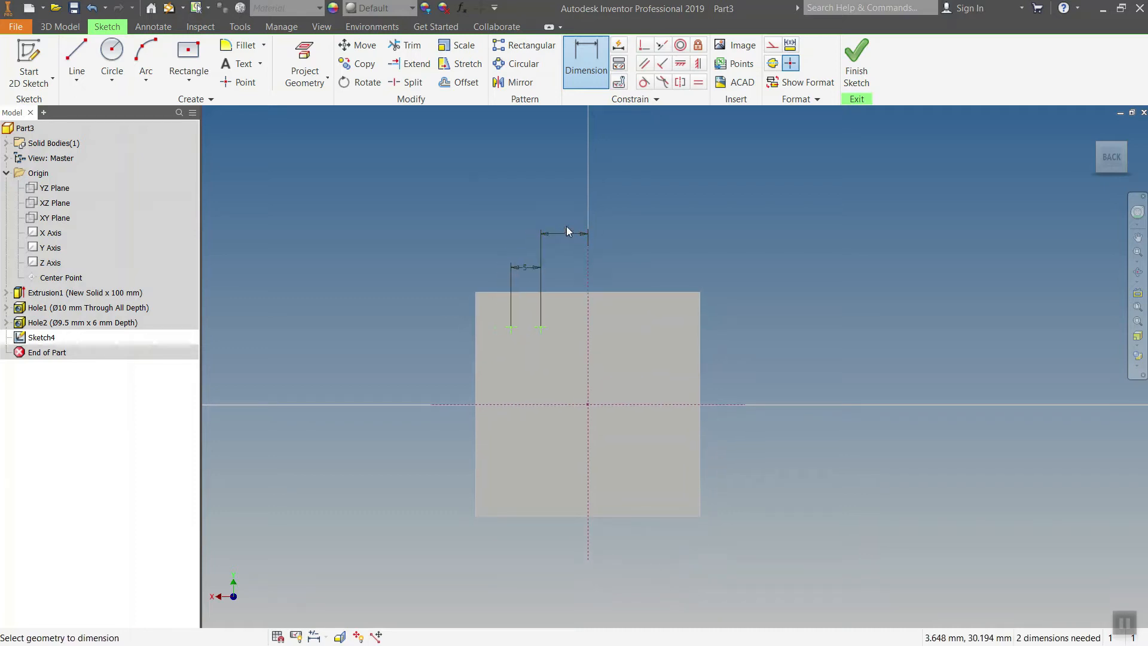
click(527, 269)
text(6)
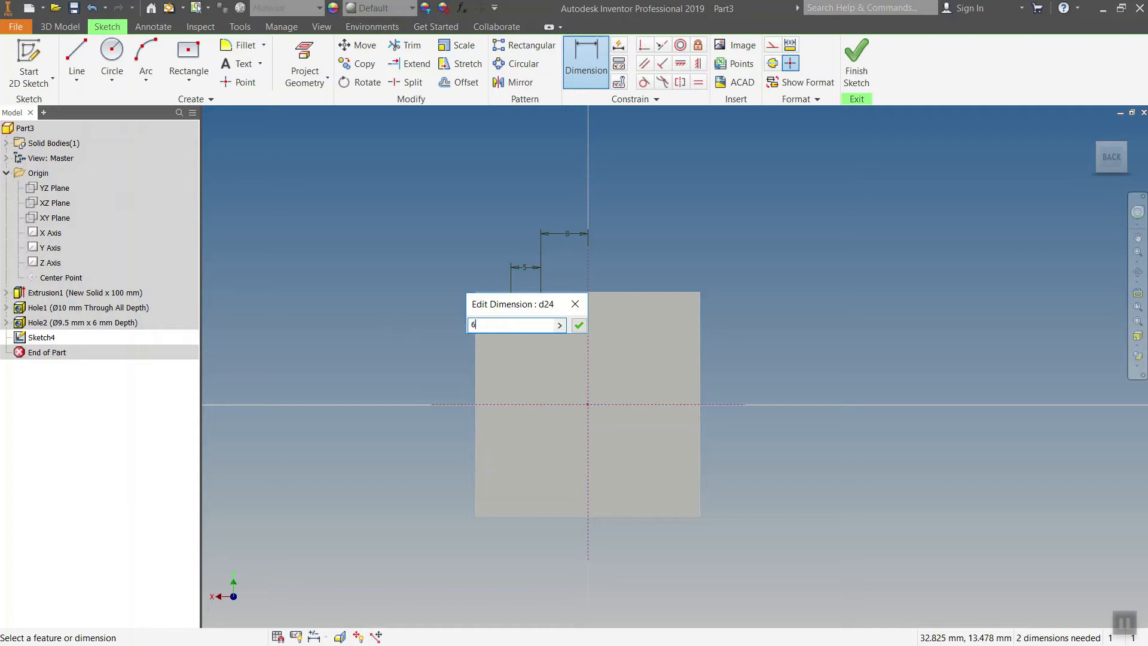
key(Return)
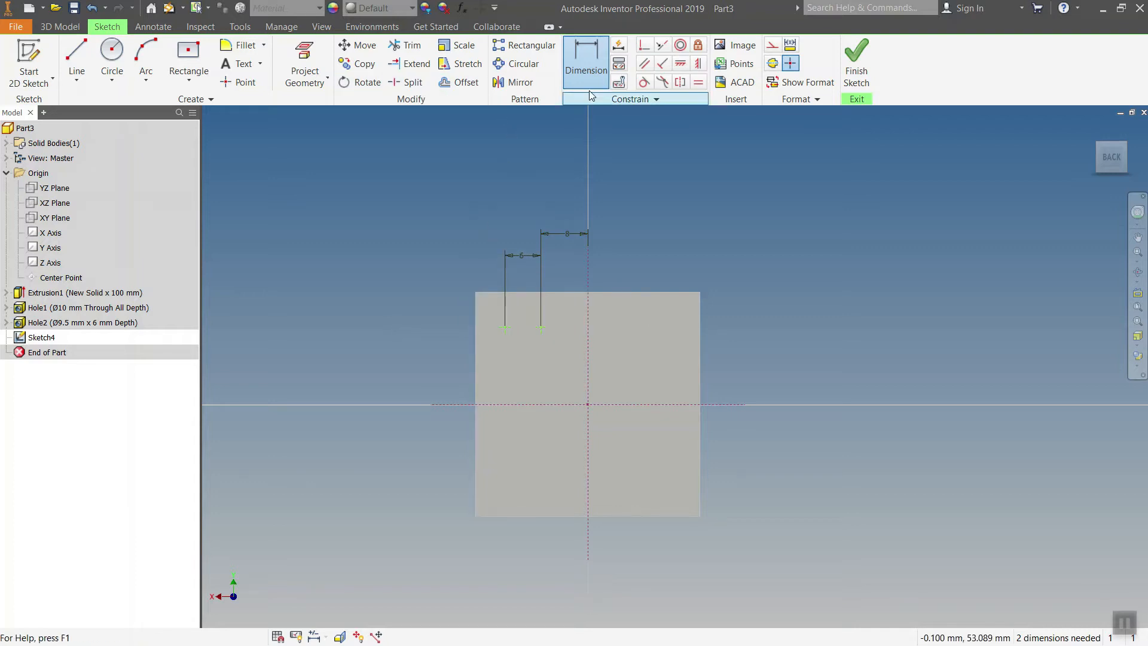
Apply a horizontal constraint to align the two back-face points with each other.
click(681, 64)
click(504, 327)
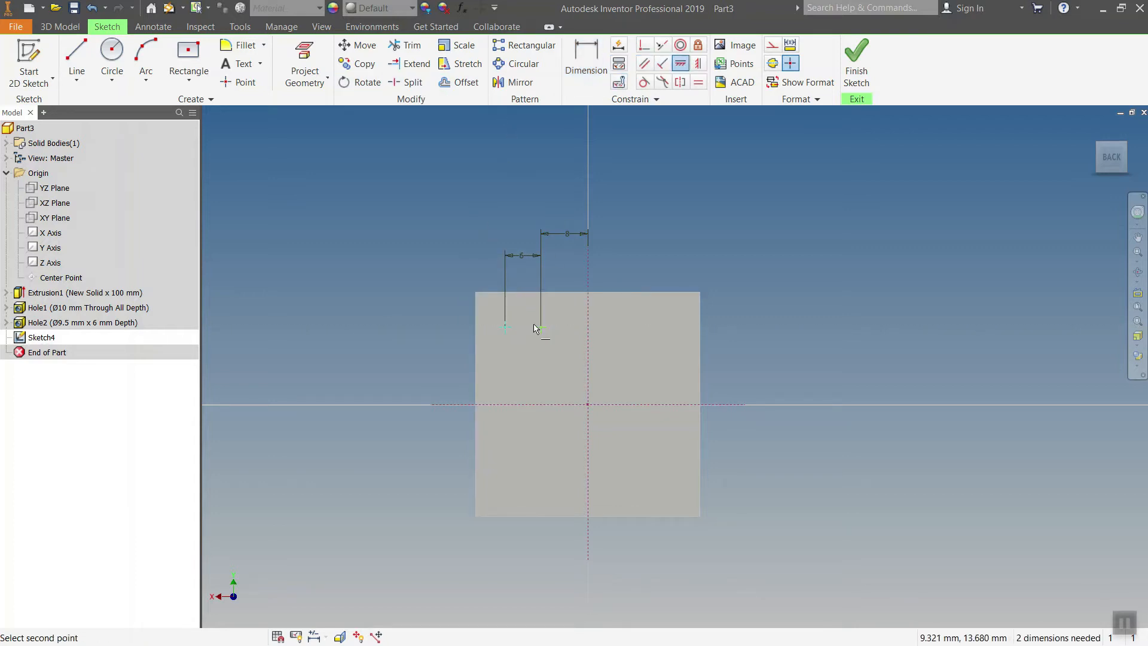
click(541, 328)
Dimension the back-face points 6 mm below the face's upper edge and convert the projected upper edge to construction.
key(d)
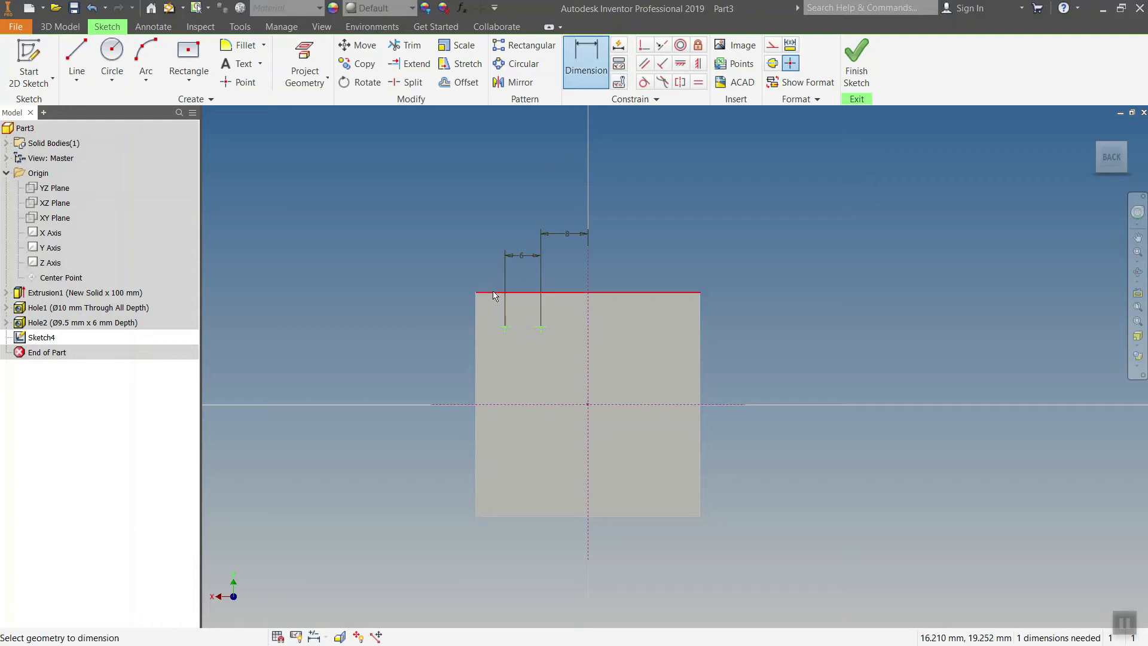
click(396, 314)
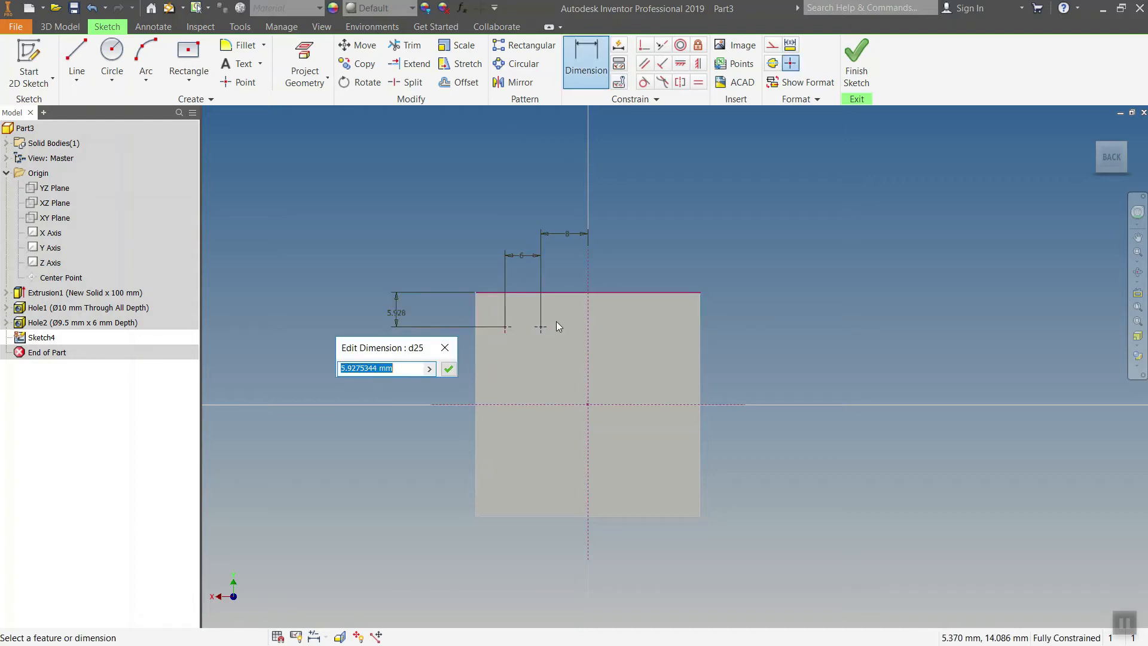
text(6)
key(Return)
key(Escape)
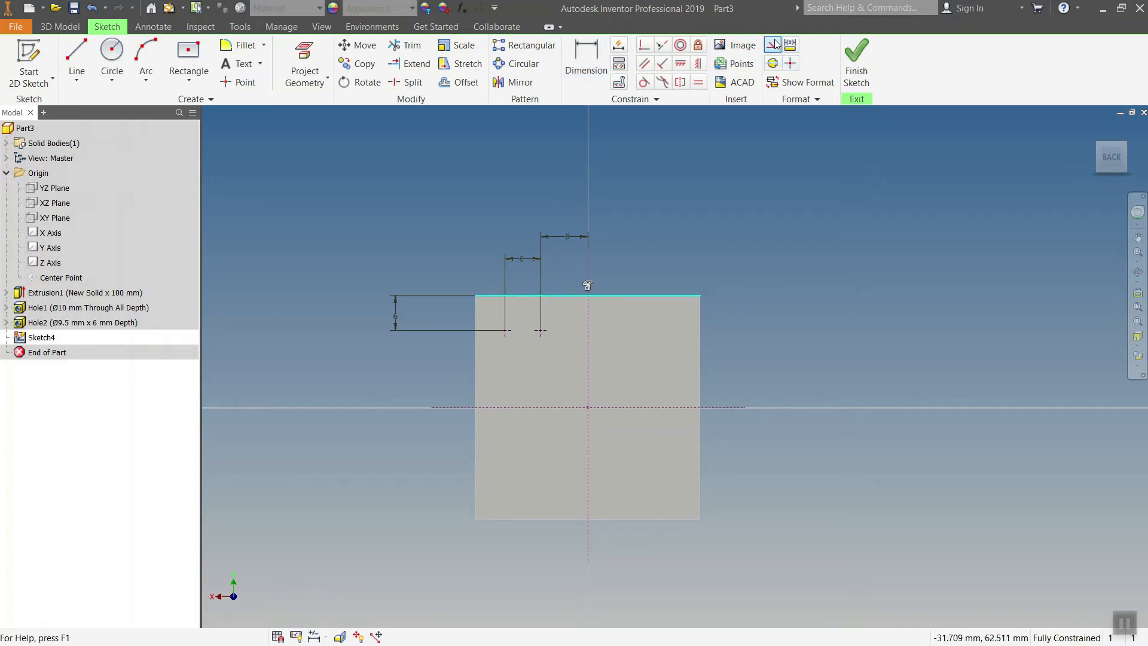
click(774, 52)
click(719, 225)
Mirror the two back-face points across the vertical construction center line.
middle_drag(719, 225, 683, 223)
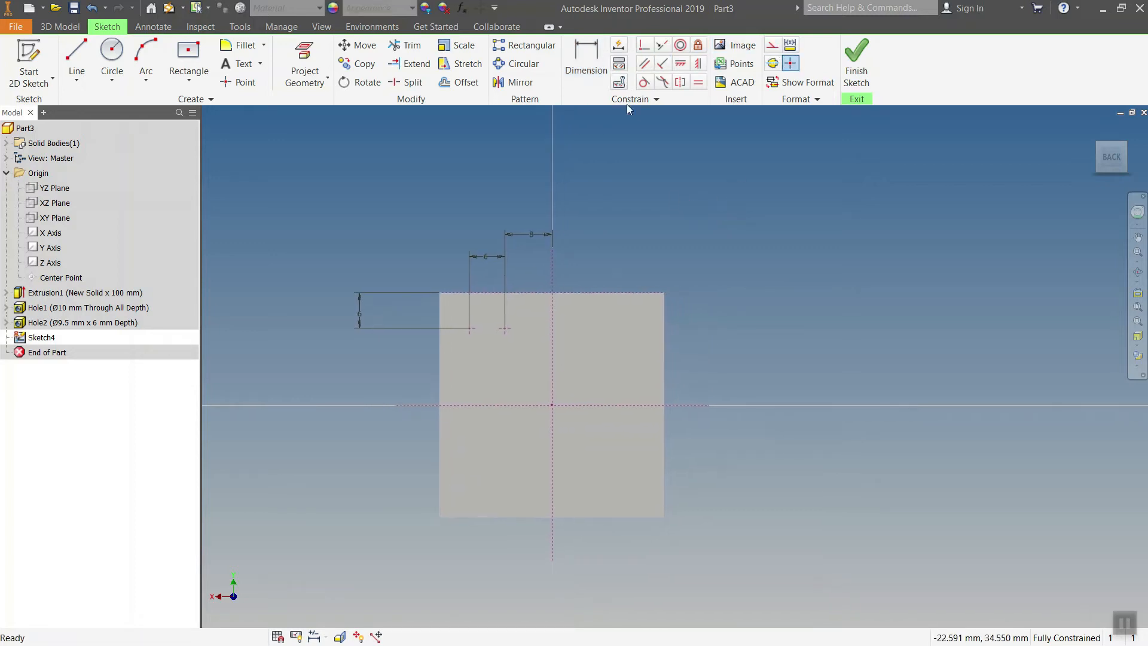
click(515, 82)
click(469, 327)
click(505, 328)
click(291, 149)
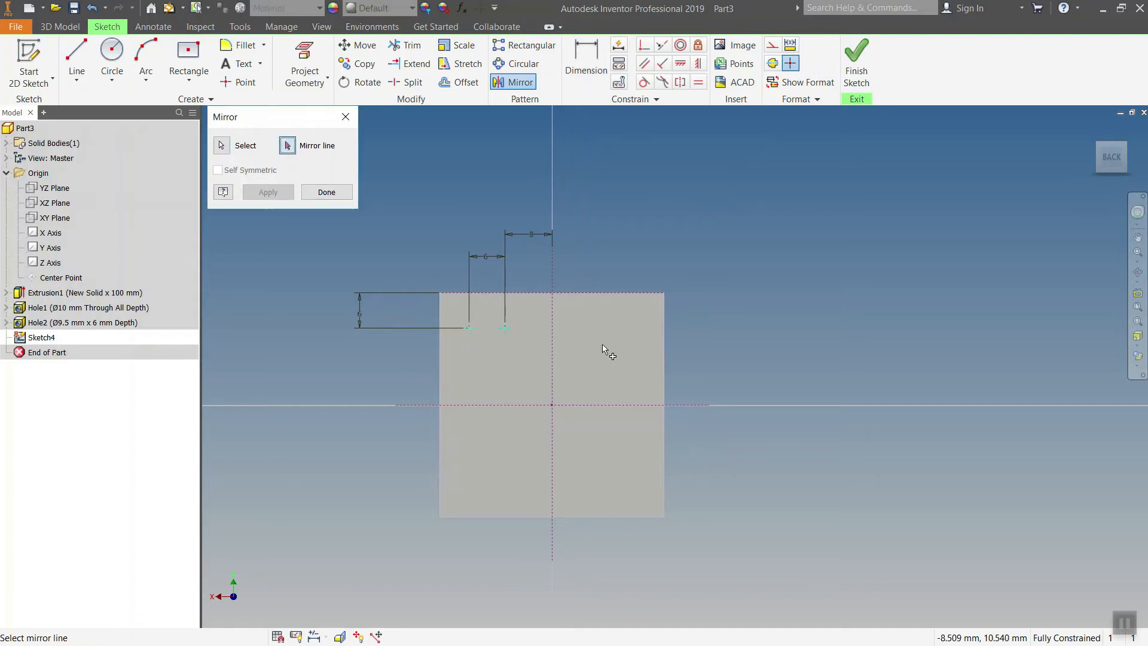
click(555, 333)
click(269, 192)
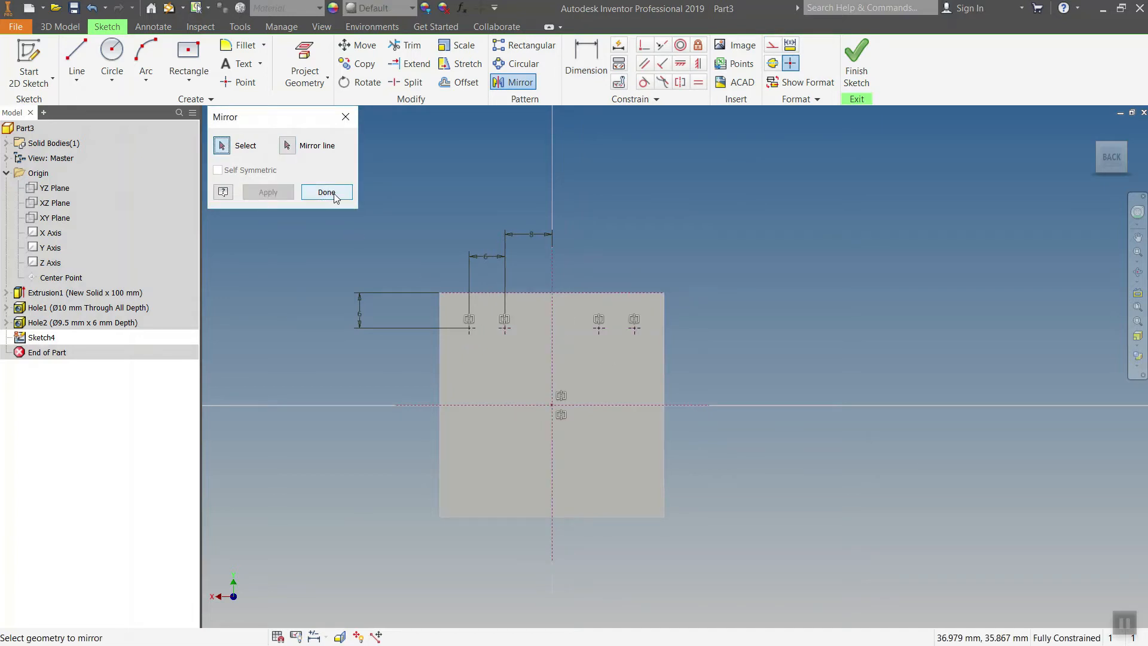
click(328, 193)
Create blind holes at the four back-face points, 3 mm in diameter and 6 mm deep.
click(60, 26)
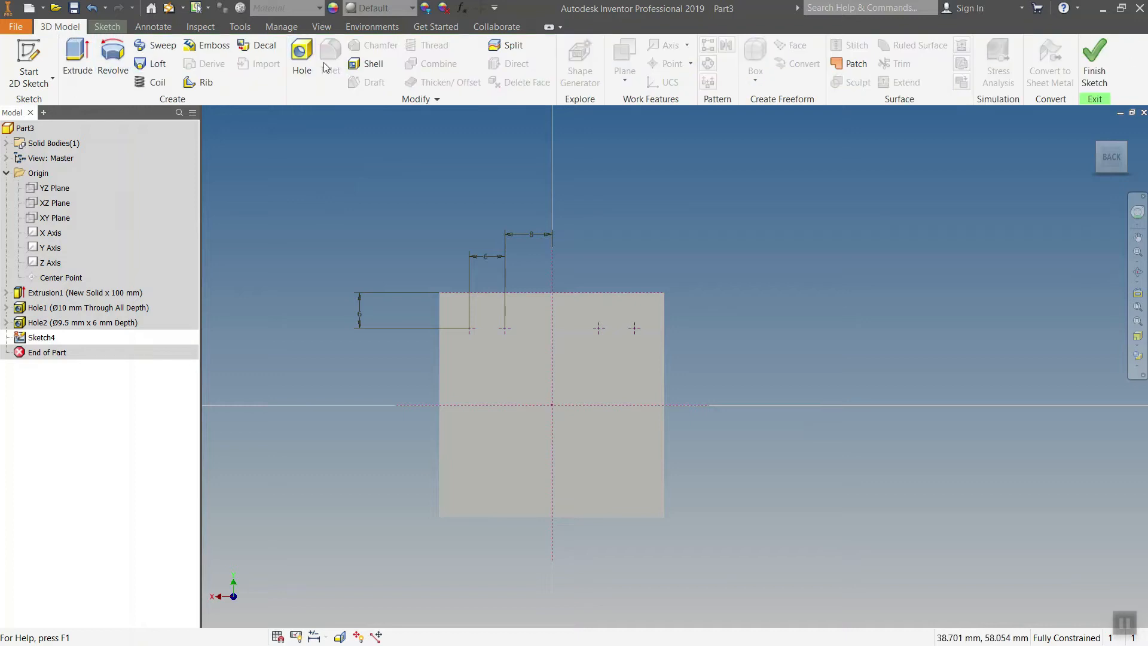
shift+middle_drag(479, 220, 359, 425)
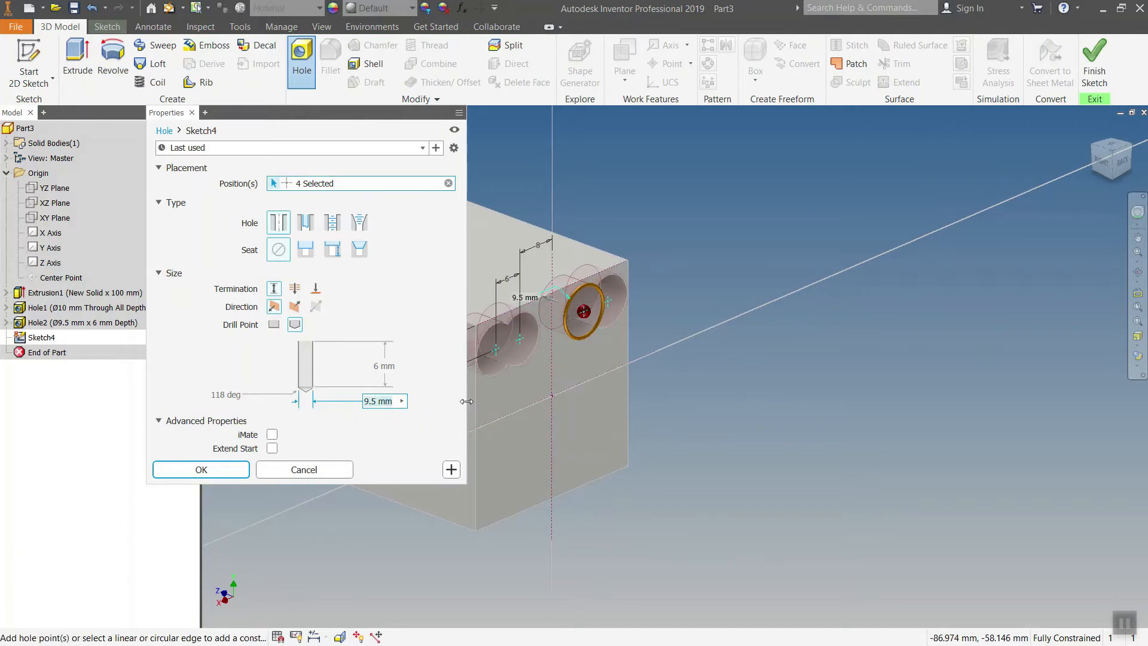
text(3)
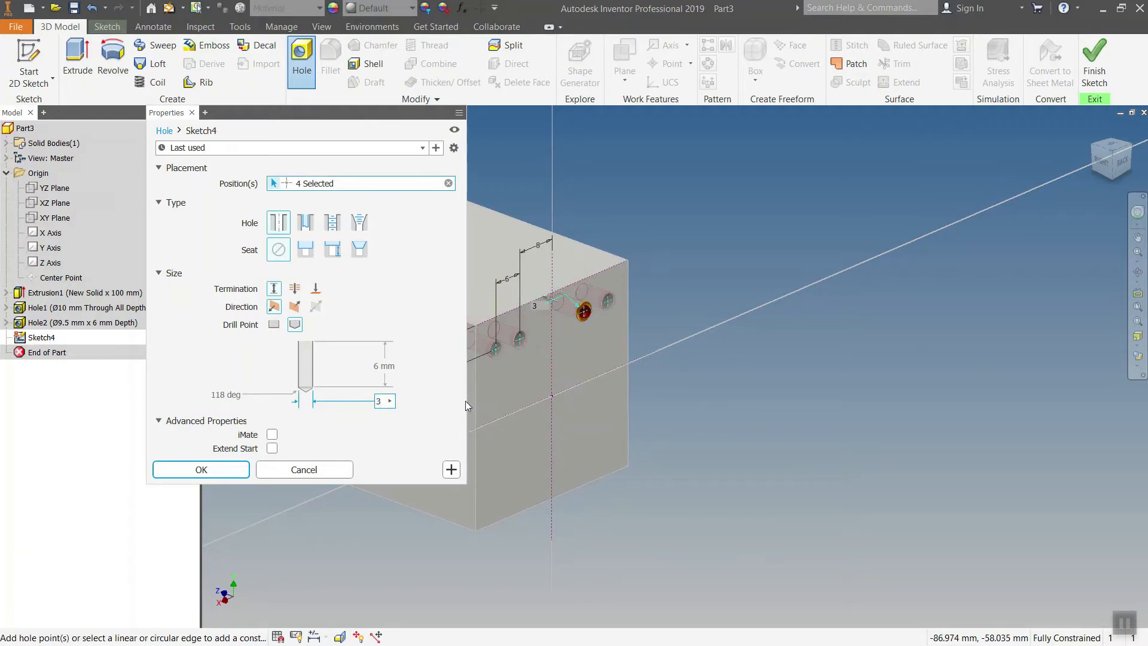
middle_drag(751, 374, 845, 372)
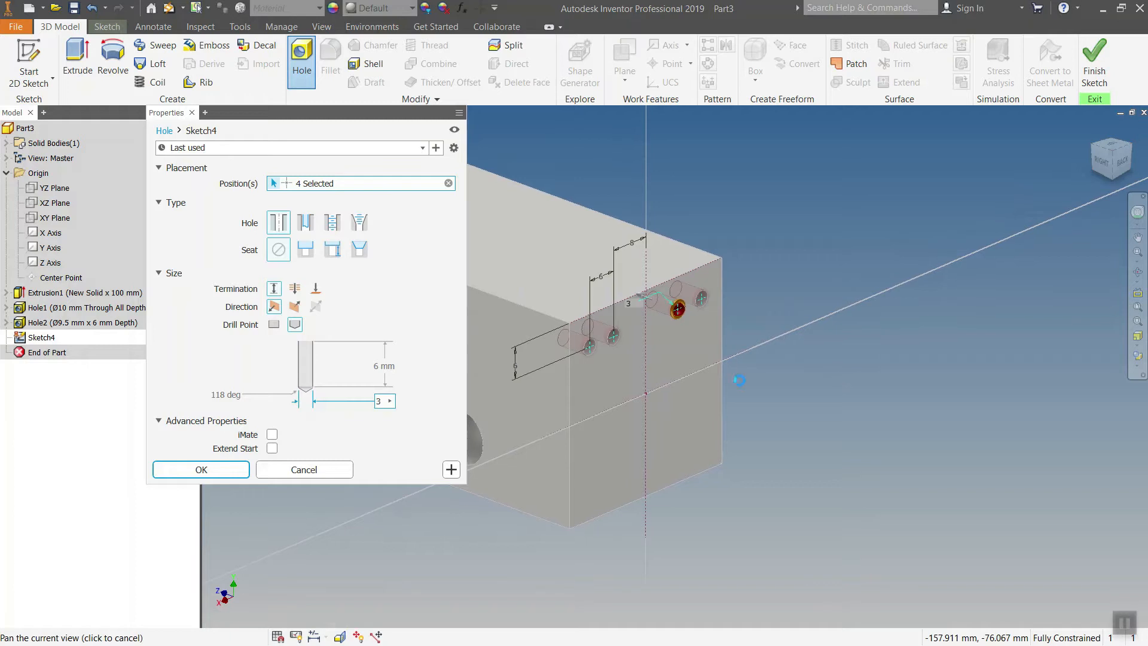
click(240, 474)
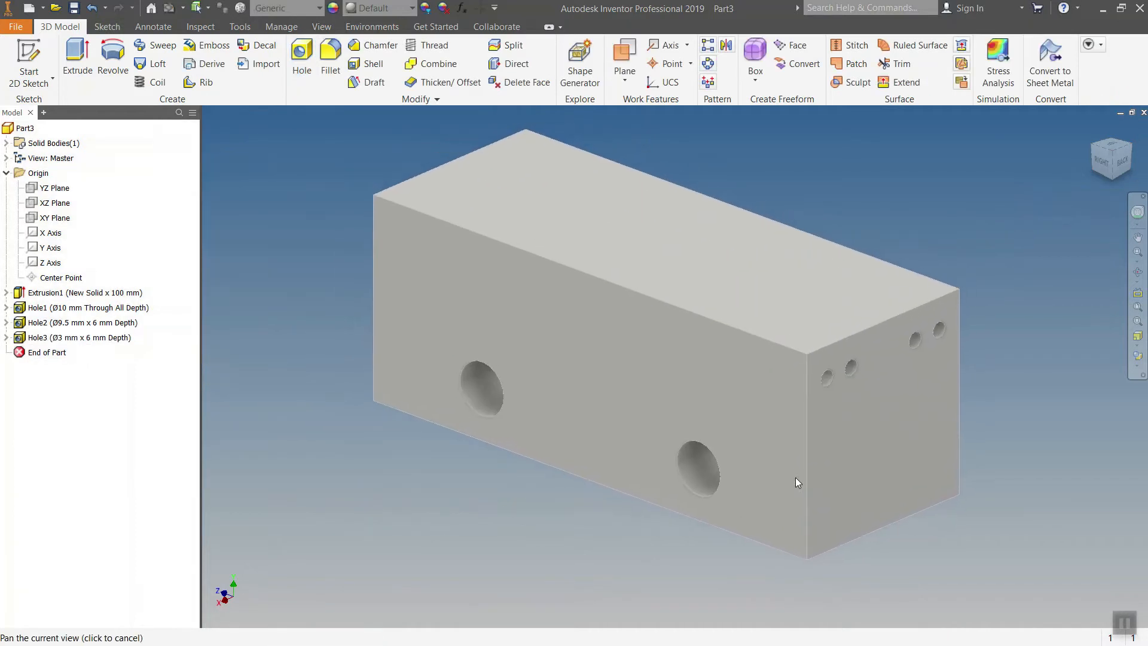
Fillet all twelve outer edges of the block with a 1 mm radius.
click(330, 57)
click(248, 198)
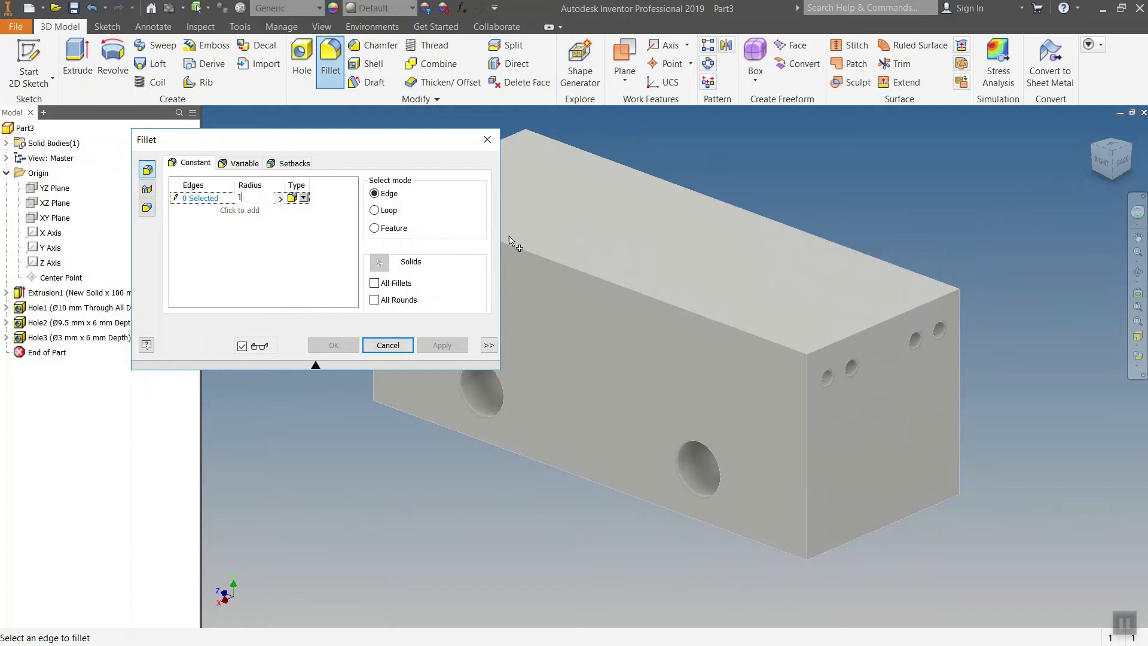
click(533, 253)
click(701, 192)
click(880, 324)
click(808, 457)
click(959, 421)
click(902, 520)
scroll(900, 517, down, 3)
click(803, 526)
shift+middle_drag(803, 527, 761, 518)
click(762, 518)
click(654, 467)
click(718, 394)
shift+middle_drag(718, 394, 682, 186)
click(680, 191)
click(654, 242)
shift+middle_drag(654, 242, 824, 500)
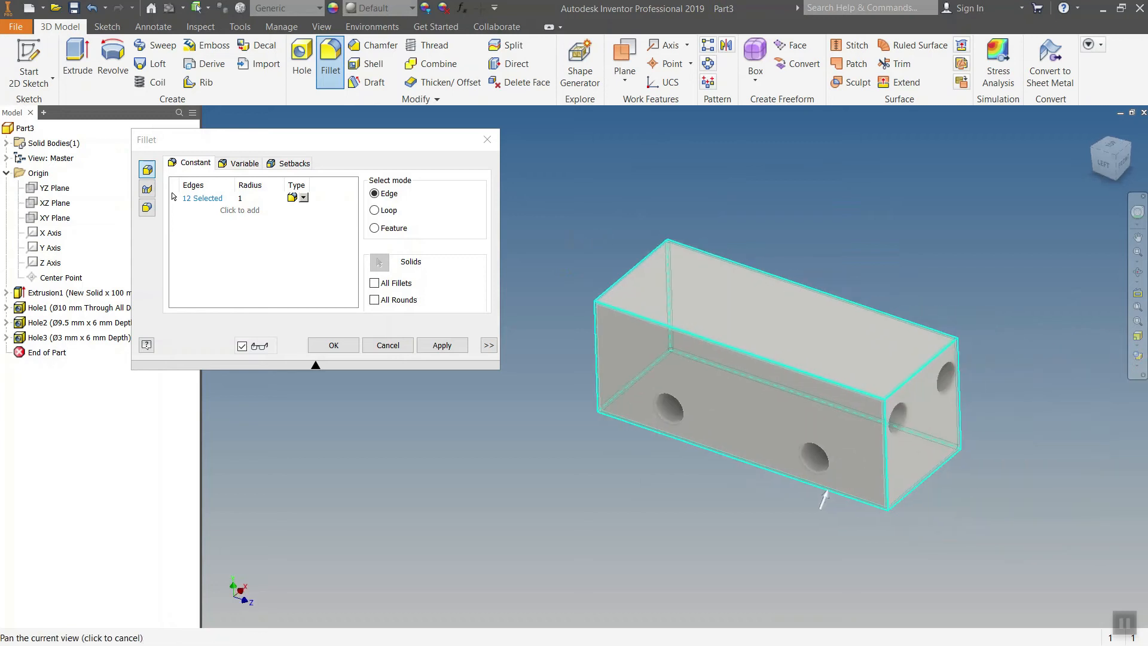
click(459, 345)
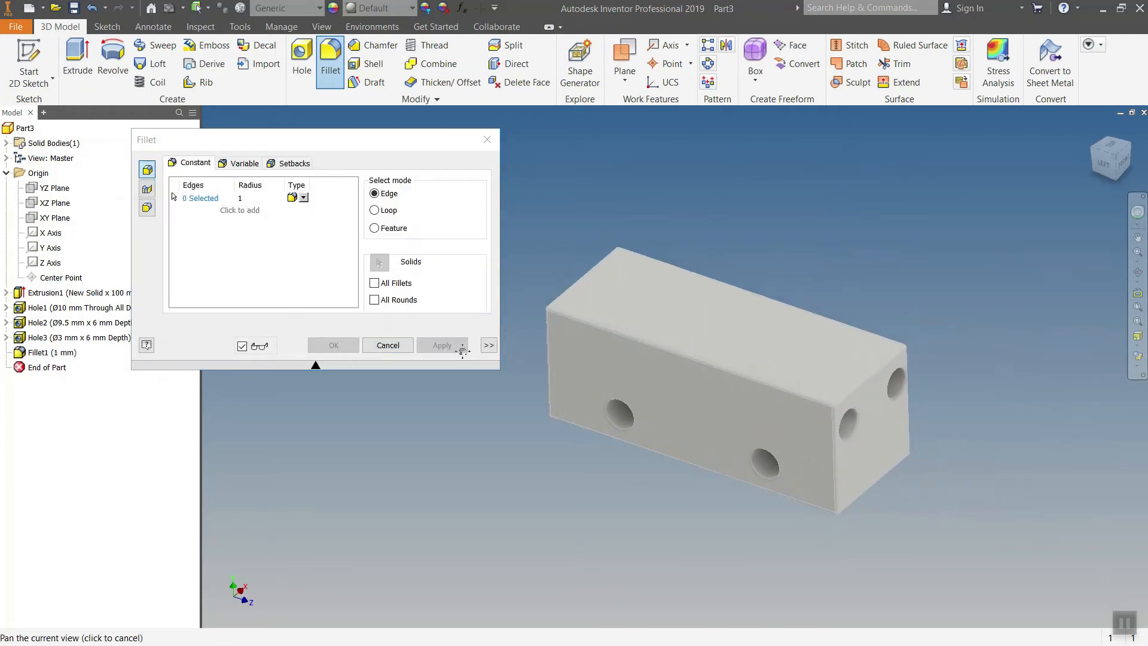
click(388, 345)
Assign the Wood (Birch) material to the block in its physical iProperties.
right_click(24, 128)
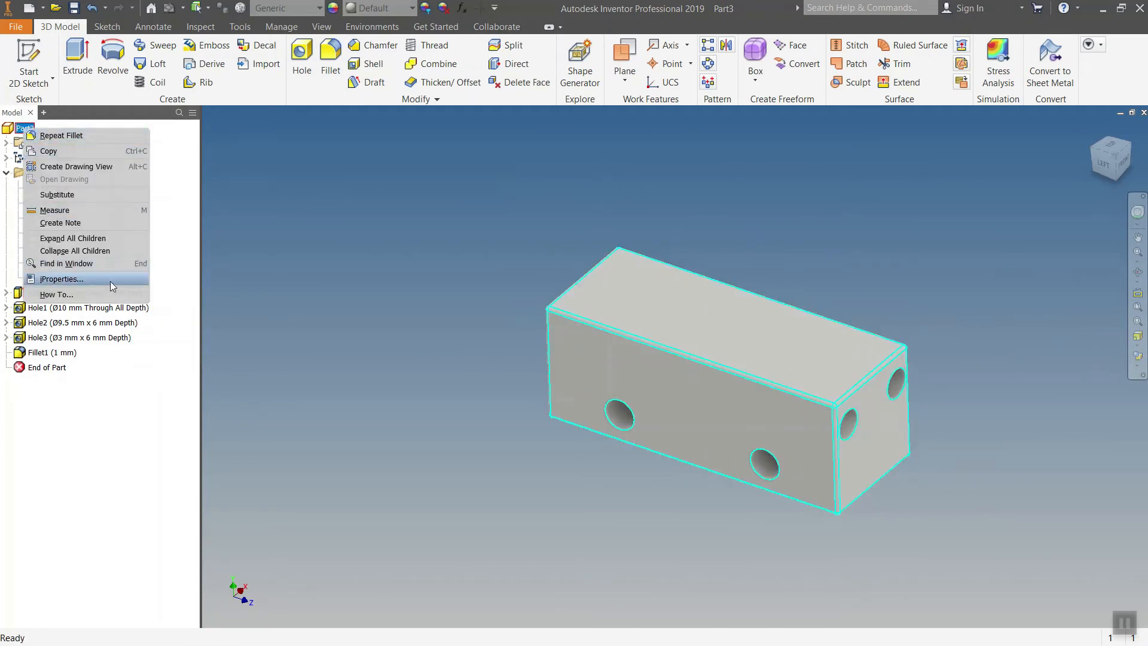
click(110, 281)
click(613, 120)
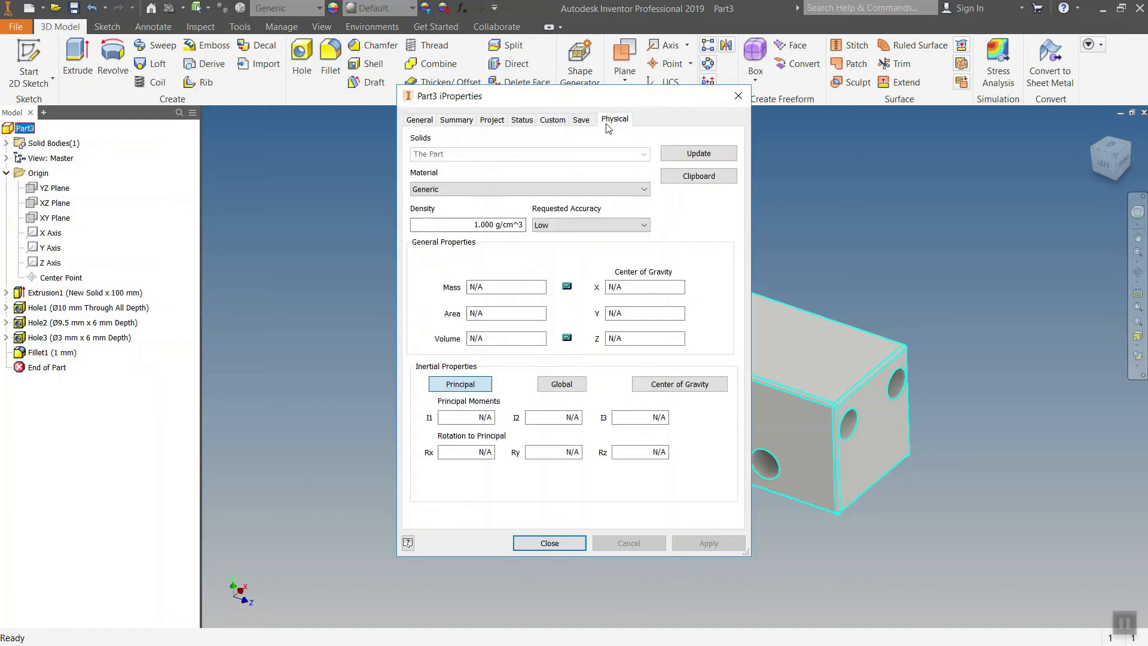
click(498, 191)
scroll(498, 348, down, 7)
scroll(499, 349, down, 10)
click(500, 348)
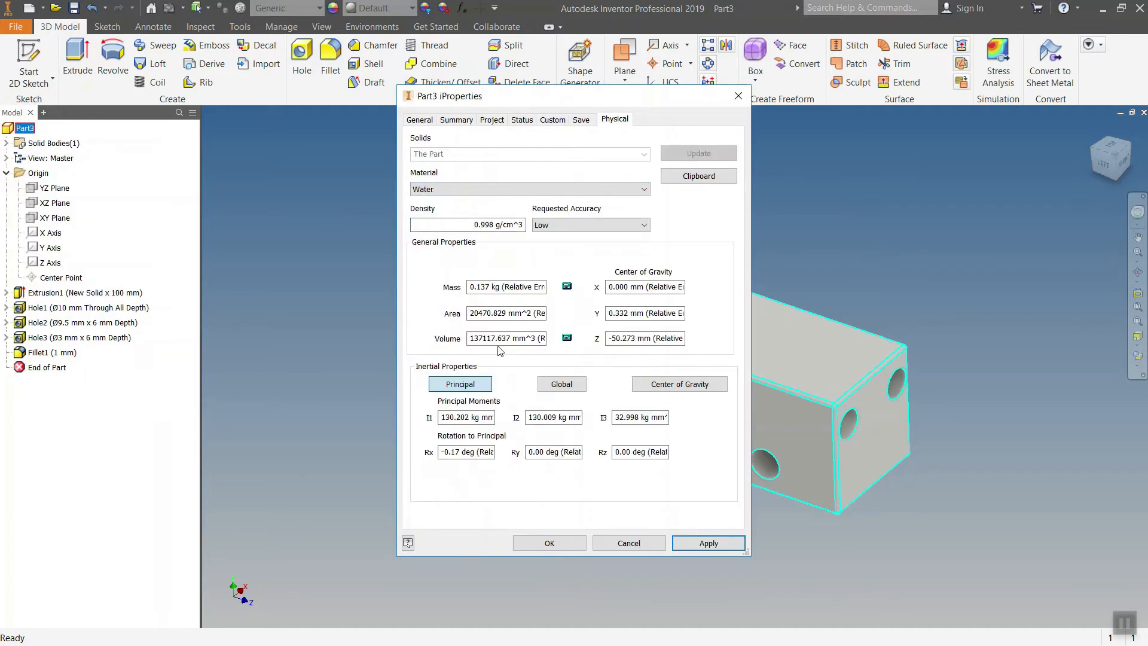
click(546, 189)
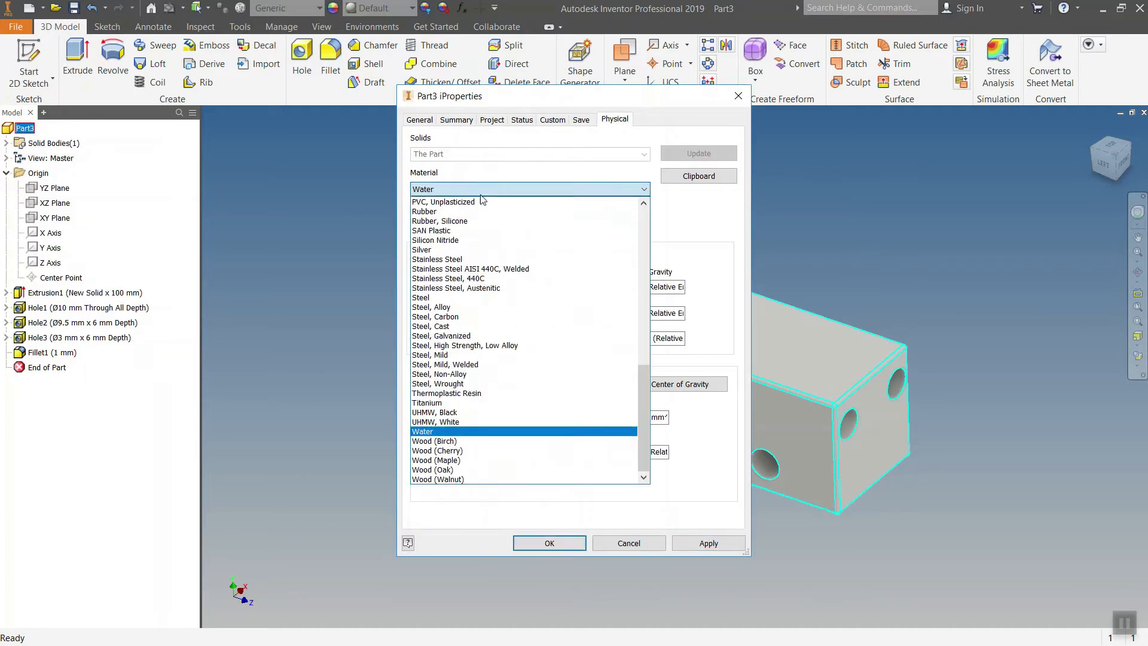
click(468, 442)
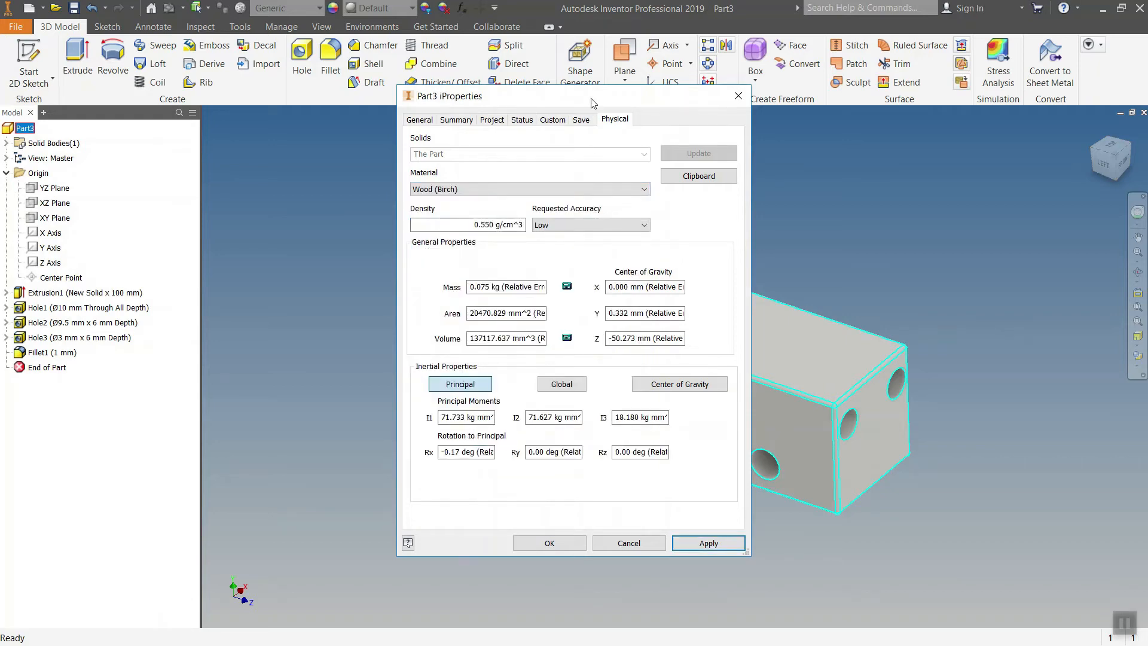
drag(594, 108, 474, 110)
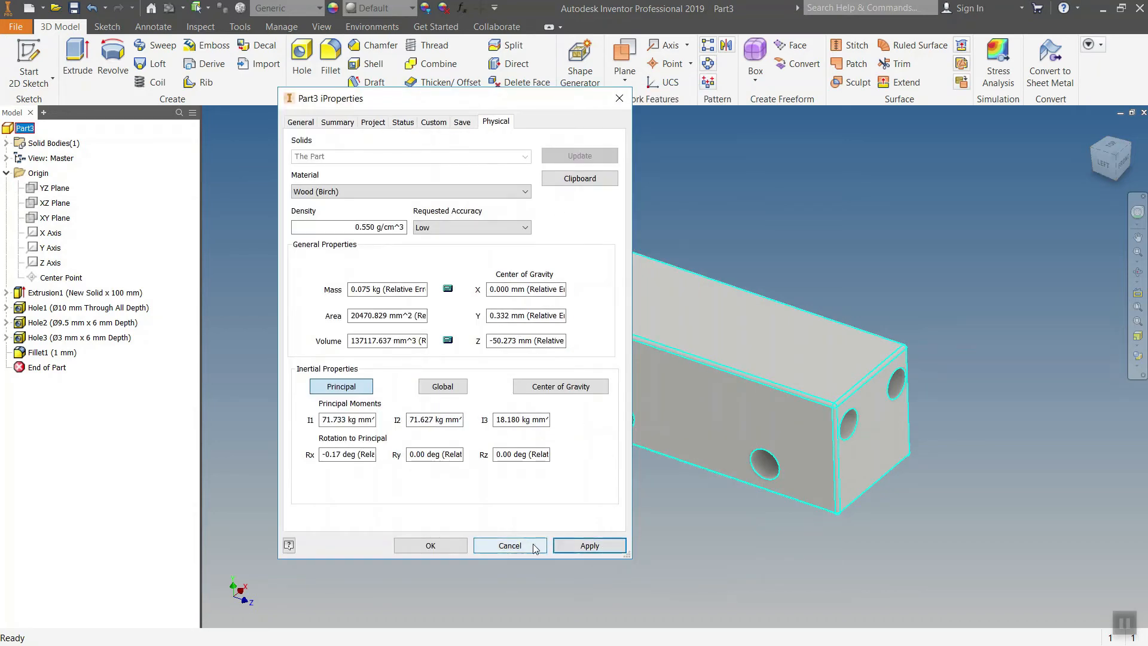
click(430, 545)
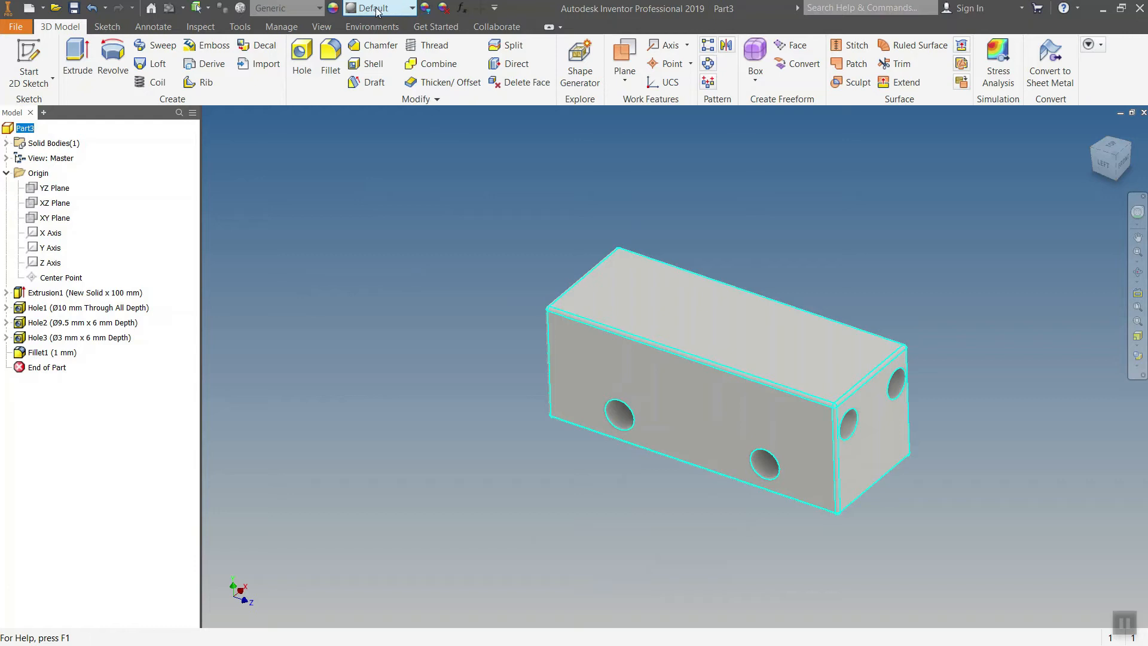
Apply the Wood - Painted White appearance to the whole block.
click(425, 8)
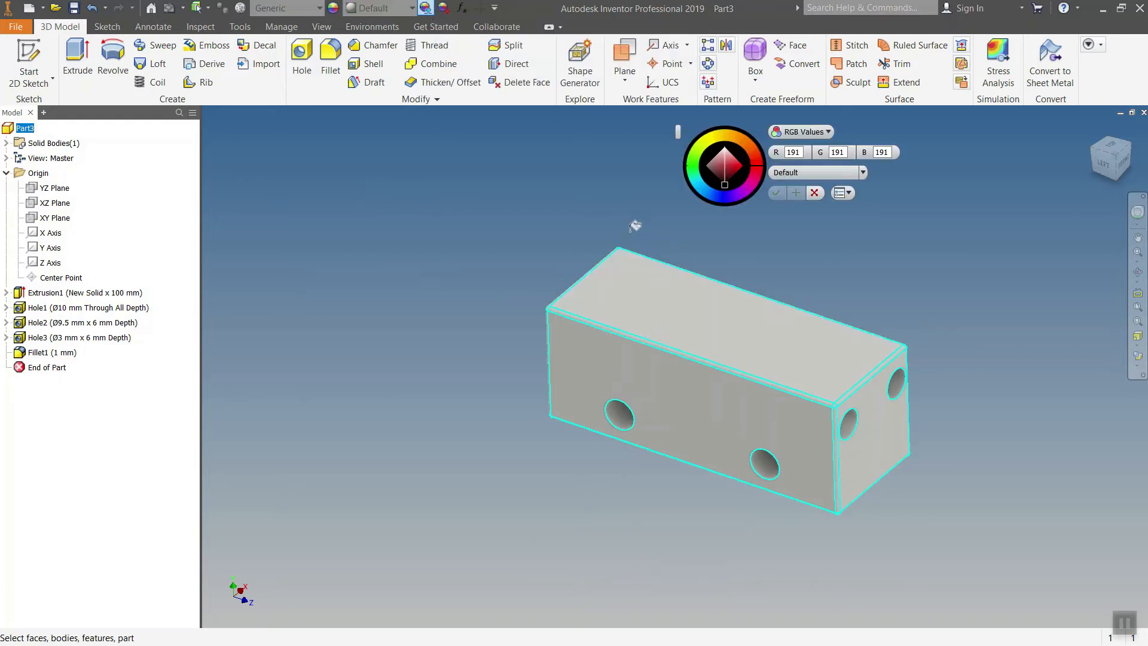
click(862, 173)
scroll(831, 264, down, 12)
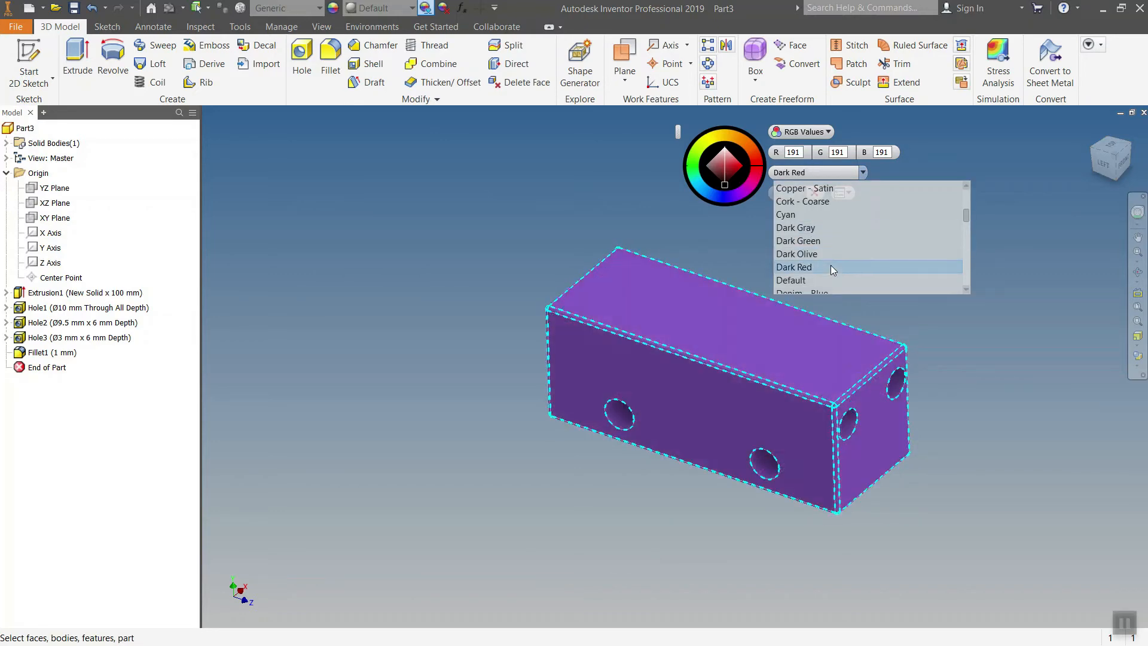
scroll(831, 267, down, 4)
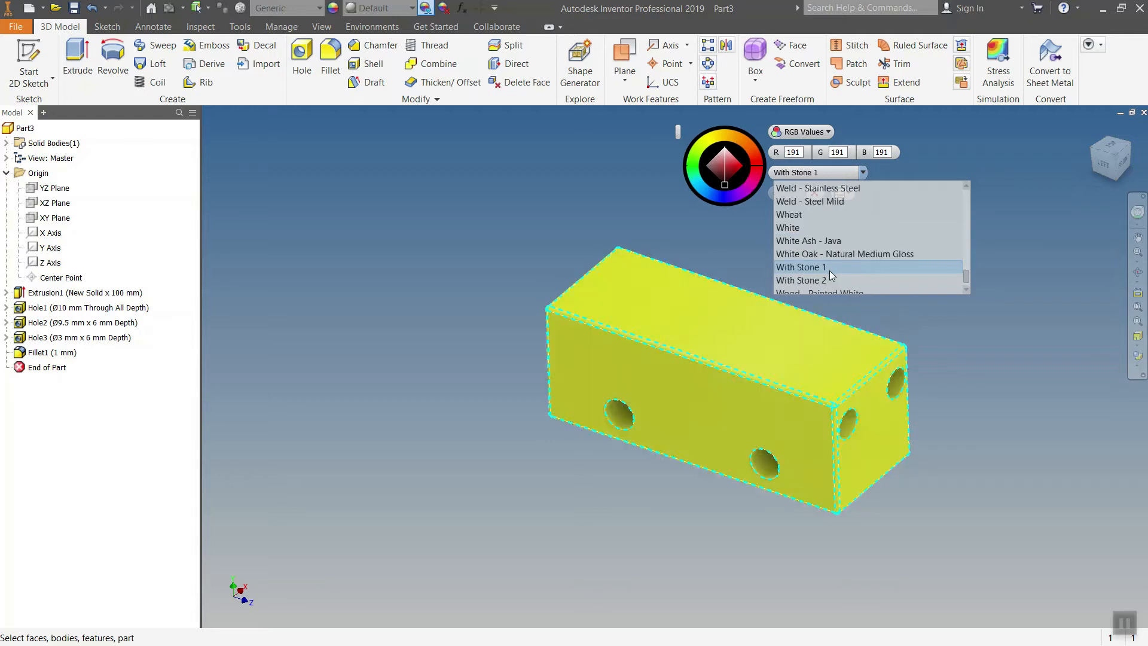
scroll(831, 271, down, 2)
scroll(830, 268, up, 1)
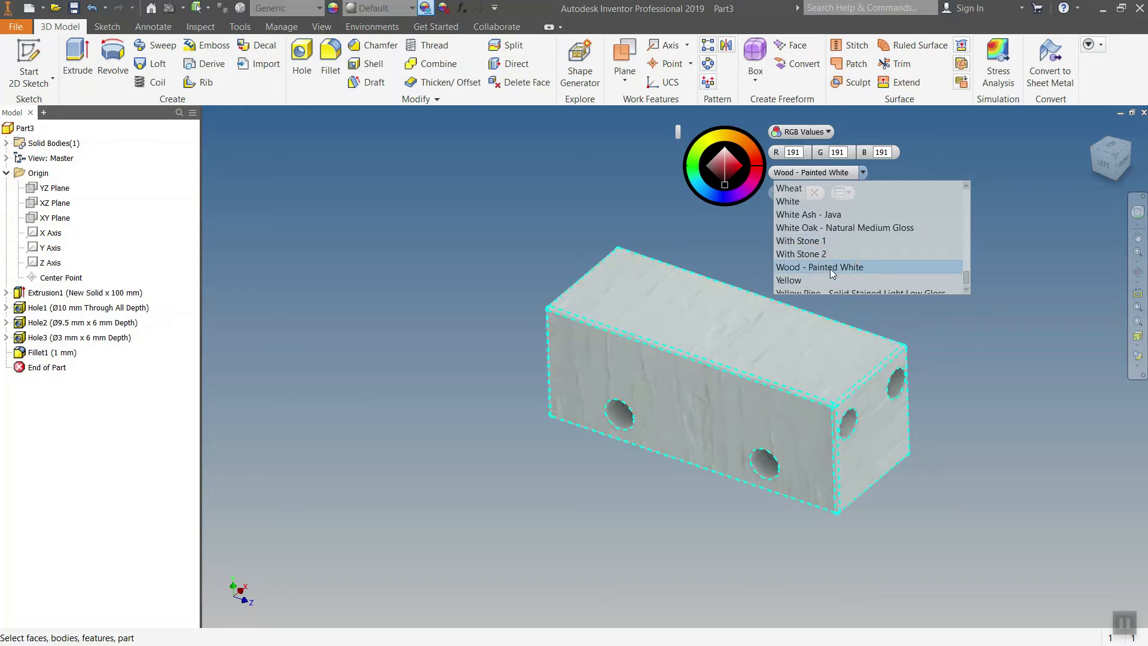
click(832, 269)
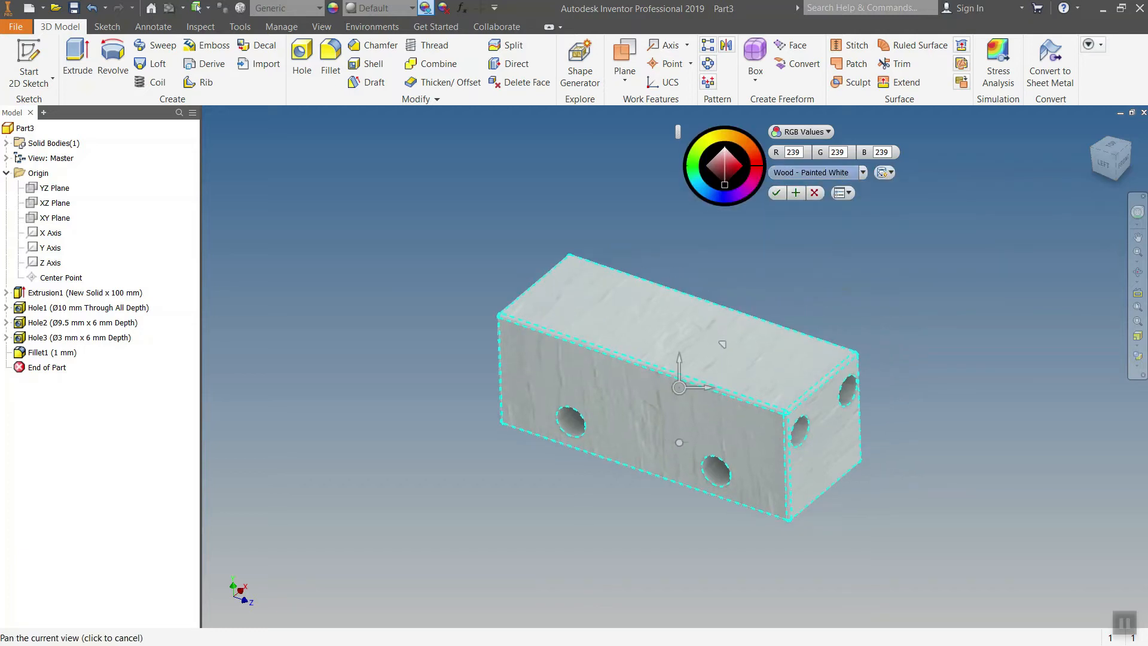
click(1118, 161)
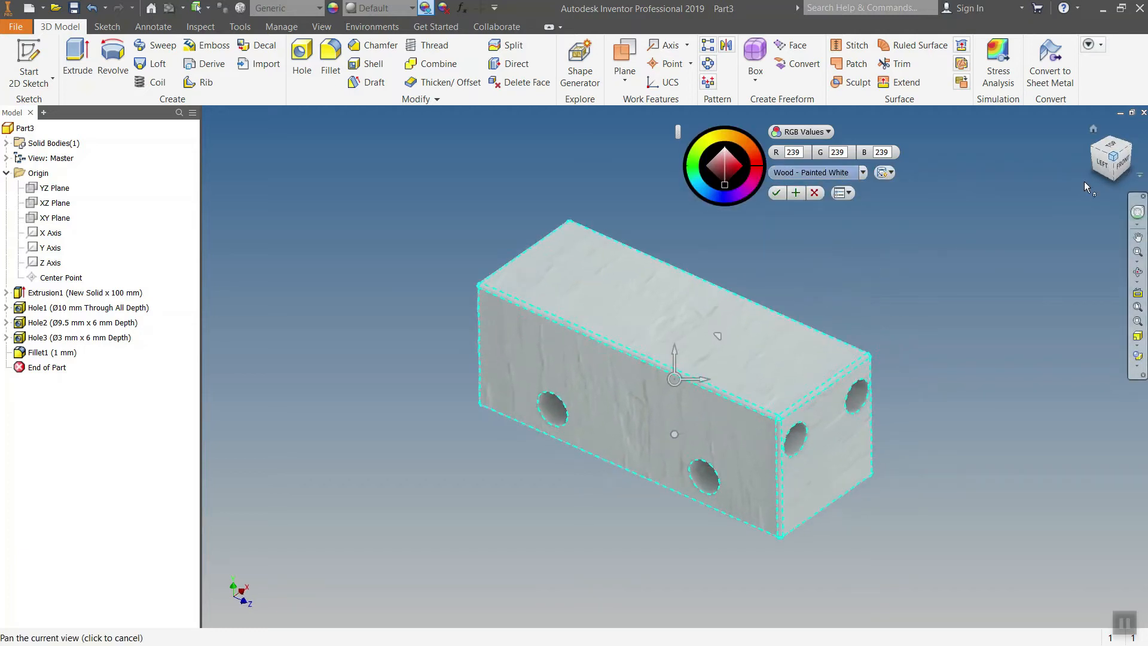
click(777, 193)
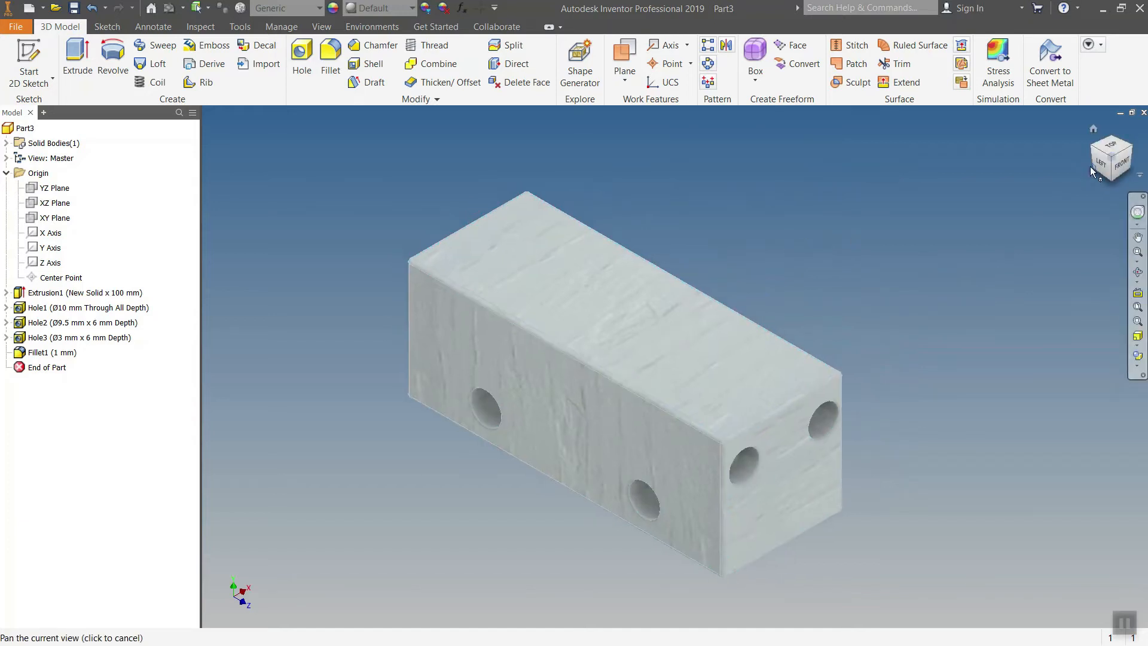
Save the part as CHASSIS in the 3d folder.
click(1132, 153)
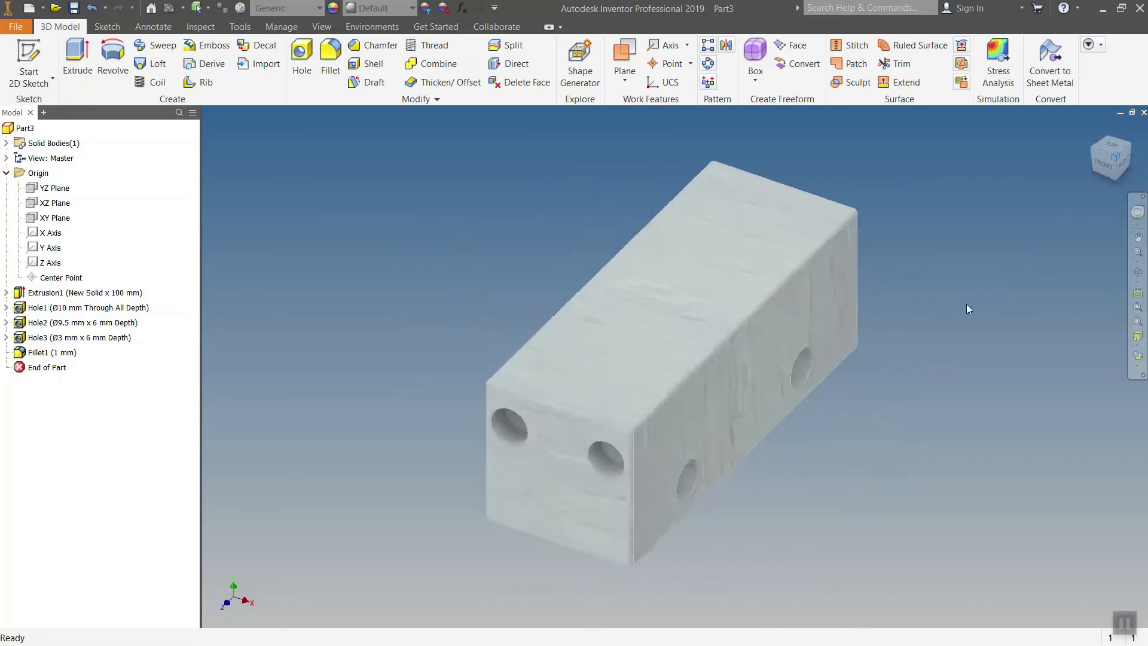
key(ctrl+s)
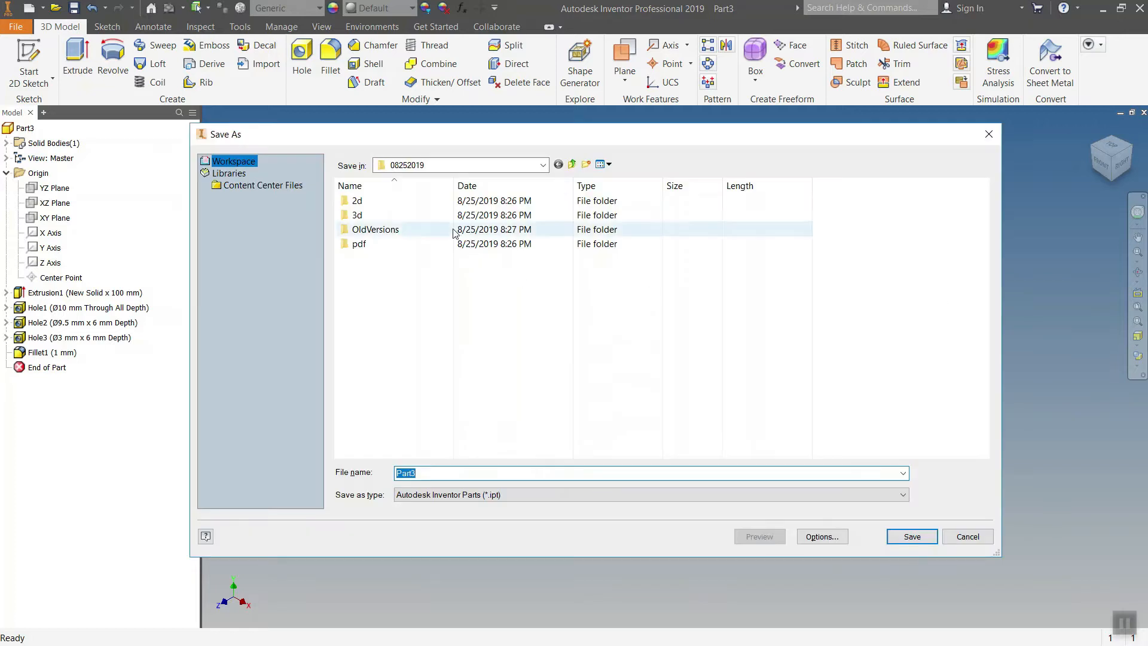
double_click(403, 217)
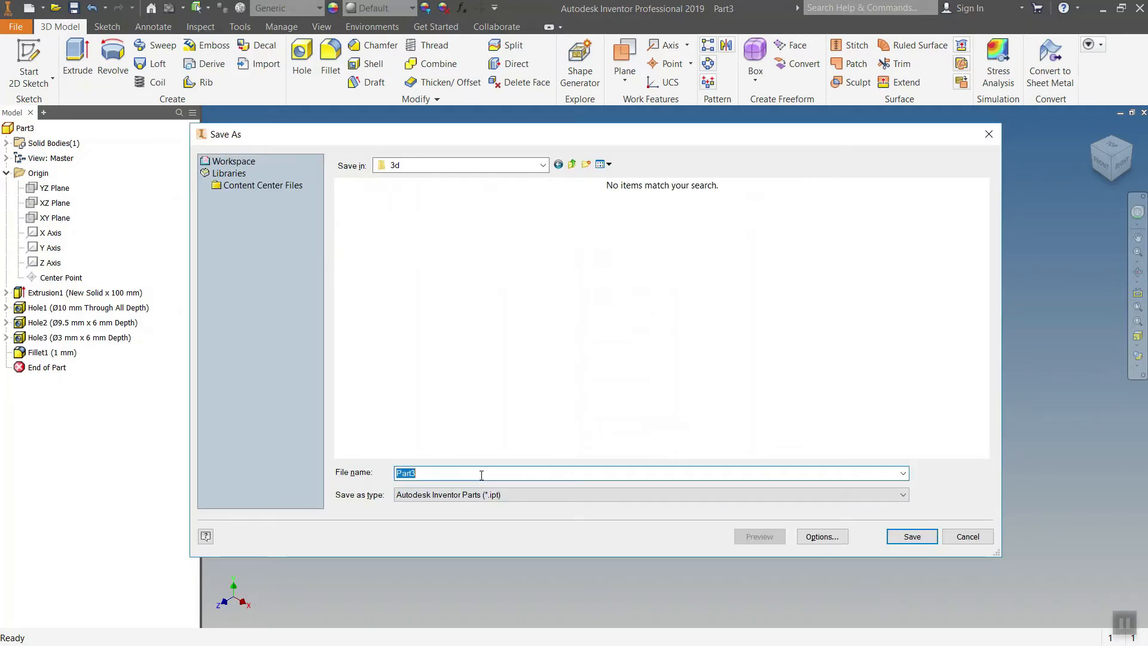
text(CHASSIS)
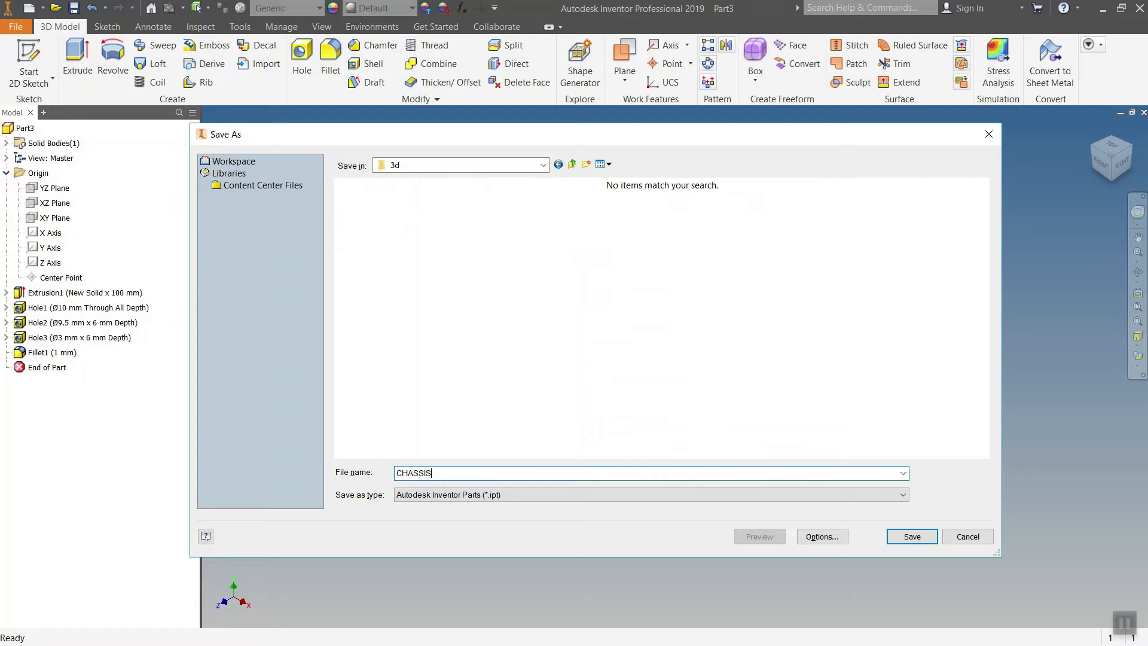
key(Return)
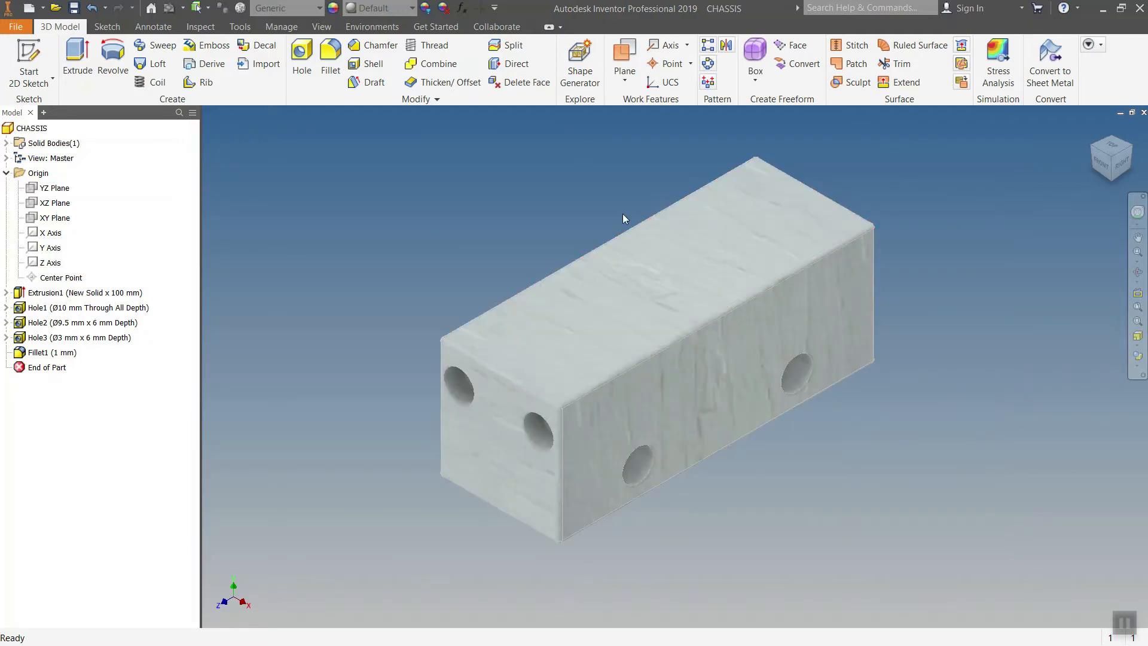
Close the chassis part and create a new part from the Standard.ipt template.
click(1144, 113)
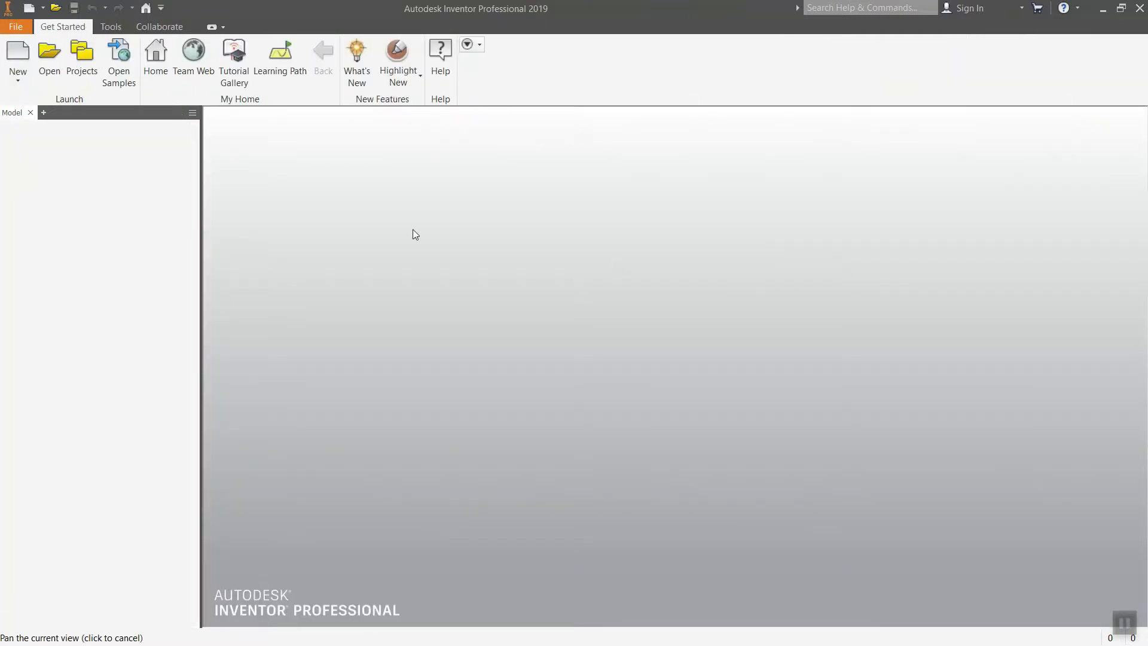
click(17, 56)
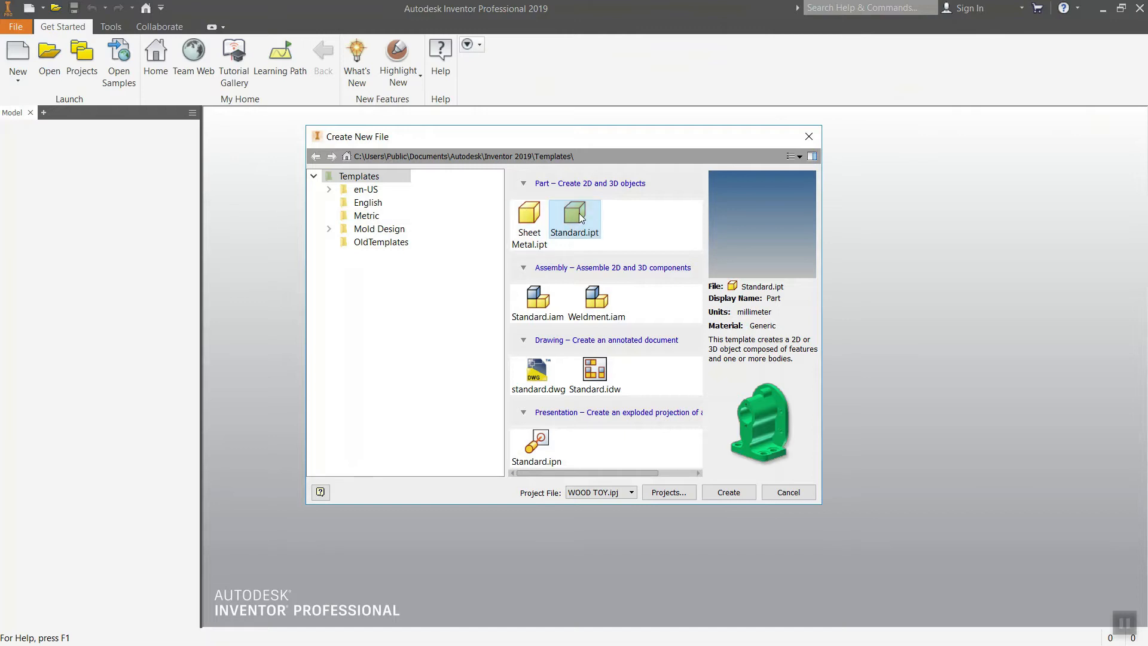
double_click(580, 218)
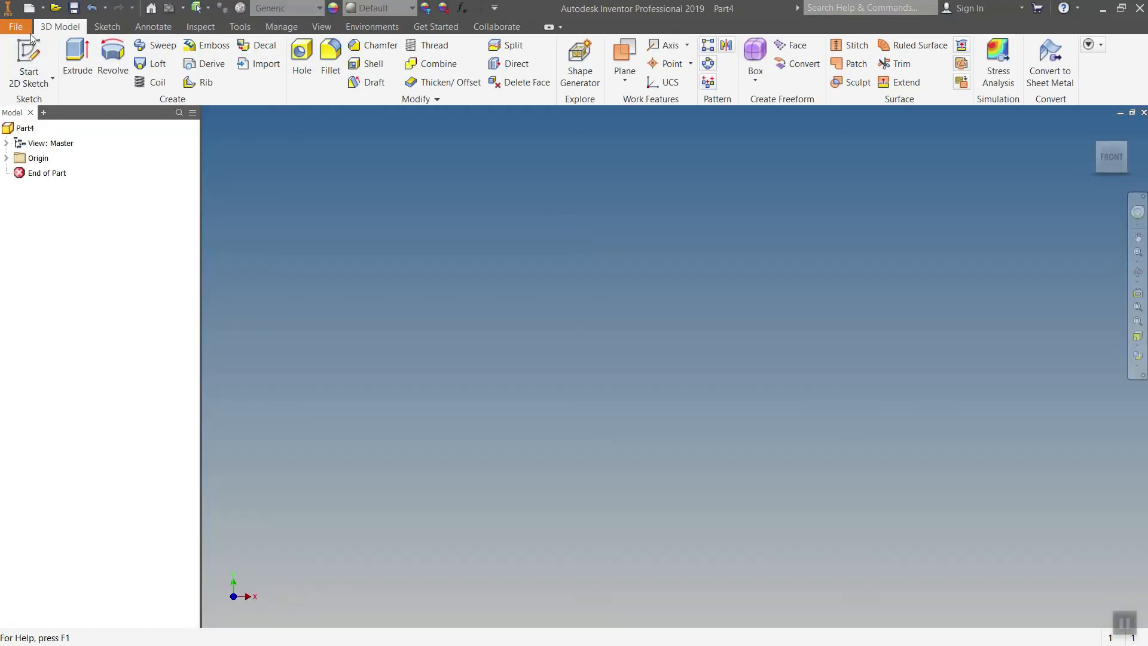
Sketch a 25 mm diameter circle centred on the origin on the YZ plane and extrude it 3 mm.
click(31, 40)
click(766, 218)
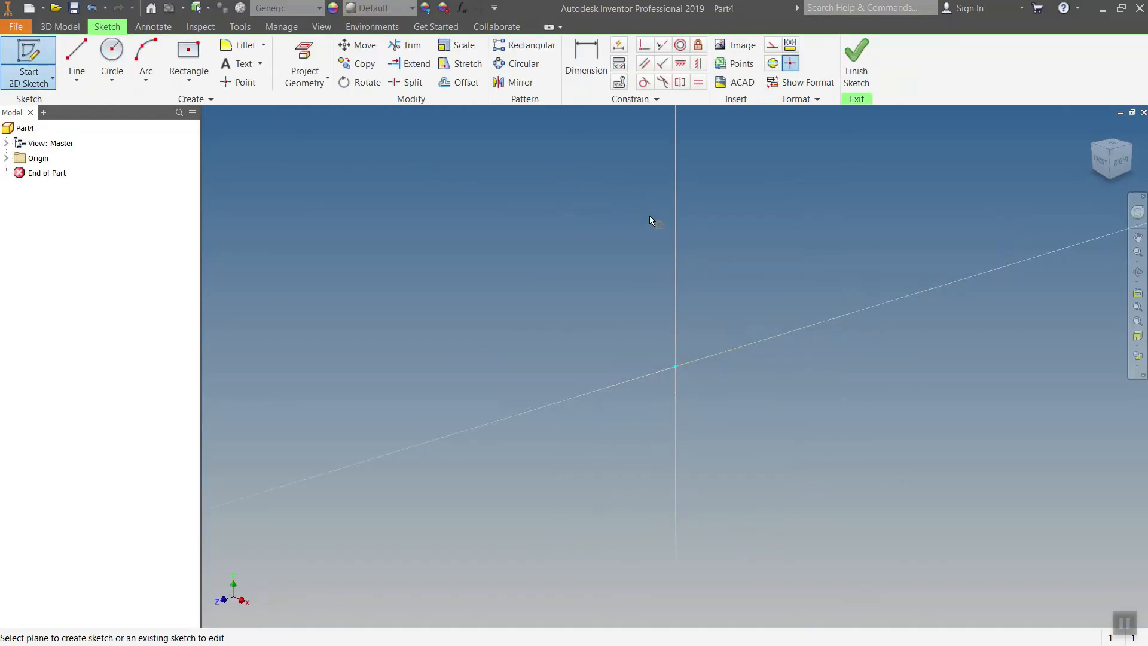
click(112, 52)
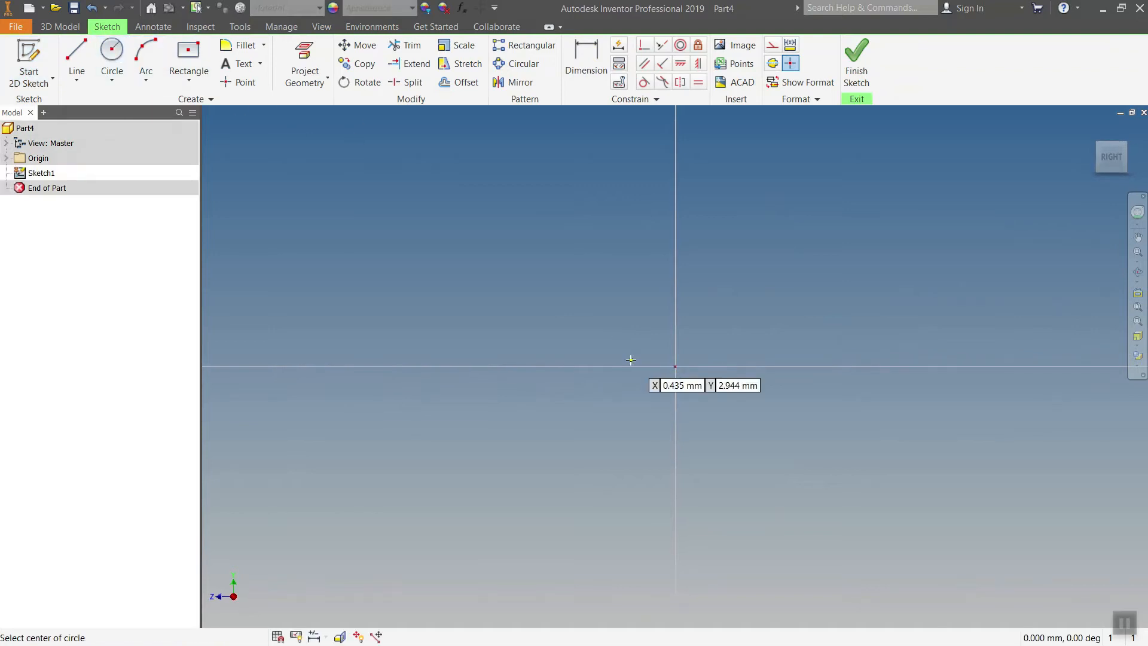
click(675, 366)
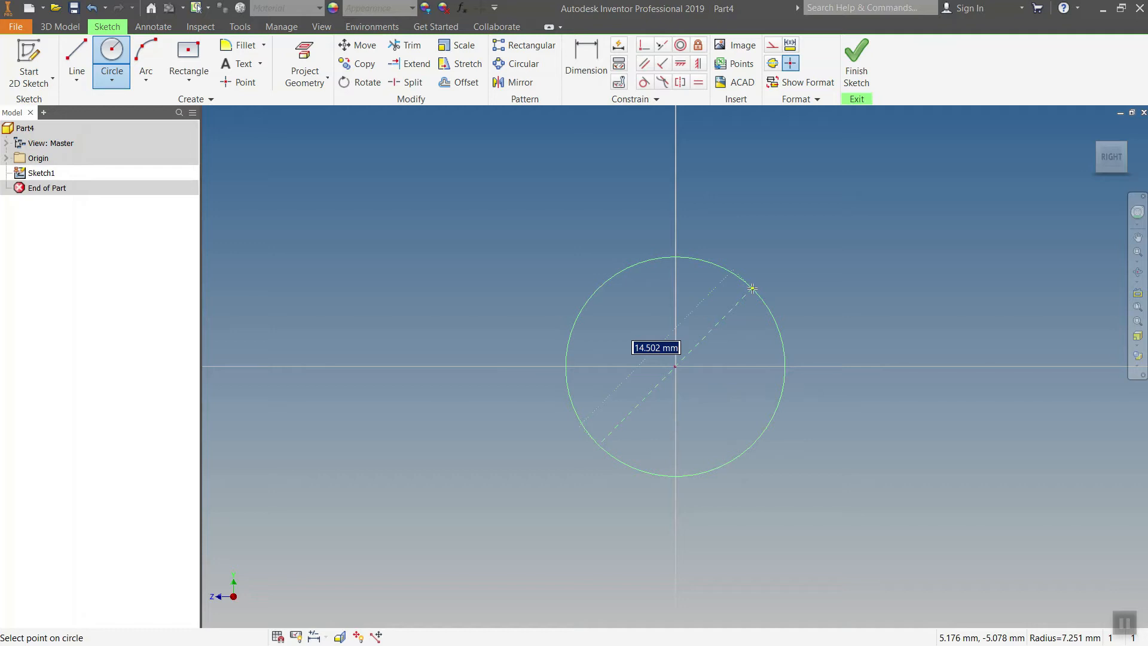
text(25)
key(Return)
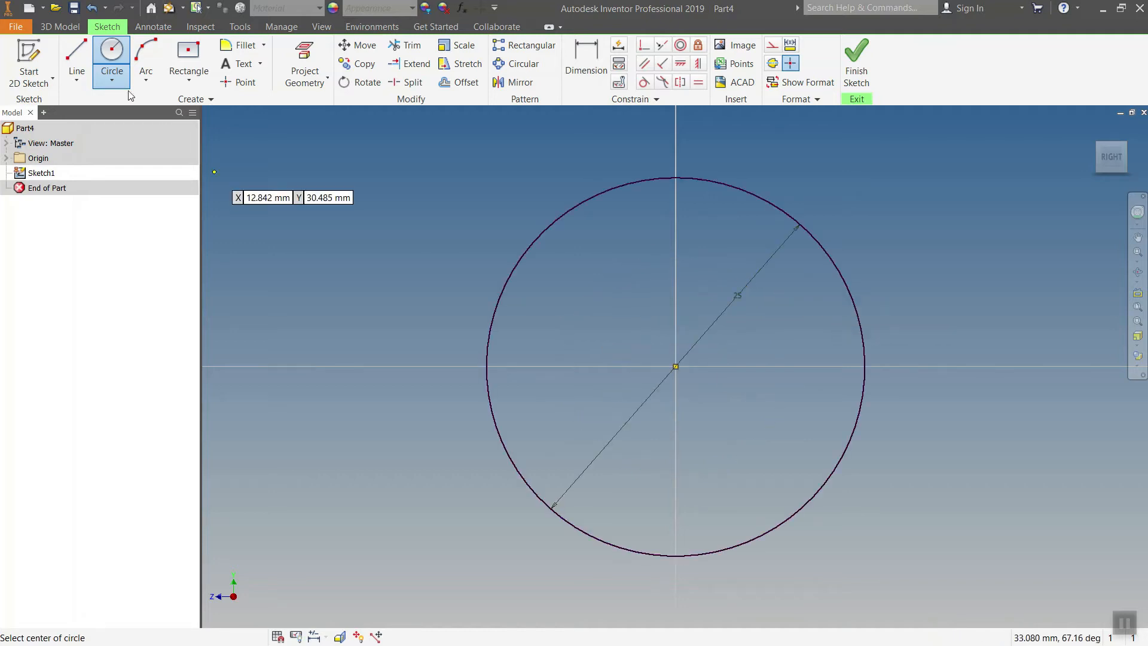
click(60, 27)
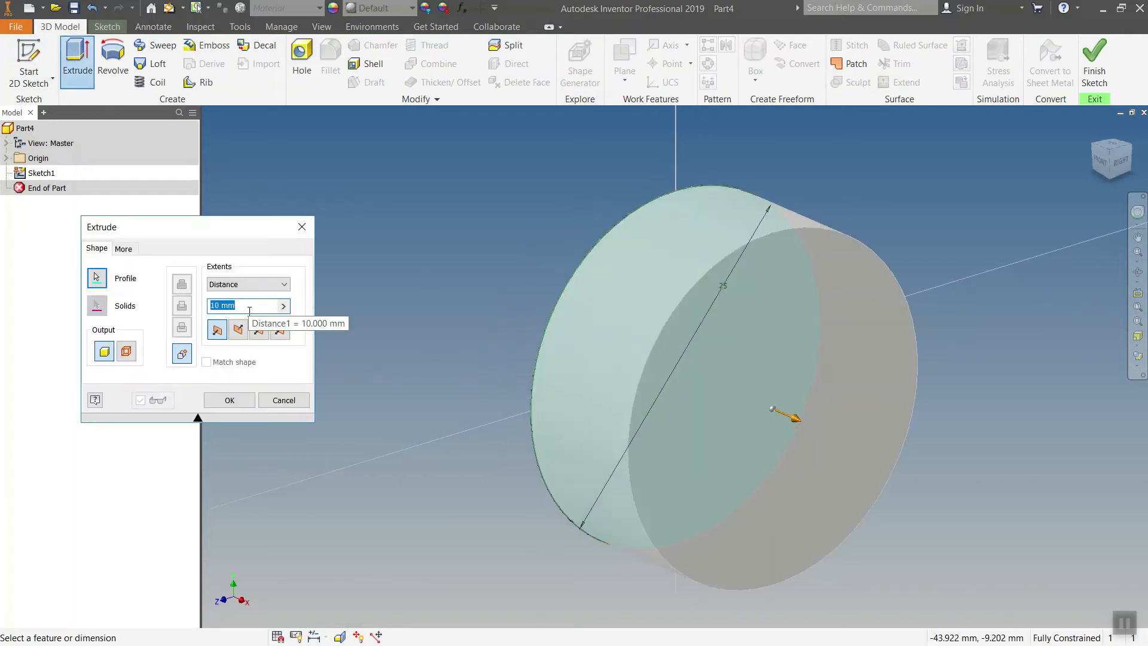
key(Return)
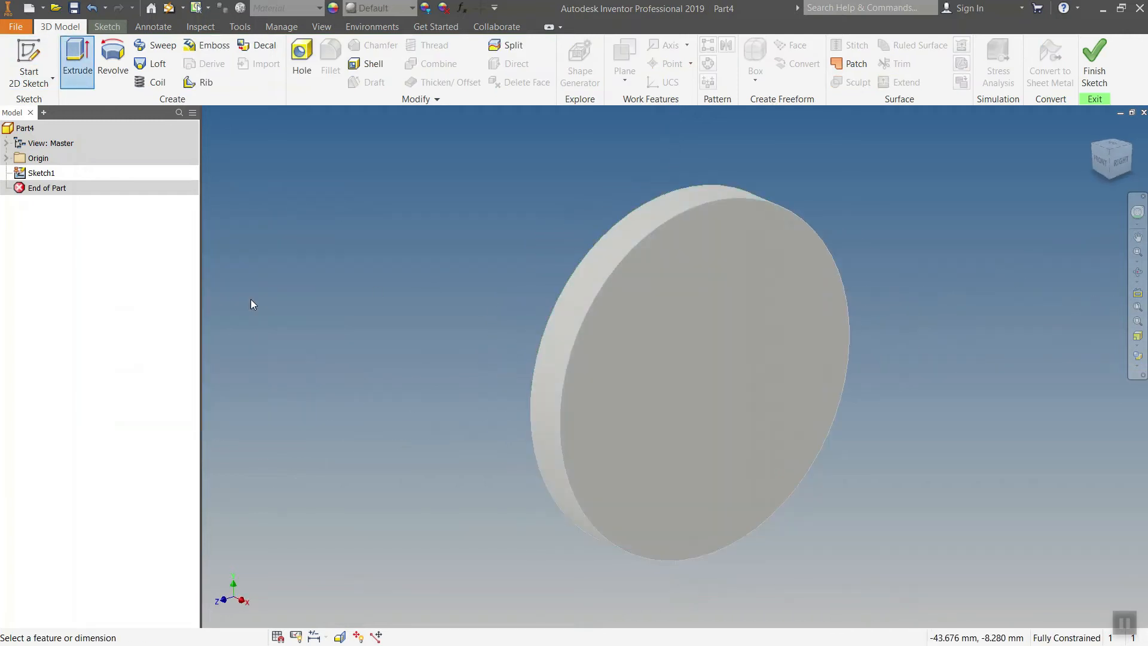
Fillet both circular edges of the disc with a 0.5 mm radius.
click(330, 60)
click(253, 198)
text(0.5)
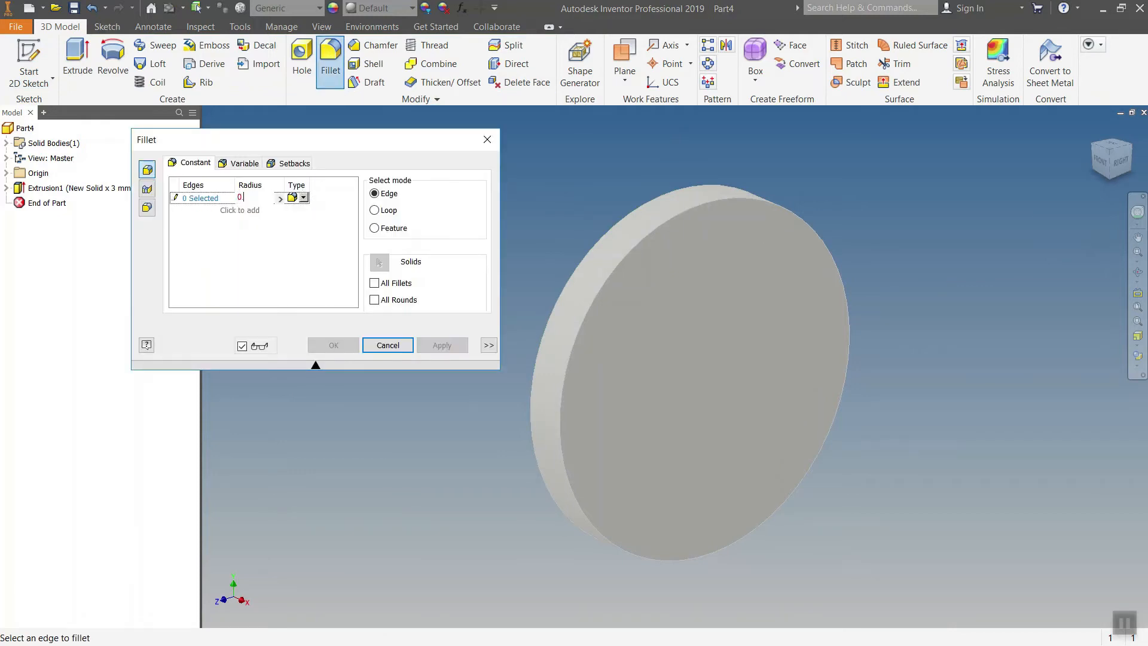
click(680, 226)
click(705, 559)
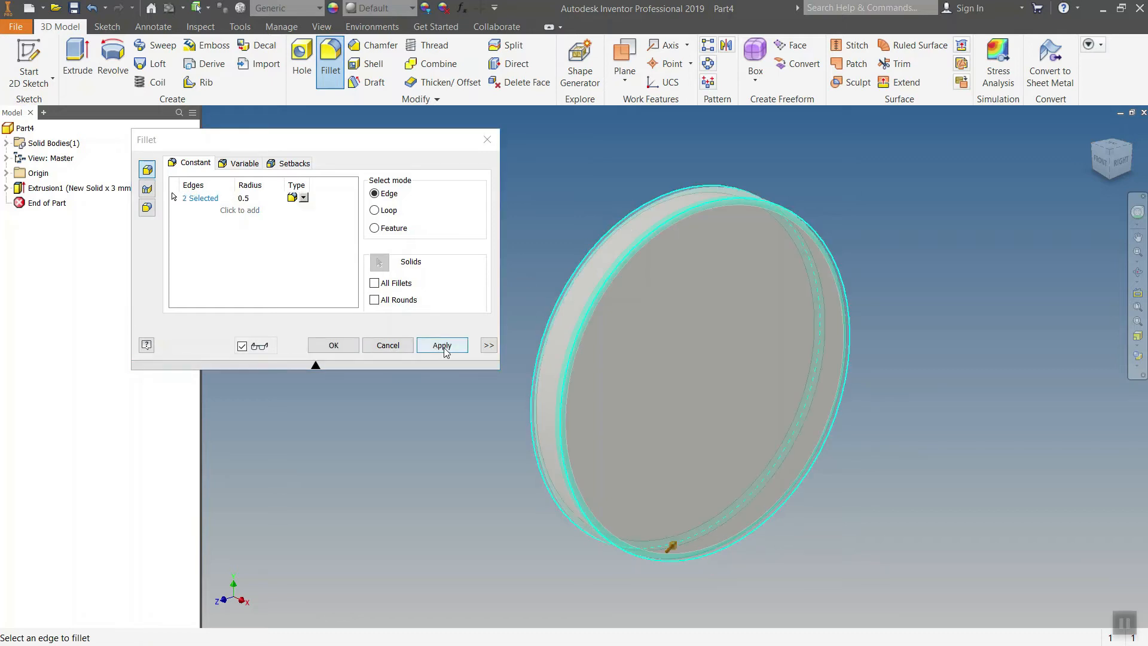
click(443, 345)
click(387, 345)
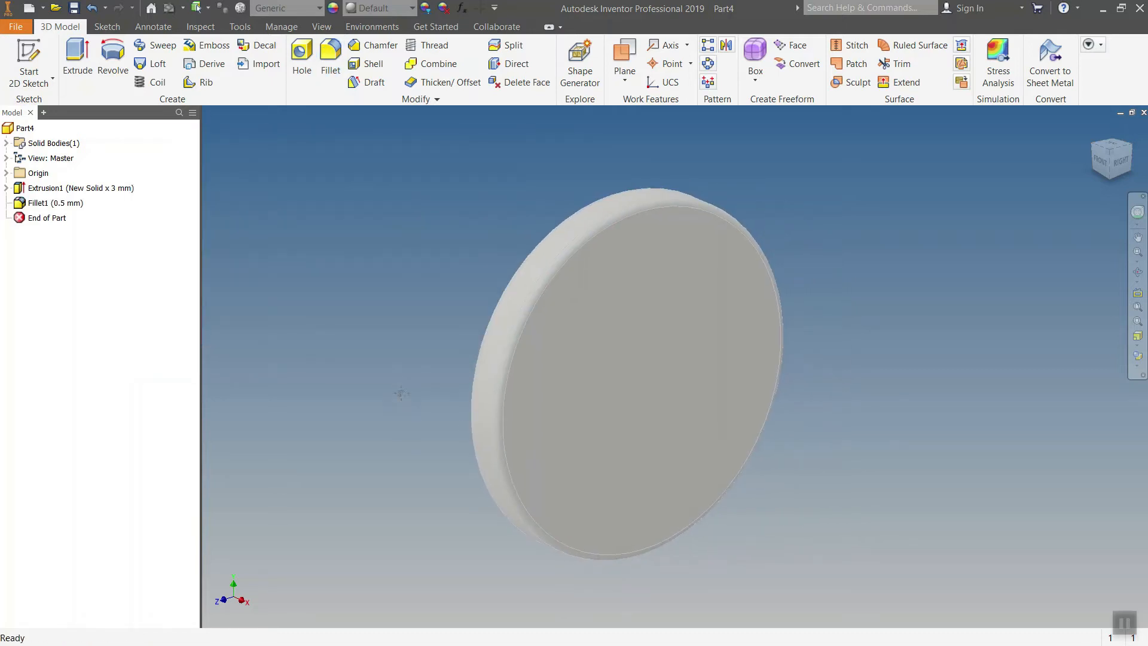
Apply the Wood - Painted White appearance to the disc.
click(427, 8)
click(647, 191)
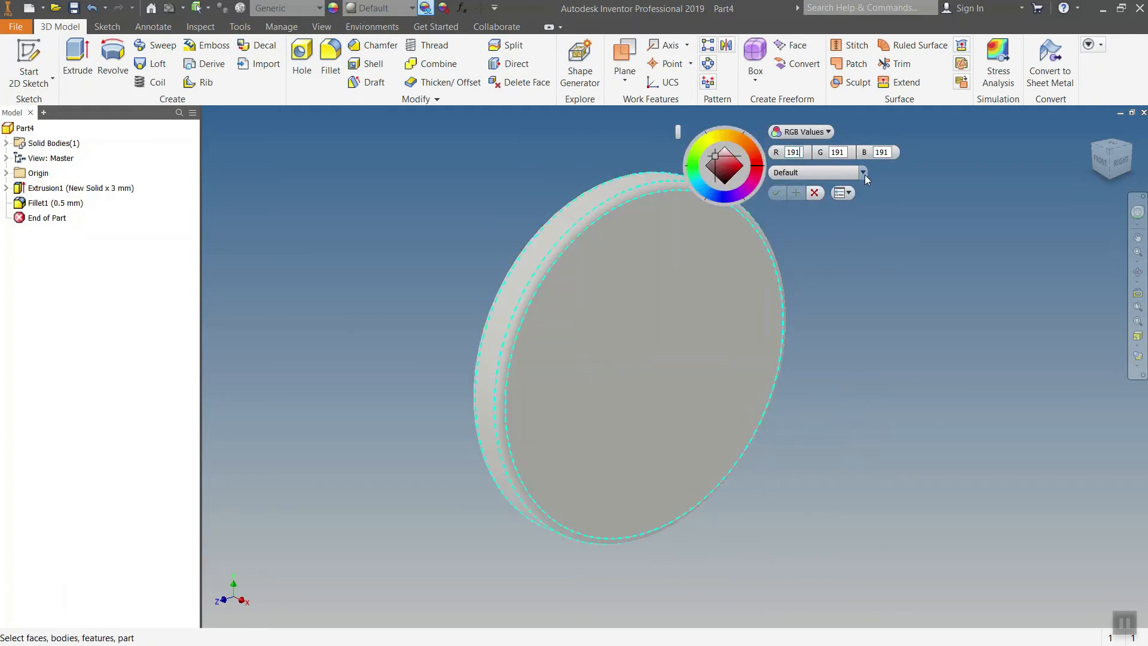
click(863, 173)
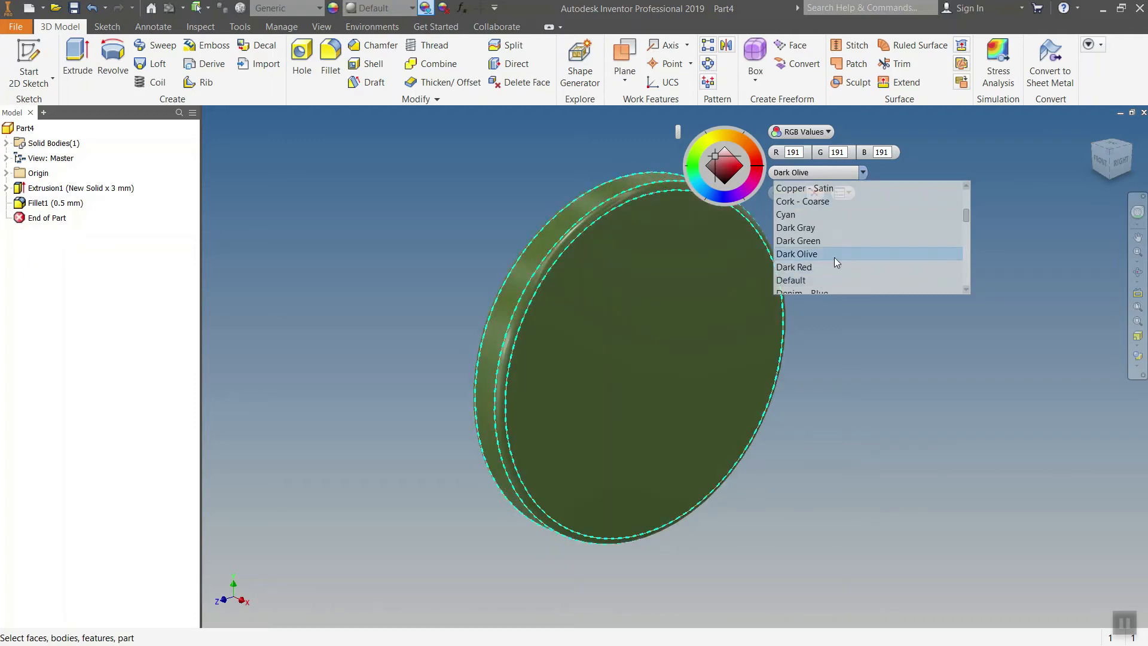
scroll(835, 266, down, 5)
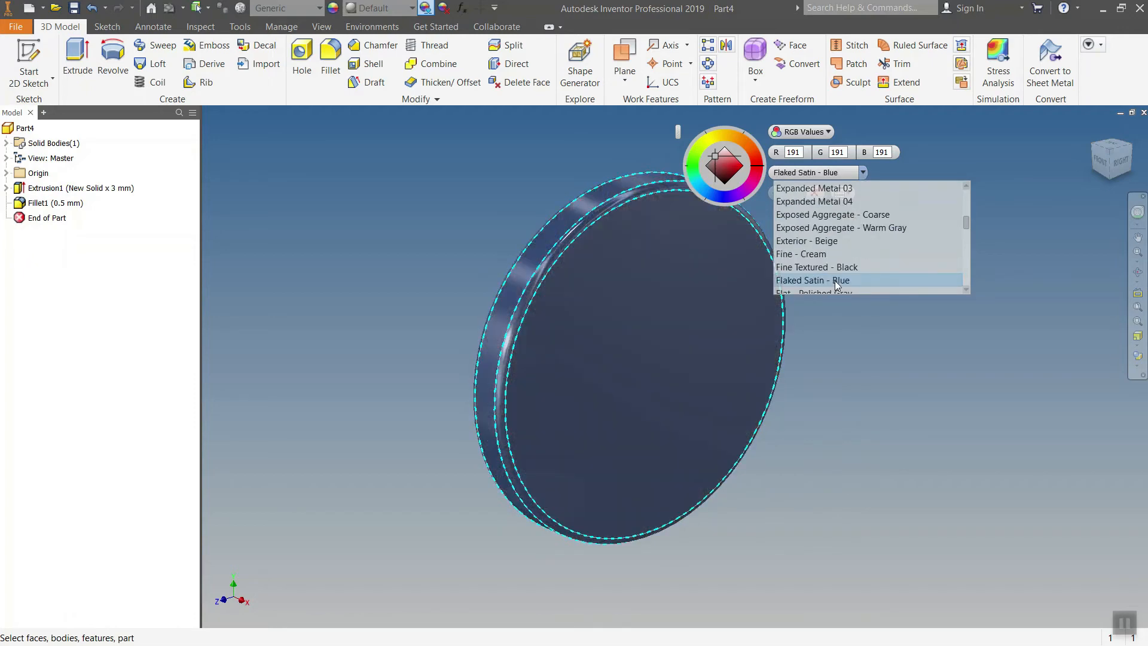
scroll(855, 274, down, 3)
drag(969, 228, 967, 277)
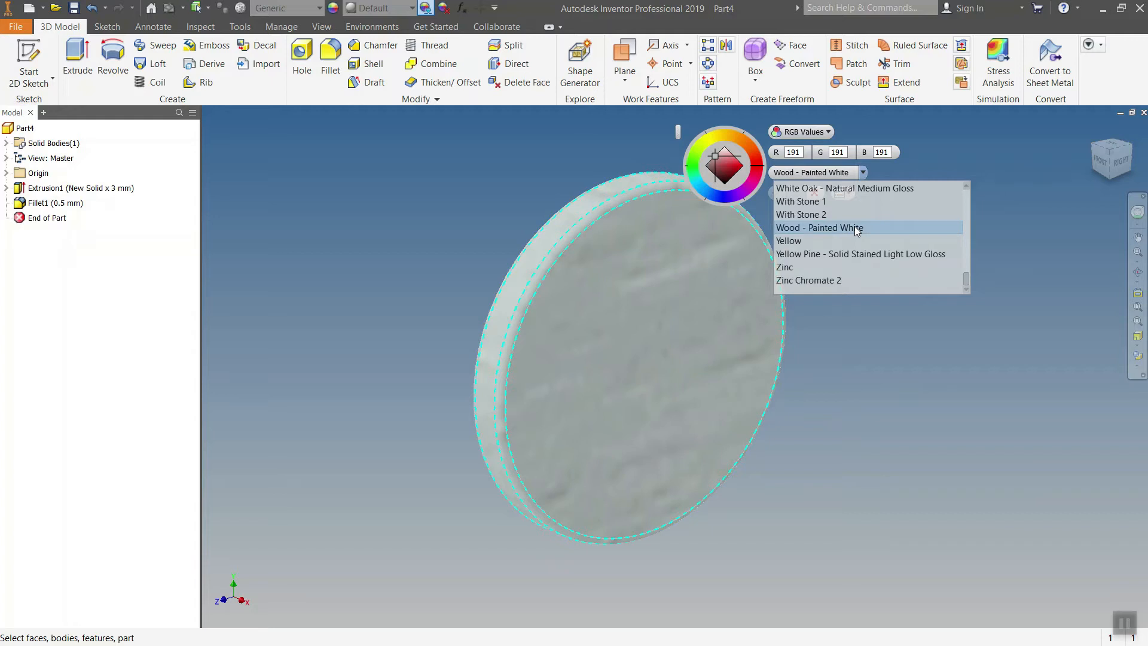
click(855, 227)
middle_drag(671, 312, 595, 324)
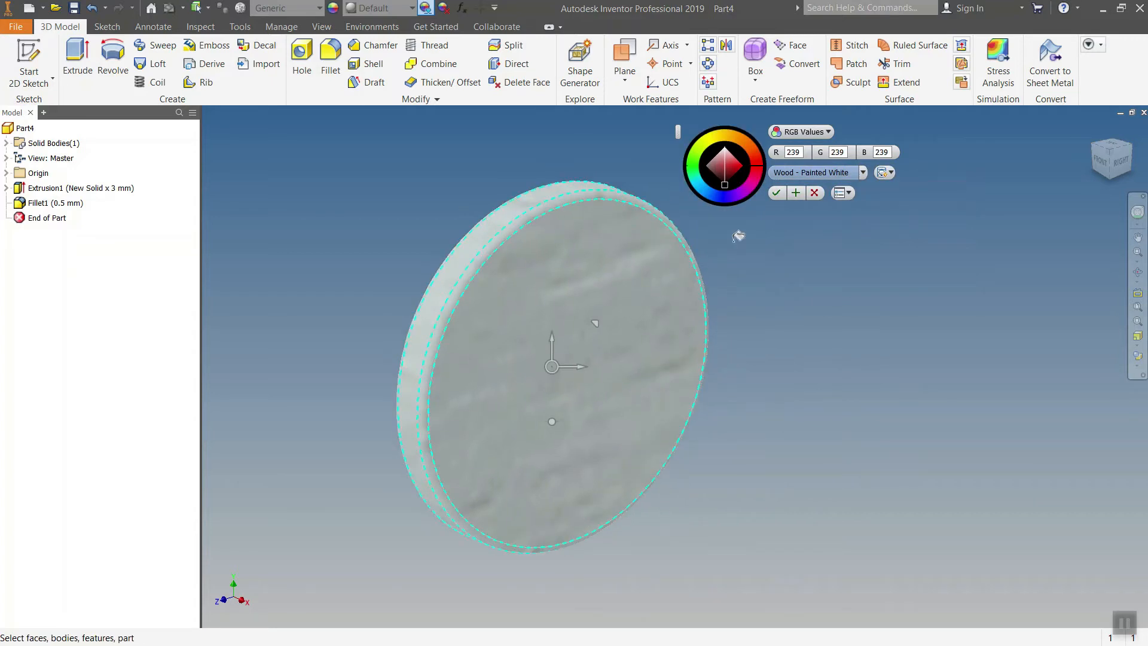
click(777, 196)
middle_drag(777, 195, 856, 209)
Save the part as HUB CAP in the 3d folder.
key(ctrl+s)
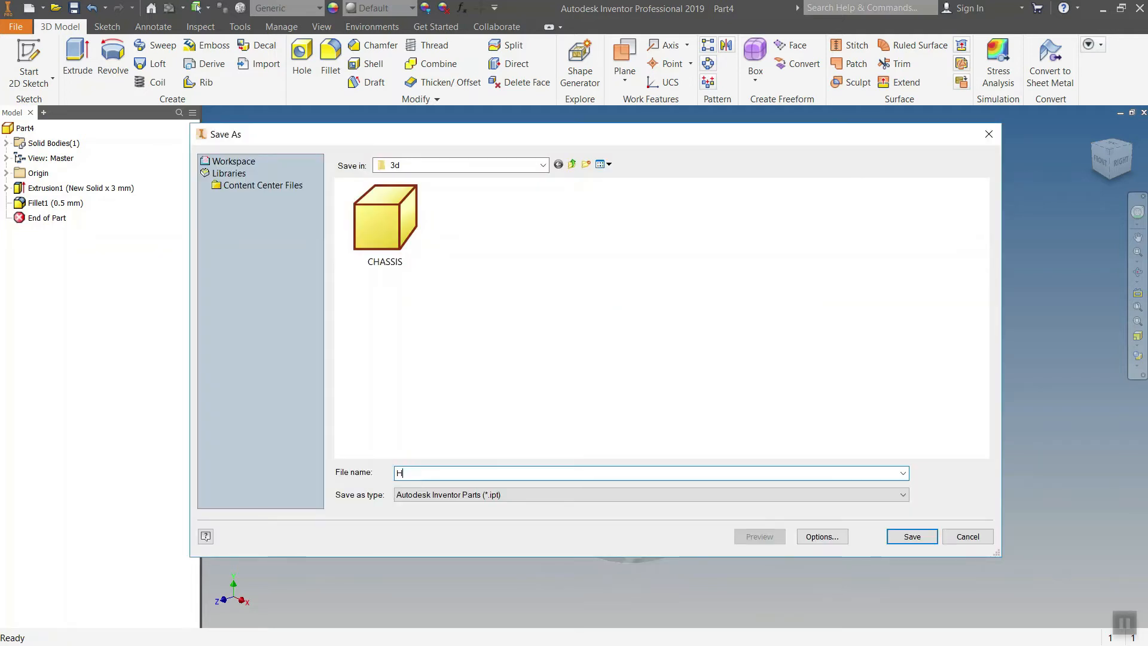
text(HUB CAP)
click(913, 537)
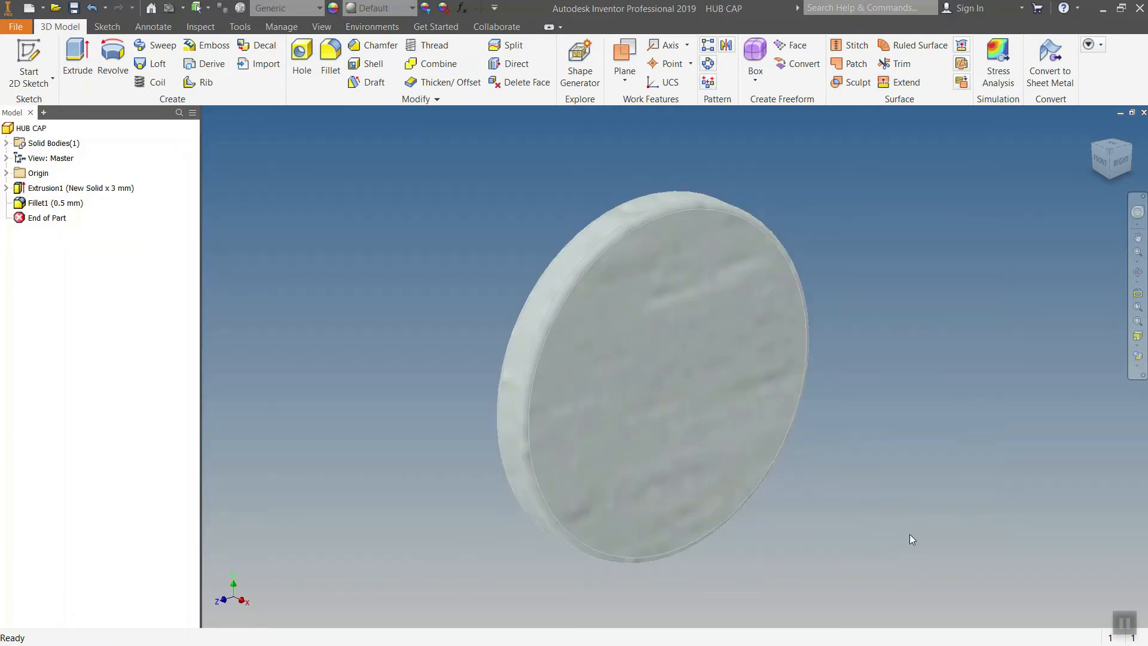
Close the hub cap part and create a new part from the Standard.ipt template.
click(1142, 112)
click(32, 55)
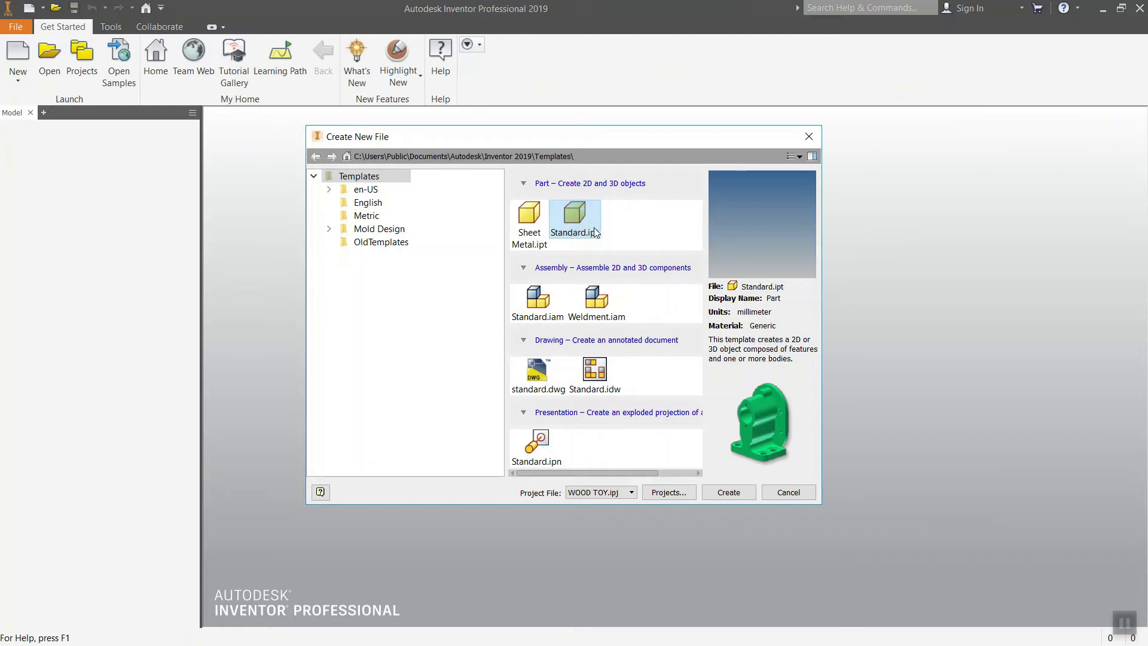
double_click(576, 214)
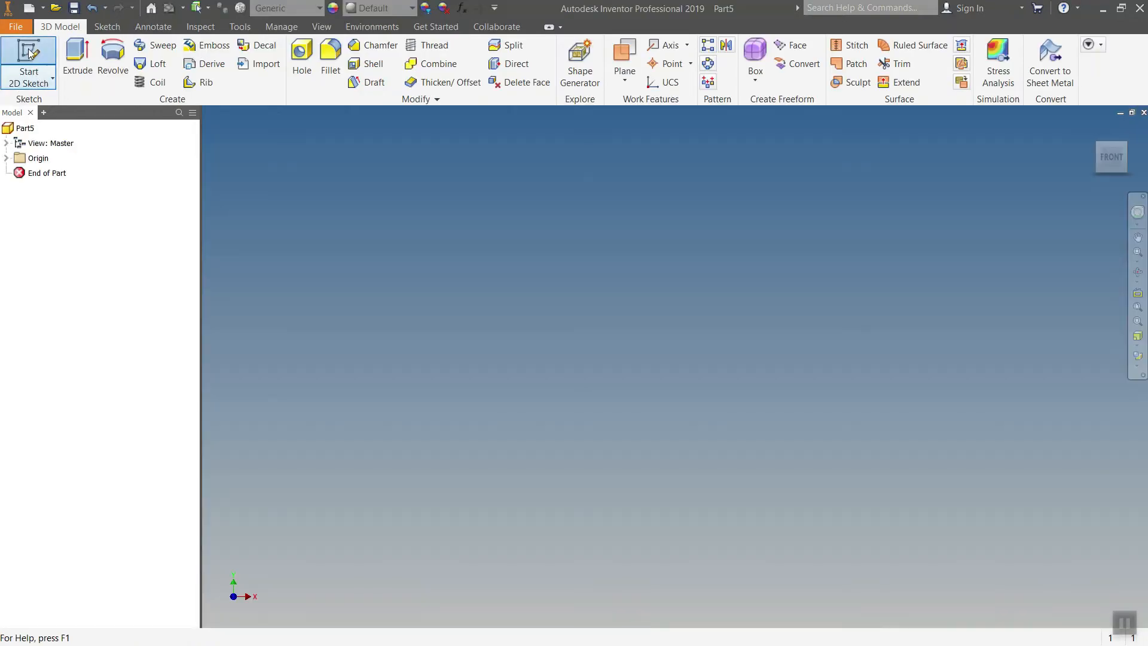
Sketch a centre rectangle about 17.7 mm wide on the XY plane and make its bottom edge's midpoint coincident with the origin.
key(s)
click(616, 224)
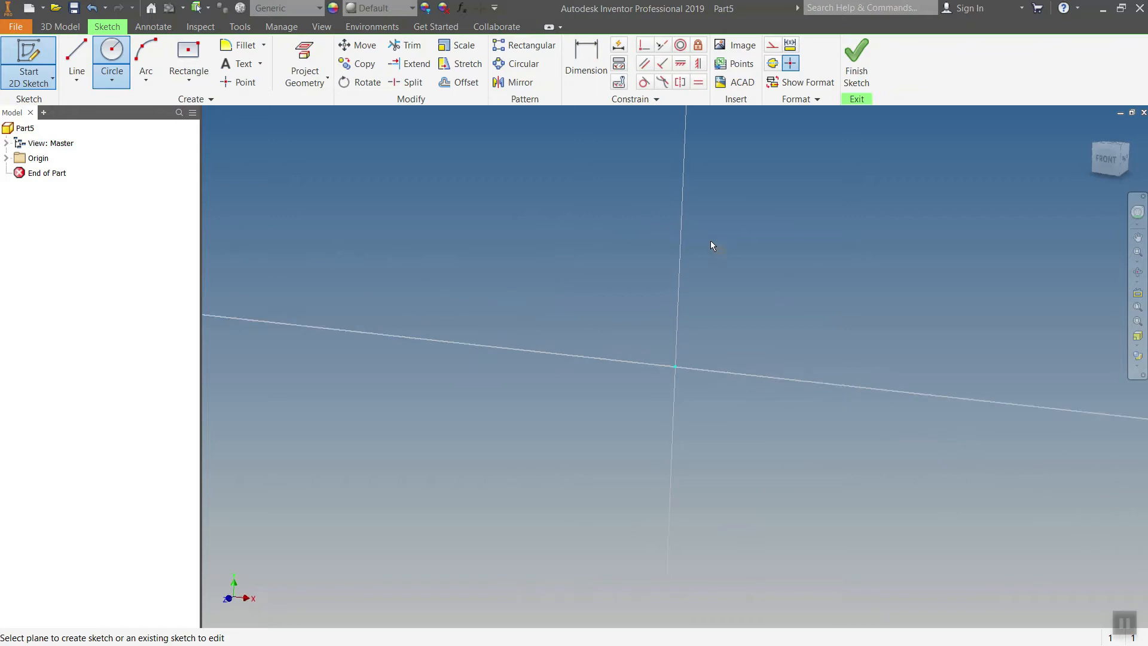
click(189, 53)
click(523, 256)
click(657, 356)
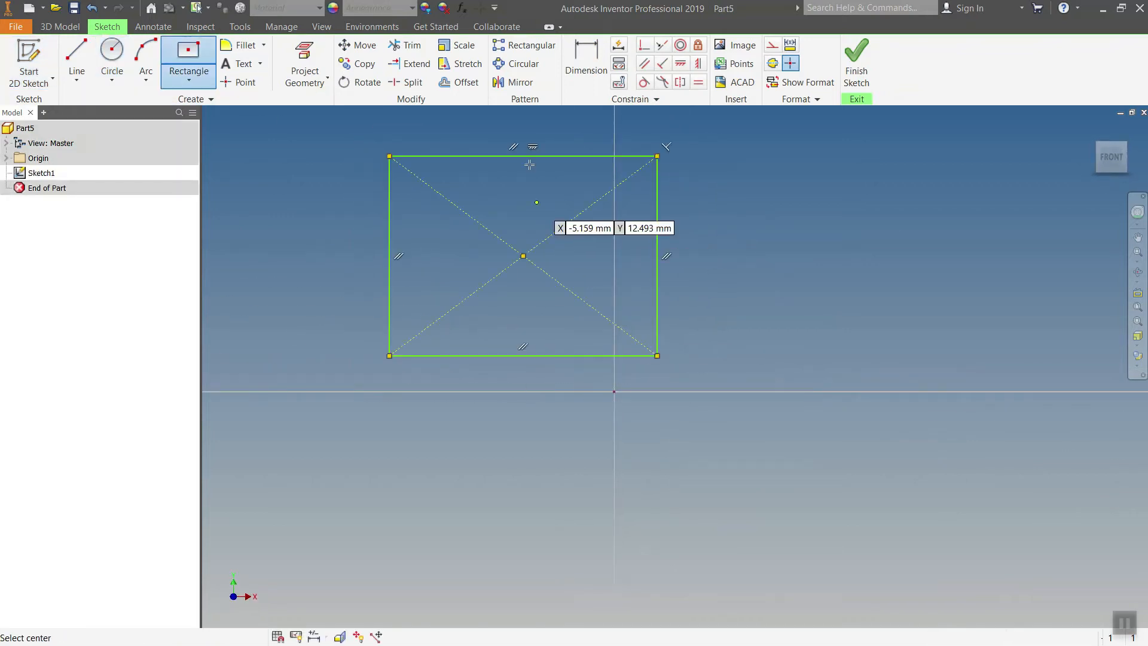
click(645, 46)
click(524, 356)
click(615, 391)
middle_drag(616, 389, 516, 363)
Dimension the rectangle's width between its vertical sides as 65 mm.
key(d)
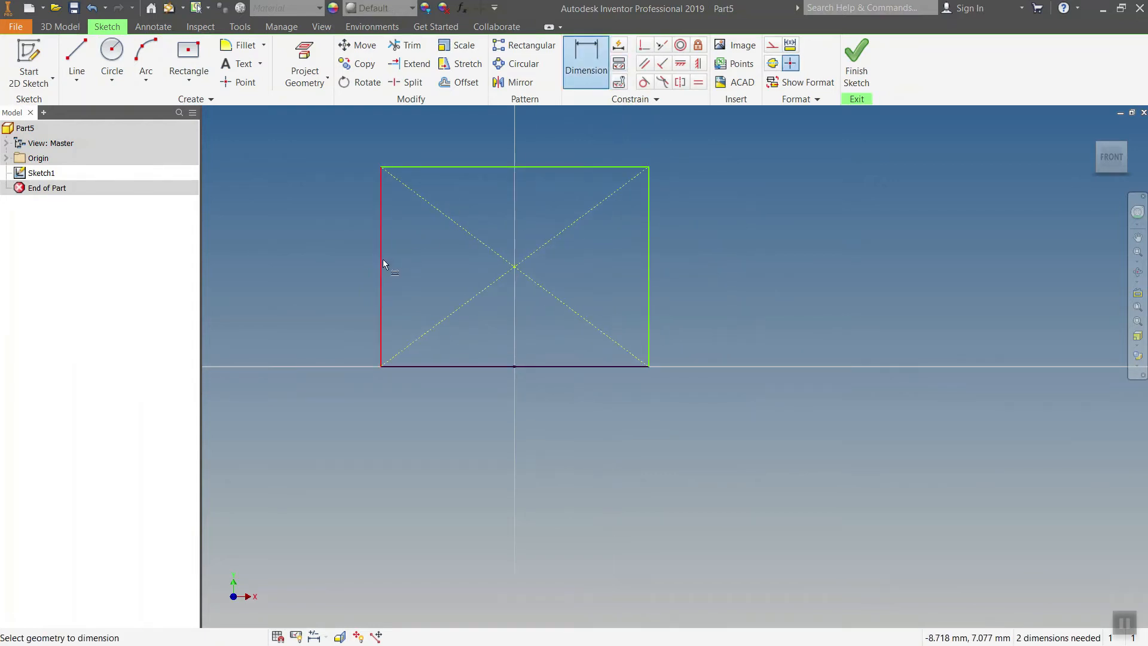
middle_drag(664, 260, 708, 275)
click(426, 277)
click(691, 286)
click(555, 467)
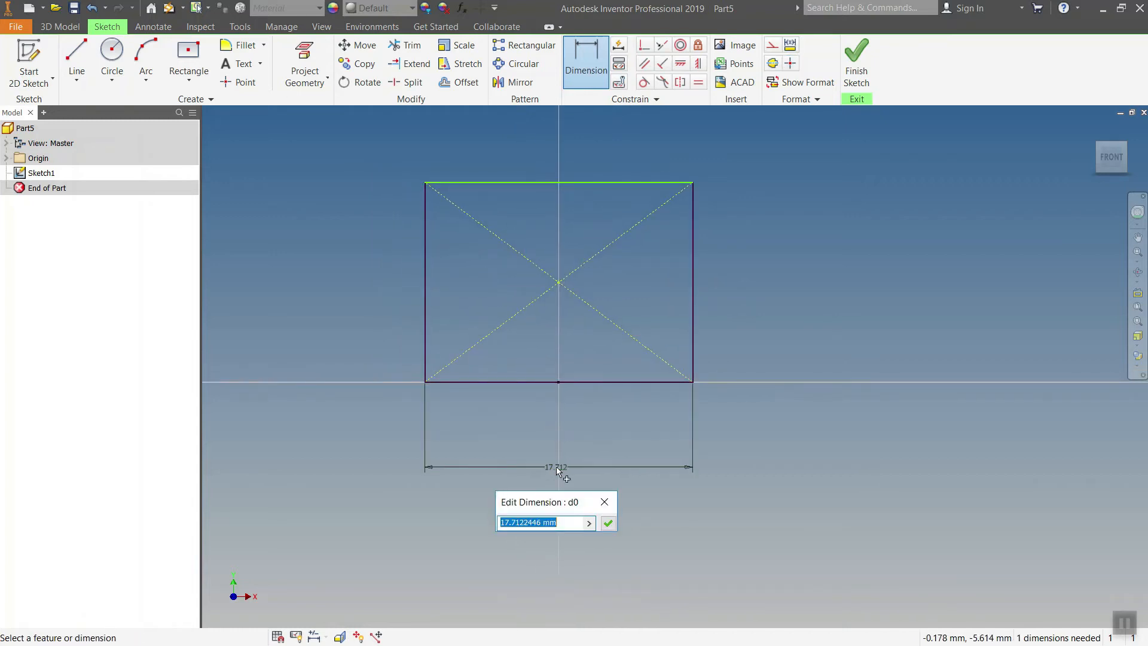
text(65)
key(Return)
Dimension the rectangle's height between its horizontal edges as 19 mm.
scroll(666, 515, up, 5)
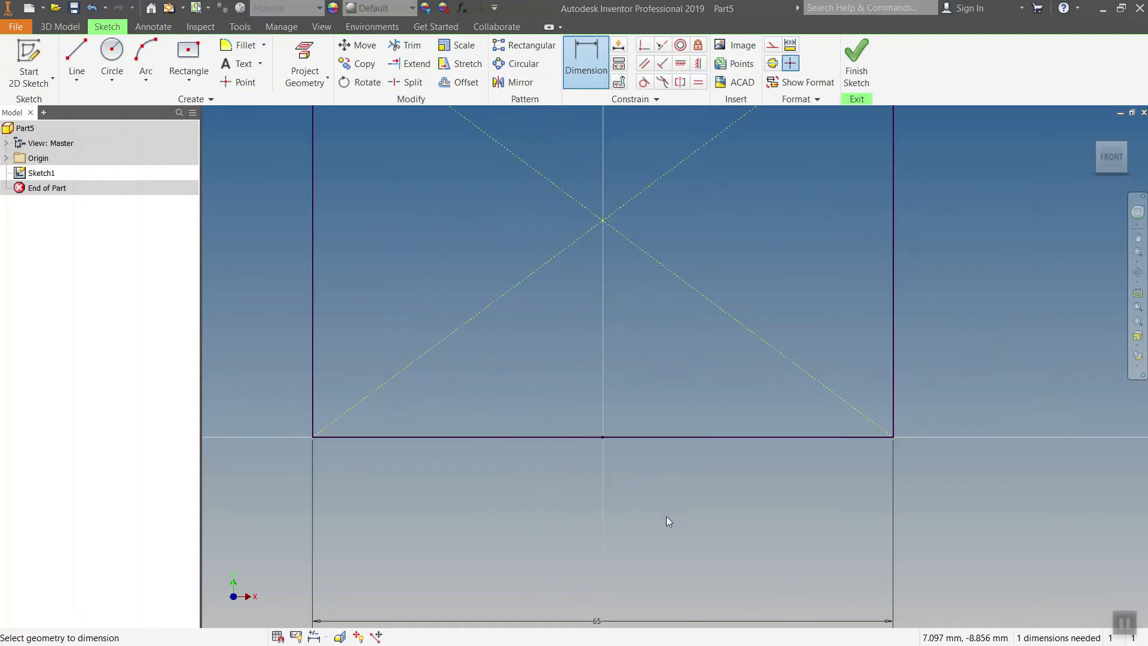
click(592, 215)
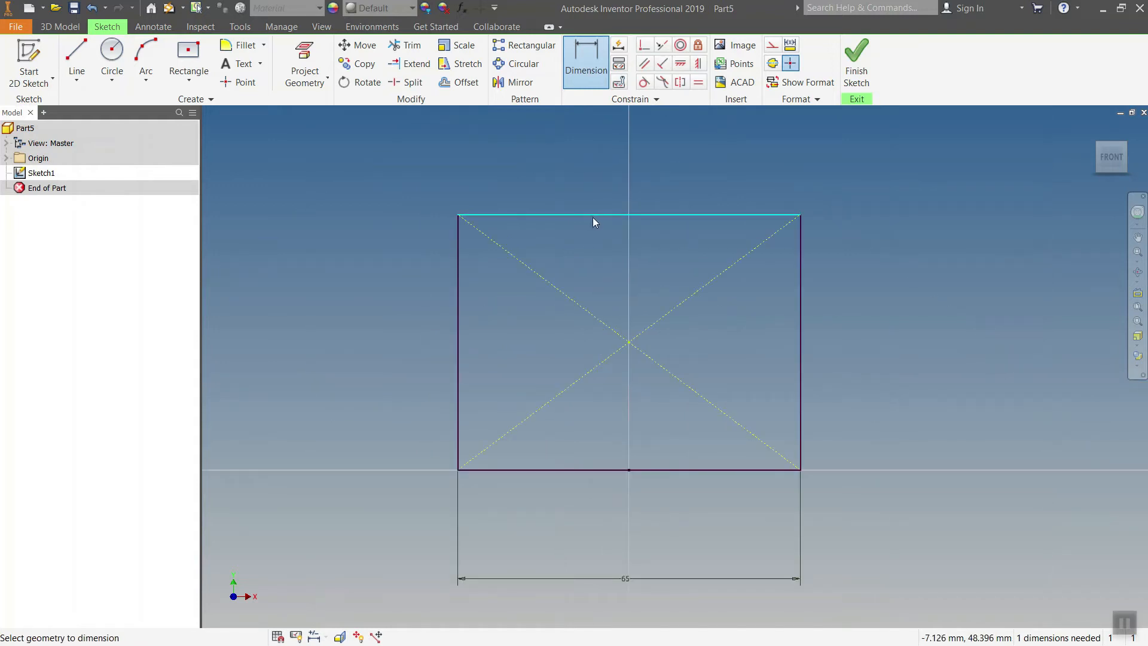
click(565, 470)
click(376, 368)
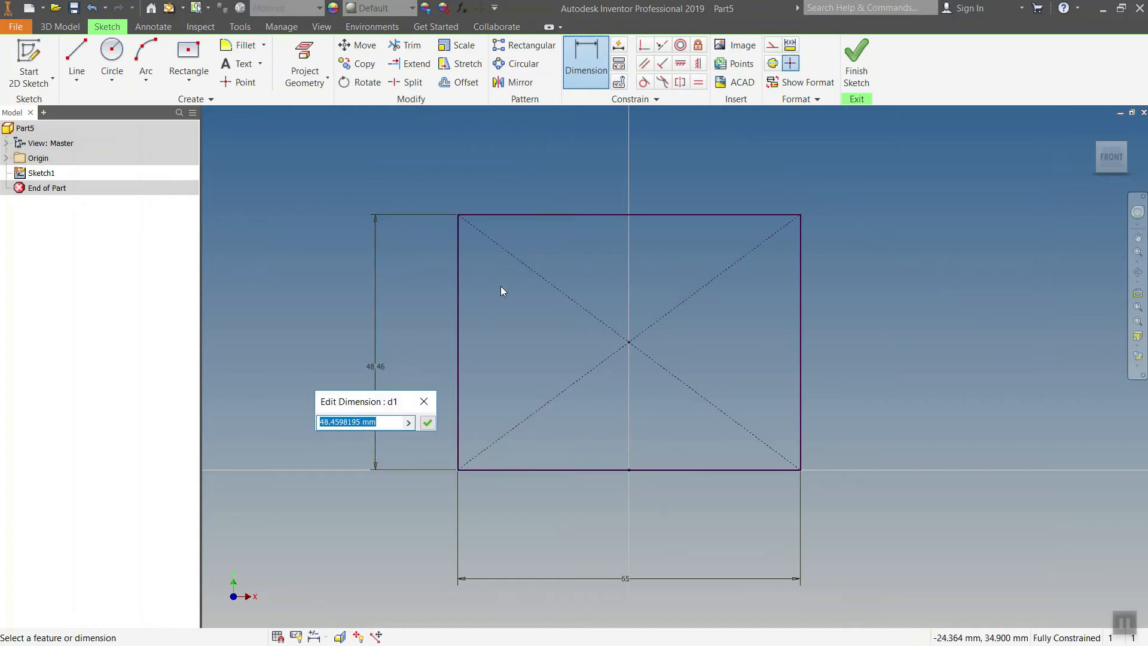
text(19)
key(Return)
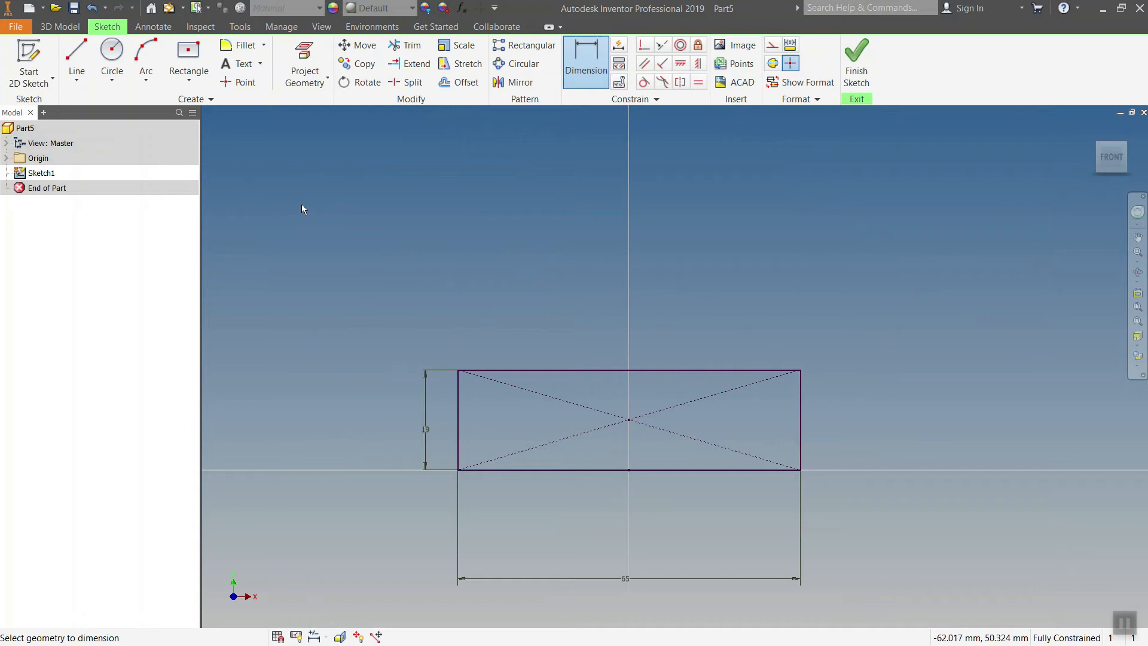
Chamfer both upper corners of the rectangle with a 19 mm equal distance and finish the sketch.
click(263, 50)
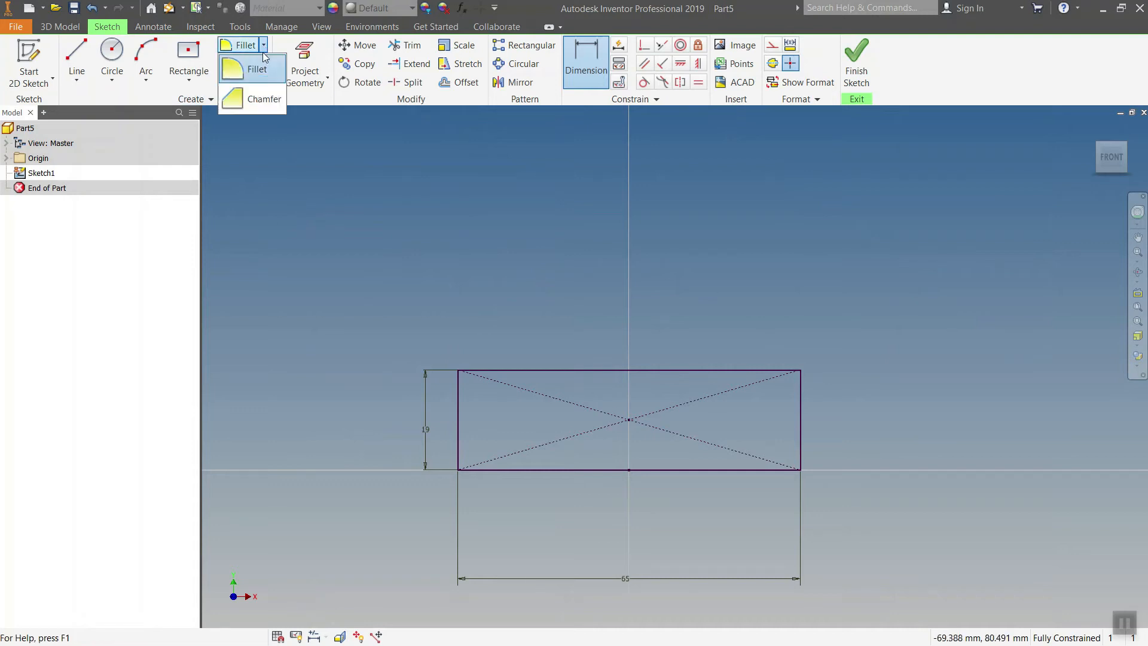
click(257, 99)
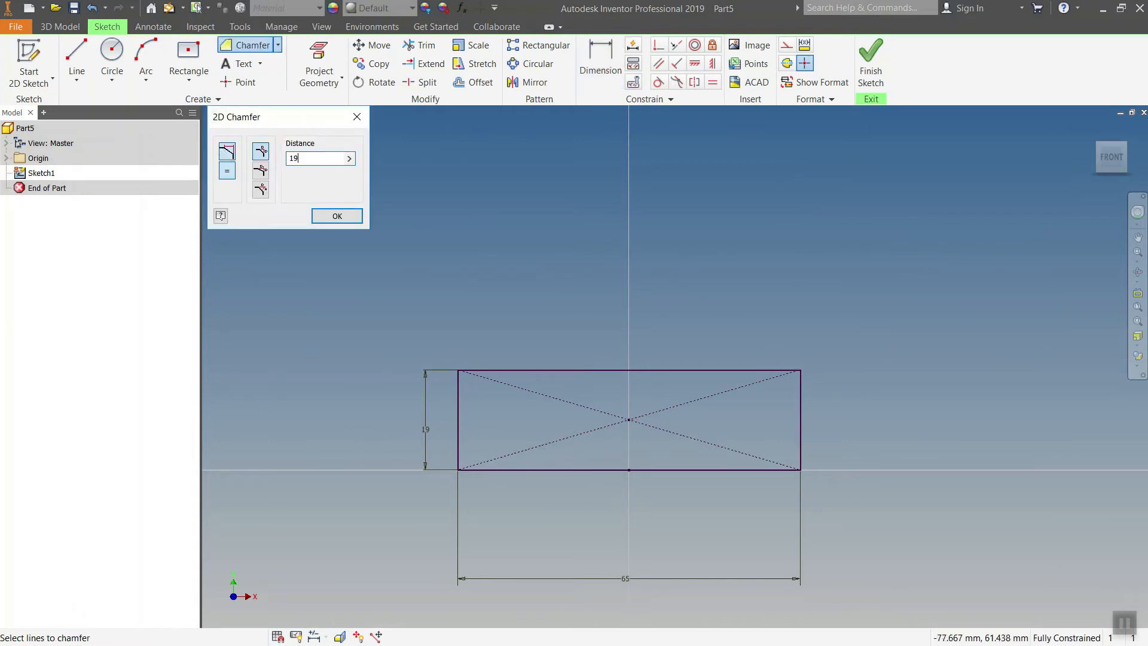
click(460, 425)
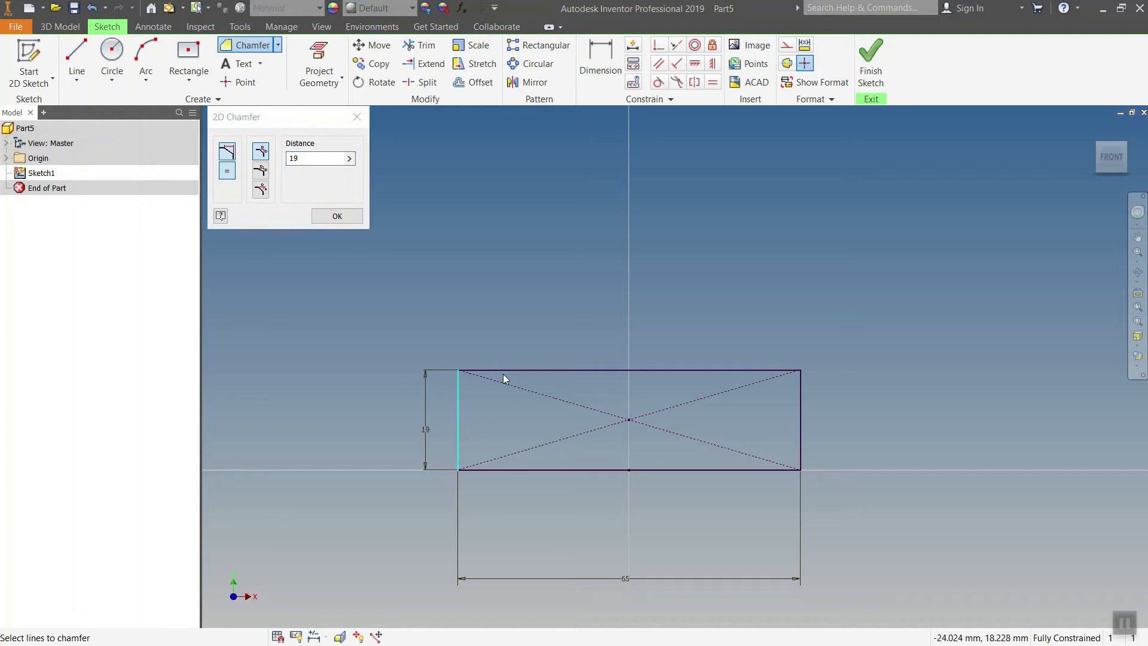
click(512, 371)
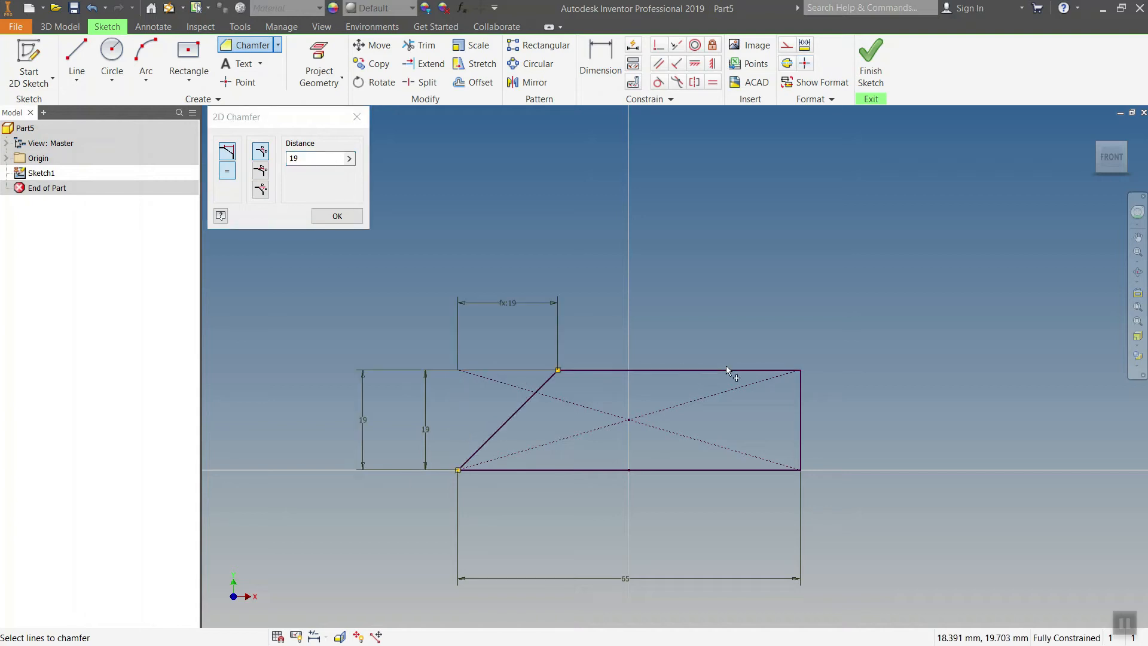
click(801, 409)
click(871, 60)
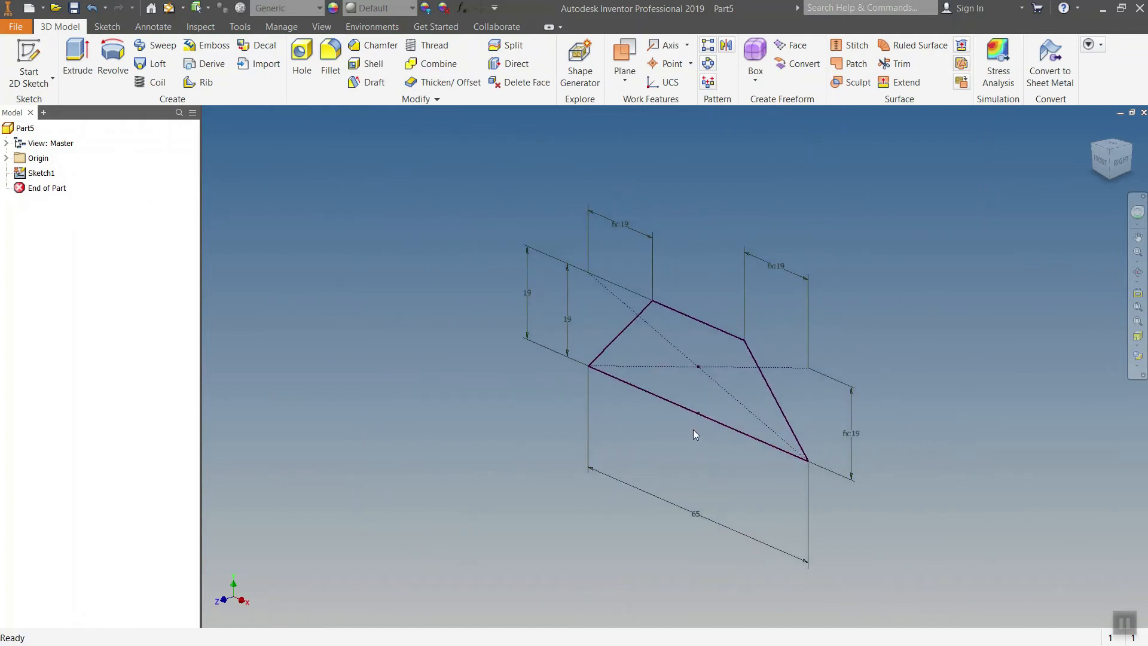
Extrude the trapezoid profile 35 mm symmetrically about the sketch plane.
key(e)
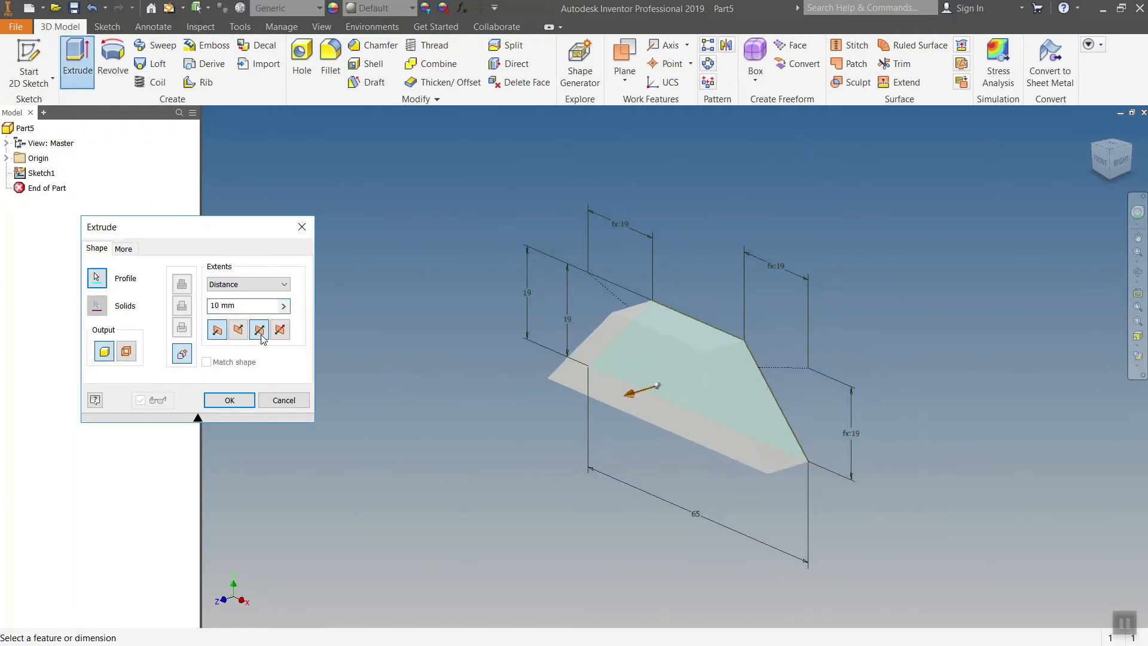
click(261, 335)
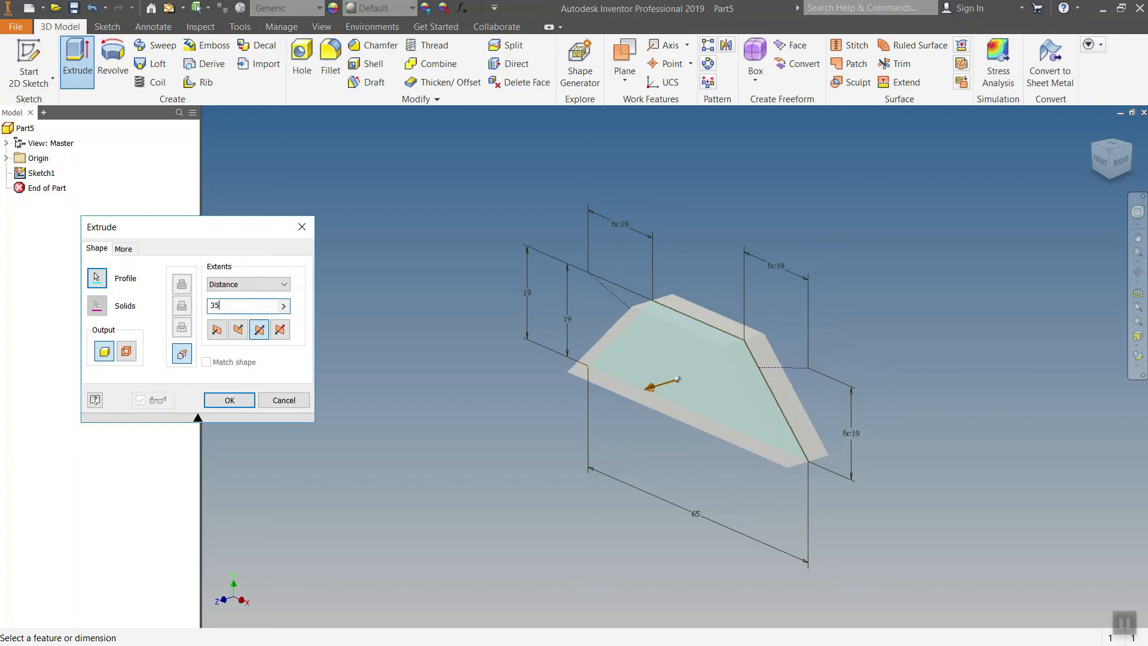
click(242, 400)
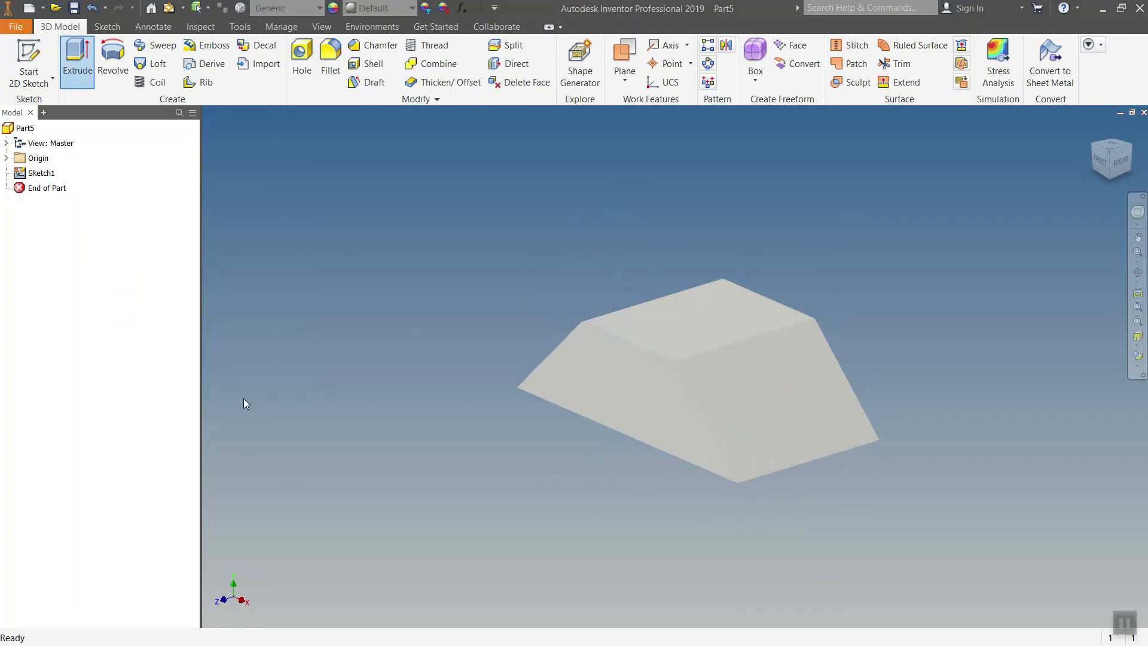
Fillet all top, sloped and base edges of the trapezoidal block with a 1 mm radius.
shift+middle_drag(423, 441, 489, 413)
click(330, 62)
click(250, 201)
text(1)
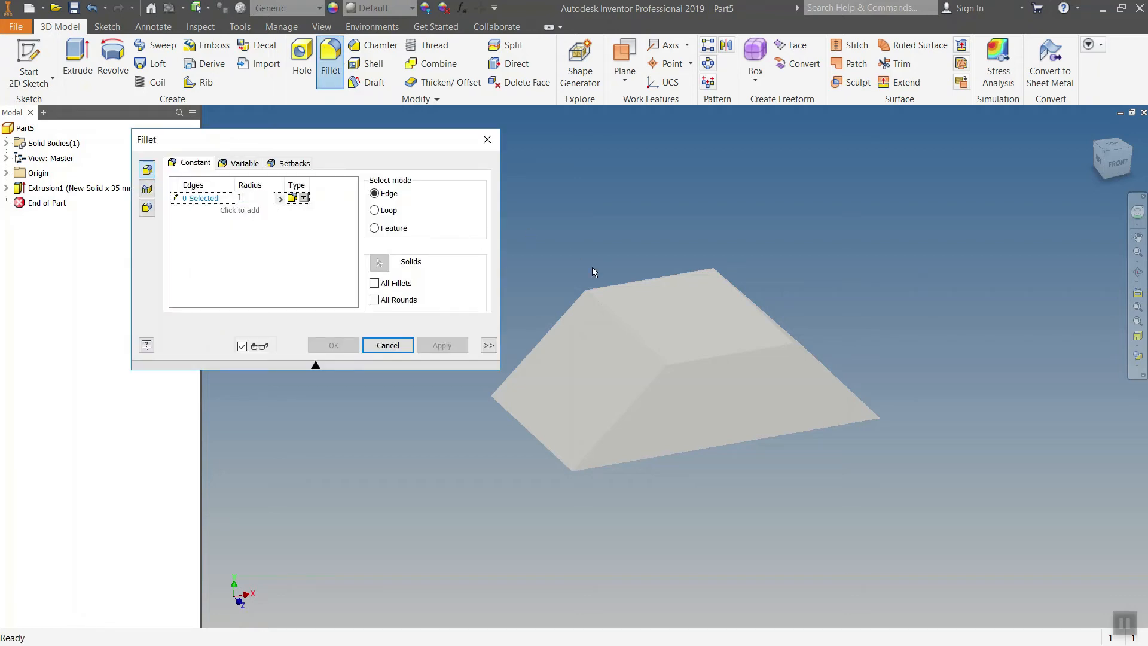
click(614, 291)
click(608, 312)
click(567, 312)
click(626, 402)
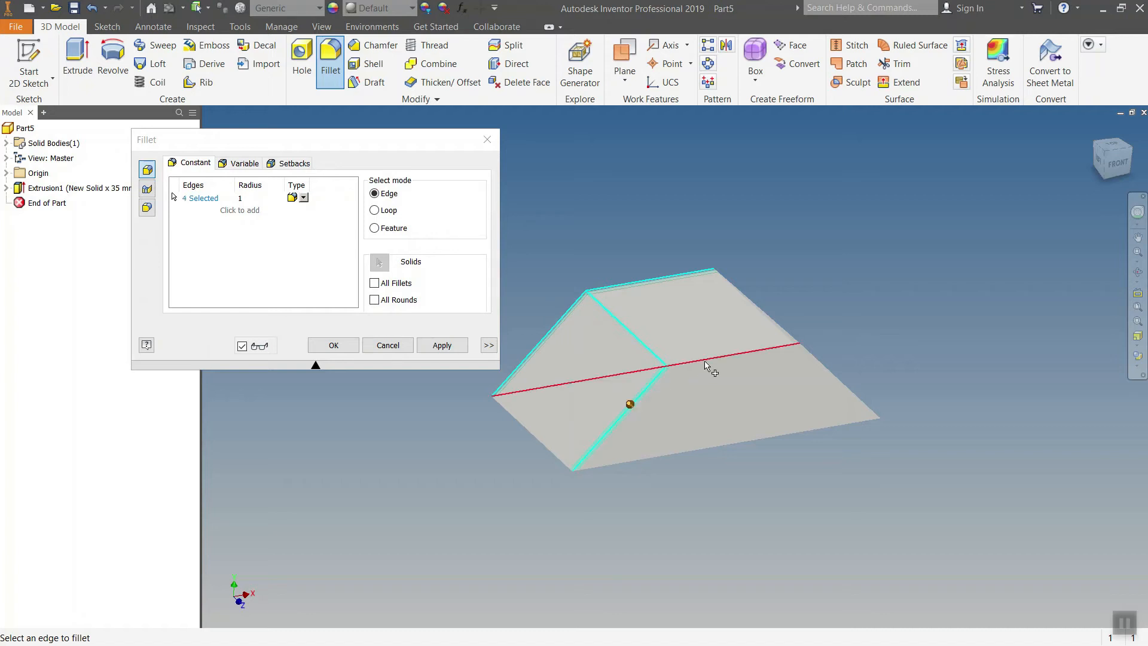
click(706, 355)
click(755, 311)
middle_drag(882, 326, 858, 326)
shift+middle_drag(923, 353, 840, 337)
click(735, 379)
click(796, 326)
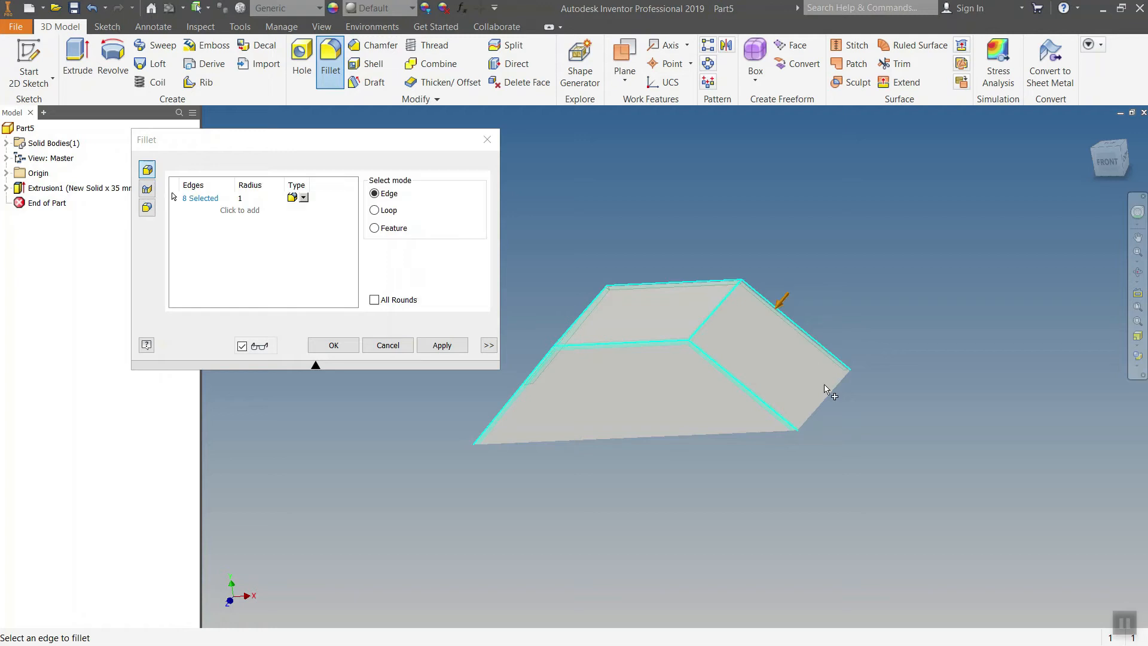
click(823, 401)
click(788, 417)
shift+middle_drag(589, 495, 619, 485)
click(593, 412)
click(618, 372)
click(443, 352)
shift+middle_drag(448, 374, 497, 411)
click(388, 345)
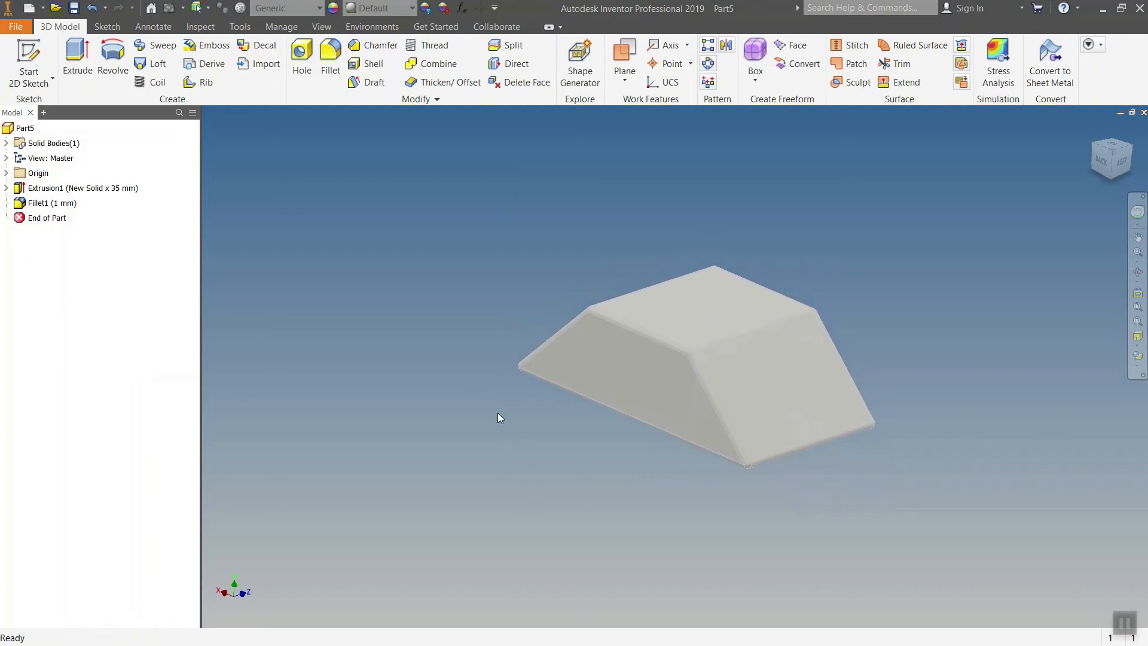
Save the part as TOP in the 3d folder.
key(ctrl+s)
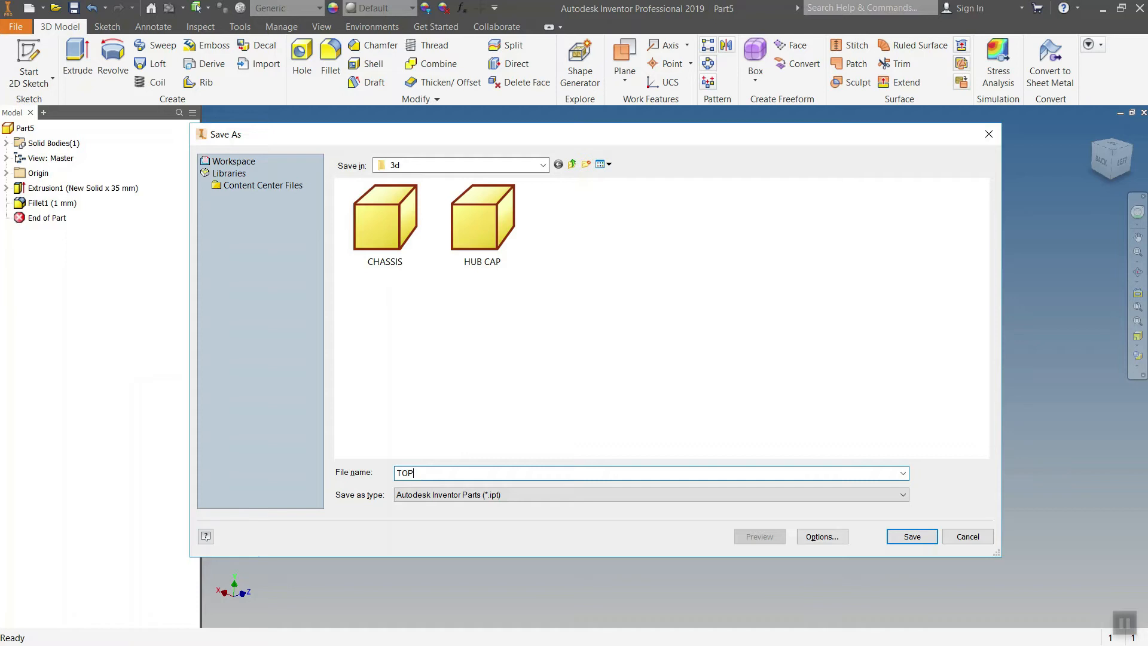
key(Return)
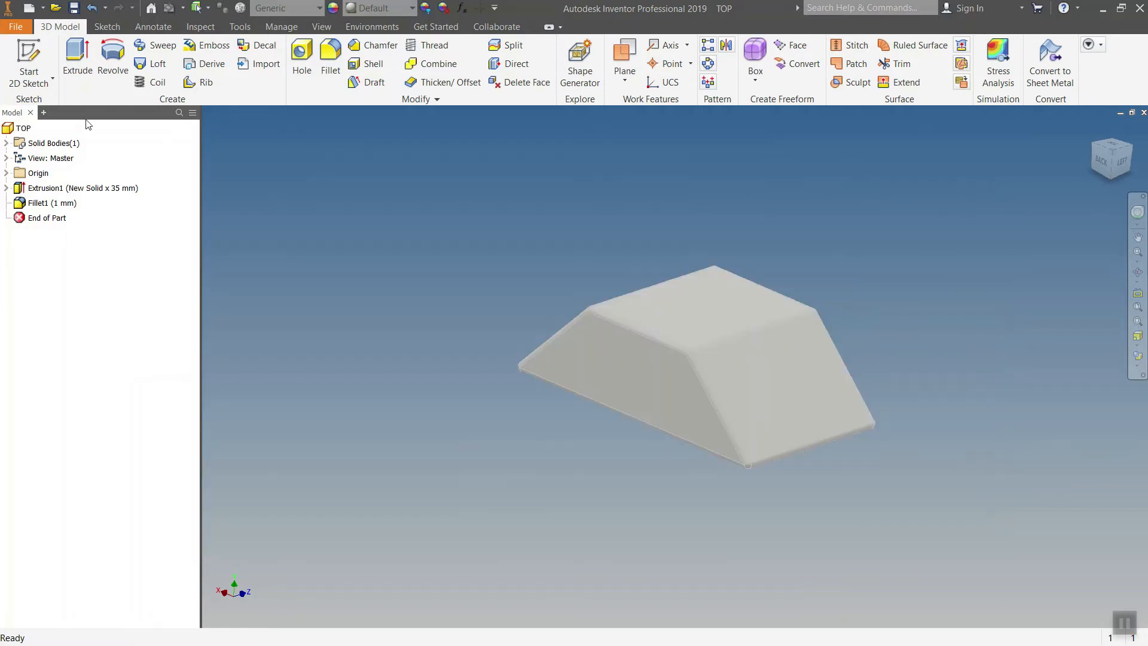
Apply the Wood - Painted White appearance to the whole trapezoidal TOP part.
right_click(23, 125)
click(428, 11)
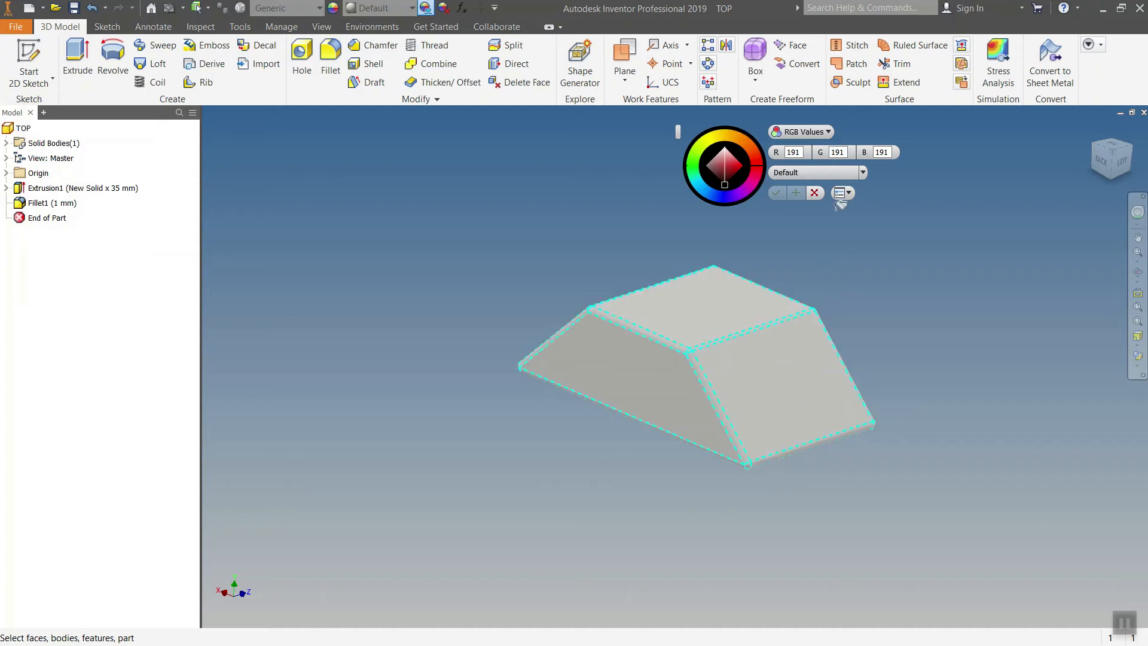
click(863, 173)
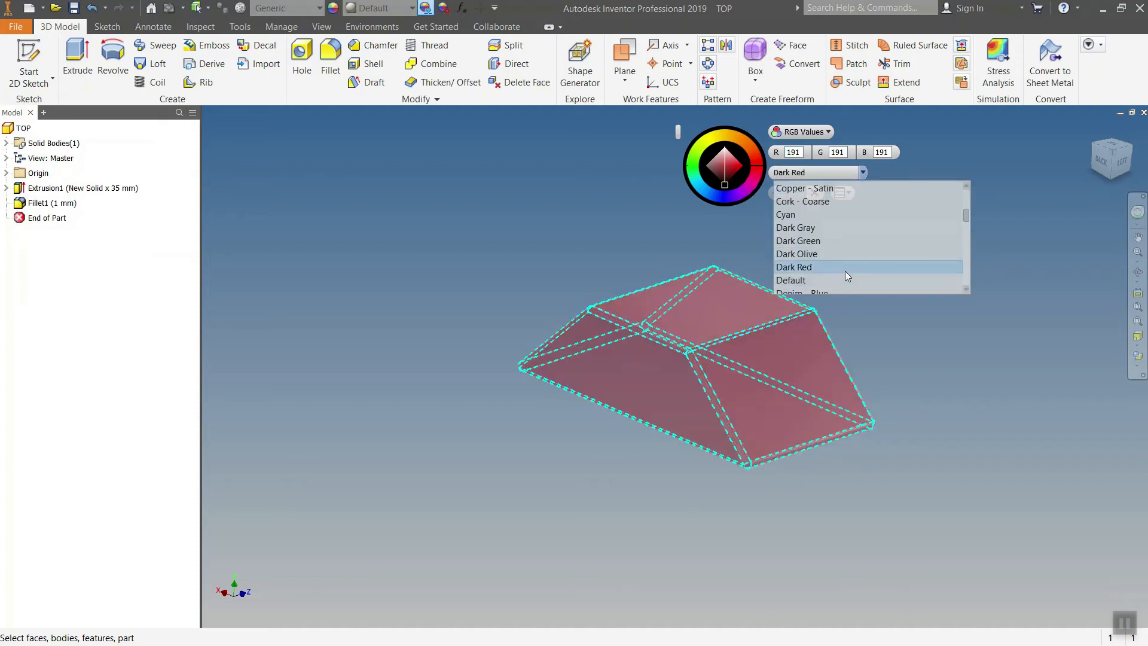
scroll(846, 267, down, 8)
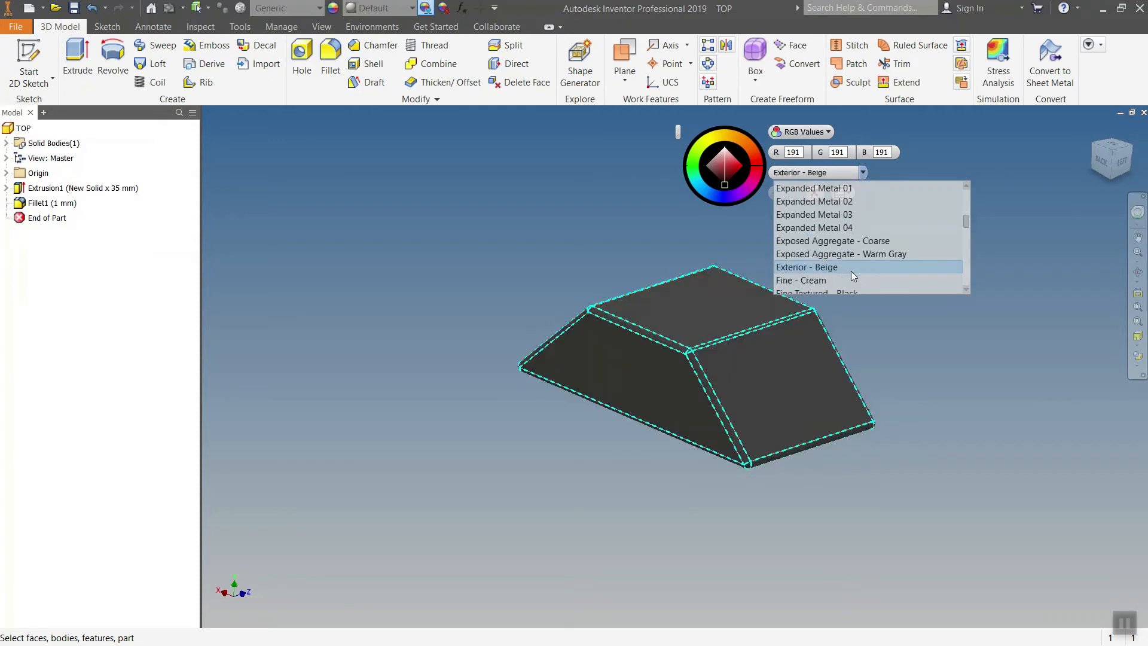
drag(964, 238, 968, 287)
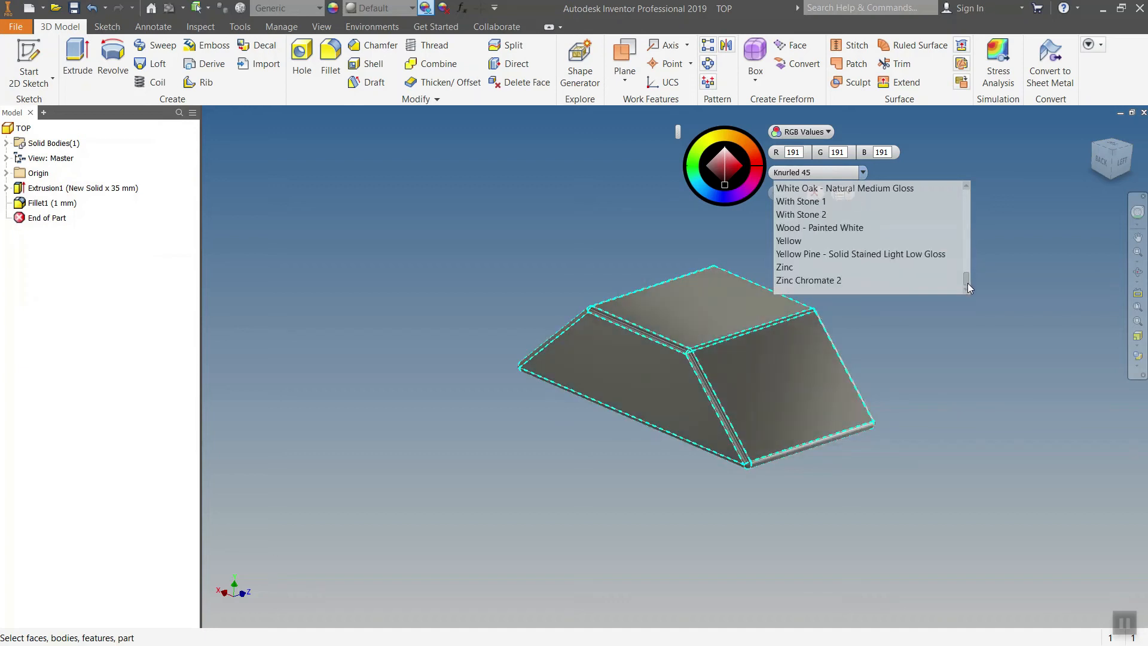
click(870, 228)
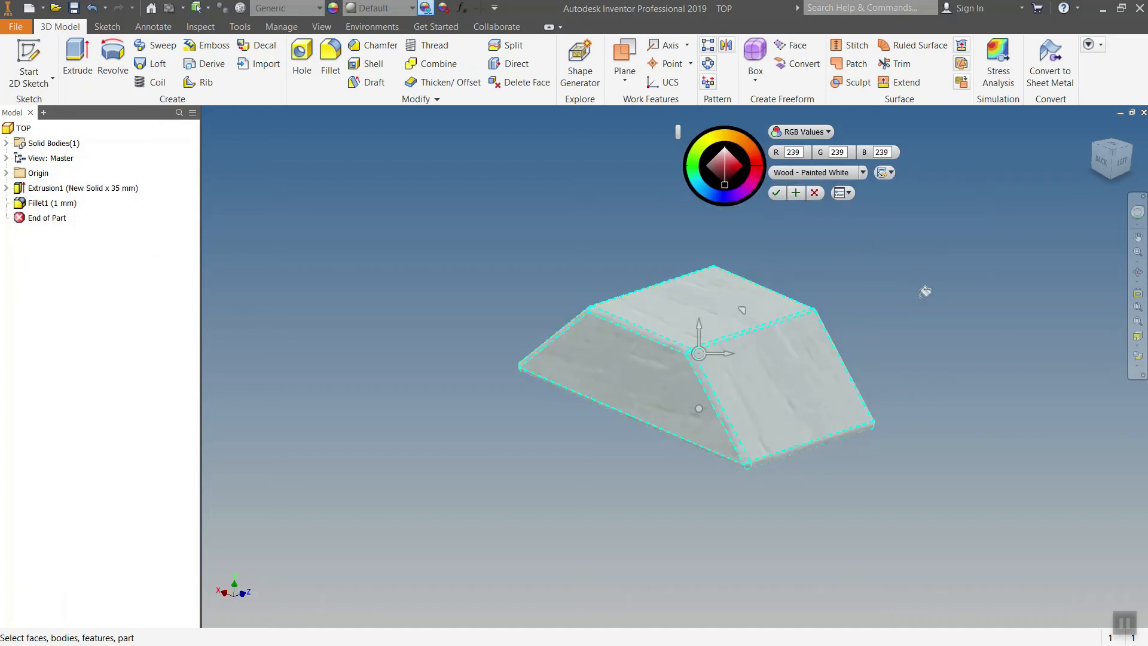
click(776, 192)
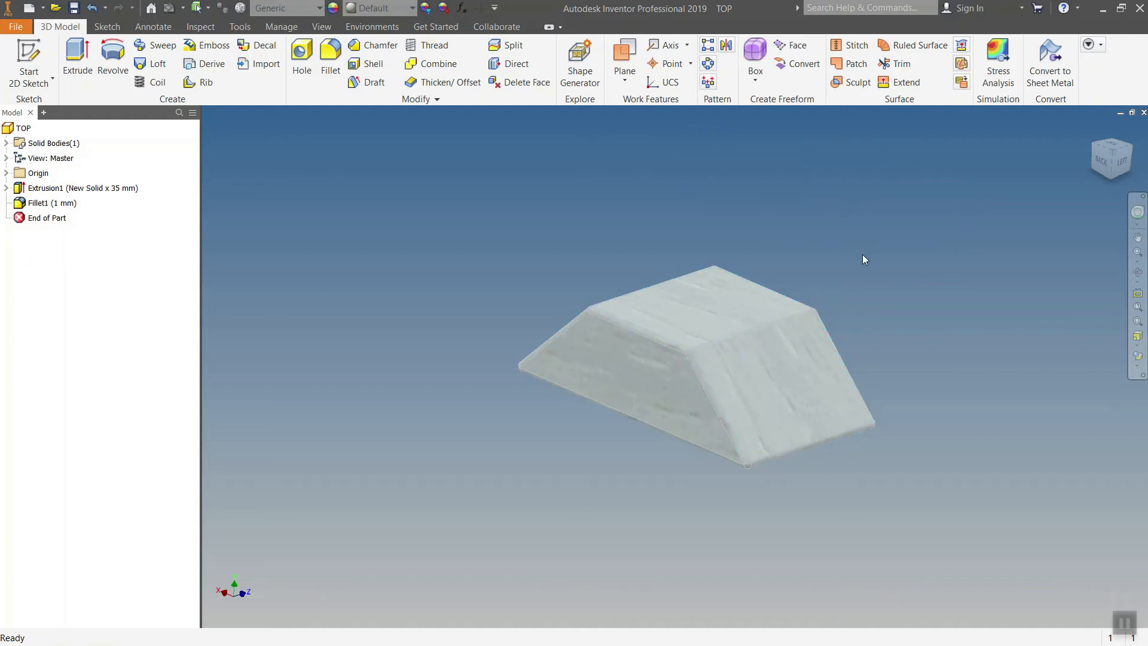
click(1112, 152)
middle_drag(949, 274, 907, 262)
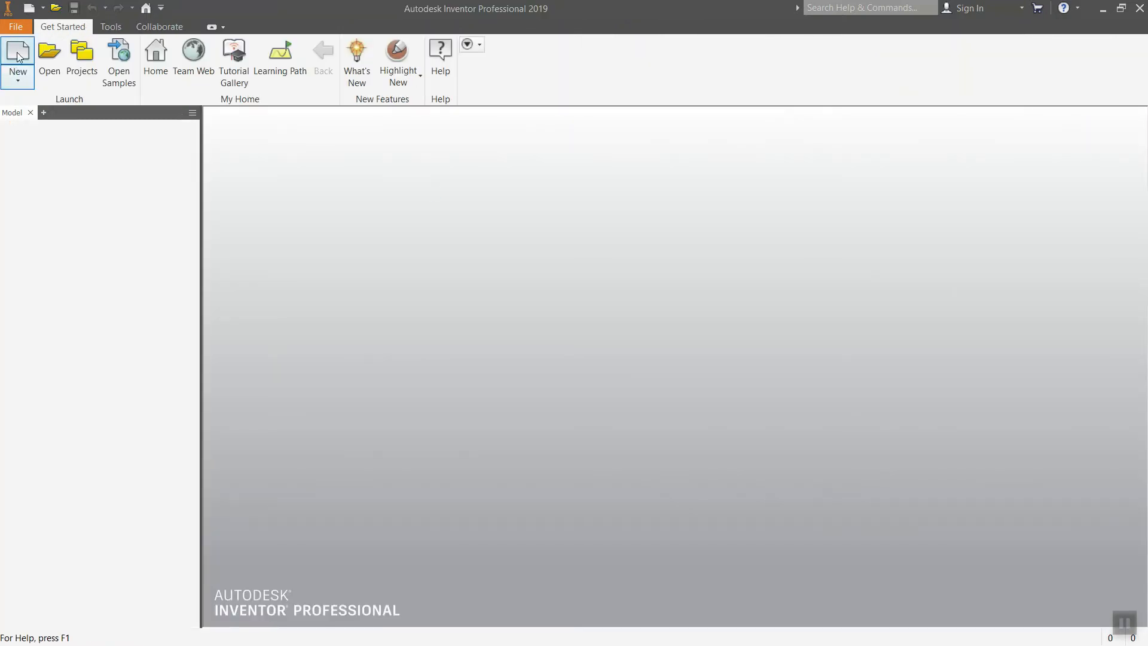
Create a new part from the Standard.ipt template and start a 2D sketch on the XY plane.
click(18, 56)
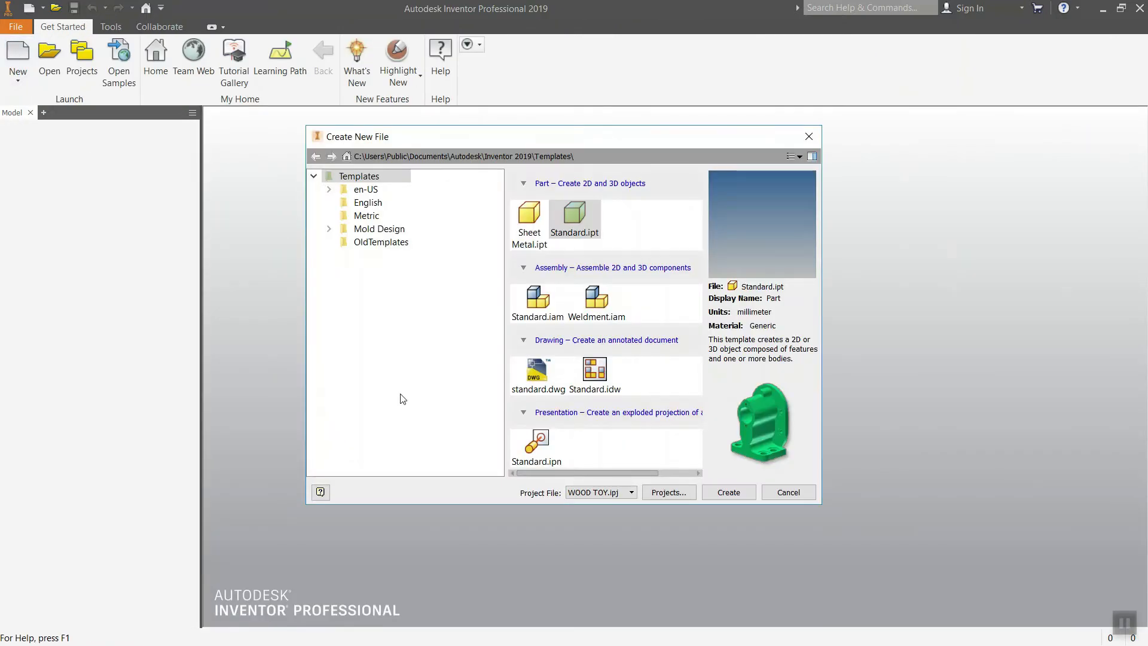
double_click(569, 217)
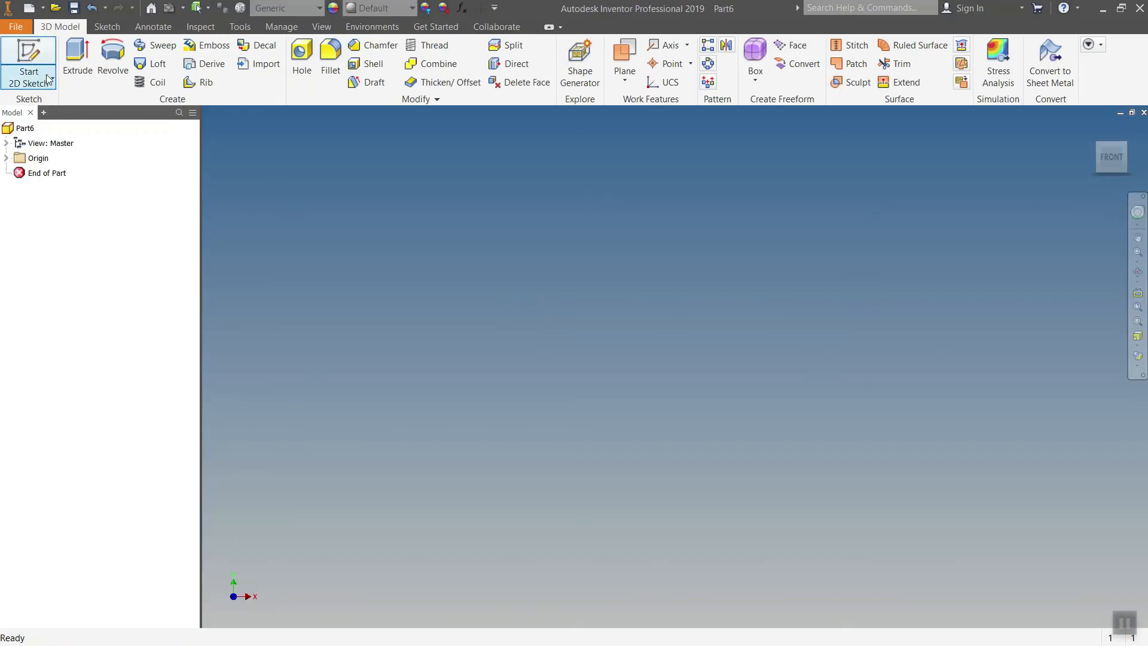
click(36, 56)
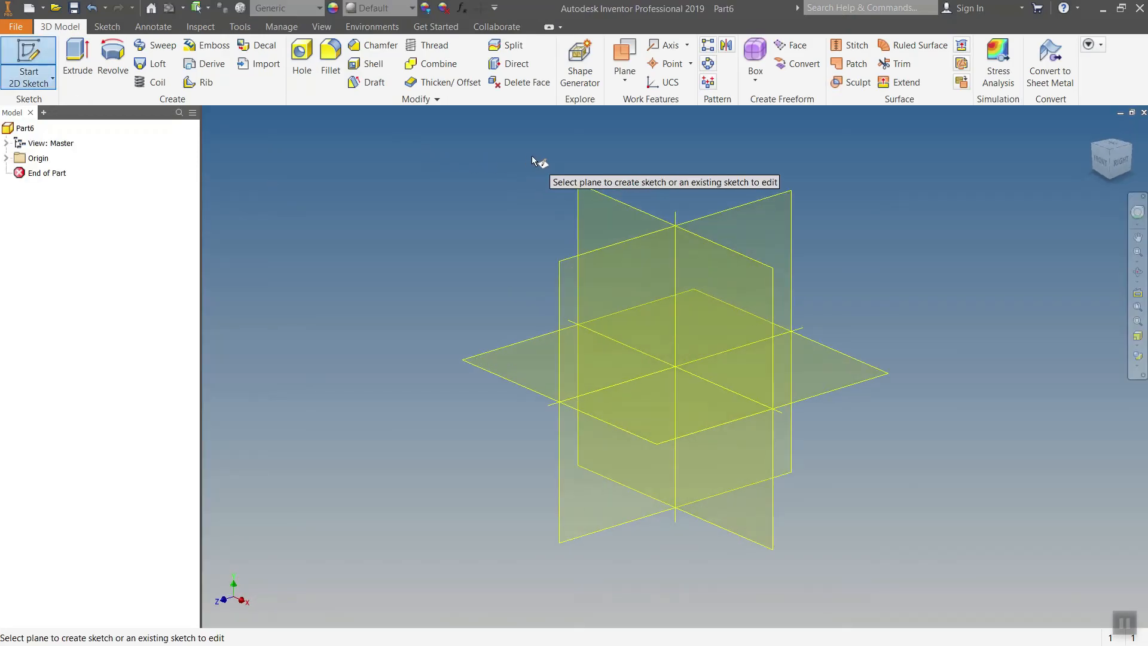
click(633, 208)
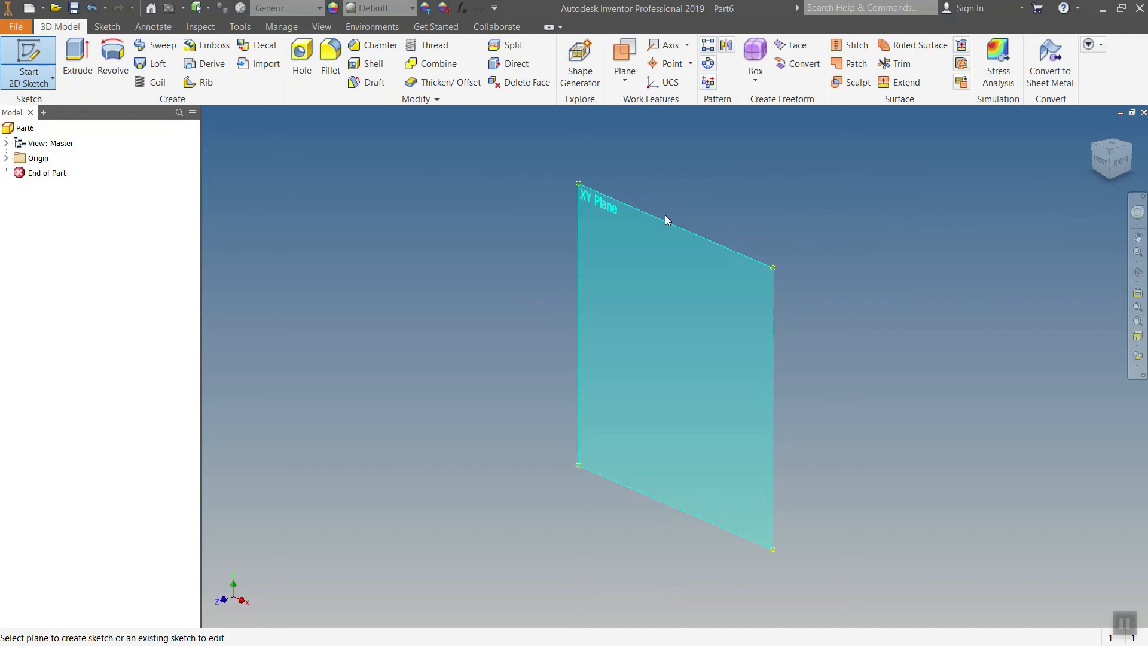
Sketch a closed L-shaped half-section above the horizontal axis, about 8.8 mm wide and 10.4 mm tall, with a step cut out toward the origin.
key(l)
click(652, 309)
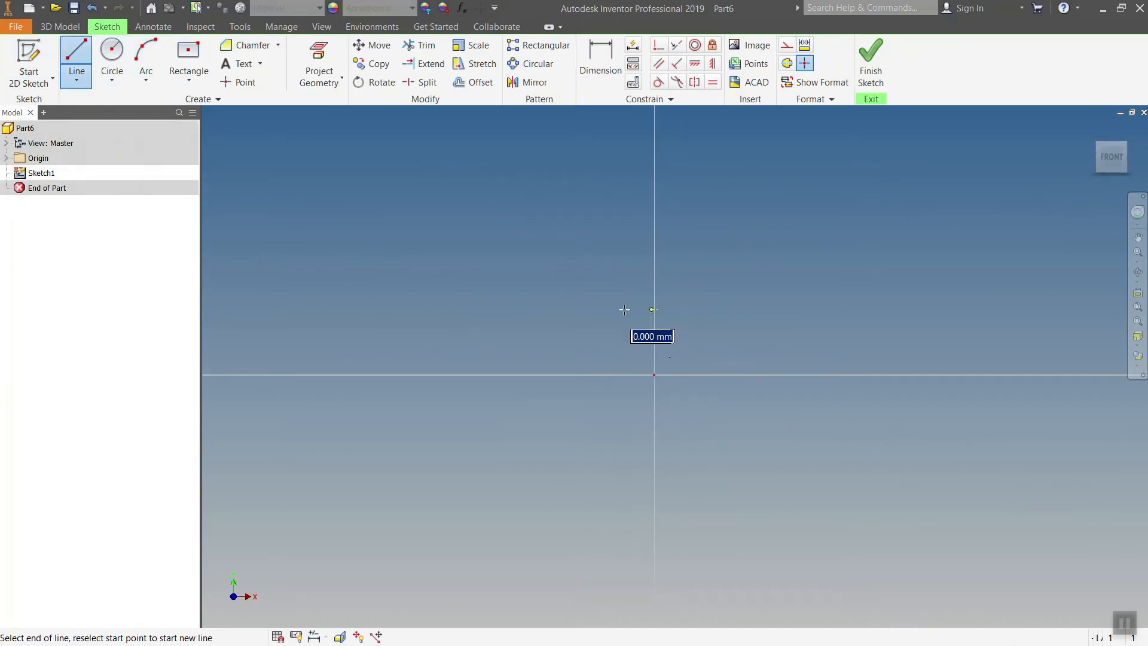
click(576, 309)
click(577, 375)
click(522, 375)
click(522, 218)
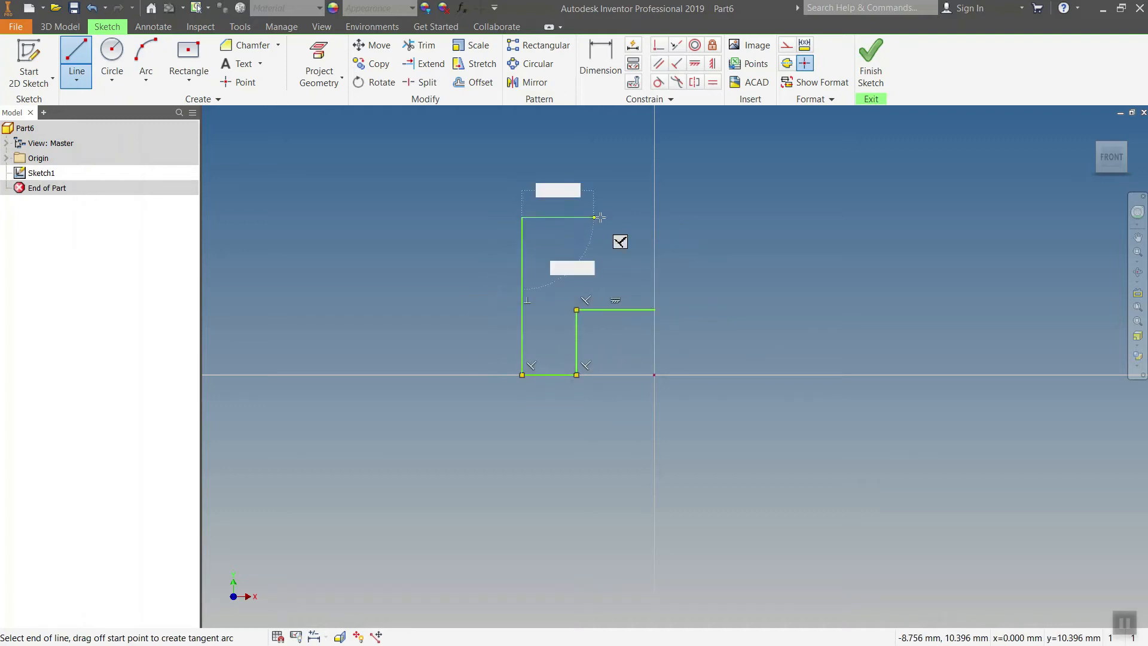
click(655, 218)
click(655, 309)
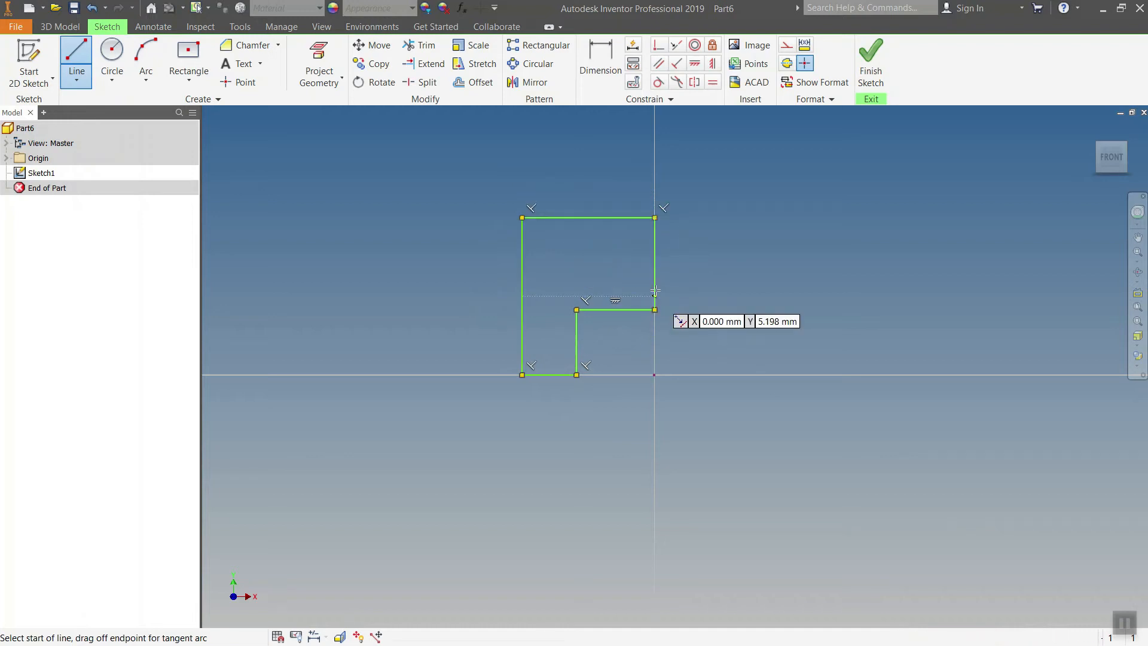
Constrain the profile's vertical edge above the origin and its short base edge coincident with the origin.
click(659, 45)
click(658, 288)
click(654, 375)
click(554, 375)
click(655, 375)
middle_drag(587, 417, 599, 423)
key(Escape)
Convert the profile's short base edge to a centerline.
click(550, 376)
click(788, 63)
middle_drag(785, 278, 755, 285)
Dimension the profile's top edge from the centerline as a 32 mm diameter.
click(610, 81)
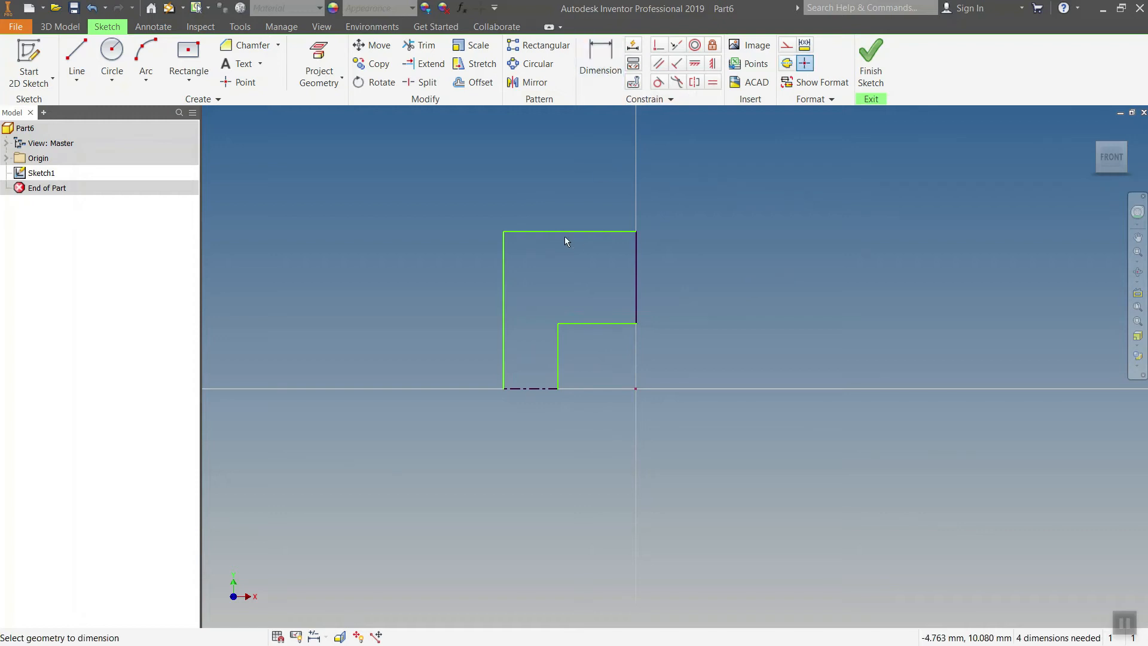
click(563, 232)
click(518, 387)
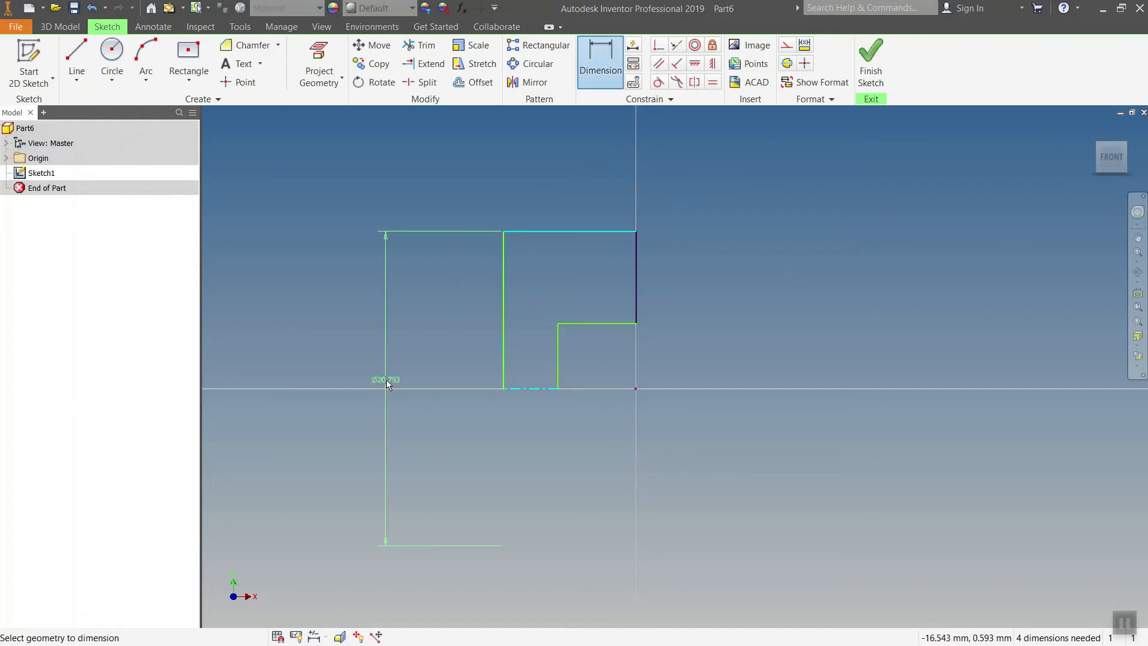
click(387, 380)
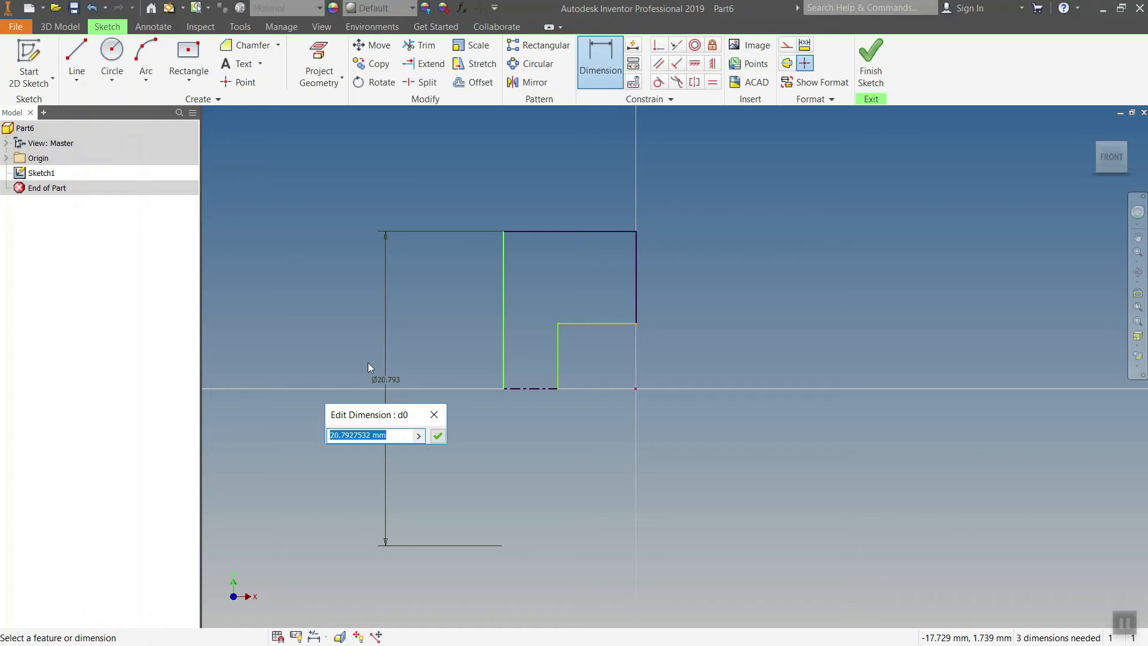
text(32)
key(Return)
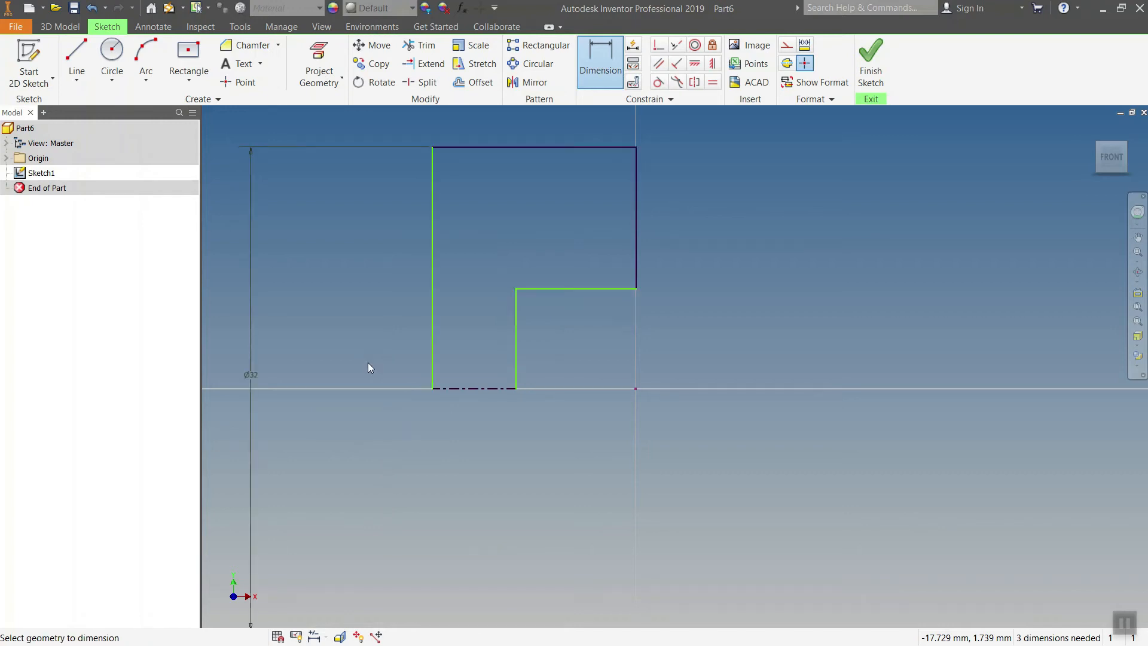
Dimension the overall width between the profile's two outer vertical edges as 13 mm.
click(432, 299)
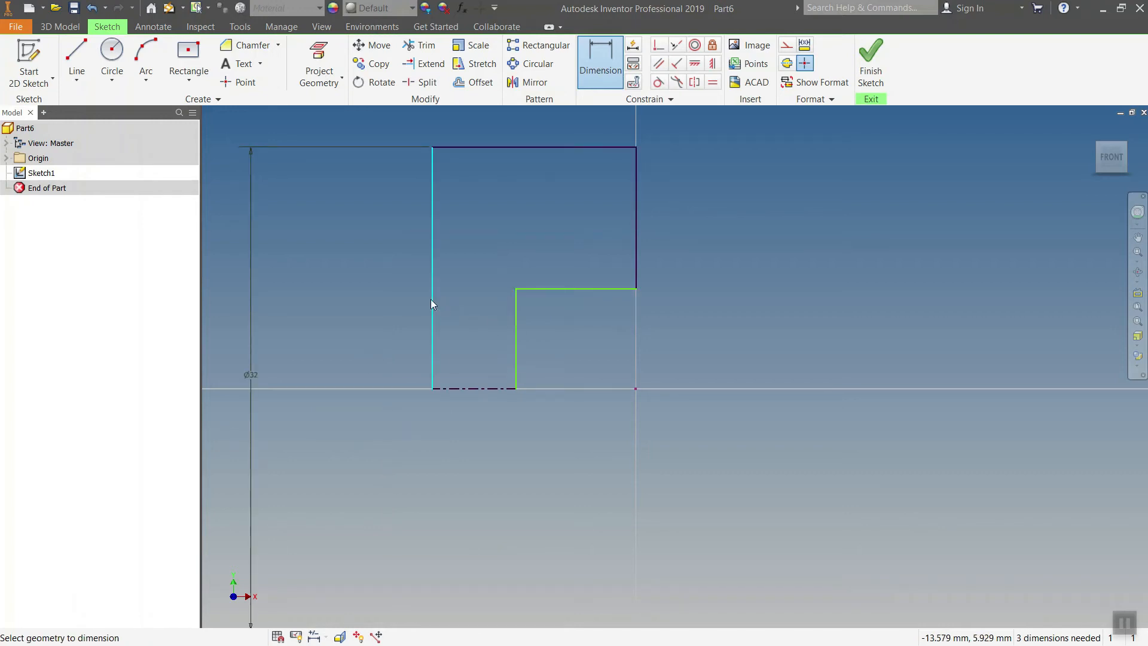
click(635, 225)
click(551, 135)
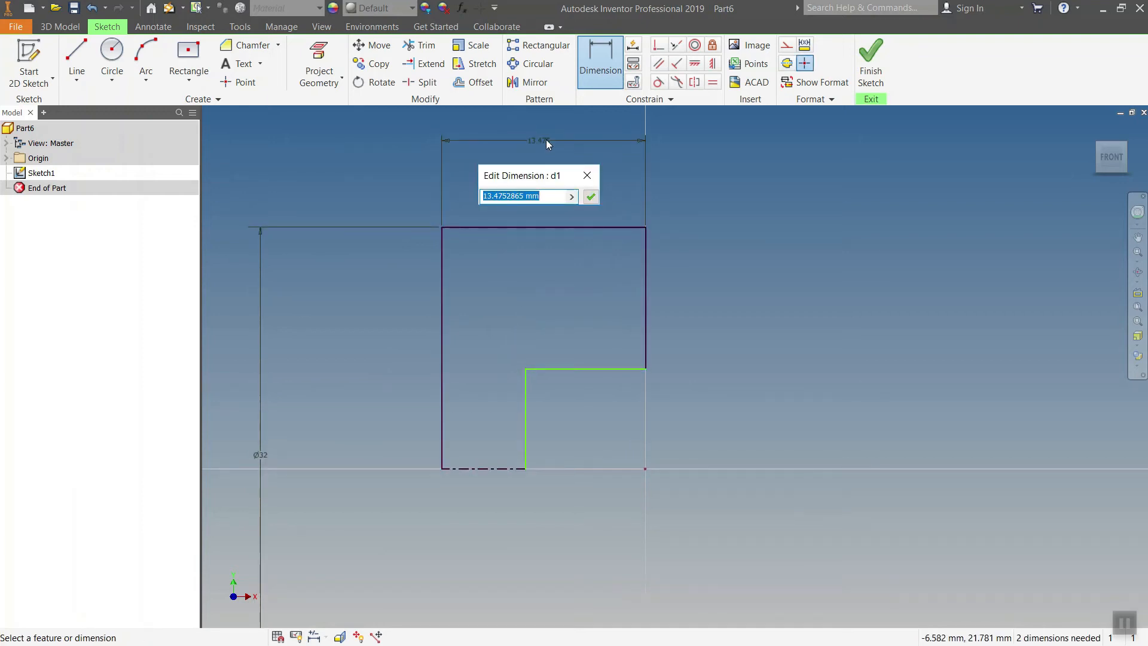
text(13)
key(Return)
Dimension the depth of the stepped cutout to the outer vertical edge as 10 mm.
click(525, 412)
click(645, 329)
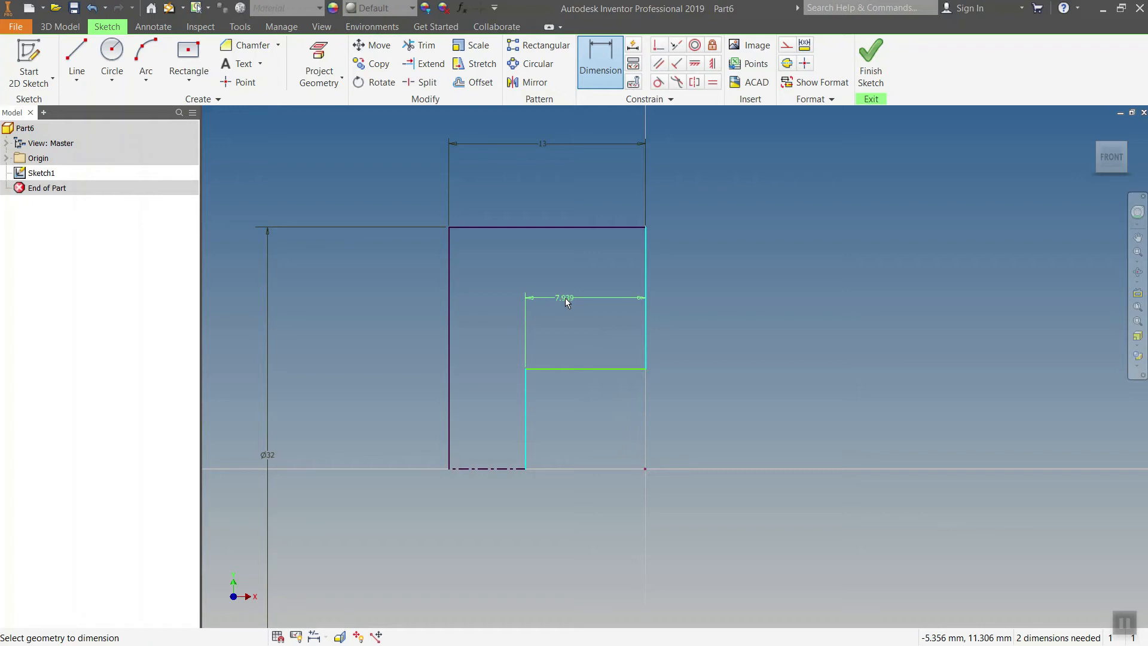
click(565, 298)
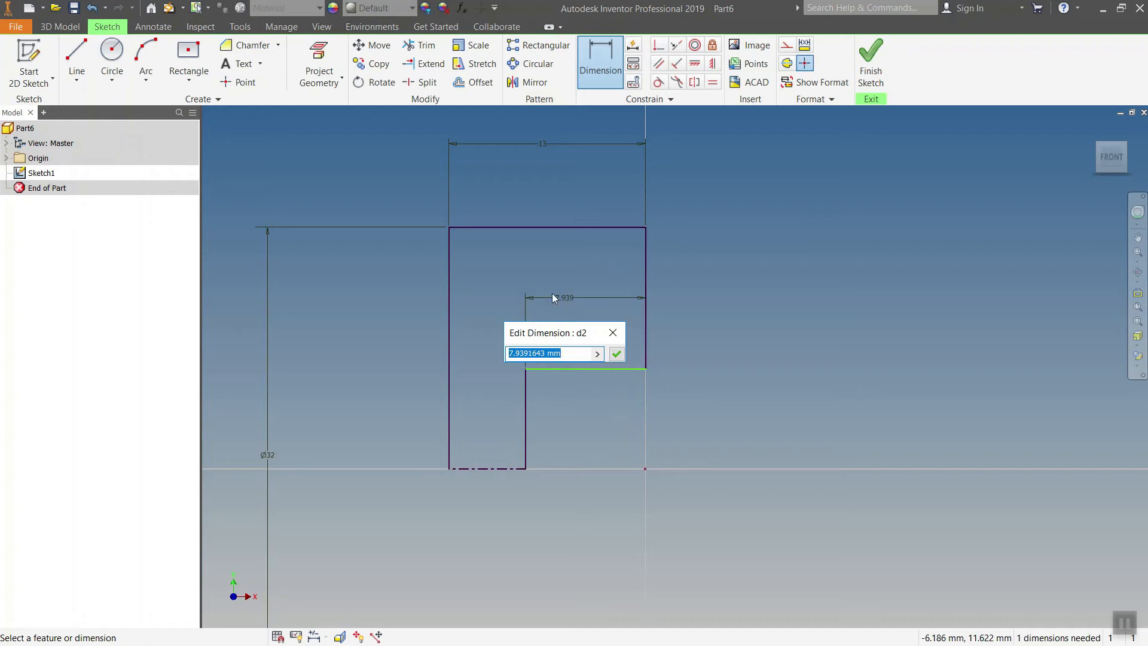
text(10)
key(Return)
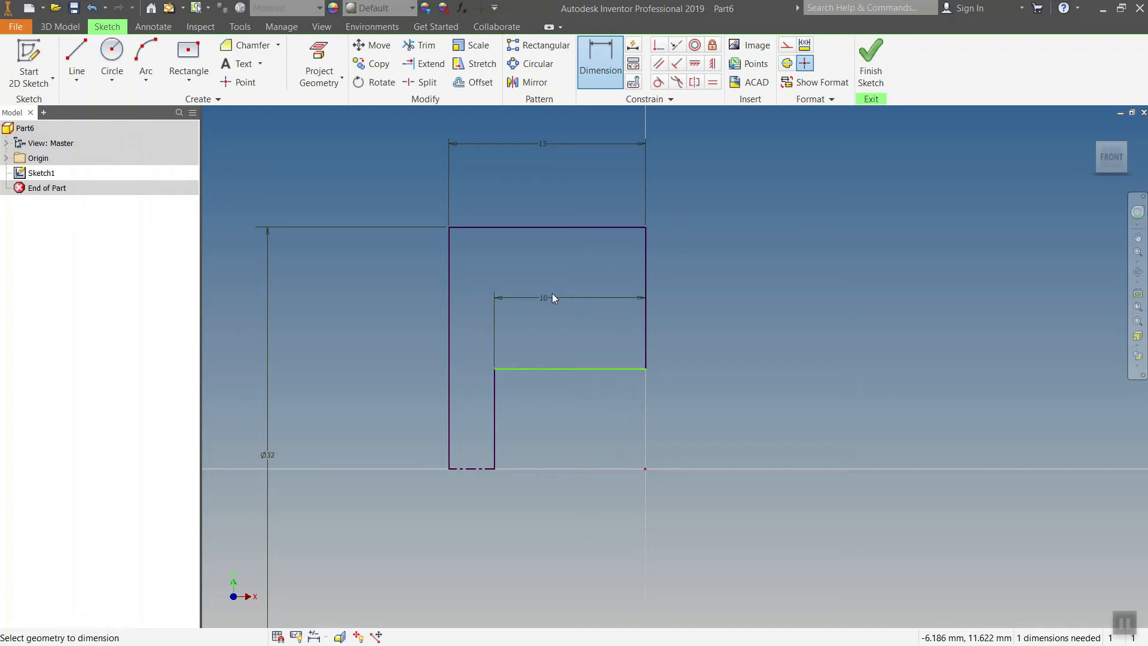
Dimension the cutout's horizontal edge from the centerline as a 9.5 mm bore diameter.
click(545, 369)
click(486, 469)
click(774, 464)
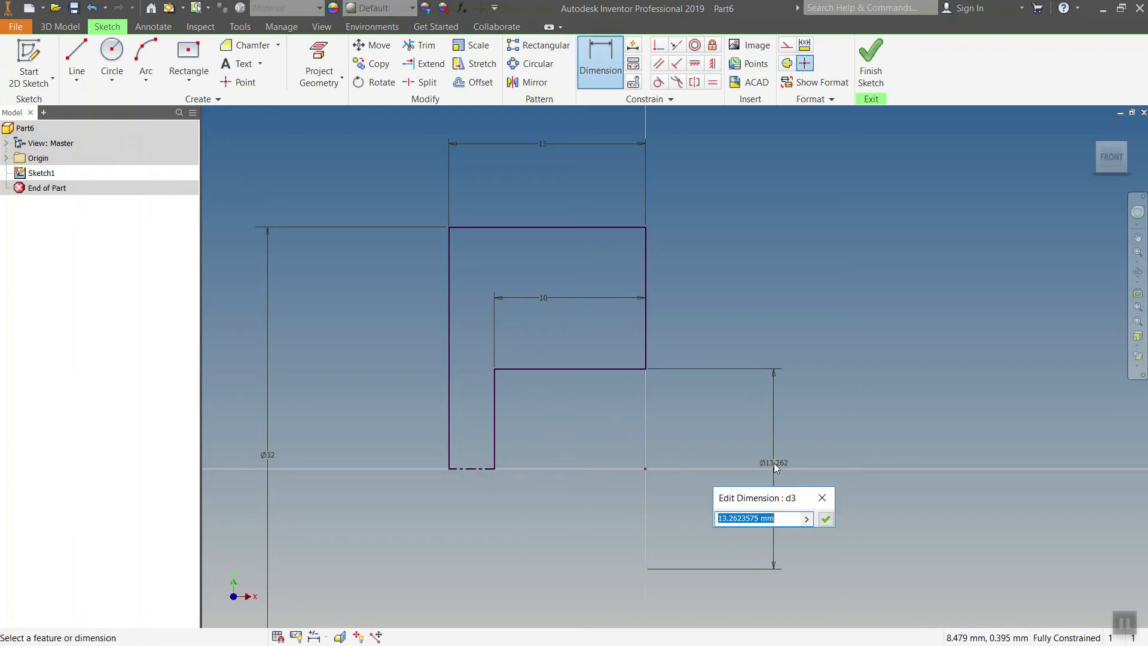
text(9.5)
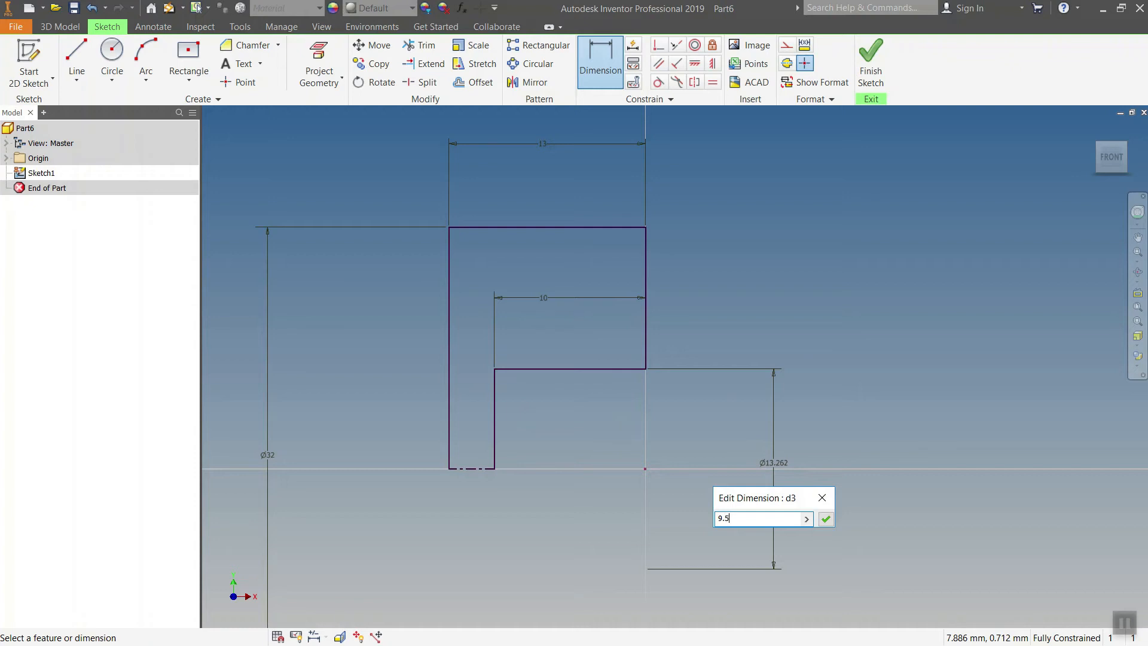
key(Return)
mouse_move(574, 217)
middle_down()
mouse_move(597, 218)
mouse_move(595, 228)
middle_up()
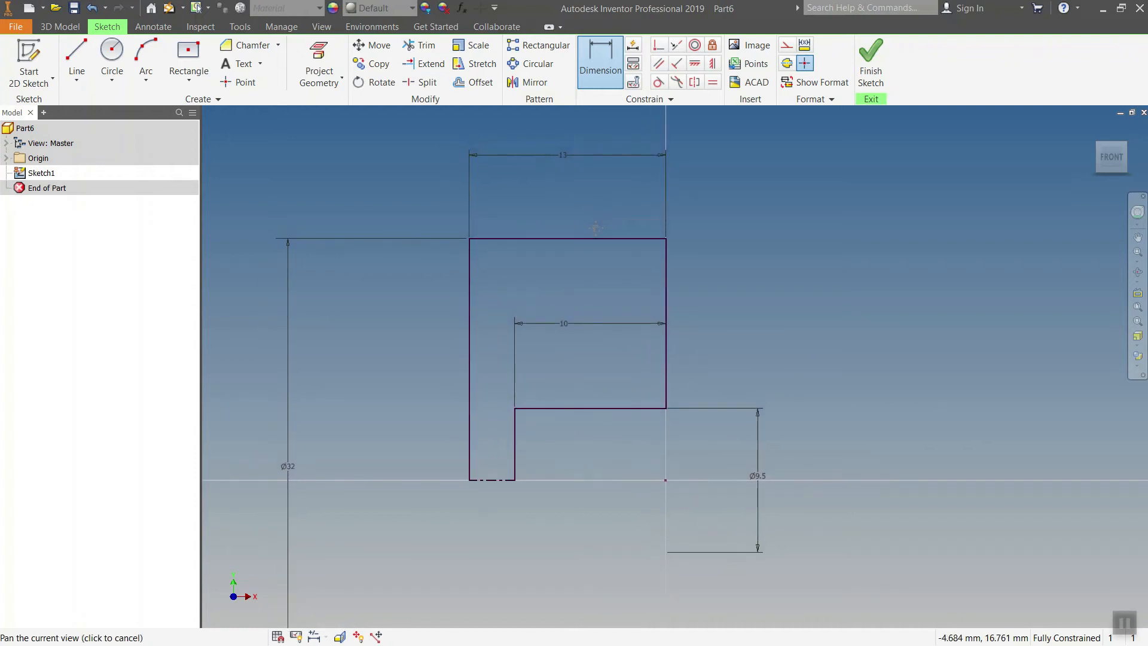
Fillet both upper corners of the sketched profile with a 1 mm radius.
click(279, 47)
click(251, 70)
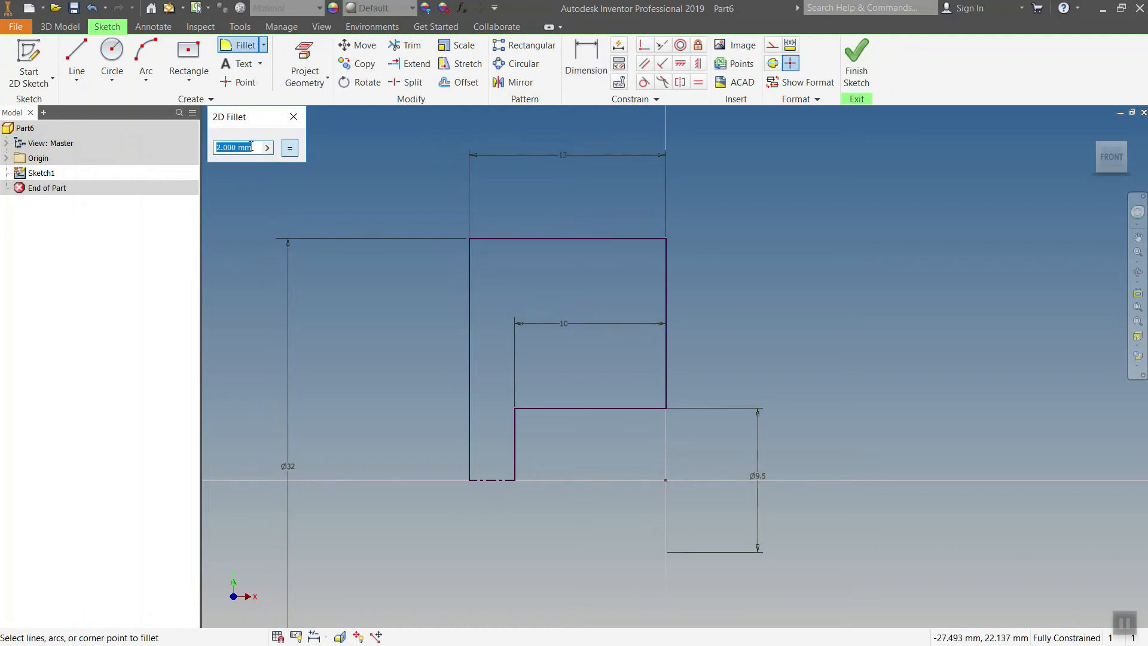
text(1)
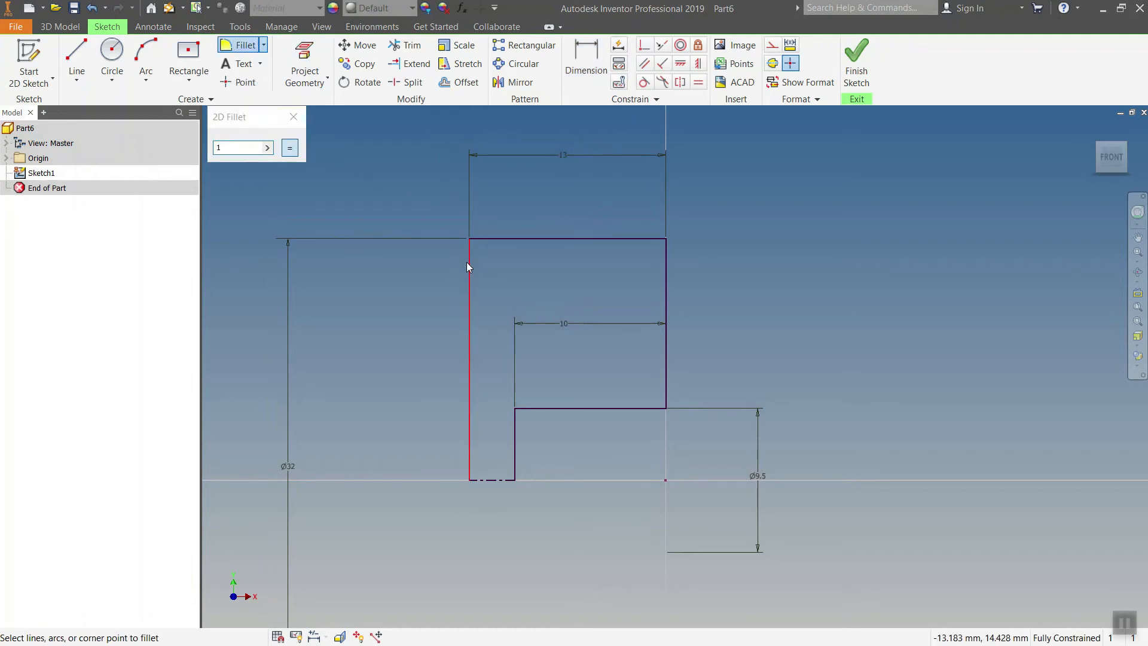
click(482, 240)
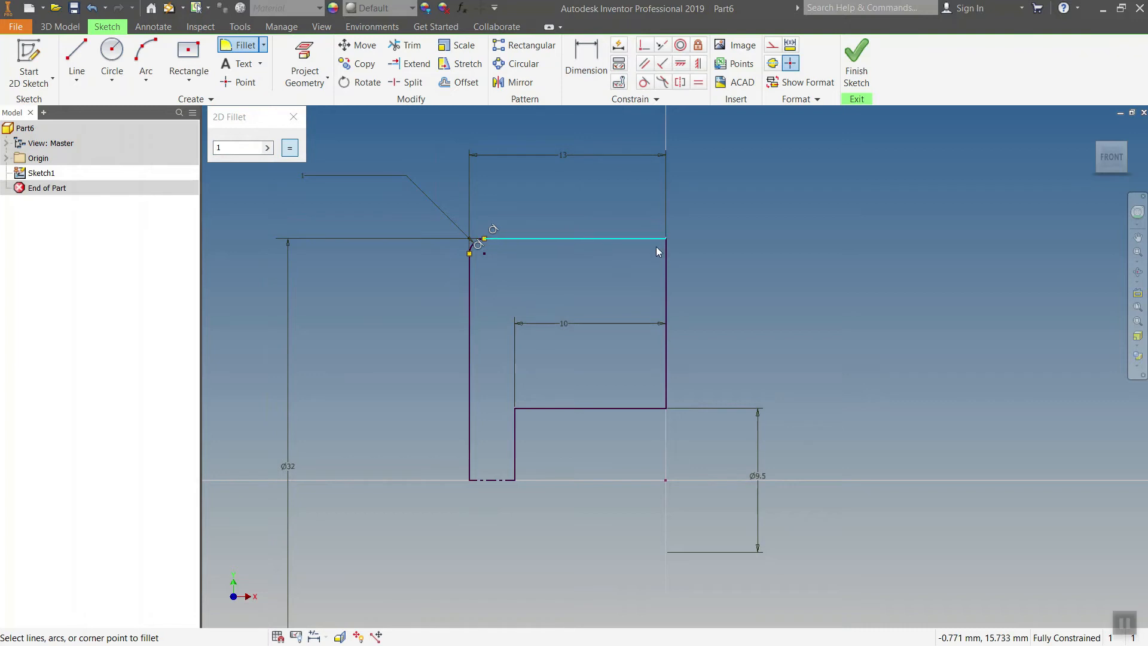
click(664, 254)
middle_drag(759, 263, 753, 275)
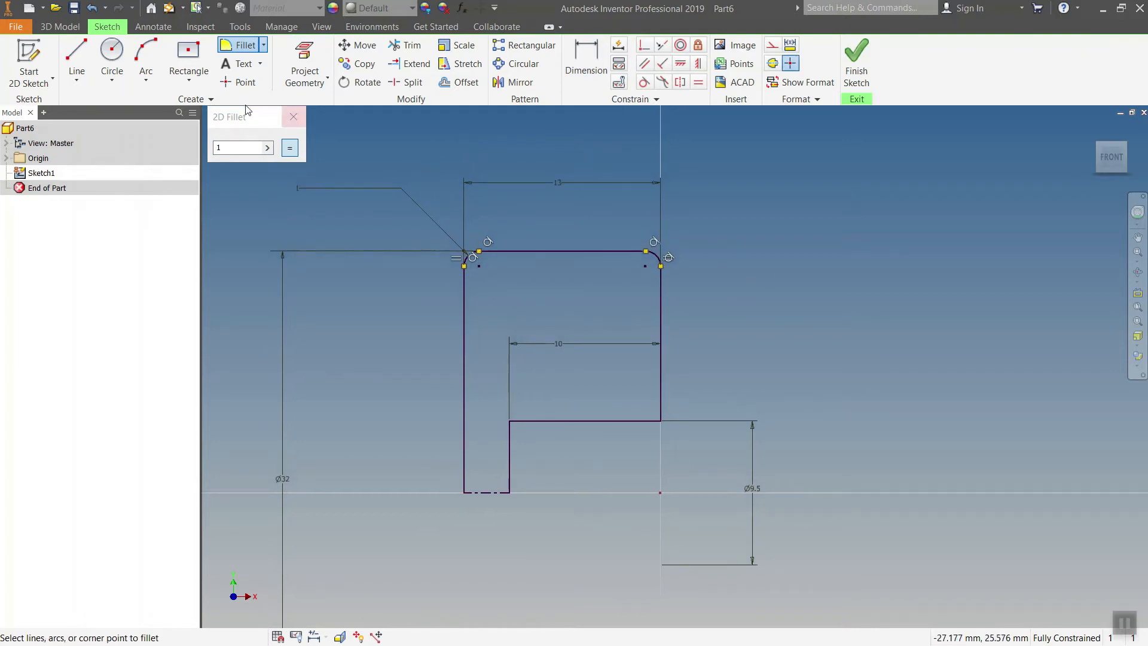
Revolve the profile a full turn about the centerline and save the part as WHEEL in the 3d folder.
click(59, 26)
click(112, 59)
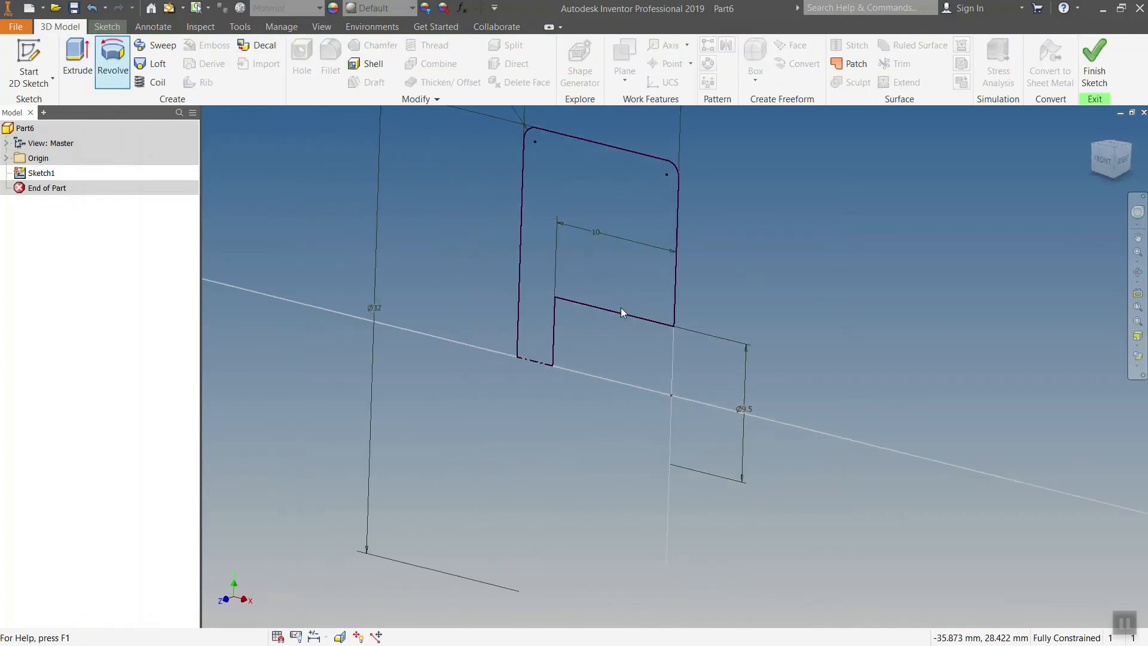
click(350, 295)
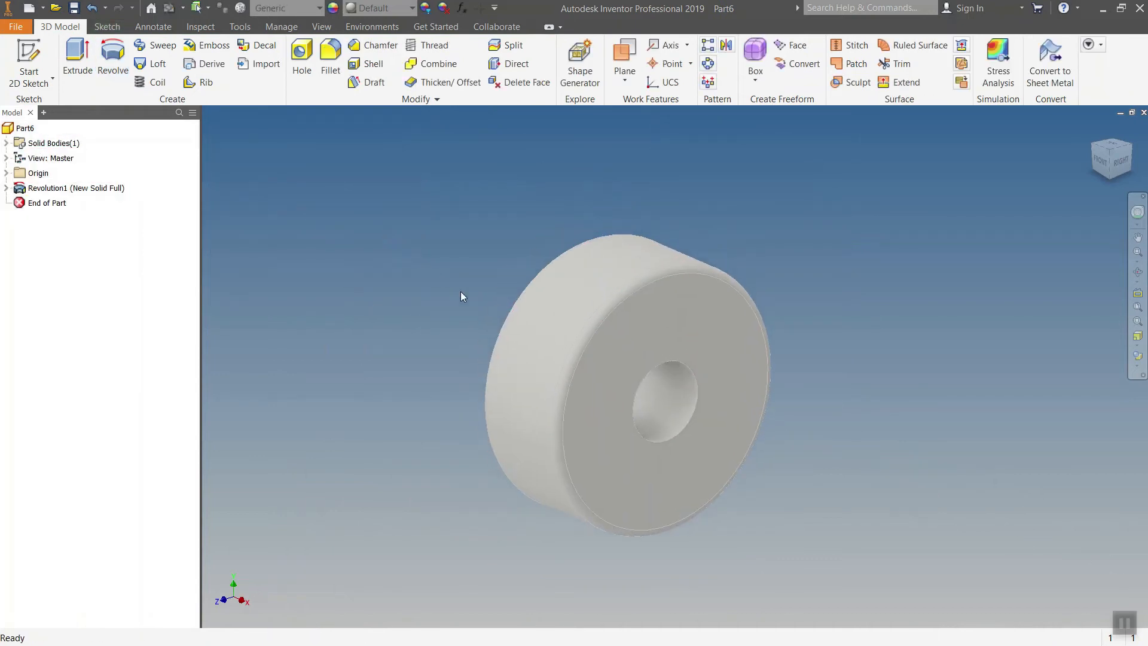
key(ctrl+s)
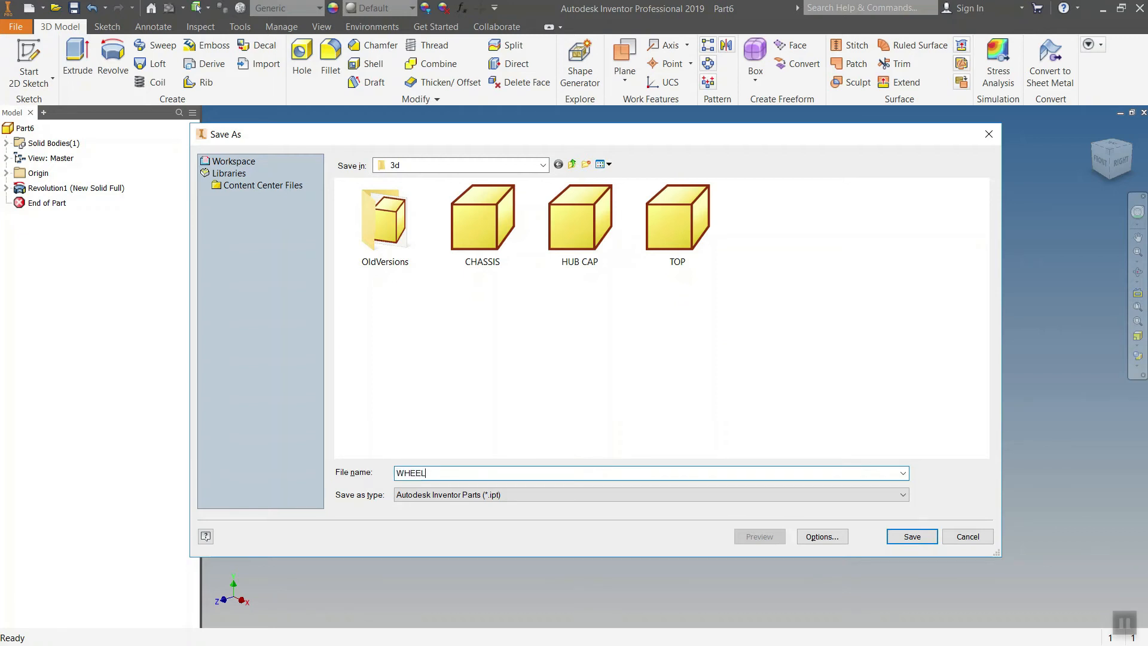
key(Return)
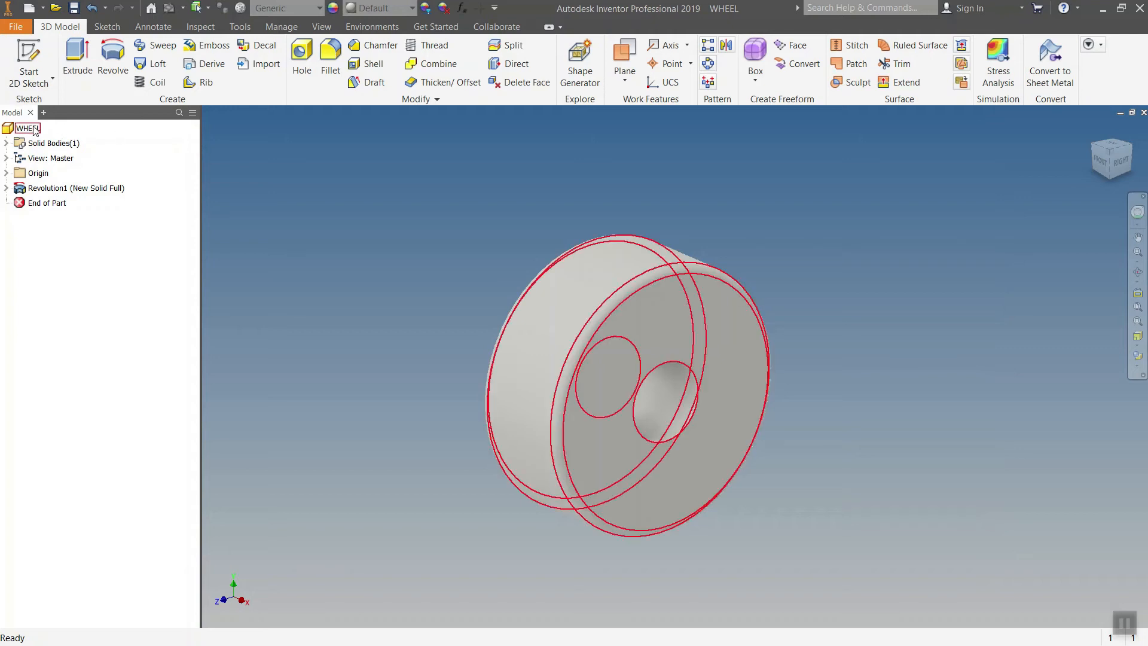
right_click(34, 130)
click(104, 277)
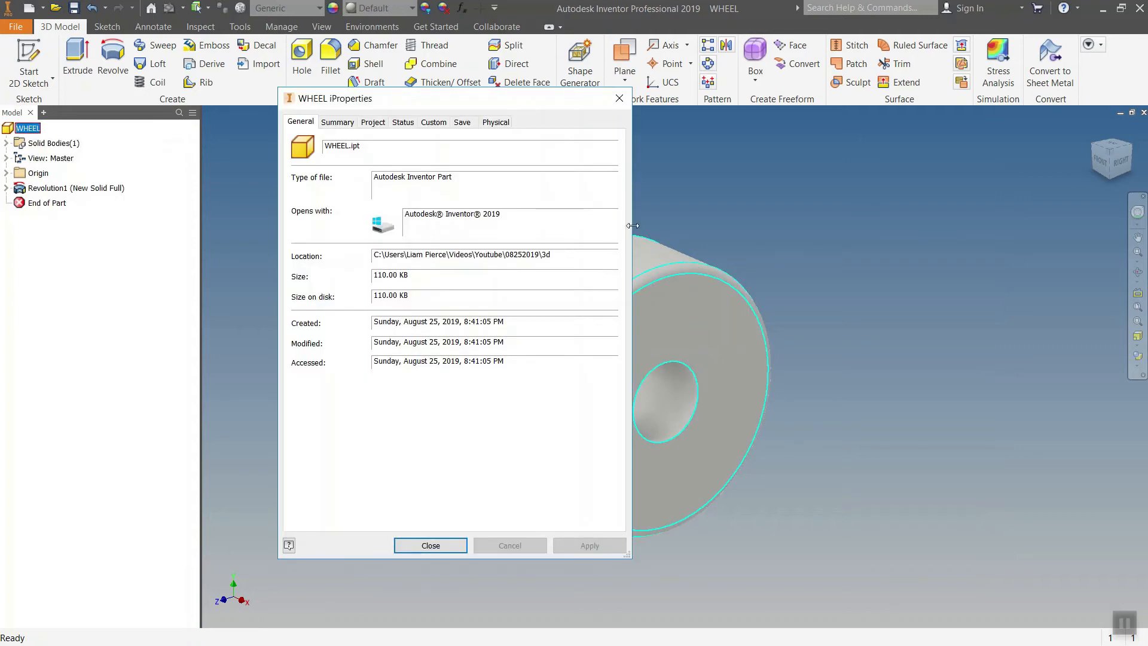
click(495, 122)
click(419, 191)
scroll(436, 269, down, 10)
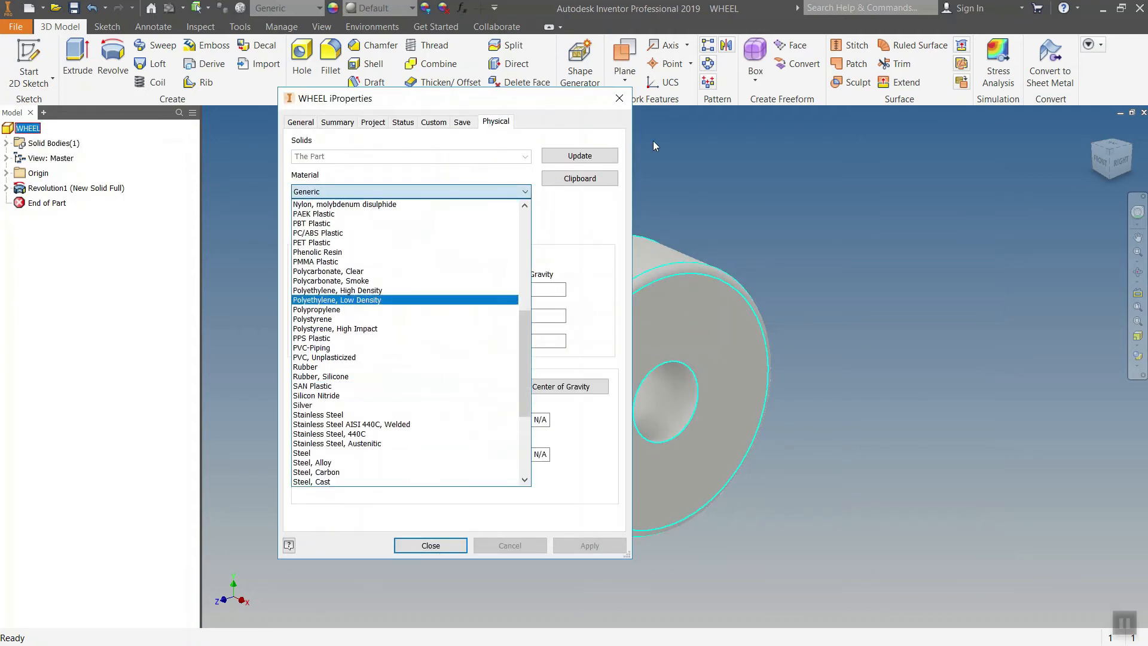
click(622, 101)
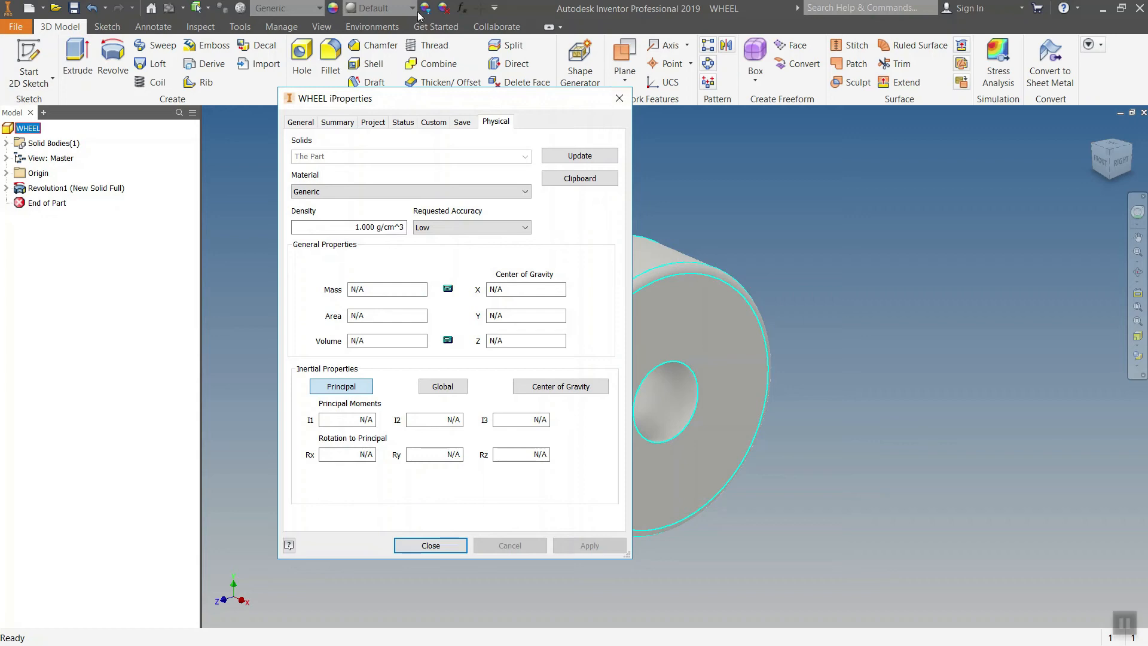
click(620, 98)
Apply the Wood - Painted White appearance to the whole wheel part.
click(425, 7)
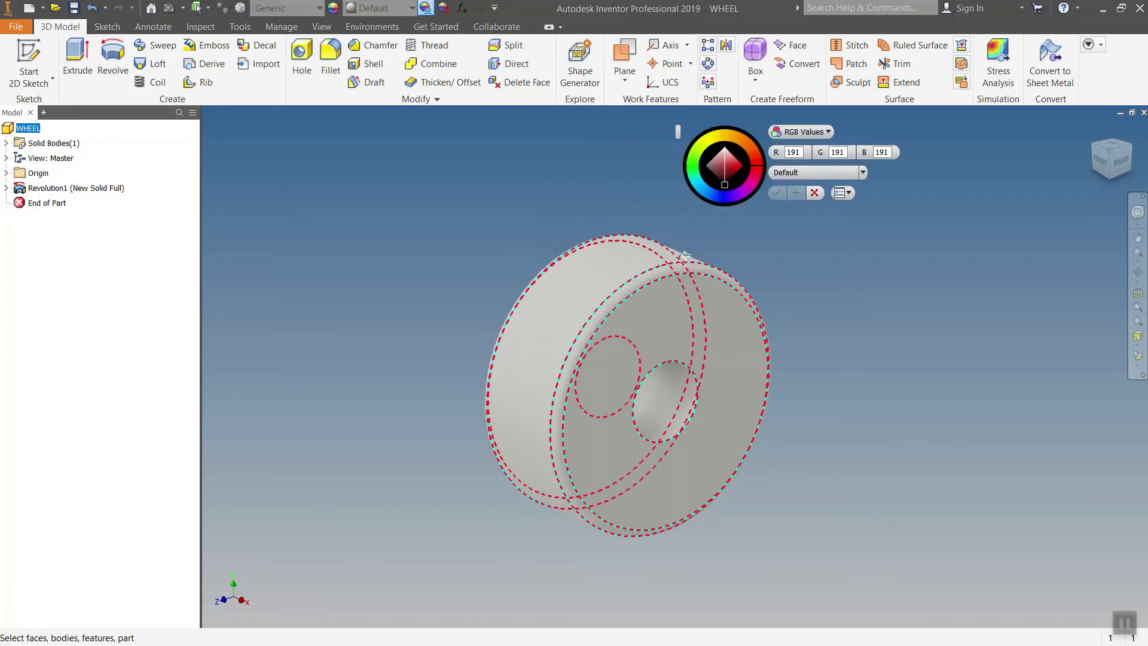
click(862, 173)
scroll(898, 252, down, 3)
drag(966, 214, 967, 293)
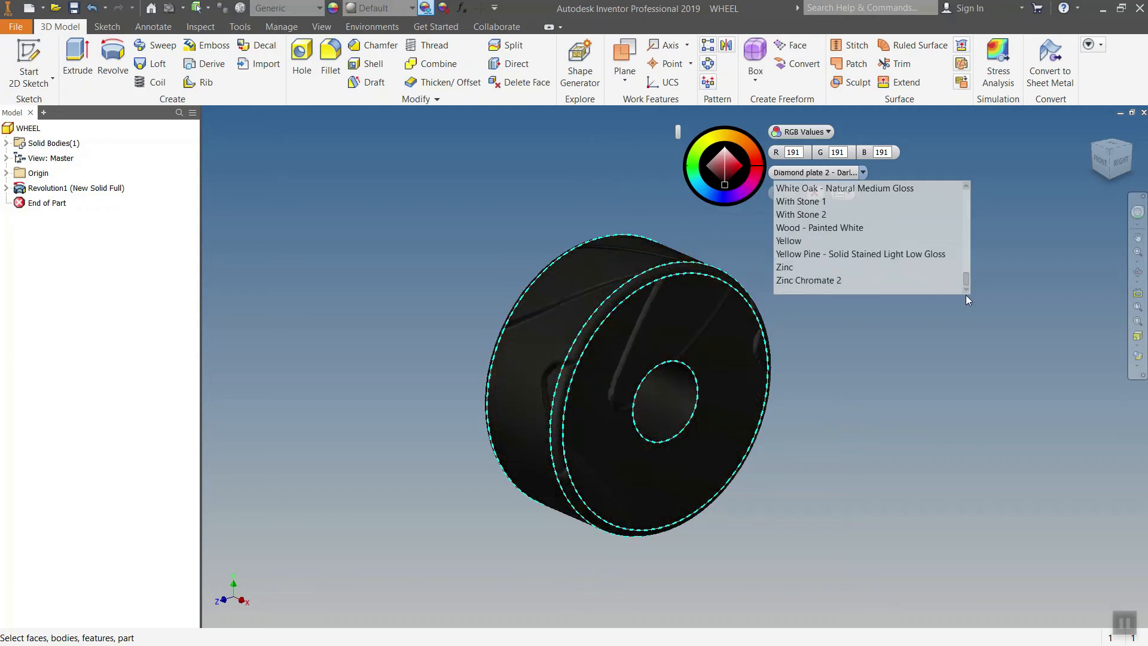
click(820, 227)
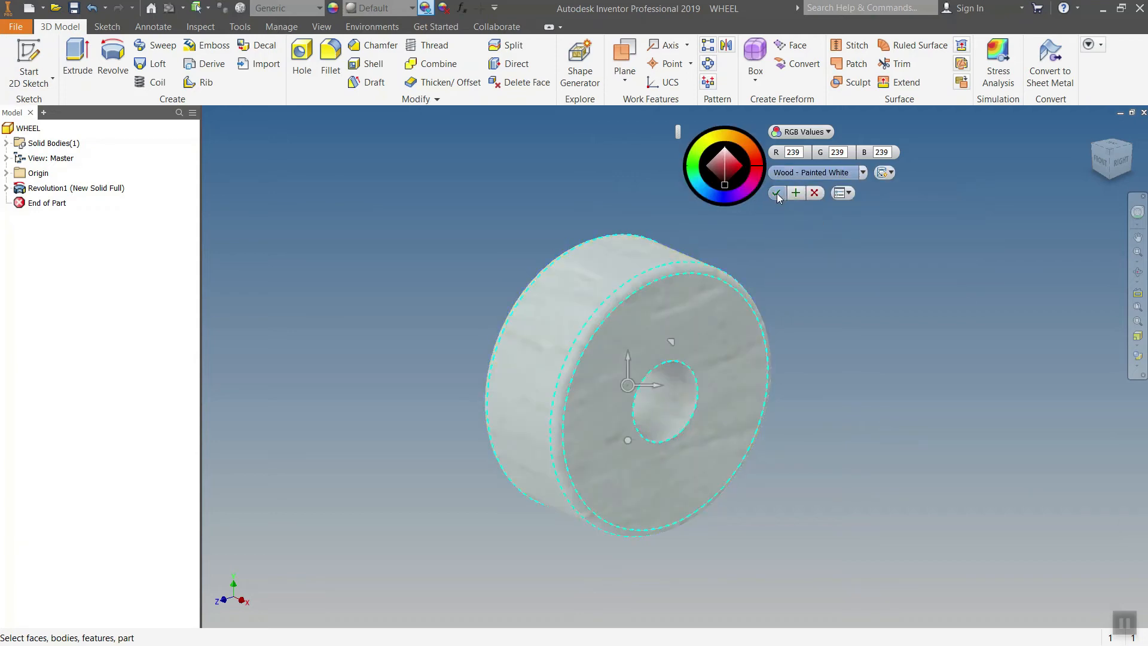
click(777, 193)
middle_drag(837, 297, 990, 302)
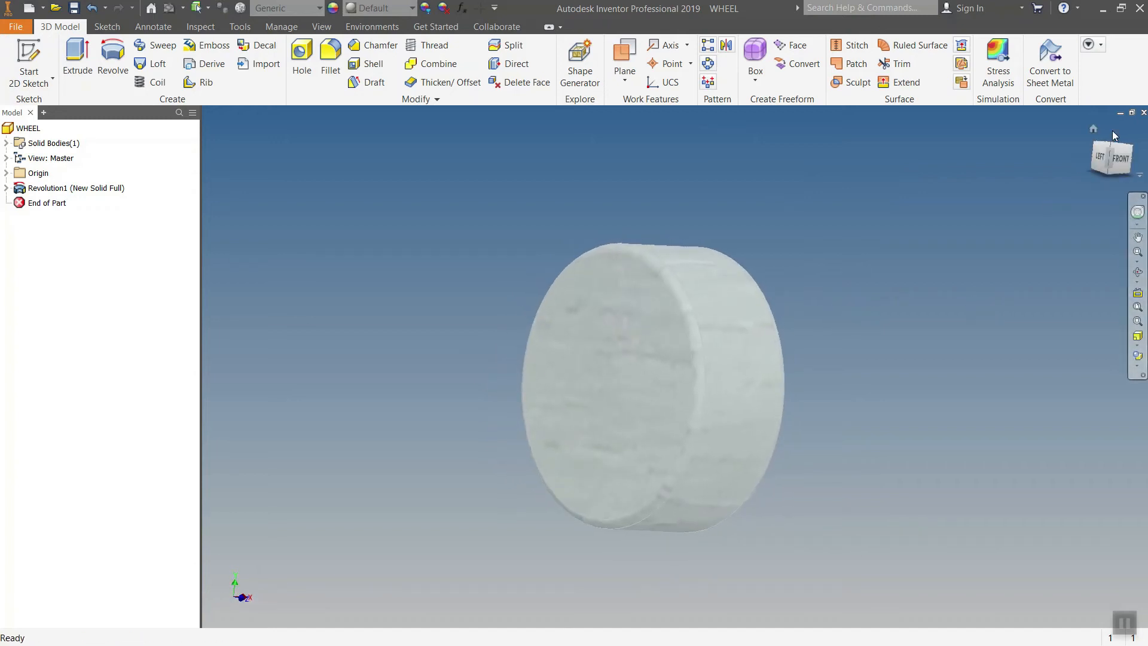
Close the wheel part and create a new part from the Standard.ipt template.
click(1143, 114)
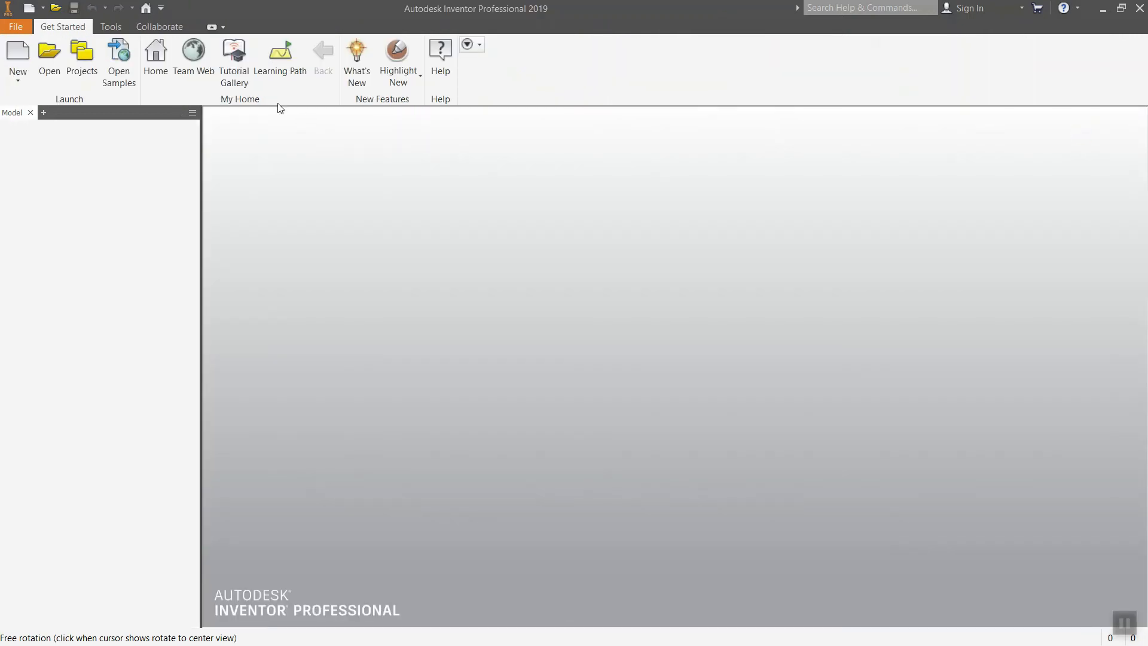
click(19, 57)
click(565, 214)
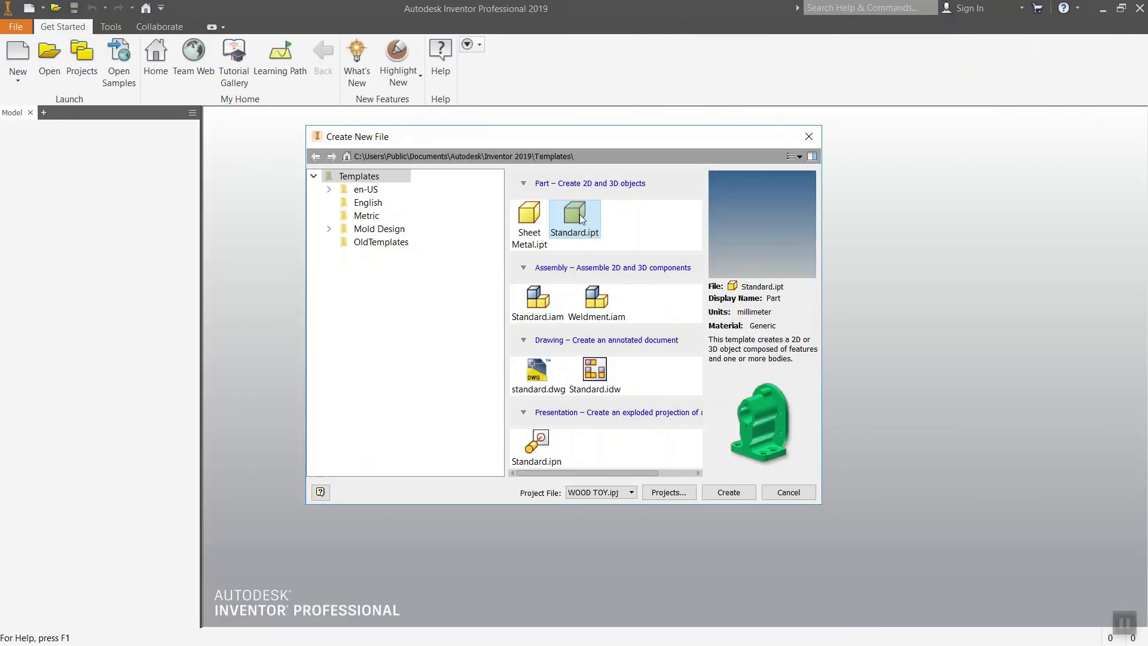
double_click(576, 216)
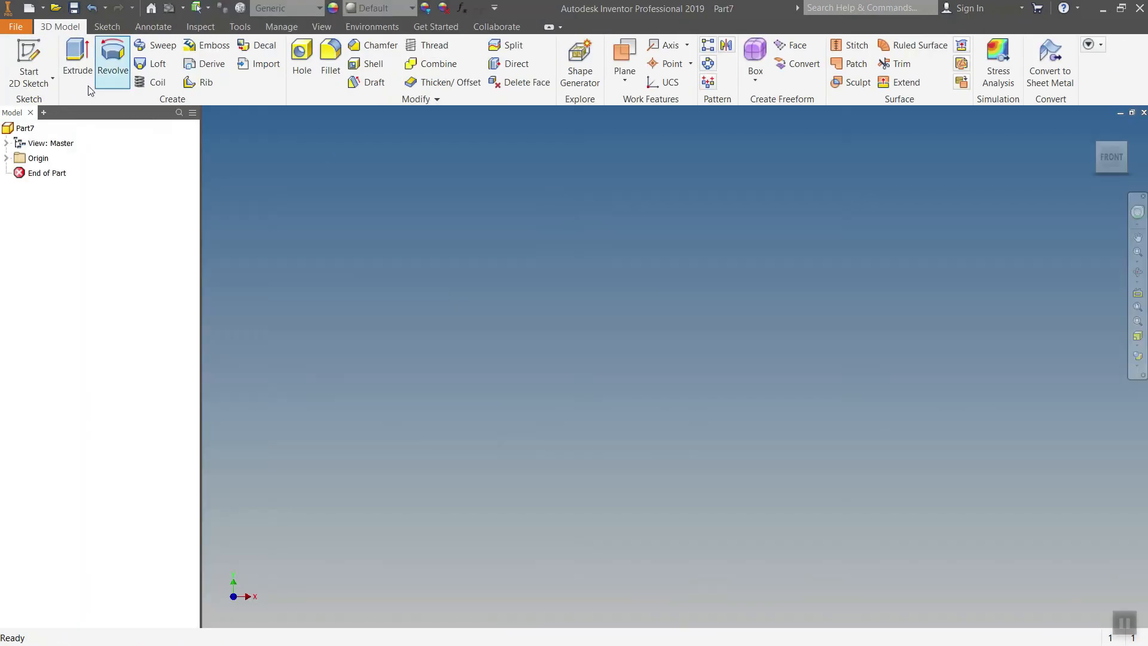
Start a sketch on the XY plane and draw a two-point rectangle about 4.5 mm high with its lower edge on the horizontal axis.
click(29, 55)
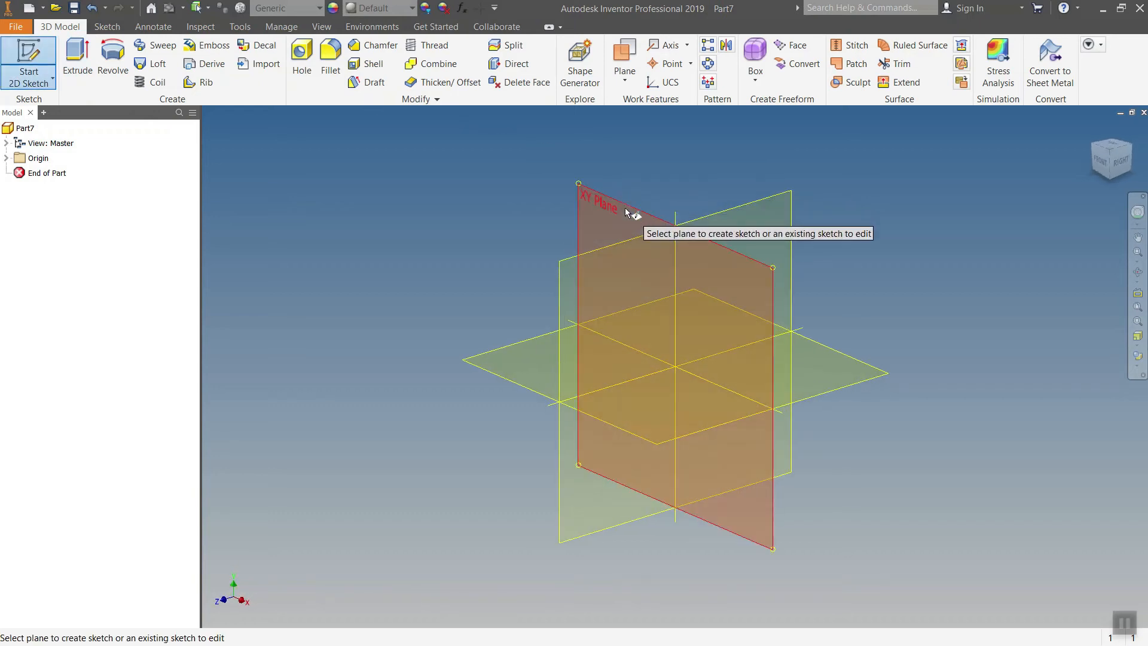
drag(626, 207, 603, 213)
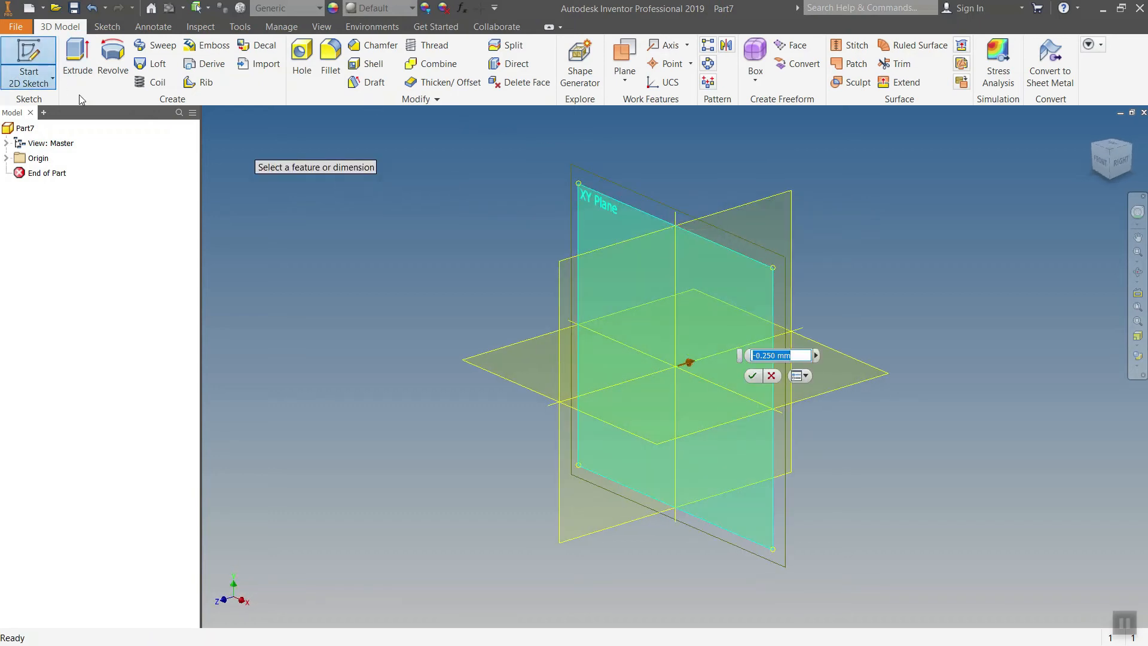
click(35, 55)
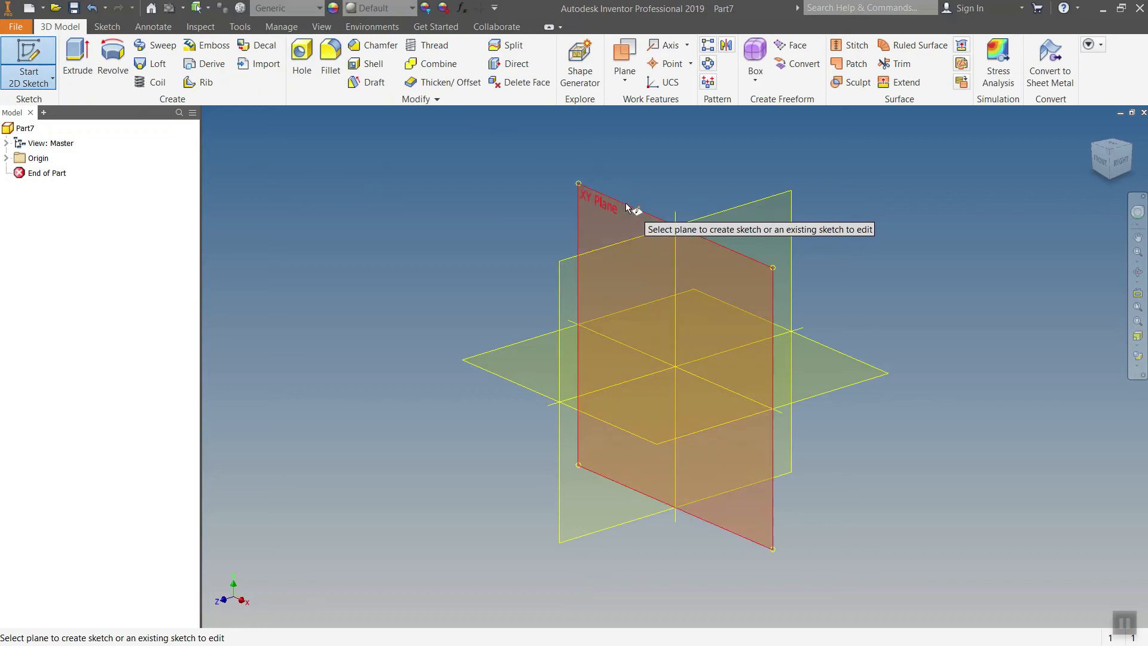
click(626, 207)
click(190, 76)
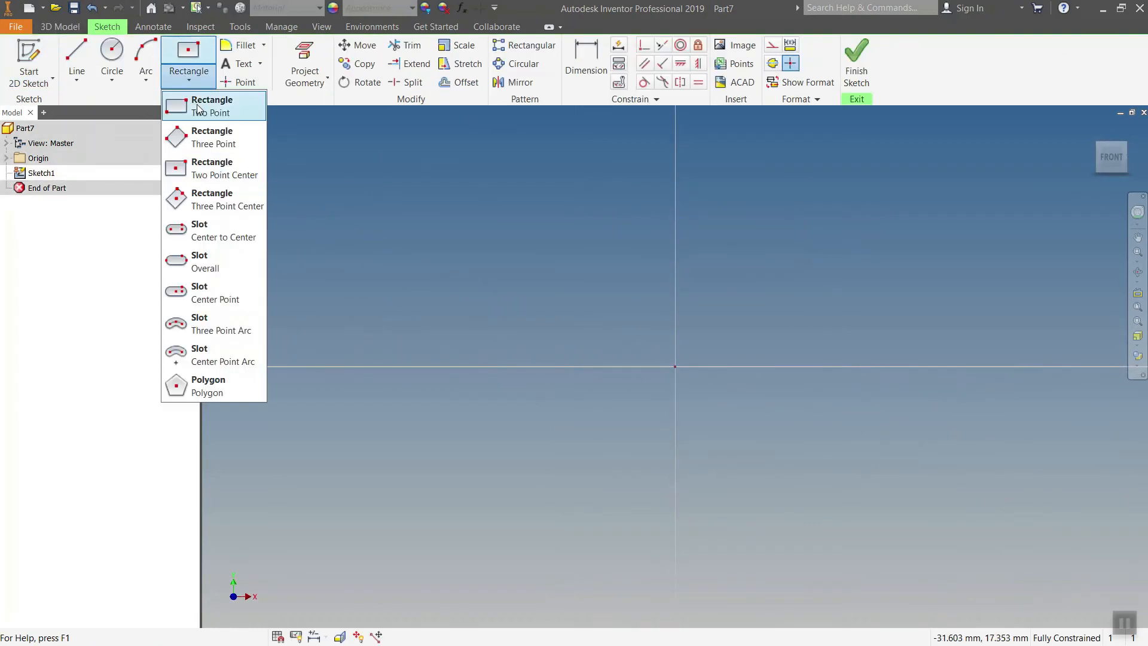
click(184, 106)
click(486, 299)
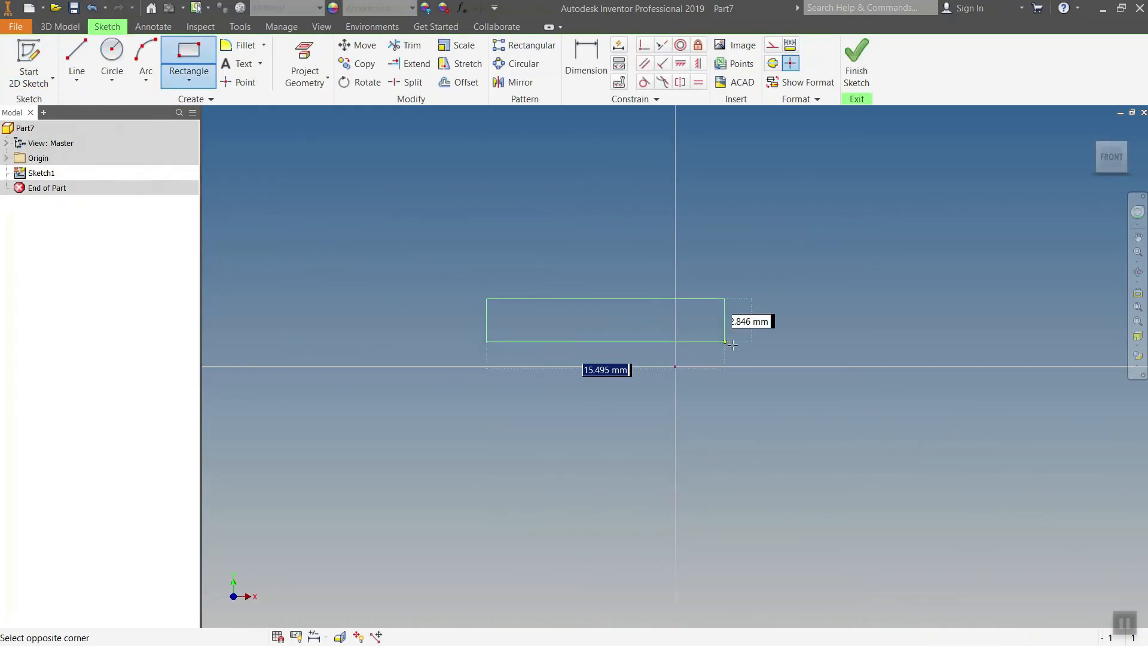
click(845, 366)
middle_drag(736, 423, 711, 434)
key(Escape)
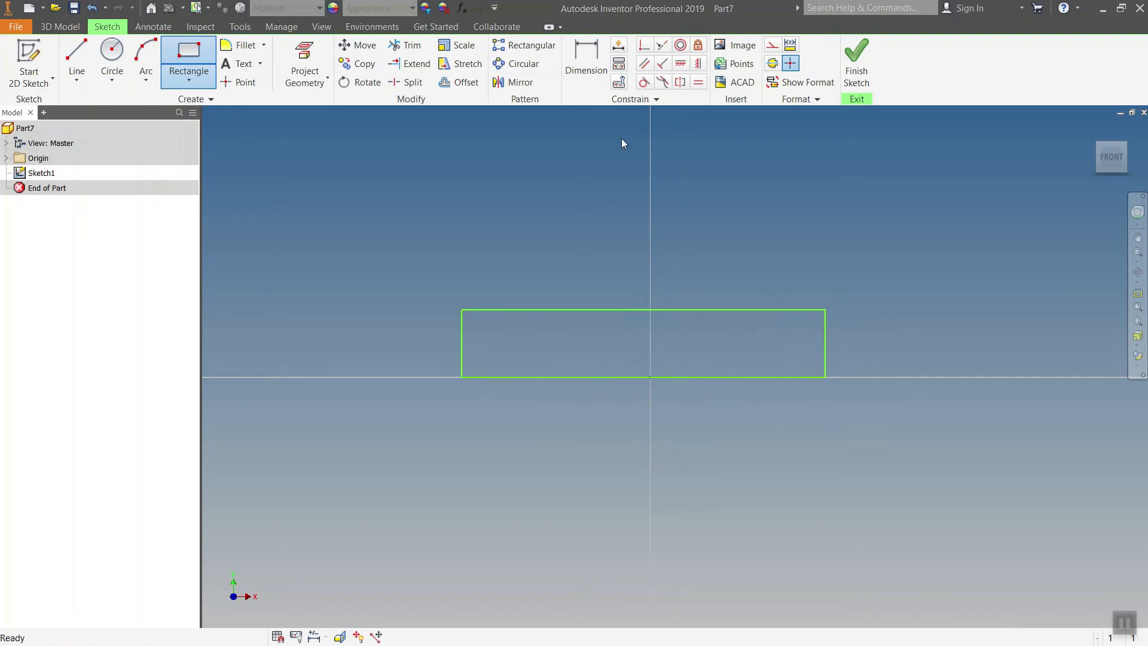
Make the midpoint of the rectangle's lower edge coincident with the origin and convert that edge to a centerline.
click(644, 46)
click(644, 377)
click(651, 376)
key(Escape)
click(712, 383)
click(772, 64)
Dimension the rectangle's upper edge from the centerline as a 10 mm diameter.
click(586, 66)
click(546, 315)
click(540, 381)
click(434, 381)
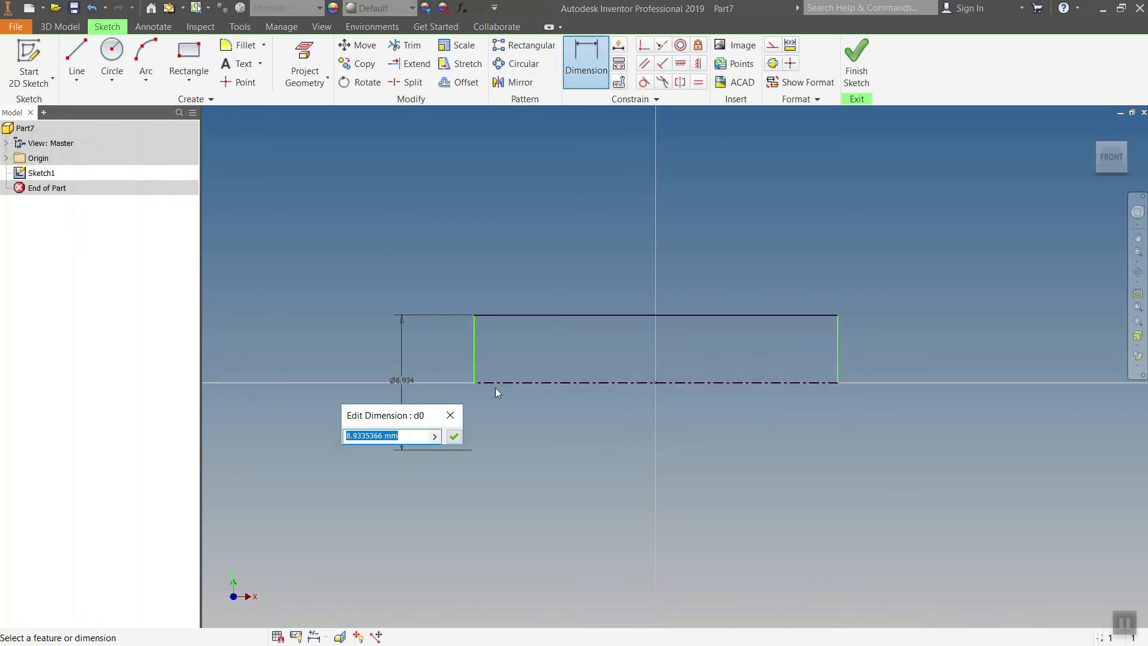
text(10)
key(Return)
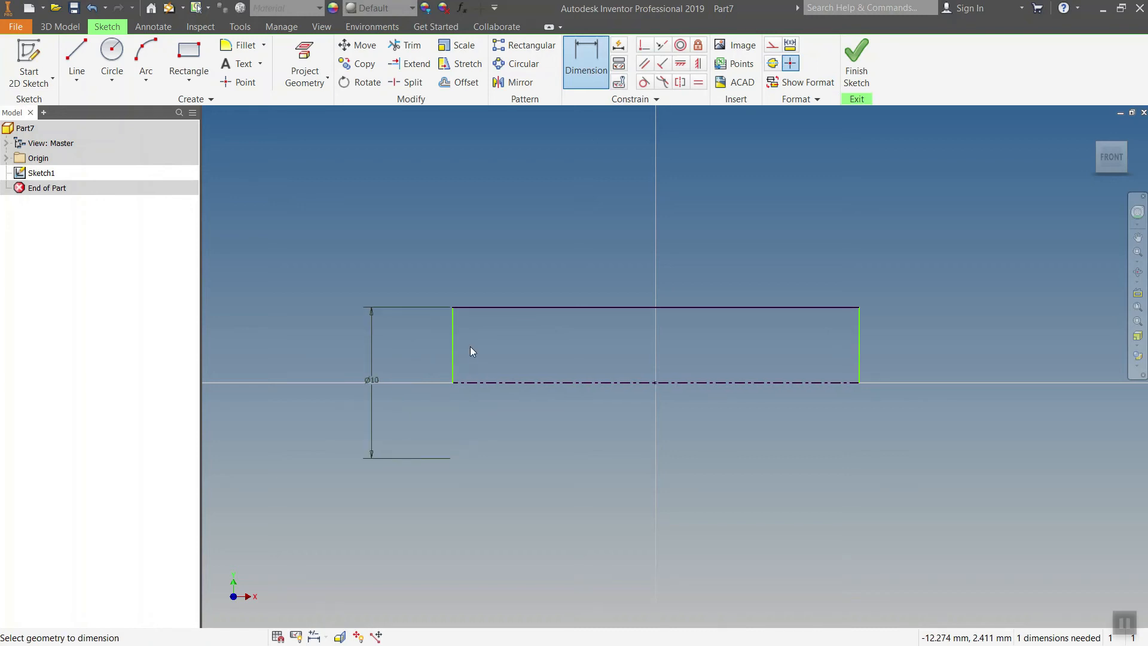
Dimension the rectangle's horizontal length as 57 mm.
click(856, 357)
click(717, 245)
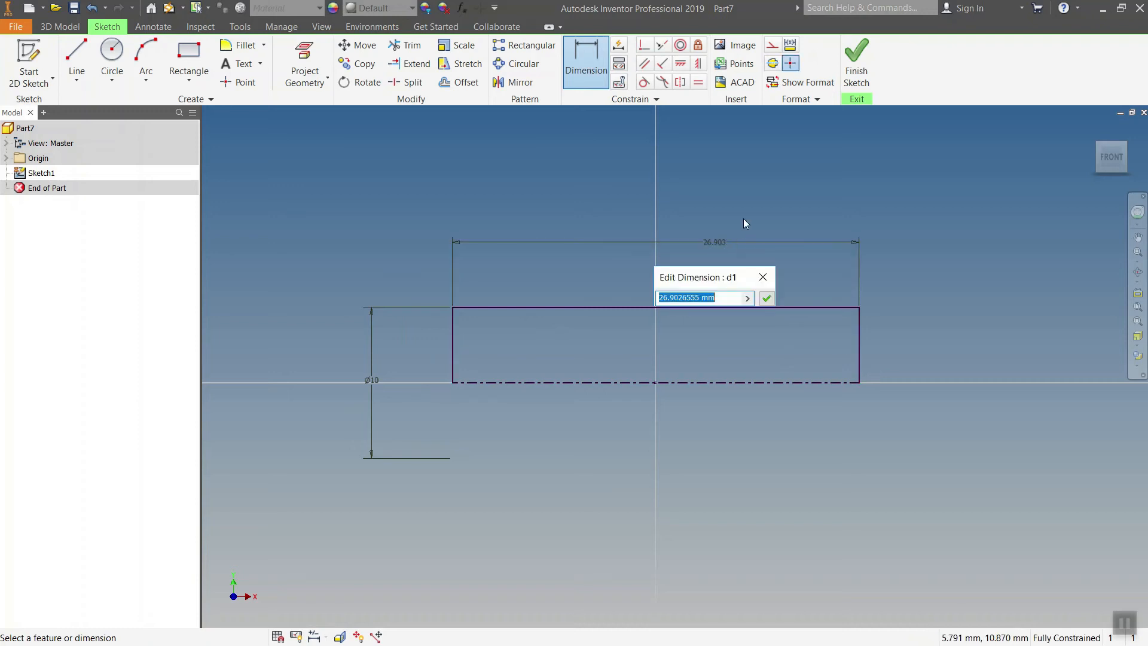
text(57)
key(Return)
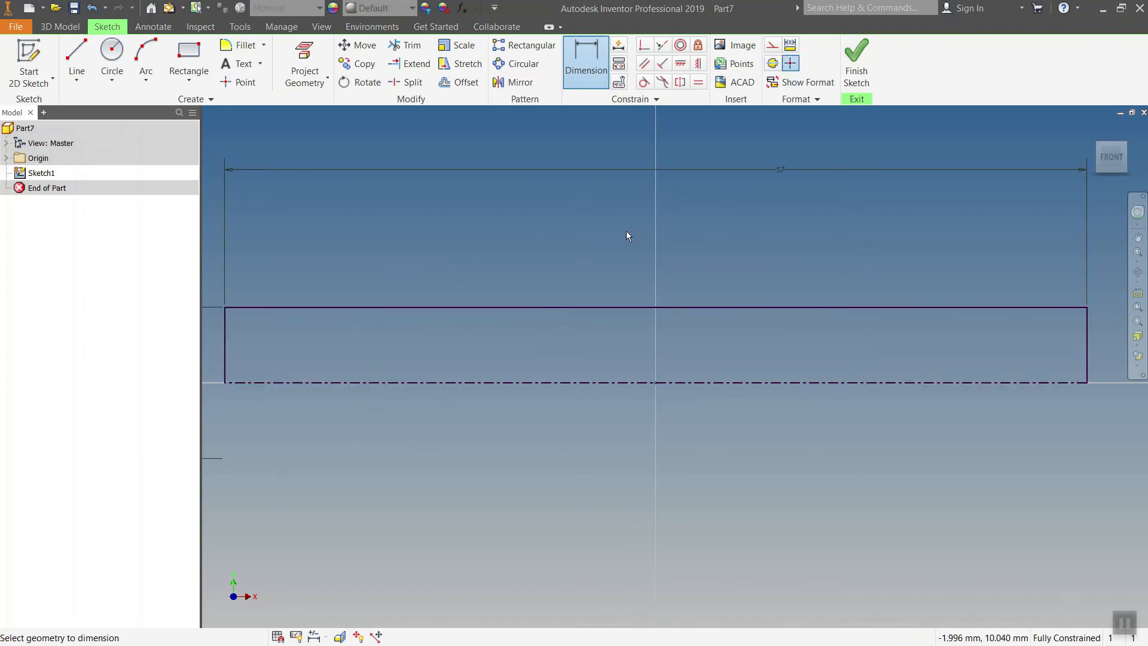
Fillet both upper corners of the rectangle with a 1 mm radius.
click(242, 45)
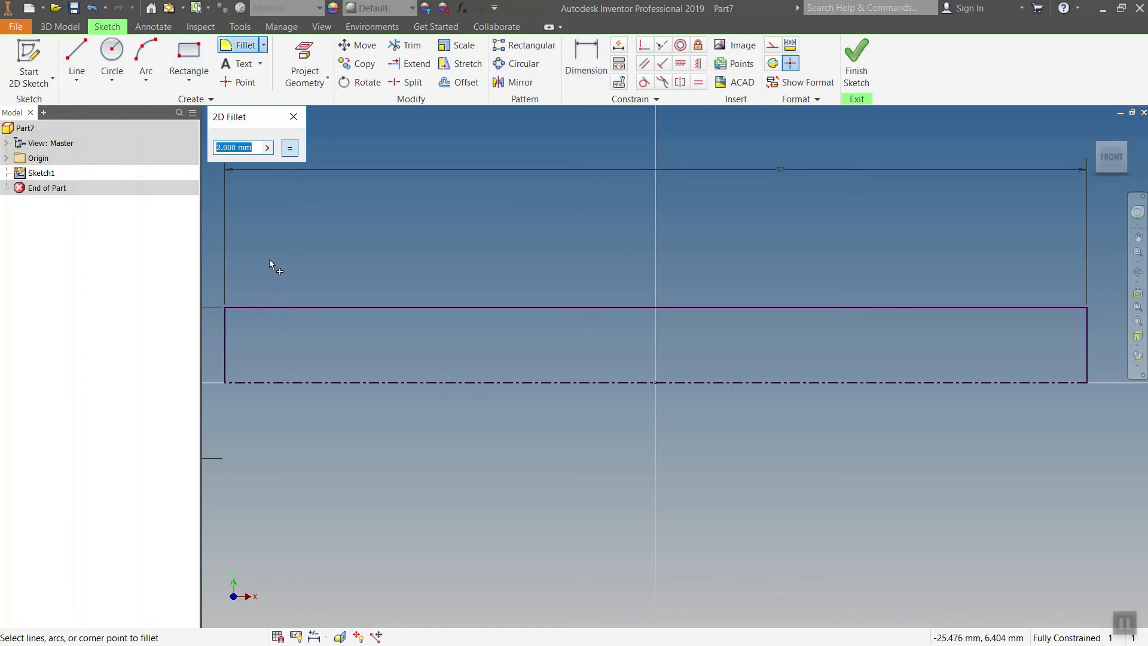
middle_drag(270, 259, 329, 274)
click(253, 152)
text(1)
click(285, 331)
scroll(444, 302, up, 5)
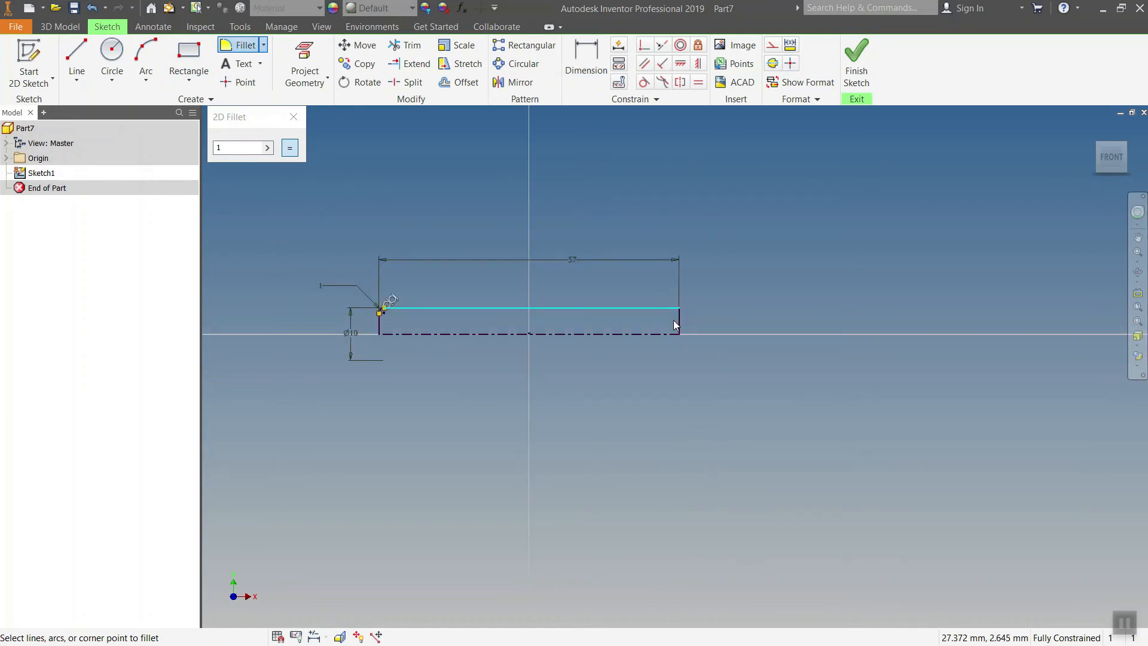
middle_drag(688, 324, 700, 374)
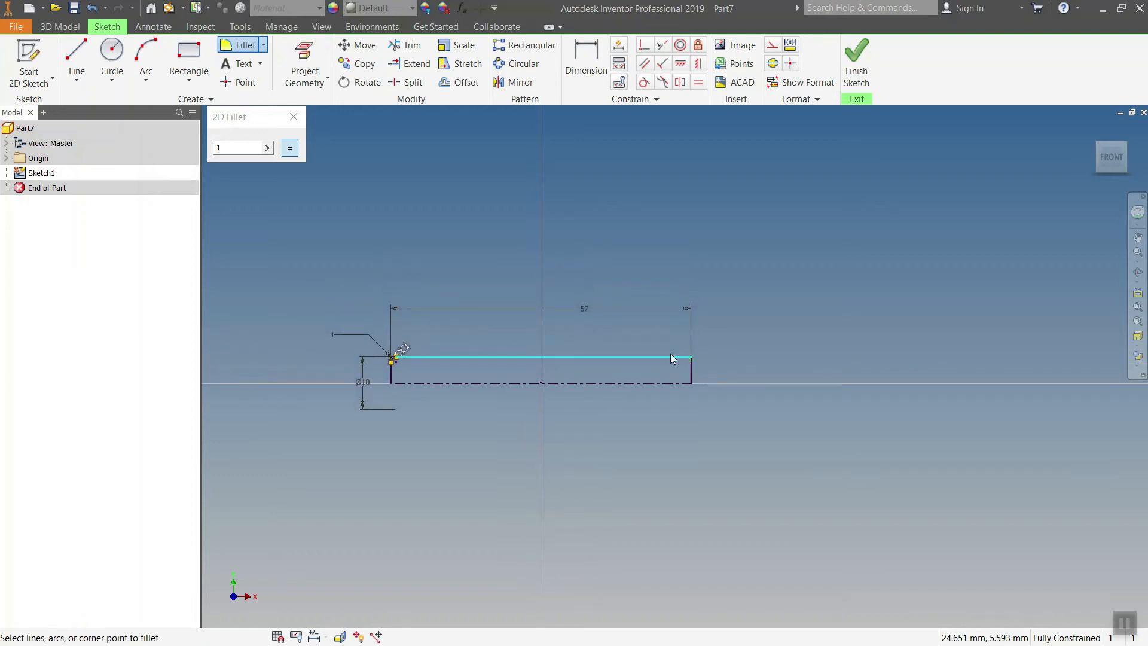
click(692, 366)
middle_drag(768, 356, 772, 370)
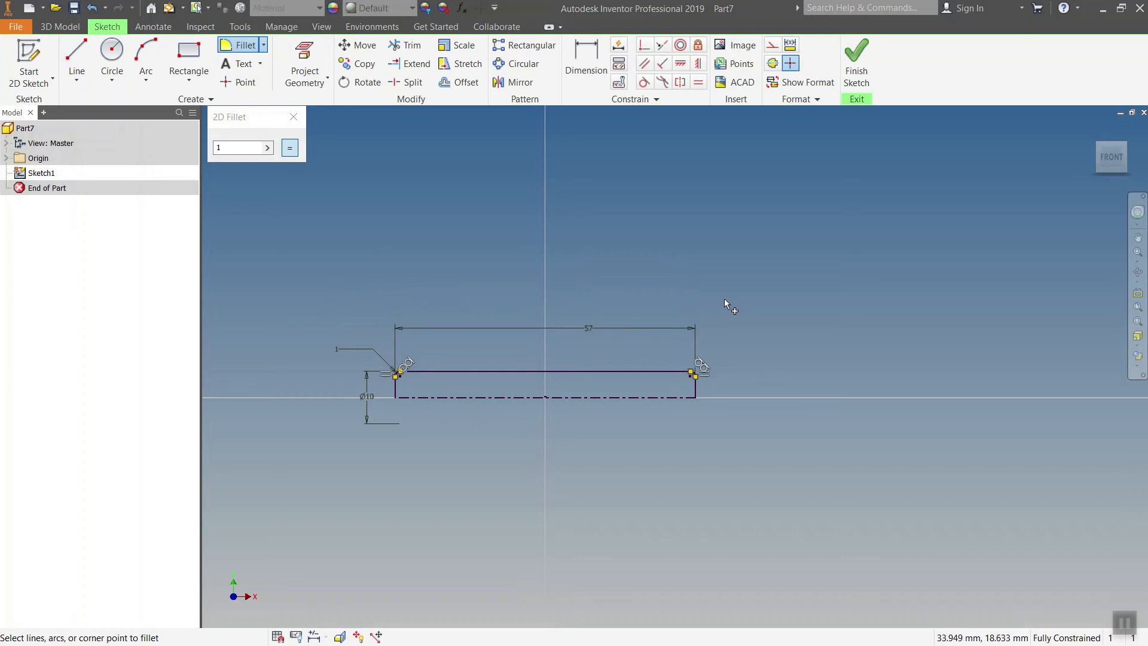
key(Escape)
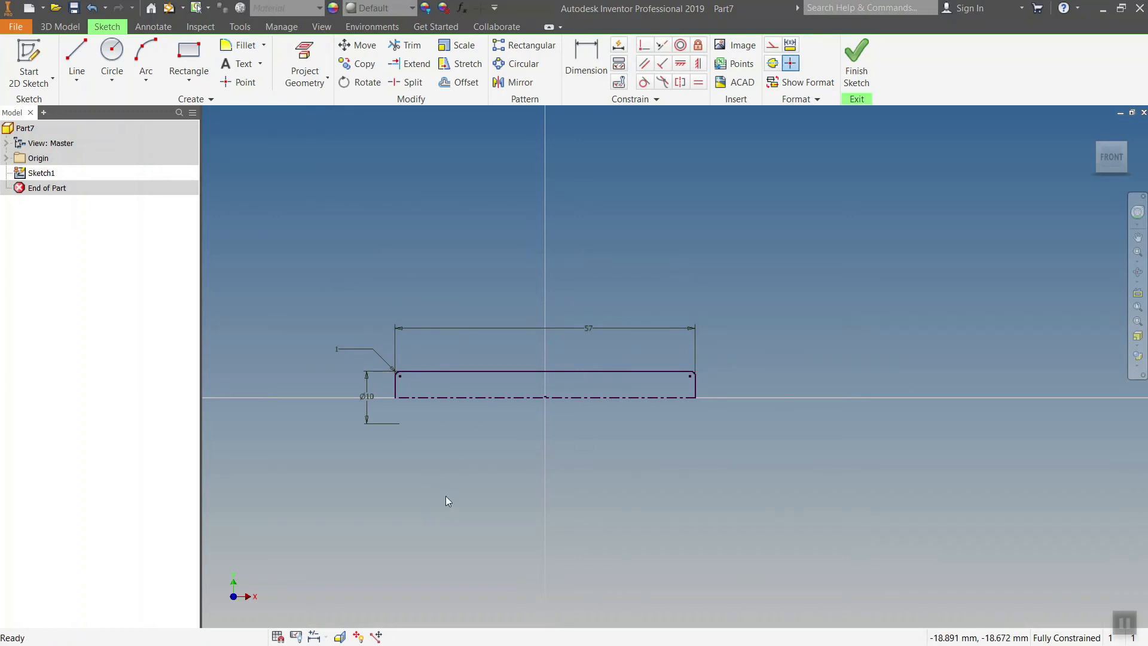
Set the profile's diameter dimension to 9.5 mm and revolve the profile a full turn about the centerline.
double_click(365, 413)
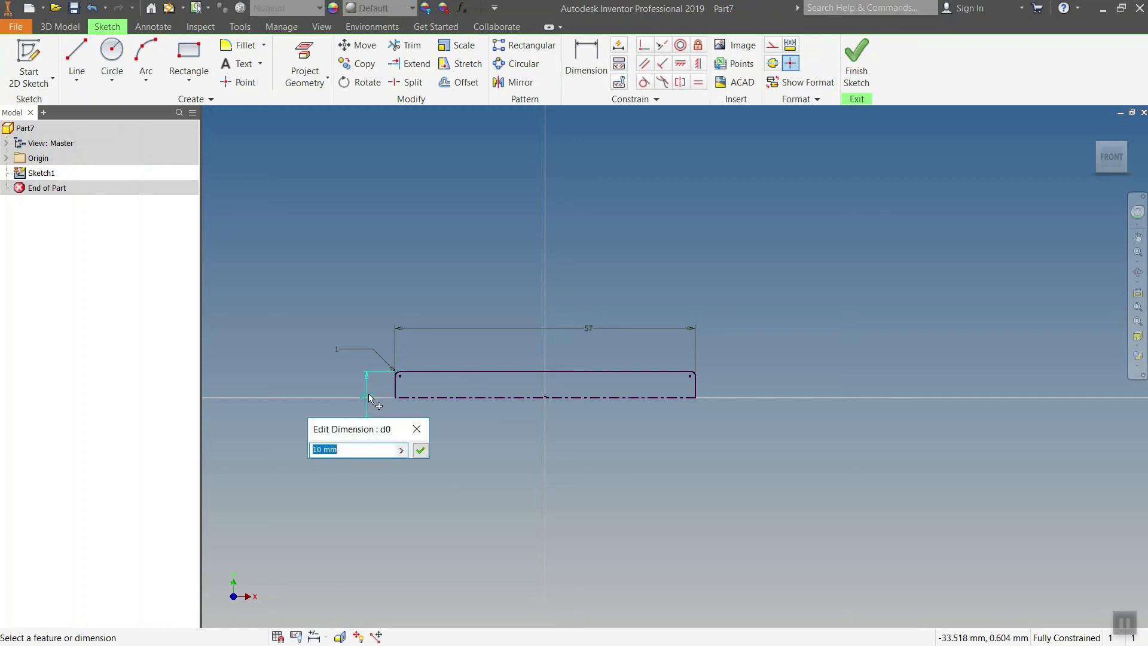
key(Return)
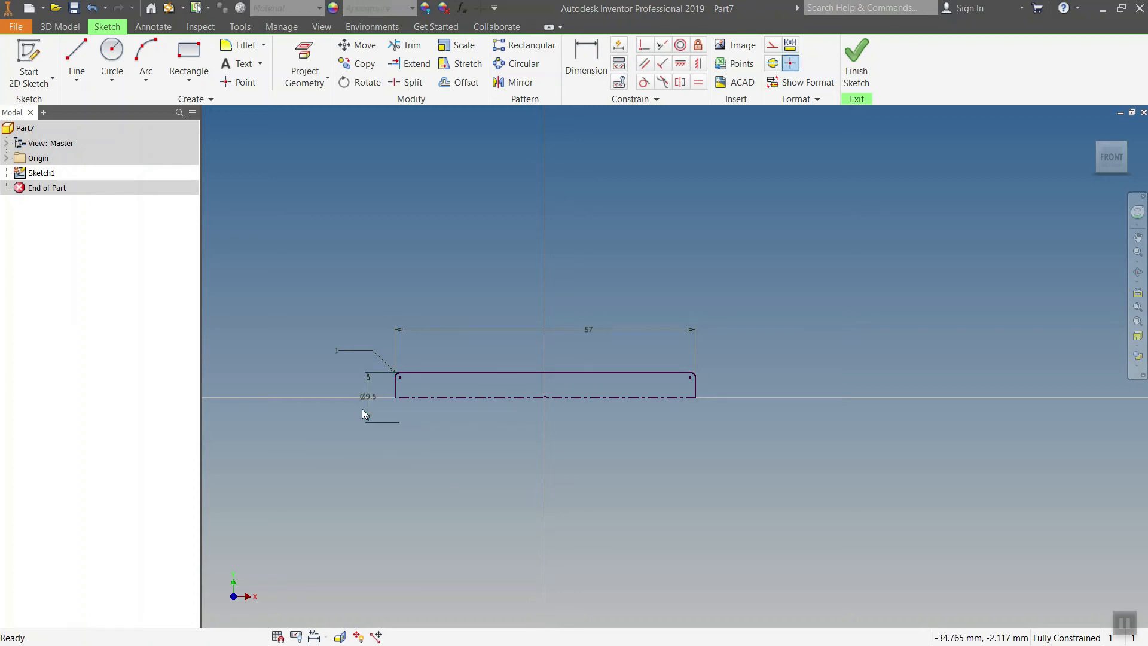
click(62, 26)
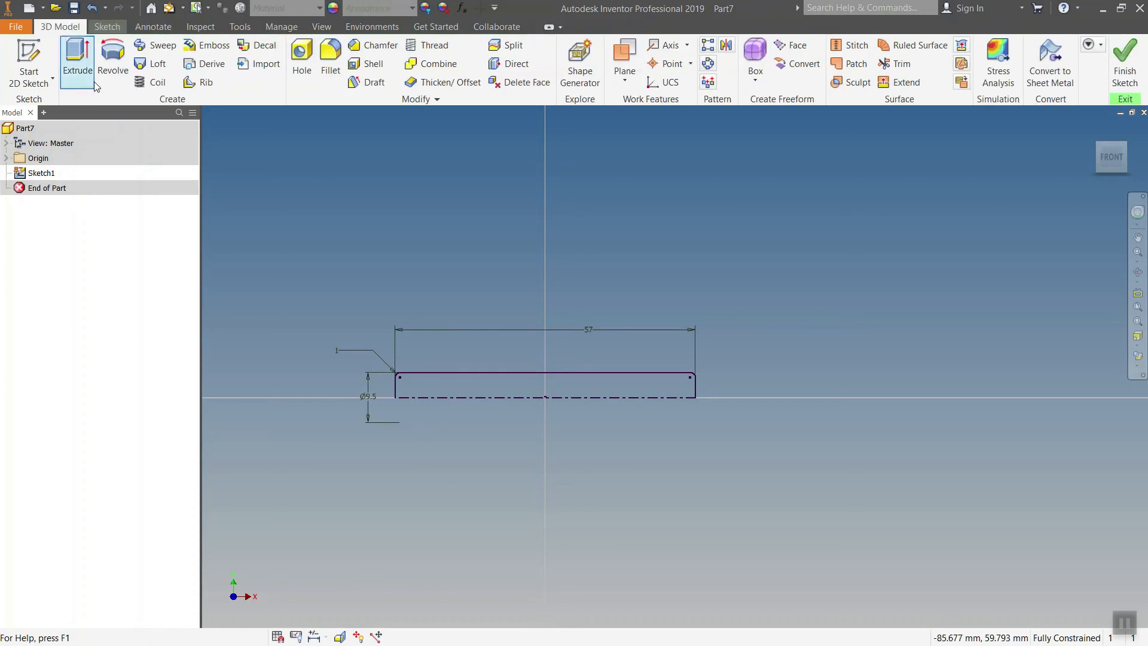
click(113, 57)
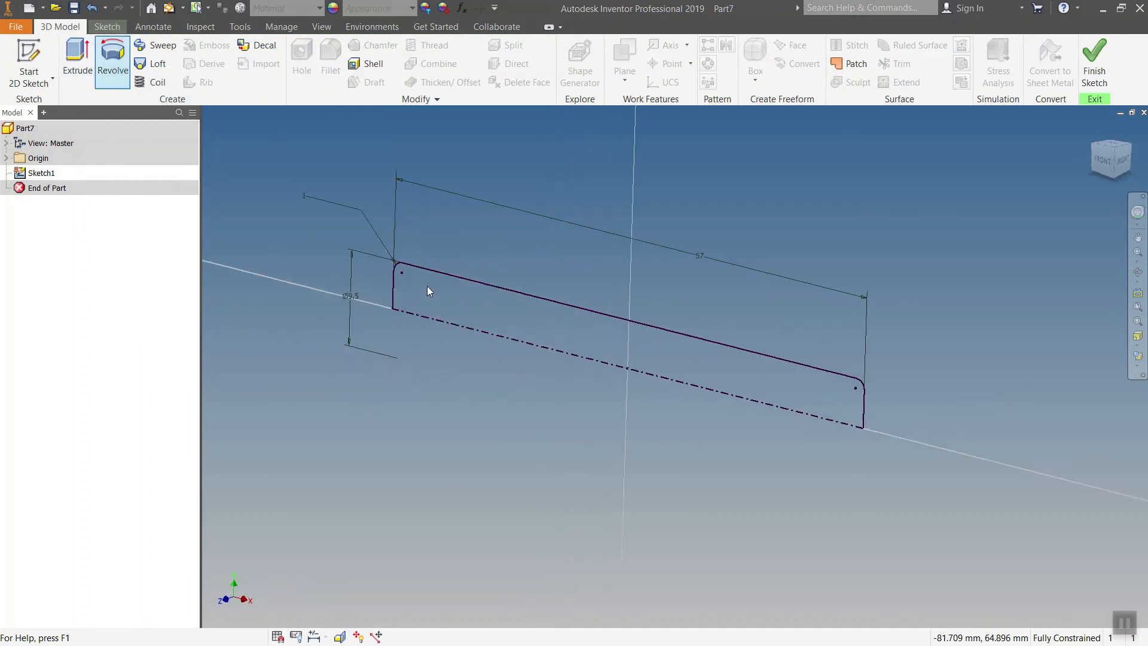
click(335, 288)
middle_drag(399, 376, 447, 395)
Save the revolved part as AXLE in the 3d folder.
key(ctrl+s)
text(AXLE)
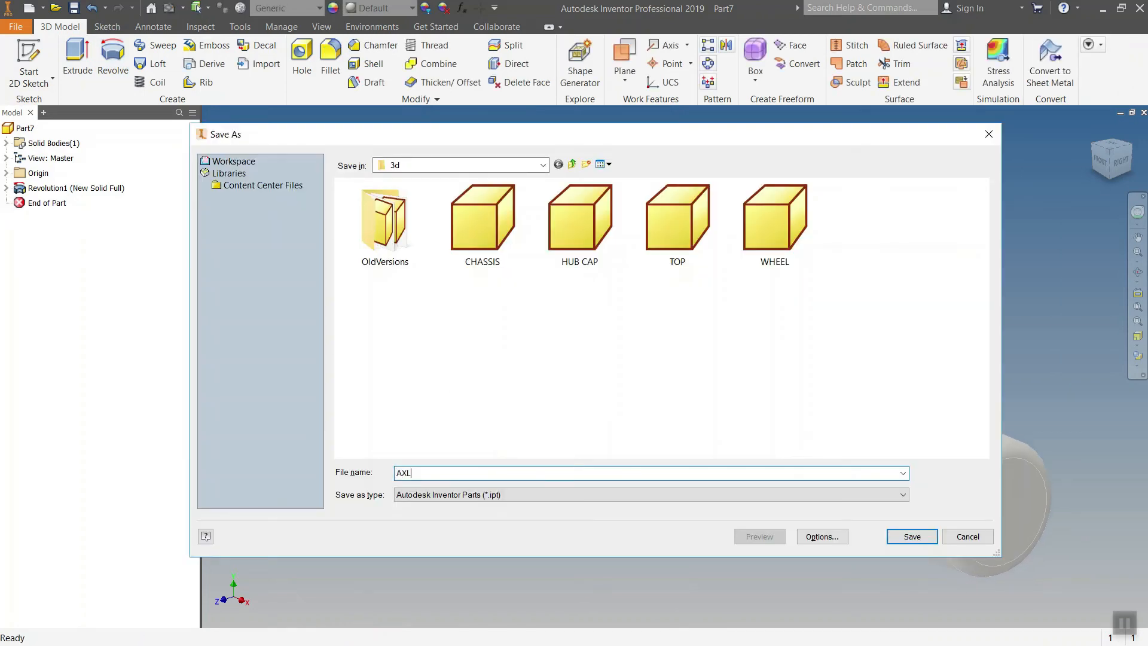
click(905, 536)
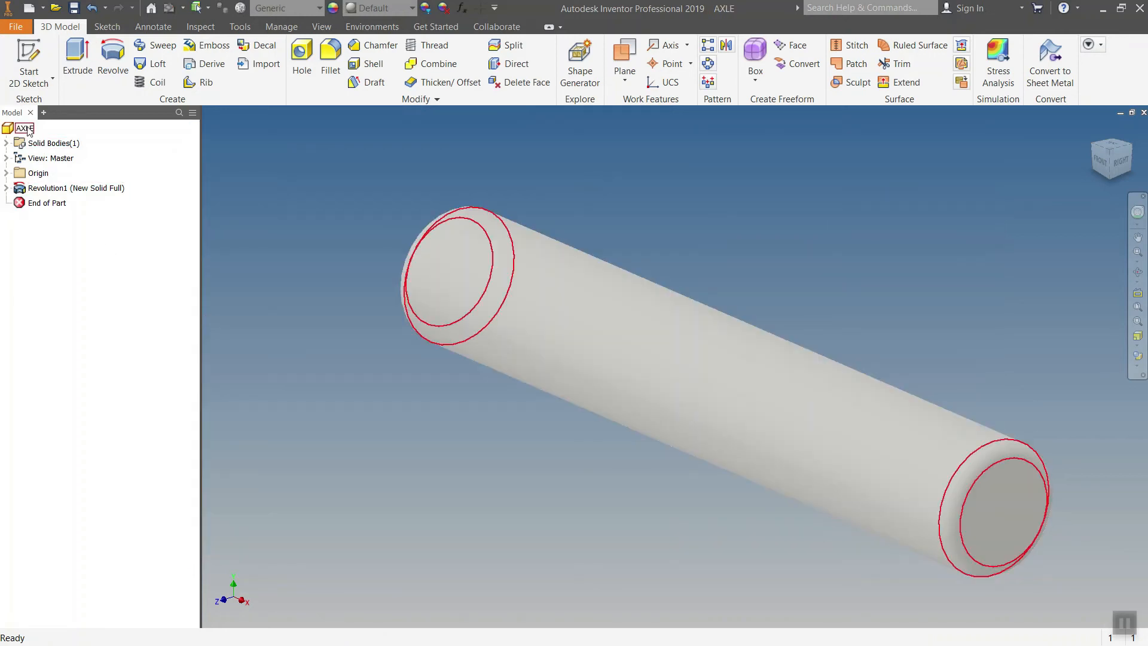
Apply the Wood - Painted White appearance to the whole axle part.
click(427, 8)
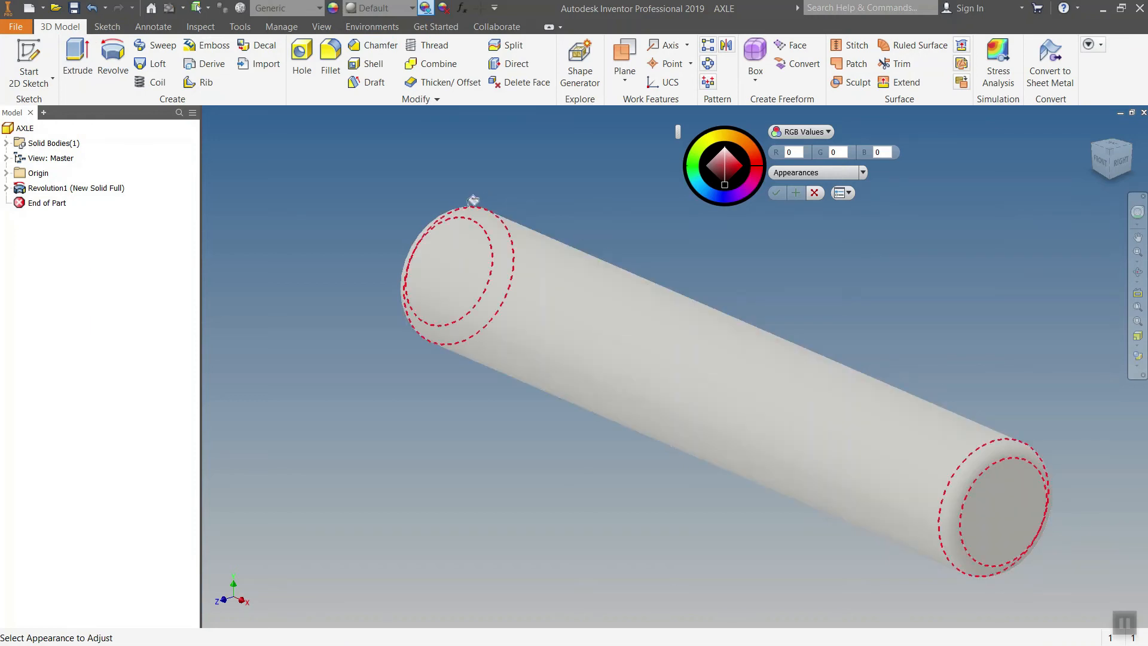
click(472, 200)
click(863, 173)
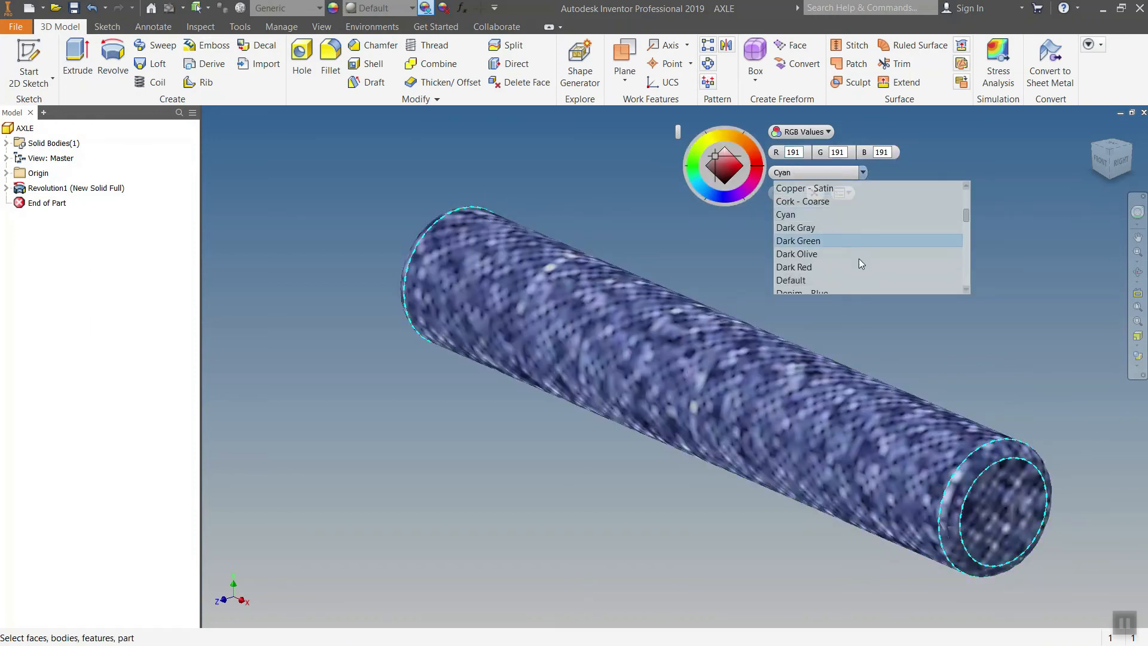
scroll(859, 249, down, 2)
drag(967, 217, 960, 286)
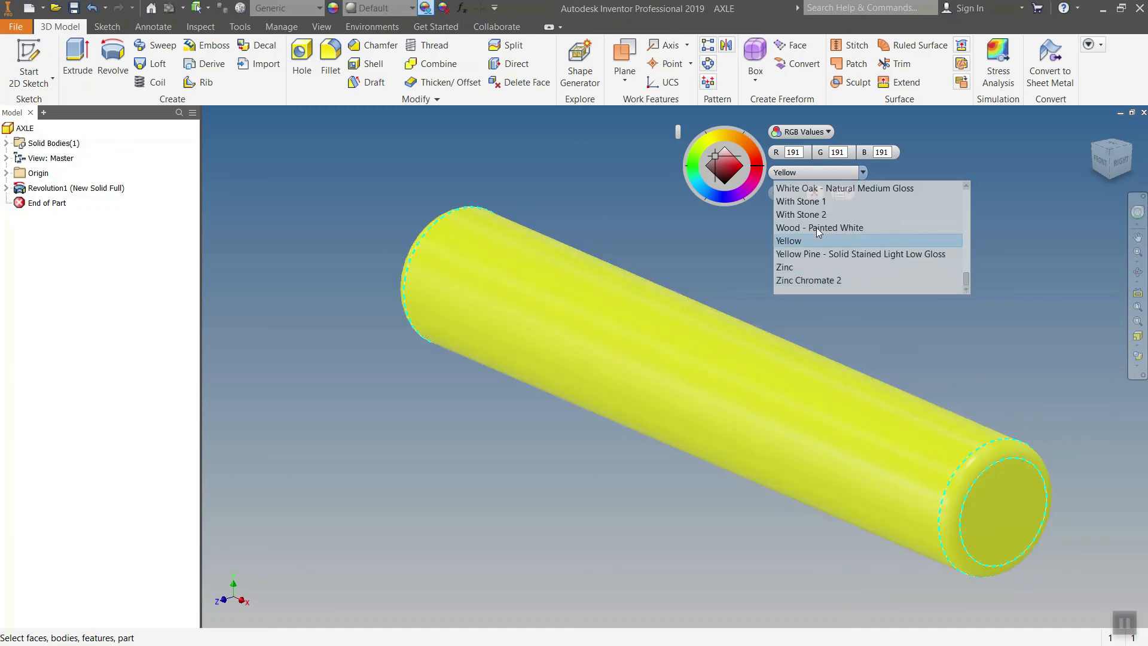
click(816, 227)
click(777, 192)
middle_drag(831, 264, 724, 260)
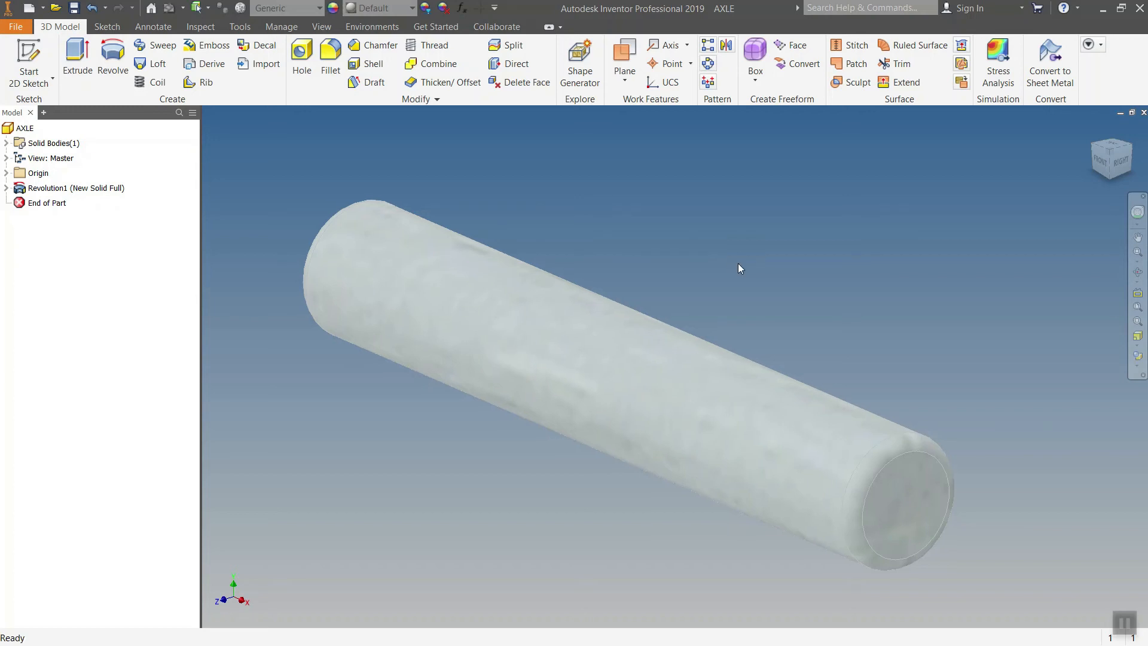
Close the axle part and create a new assembly from the Standard.iam template.
click(1143, 112)
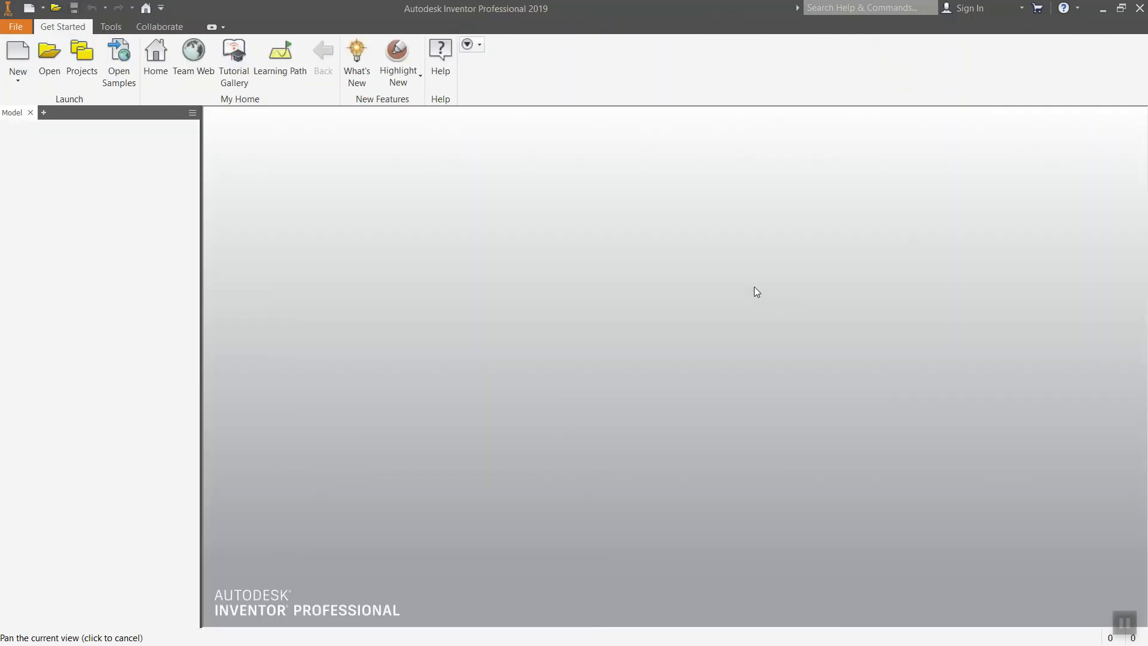
click(18, 55)
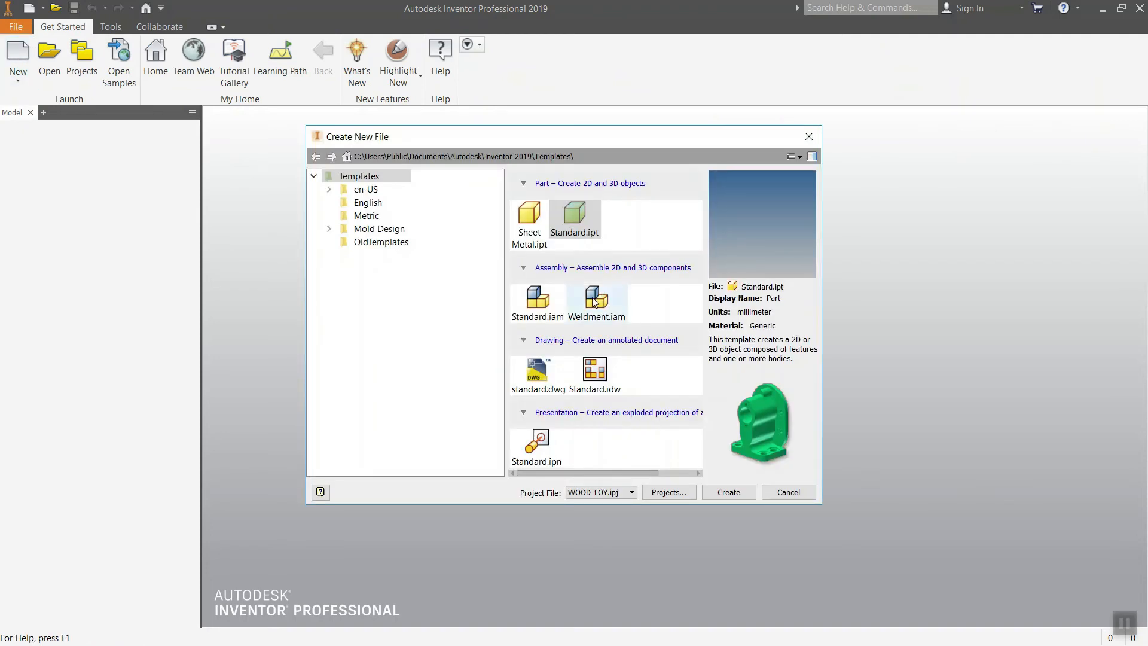
double_click(539, 299)
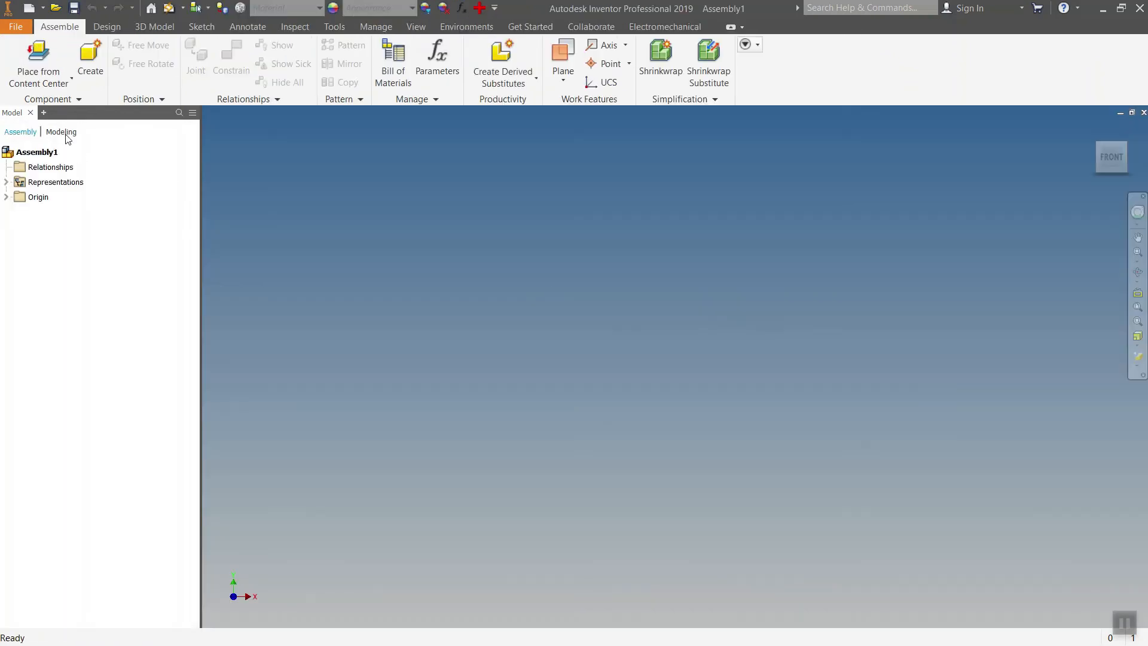
Place one instance each of the AXLE, CHASSIS, HUB CAP, TOP and WHEEL parts from the 3d folder into the assembly.
click(57, 83)
click(42, 104)
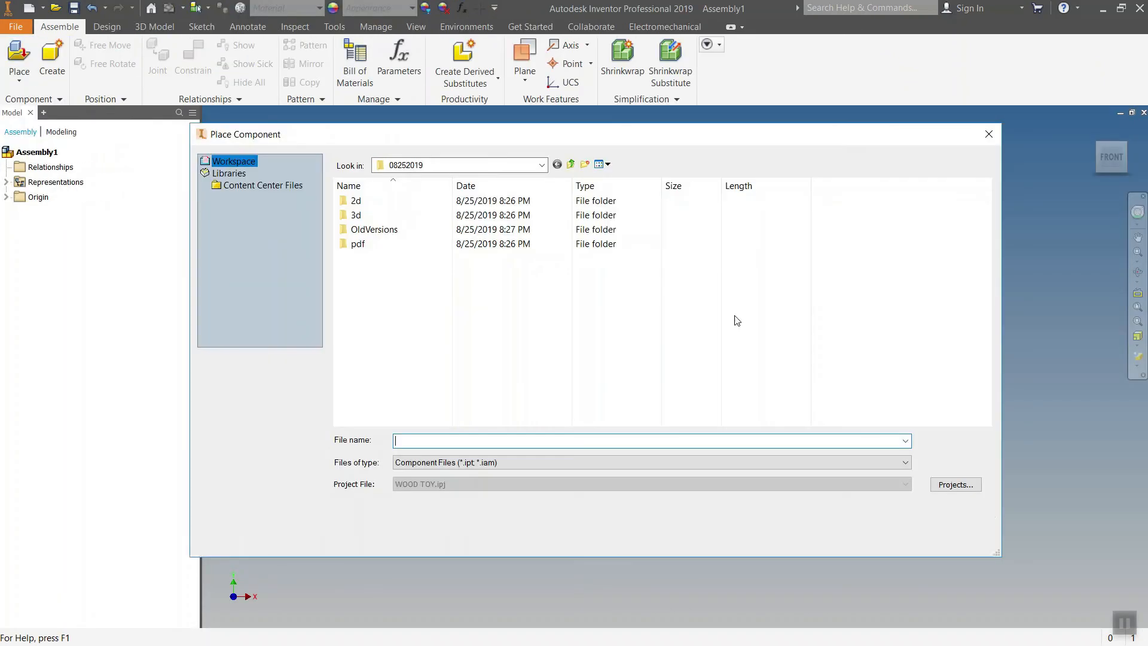
double_click(371, 216)
drag(931, 311, 435, 182)
click(888, 536)
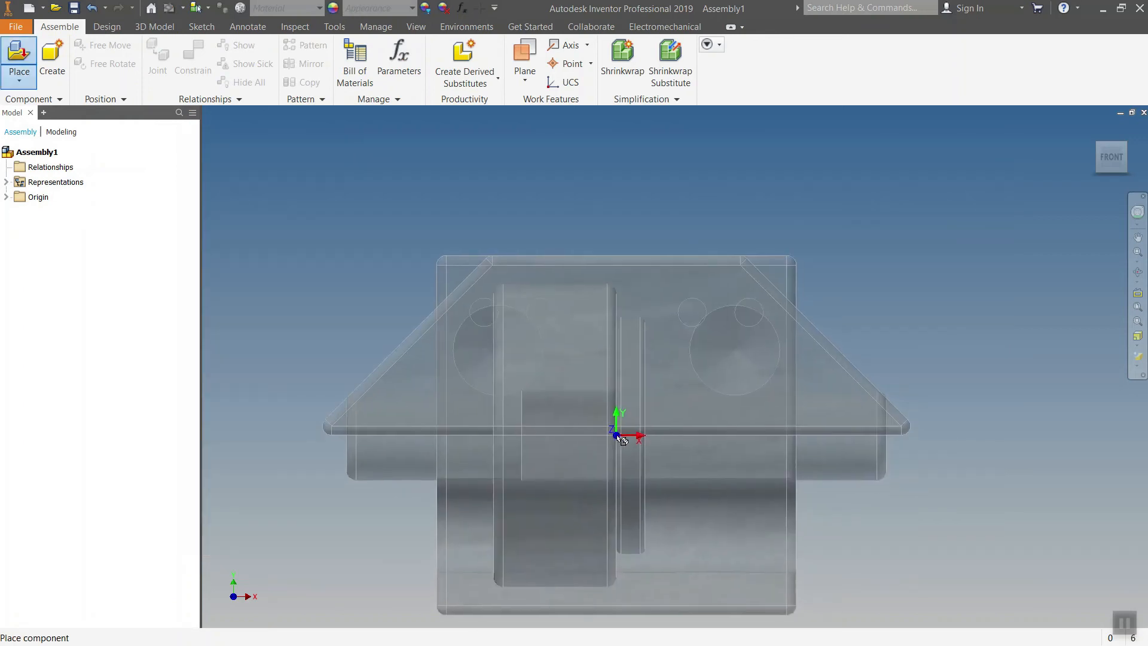
click(725, 465)
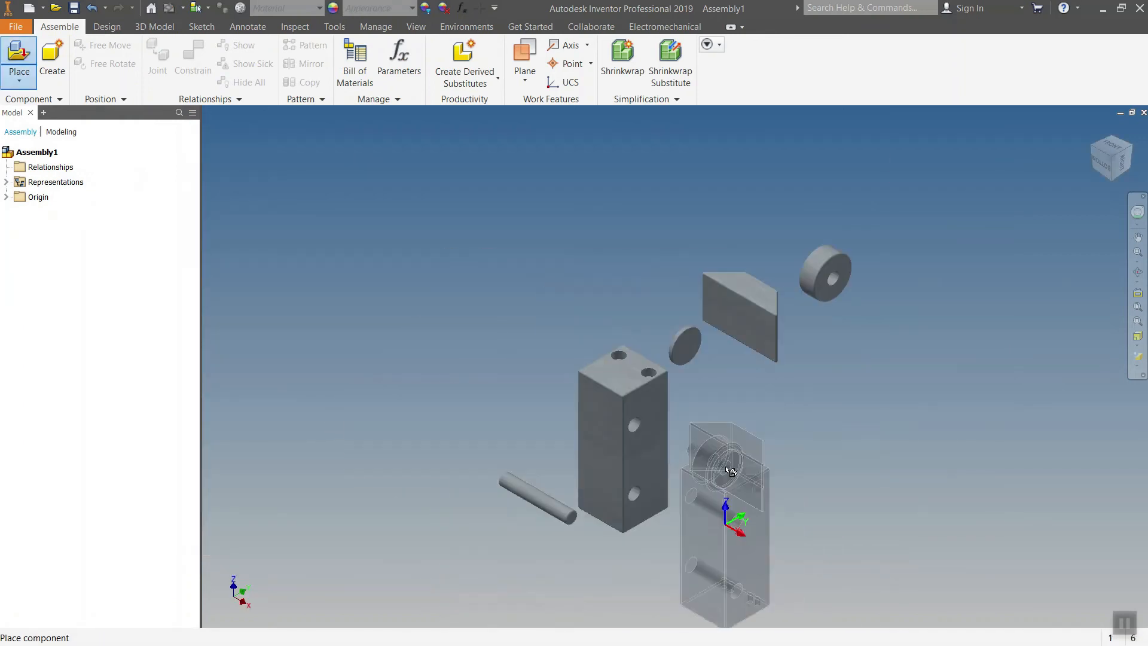
Move CHASSIS ahead of AXLE so it is the first component in the assembly order.
shift+middle_drag(488, 359, 582, 418)
scroll(615, 414, down, 5)
click(657, 342)
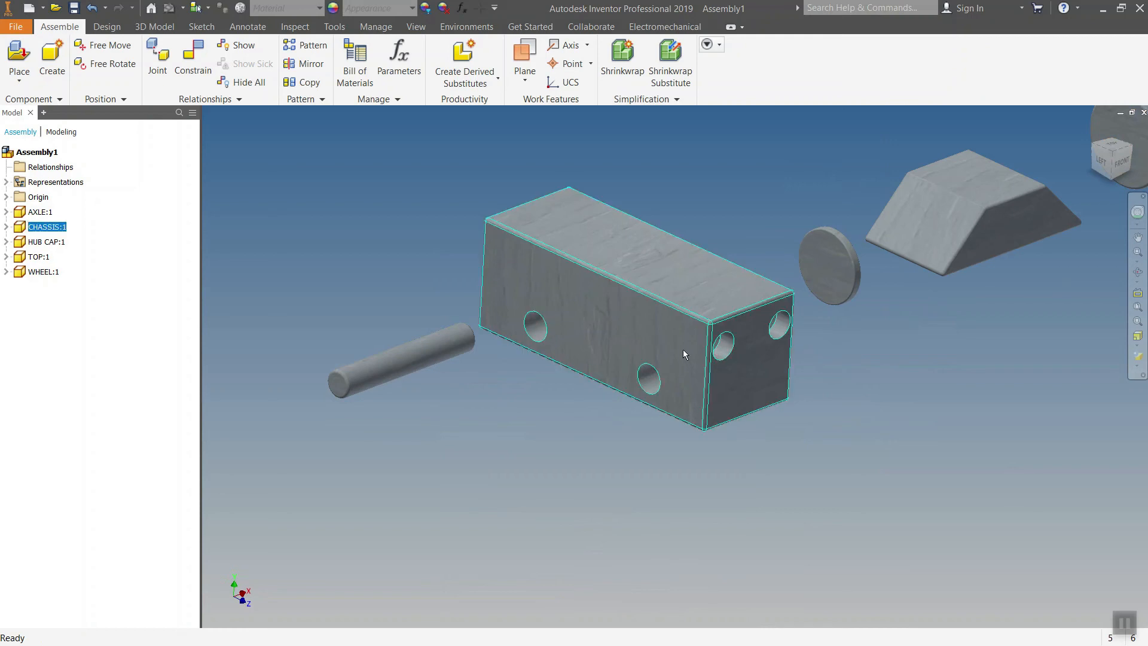
drag(22, 228, 34, 212)
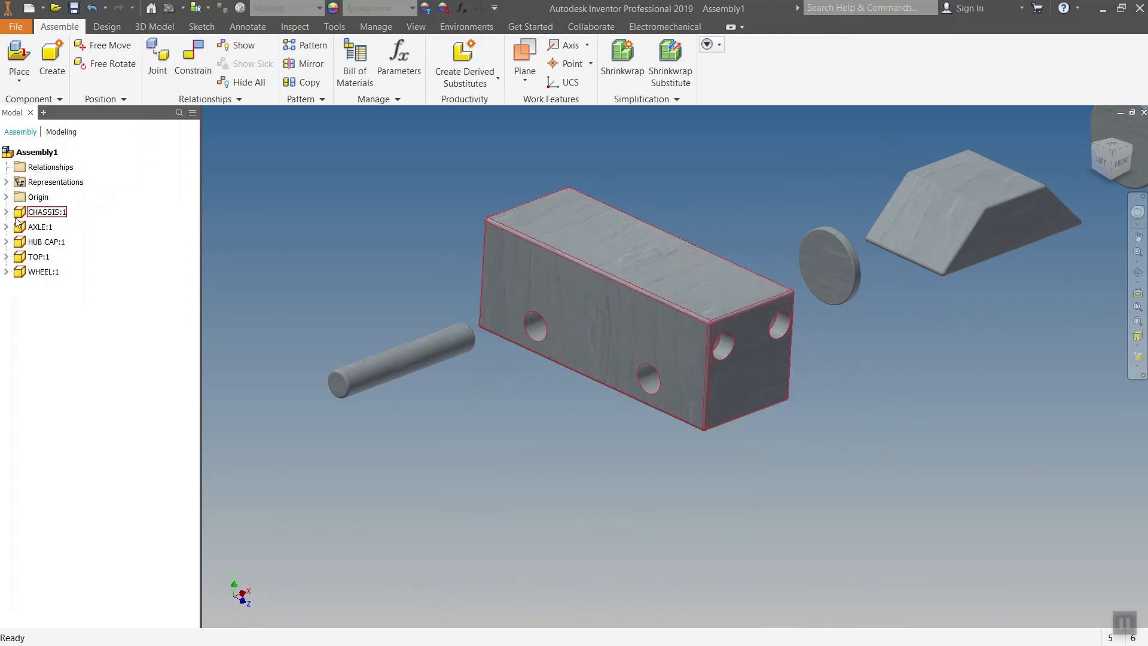
Constrain the chassis's YZ plane flush with the assembly's YZ origin plane at 0 mm offset.
click(6, 212)
click(18, 226)
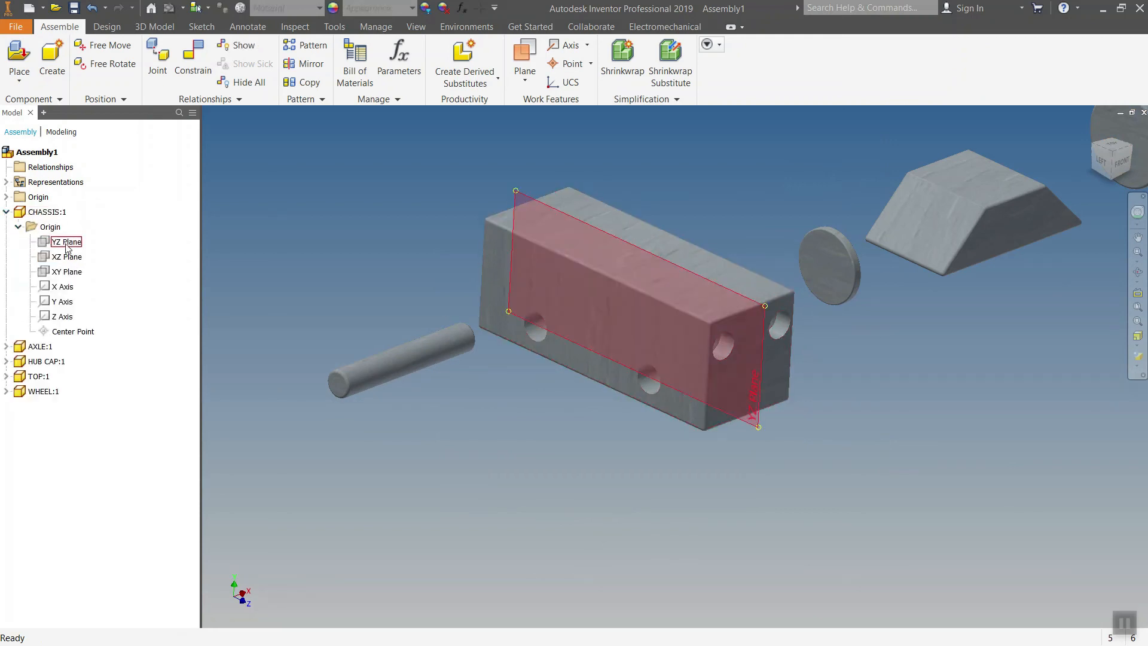
click(66, 241)
click(193, 54)
click(6, 197)
click(74, 213)
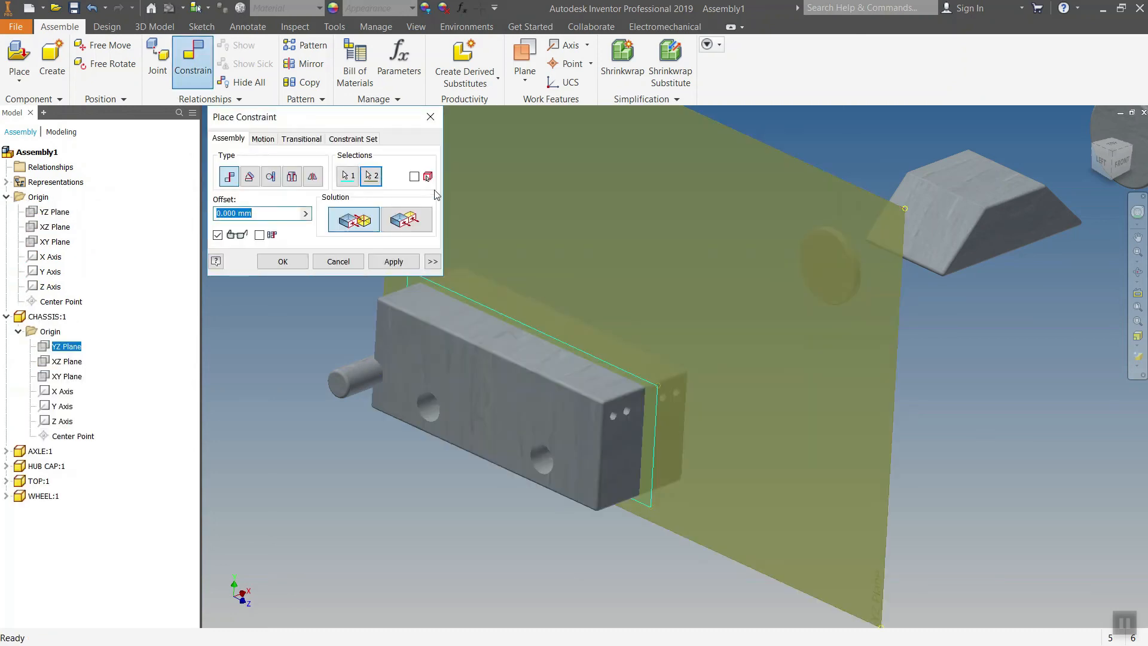
click(402, 223)
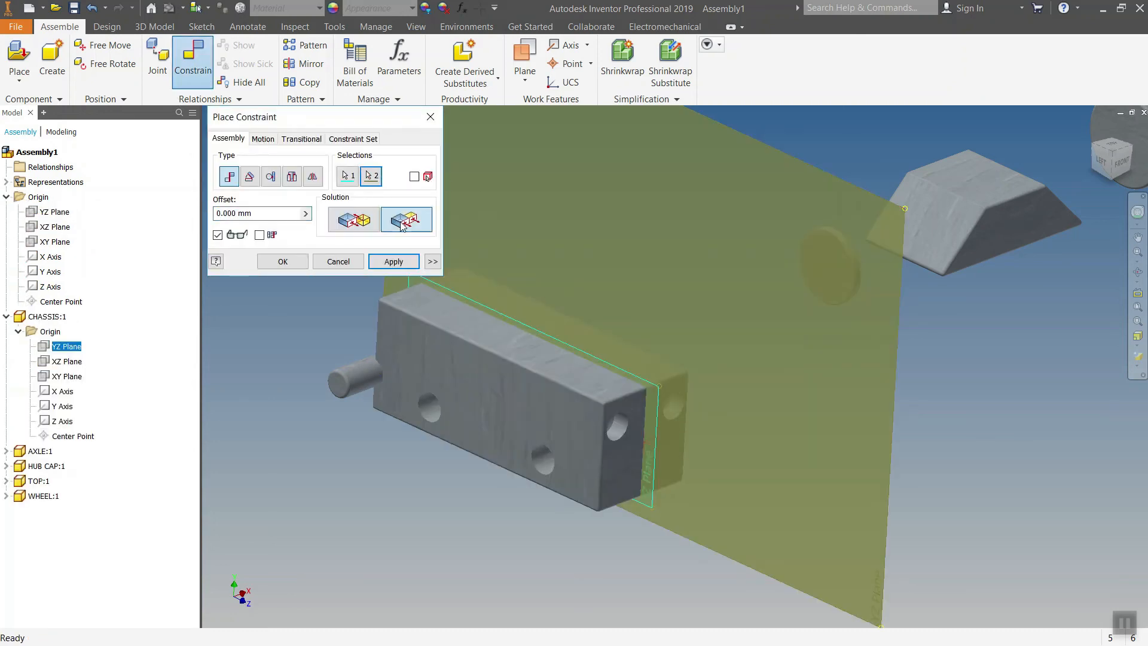
click(393, 264)
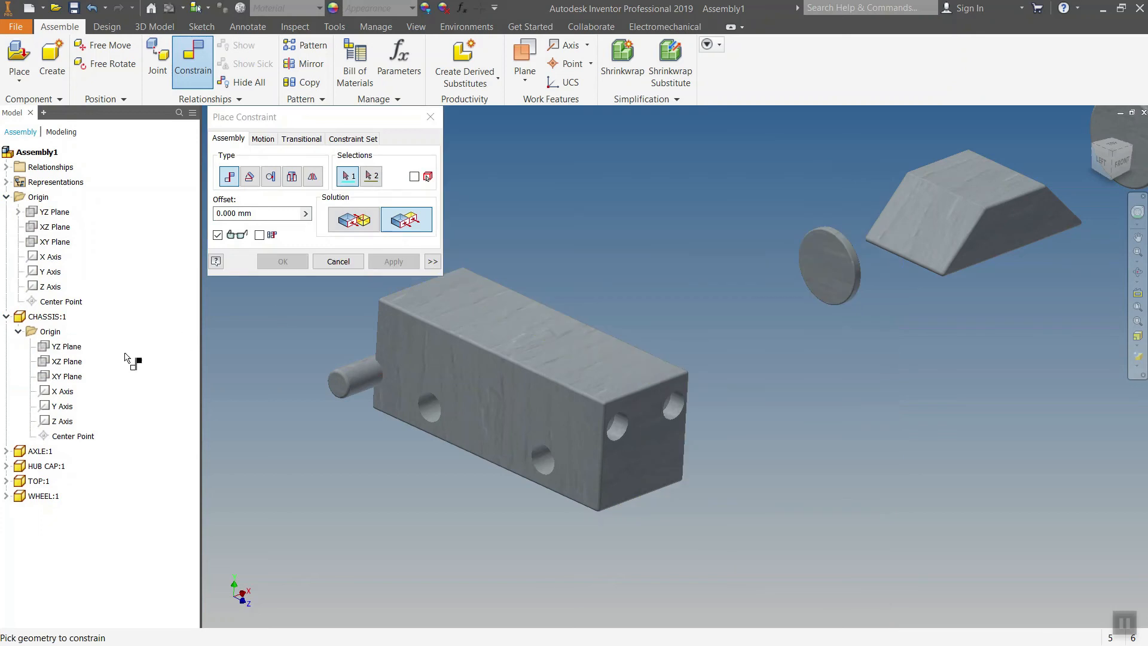
Constrain the chassis's XZ and XY planes flush with the matching assembly origin planes at 0 mm offset.
click(67, 363)
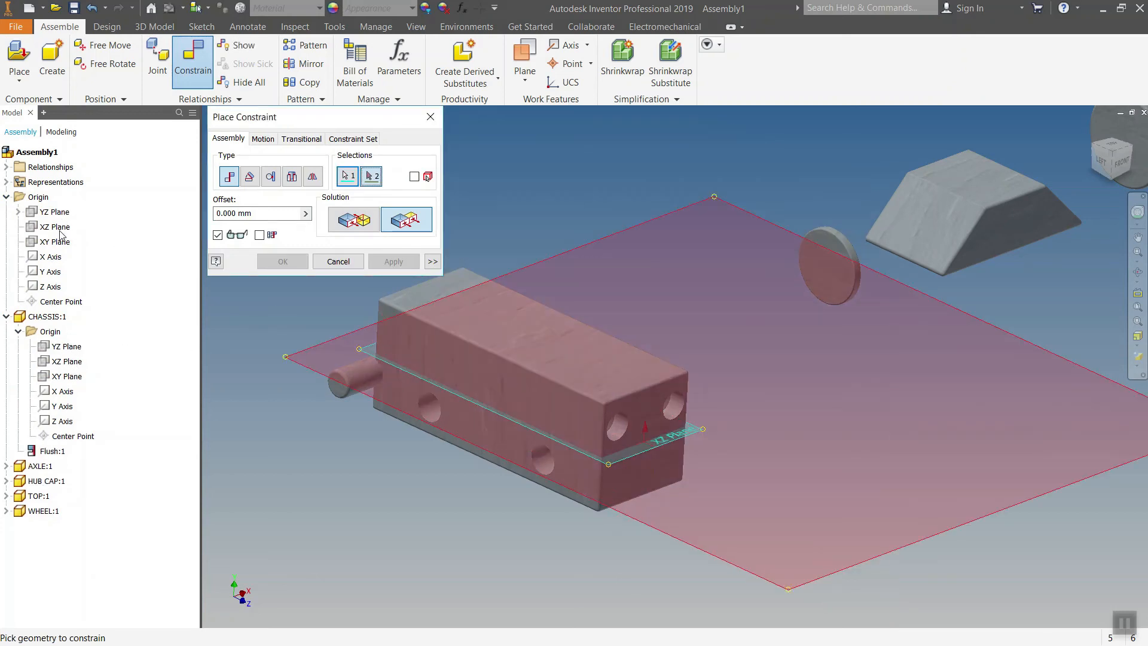
click(68, 228)
click(379, 264)
middle_drag(365, 400, 451, 401)
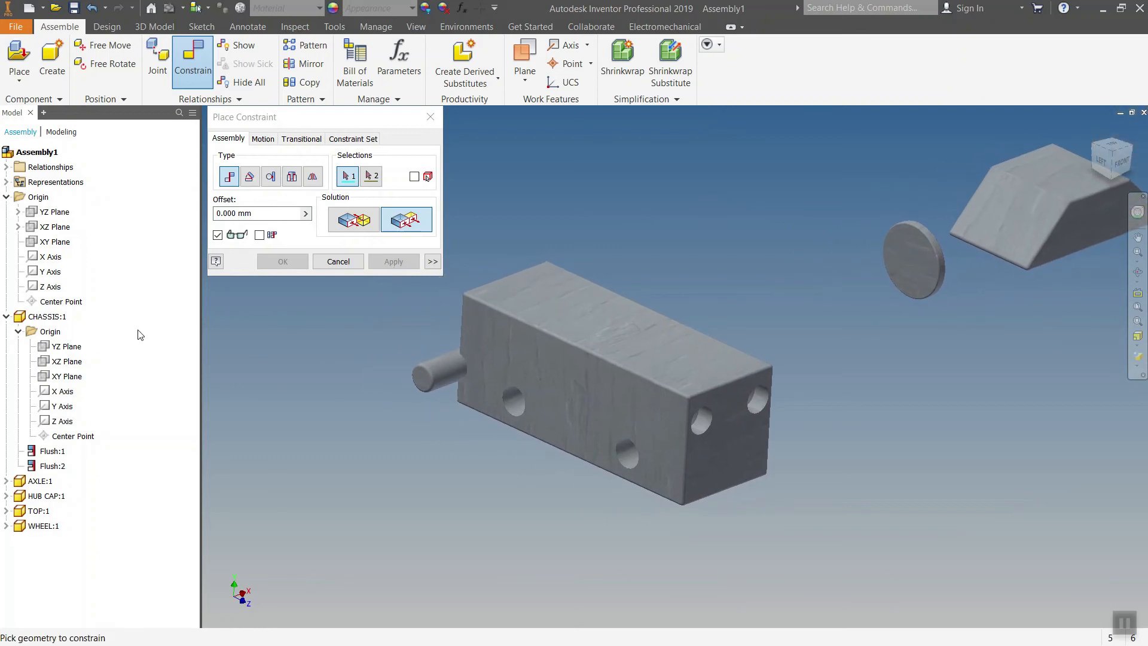
click(65, 241)
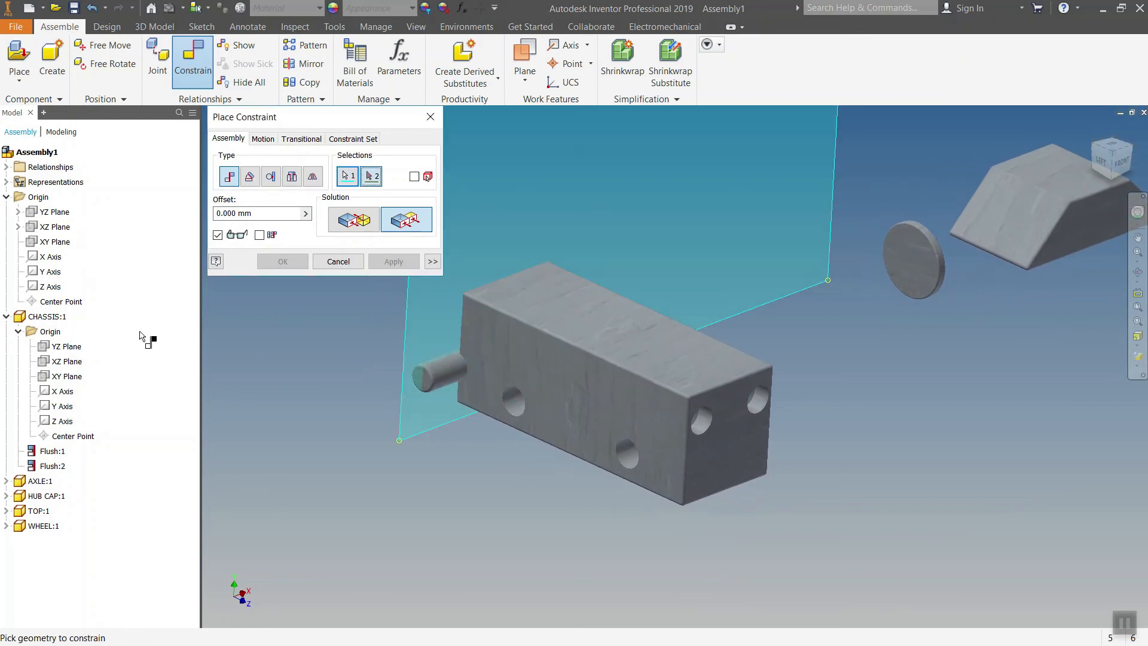
click(76, 377)
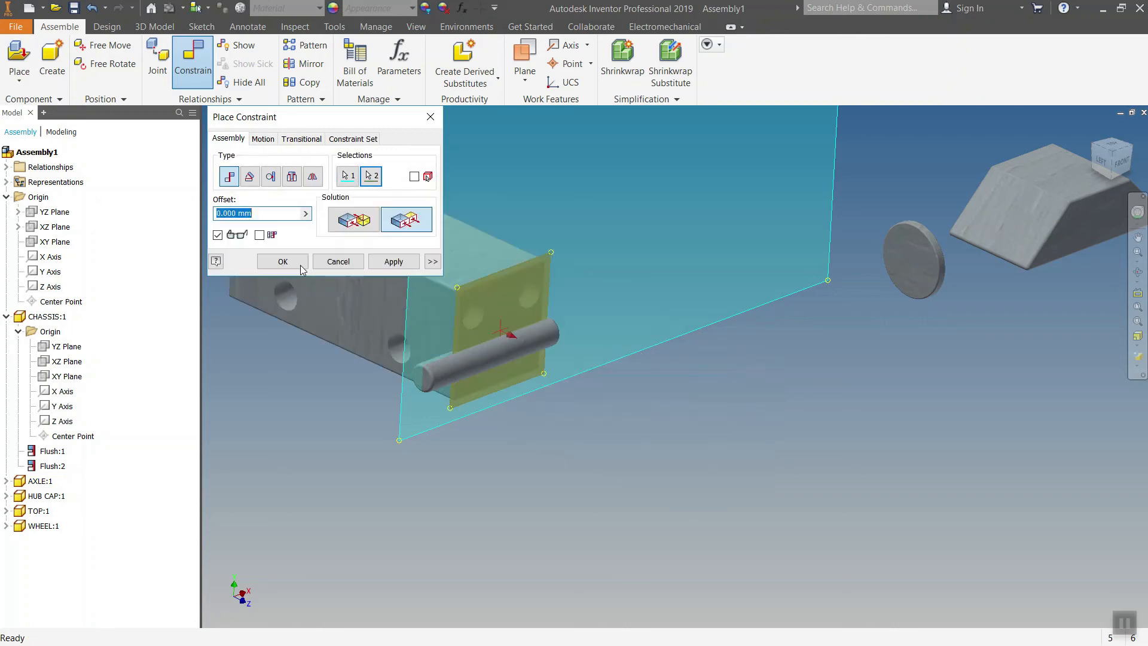
click(391, 261)
middle_drag(541, 417, 669, 461)
key(Escape)
Mate the axle's centre axis to the chassis's side hole nearest the end face with the two holes.
click(193, 62)
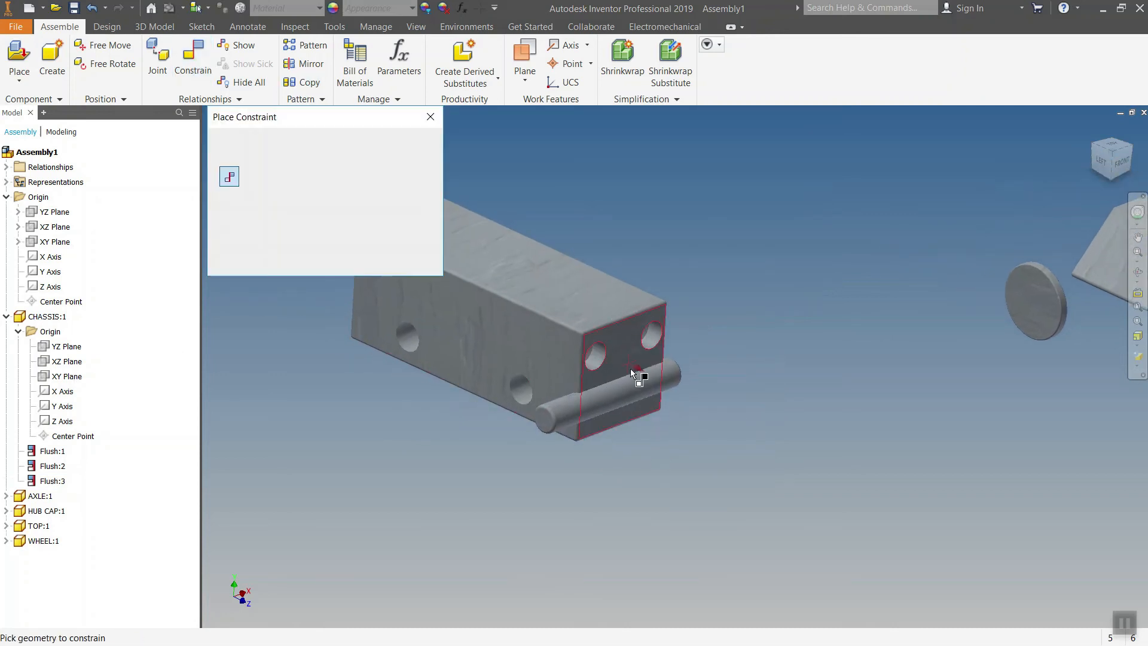
click(641, 396)
scroll(516, 382, down, 3)
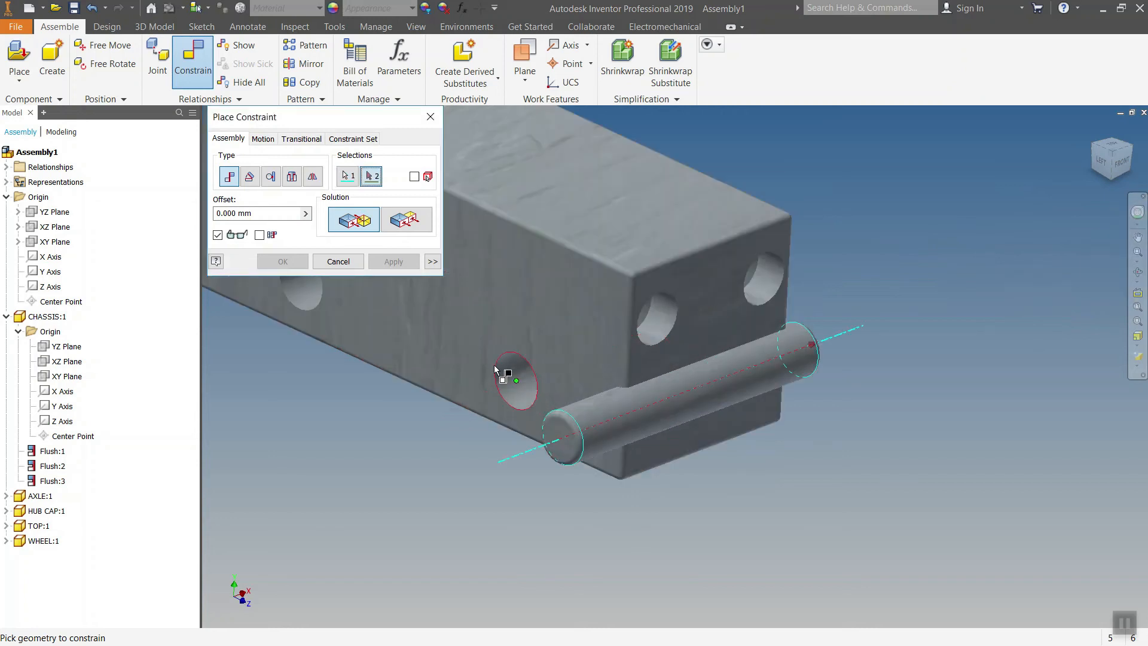
click(510, 376)
click(390, 261)
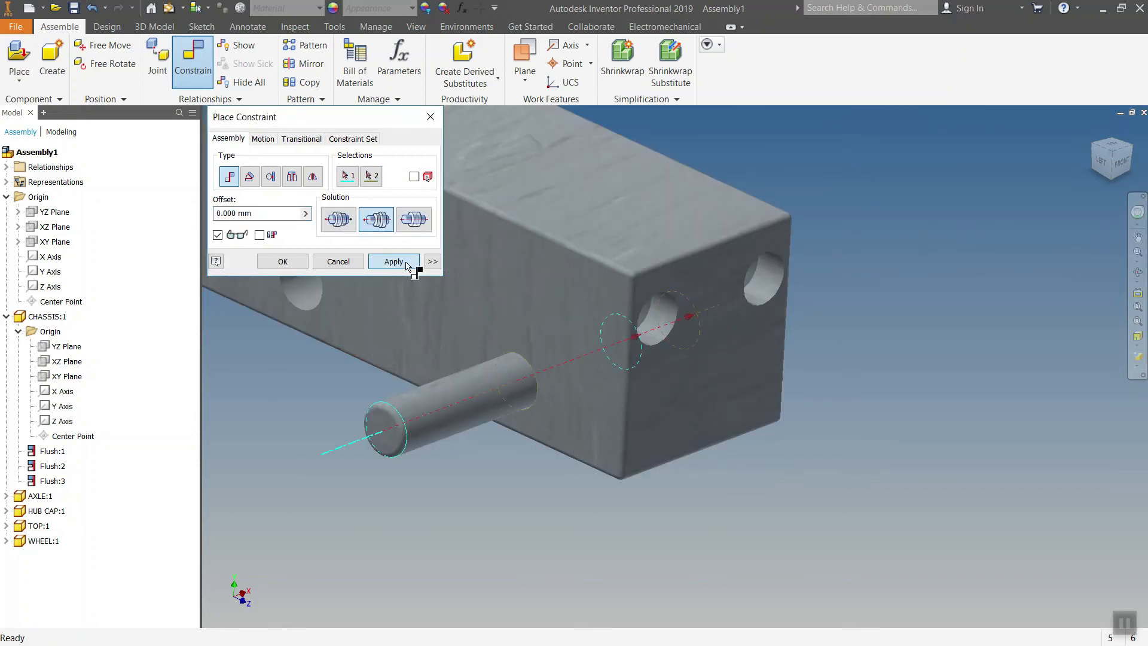
scroll(572, 421, up, 4)
key(Escape)
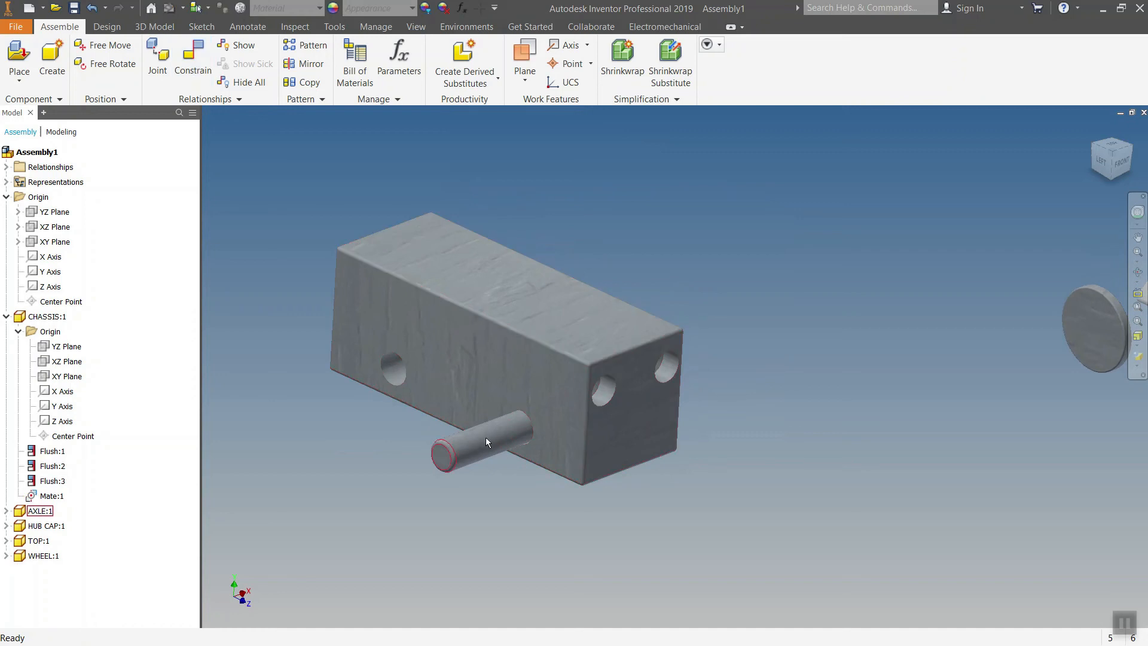
Centre the axle in the chassis by making its YZ plane flush with the assembly's YZ plane, and collapse the component trees.
click(6, 512)
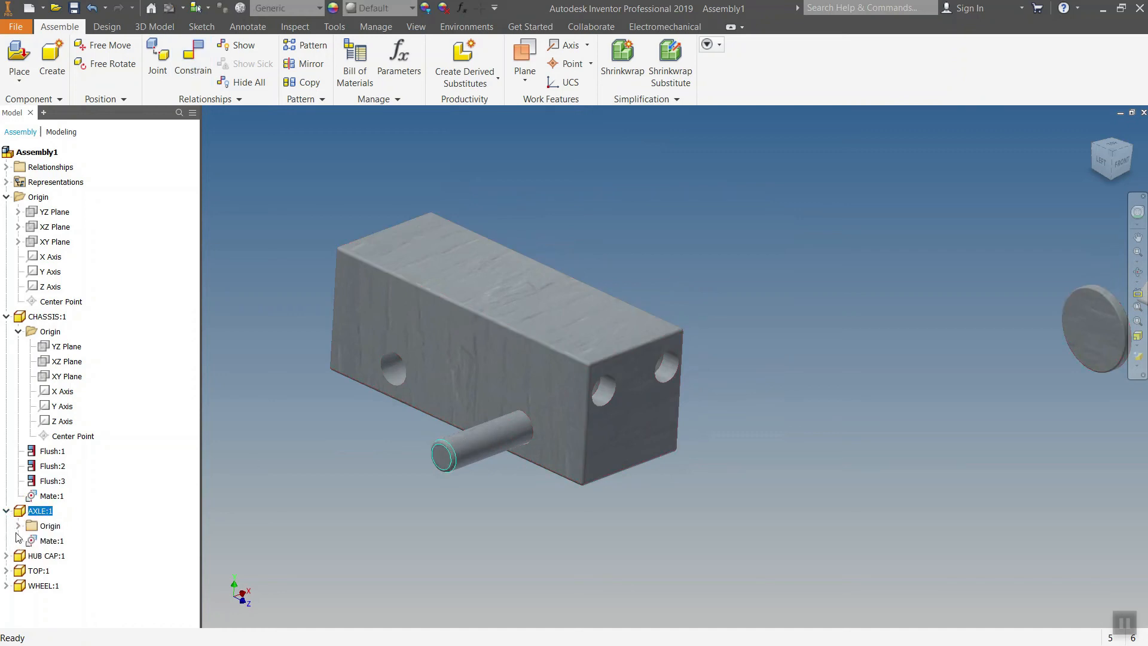
click(18, 526)
click(77, 501)
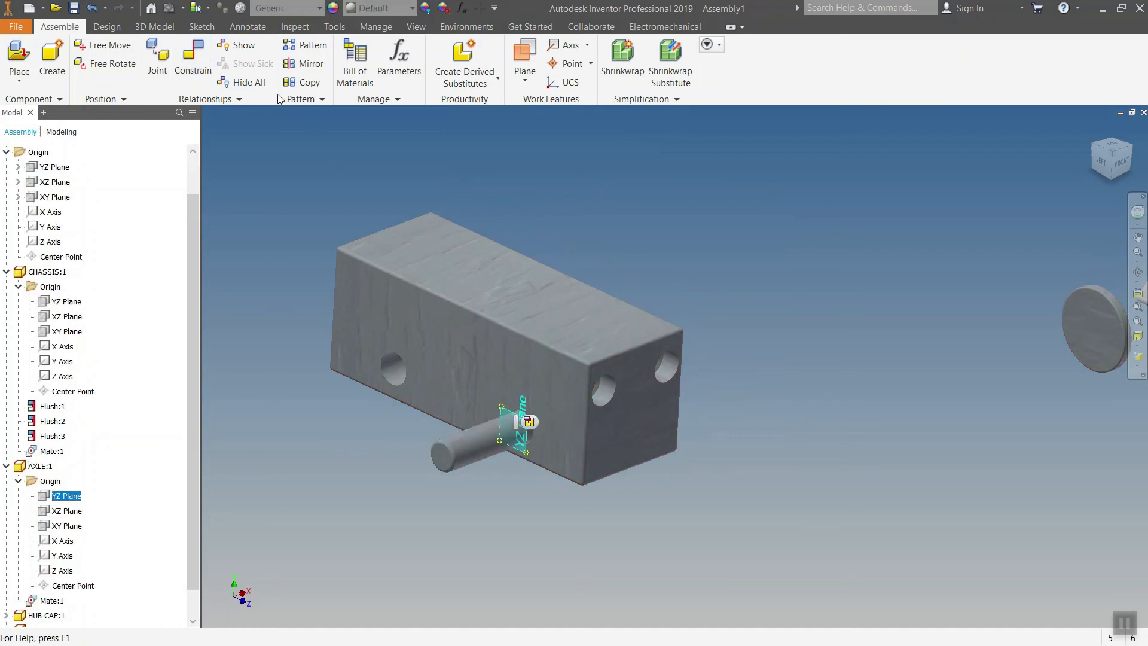
click(192, 60)
click(64, 172)
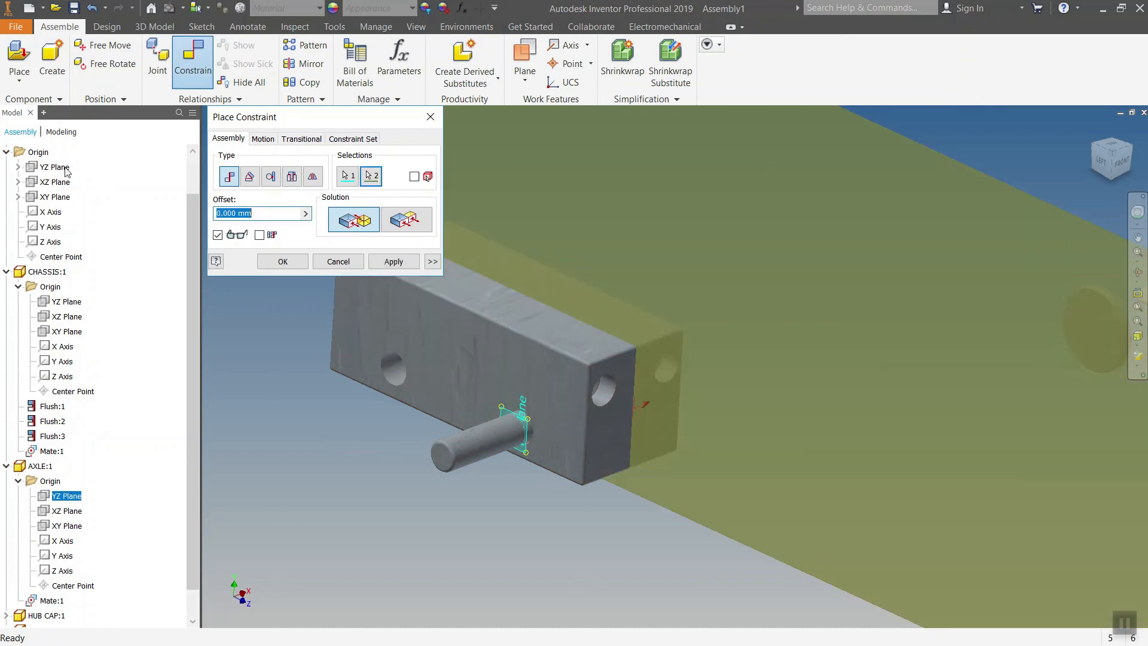
click(406, 219)
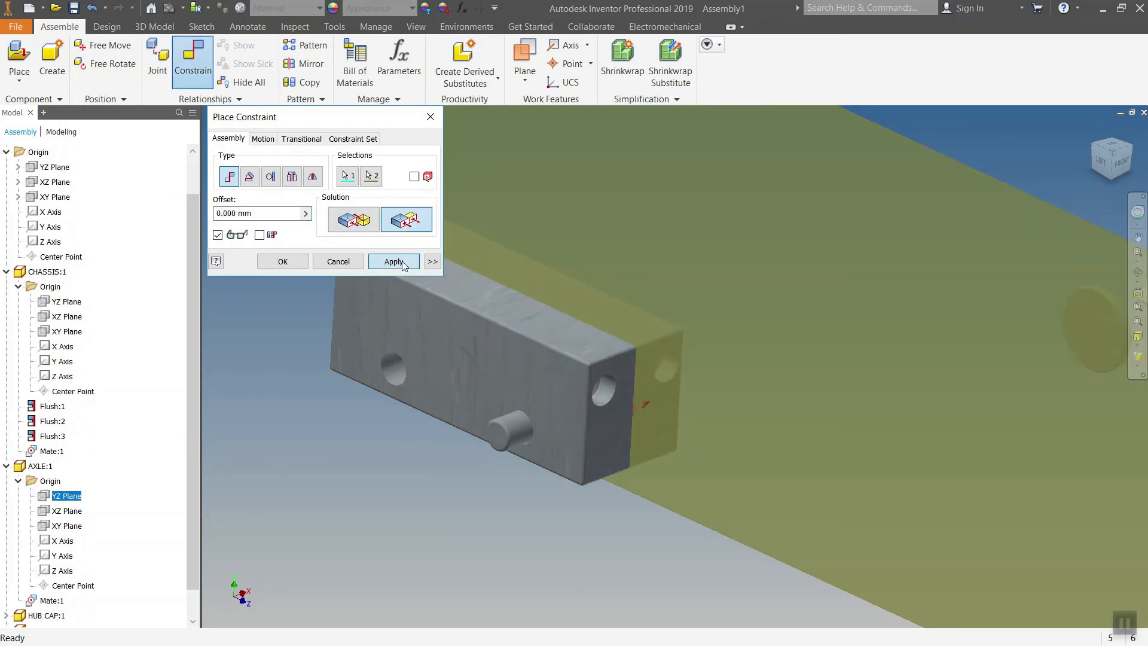
click(402, 264)
click(338, 262)
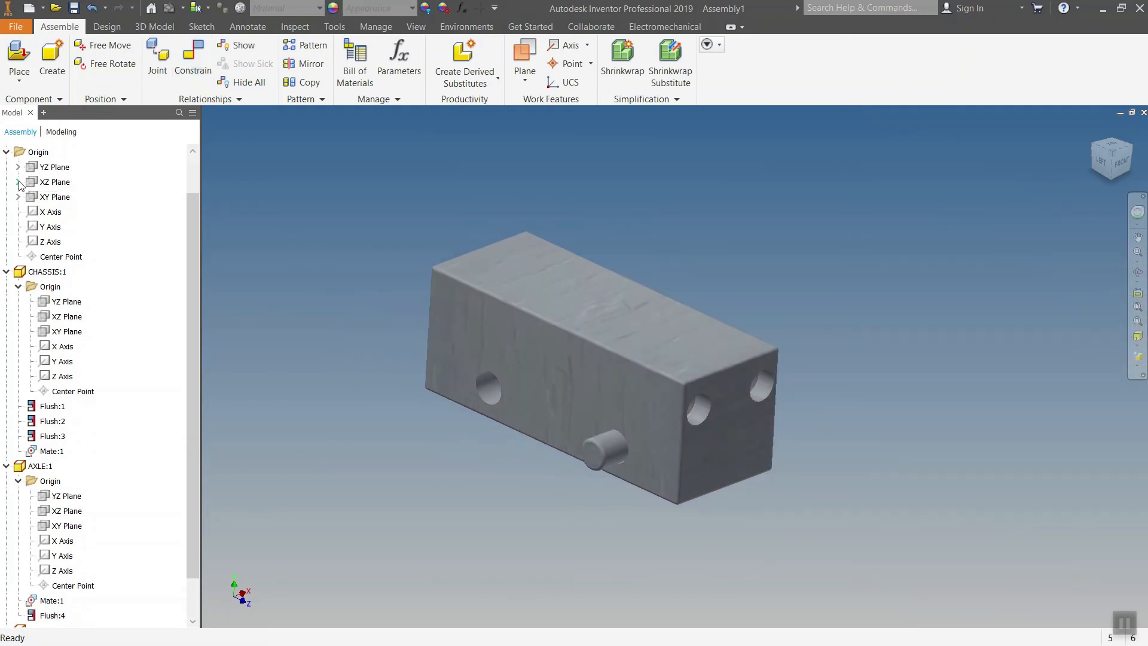
click(6, 153)
click(6, 212)
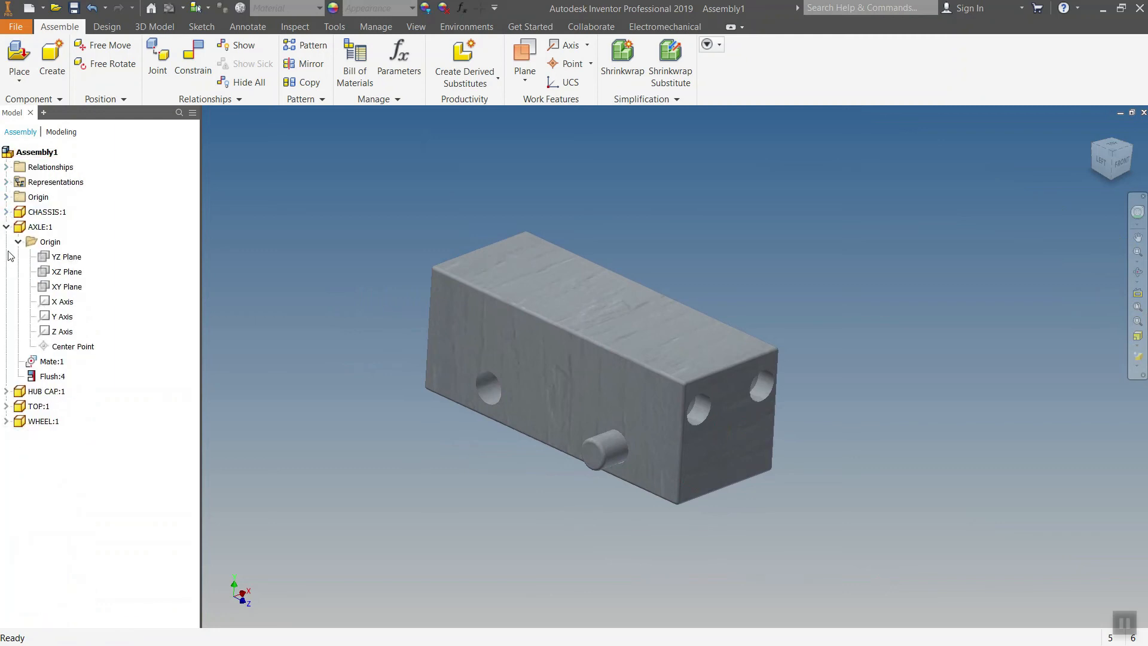
click(7, 226)
Add a second axle to the assembly and mate its centre axis to the chassis's other side hole.
click(595, 443)
click(43, 227)
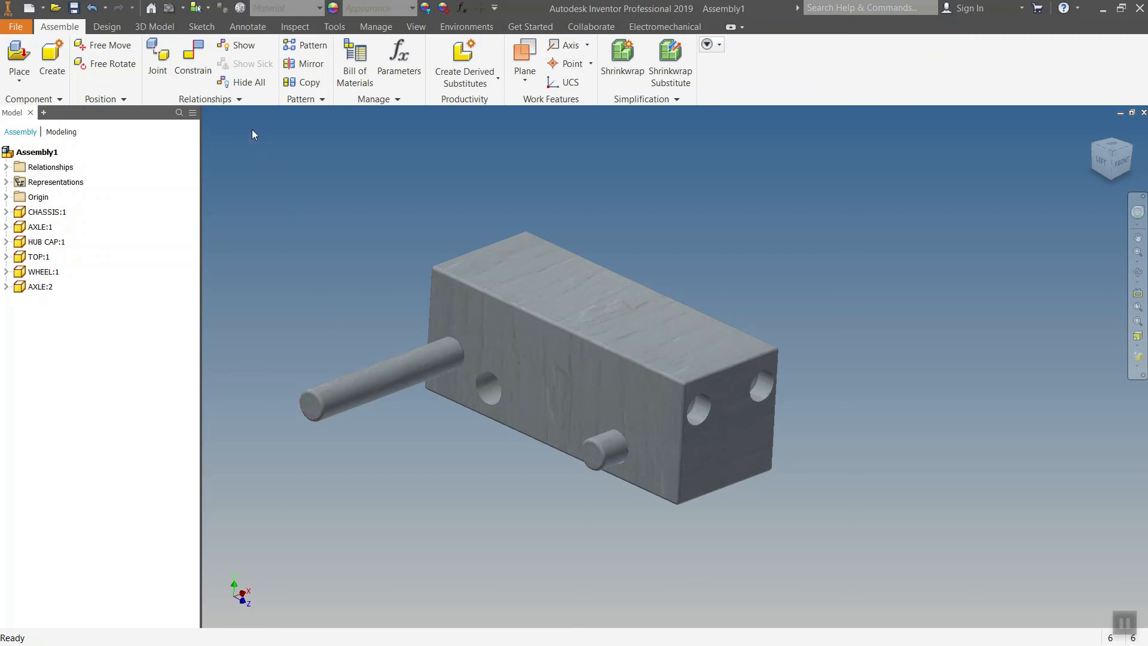
click(192, 60)
click(394, 374)
click(484, 390)
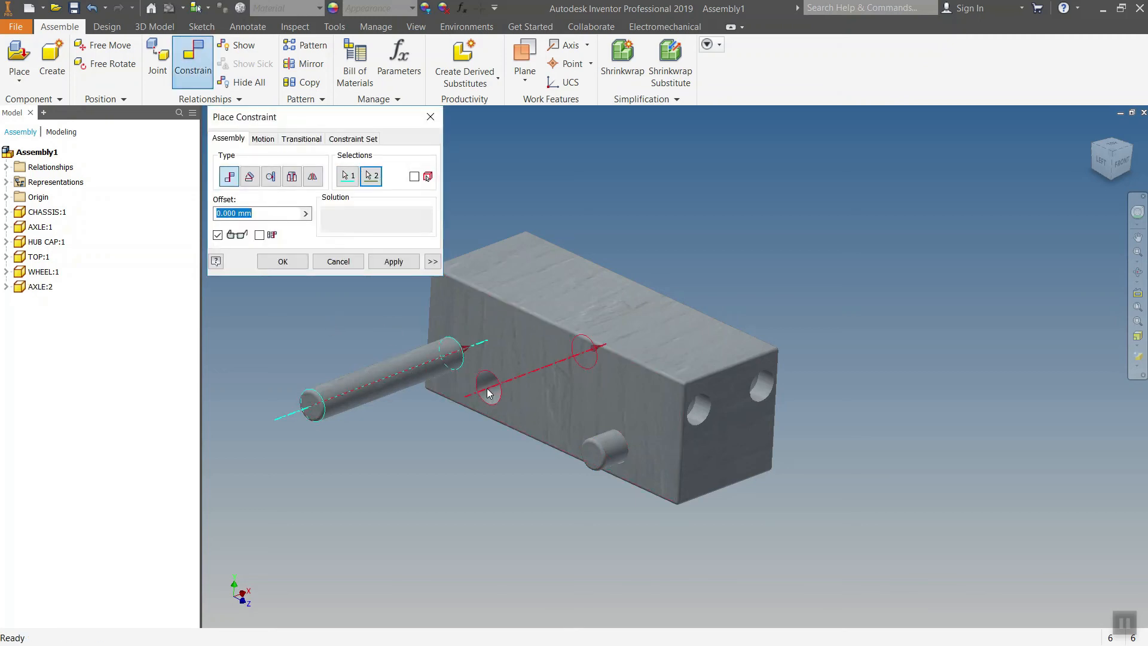
click(394, 262)
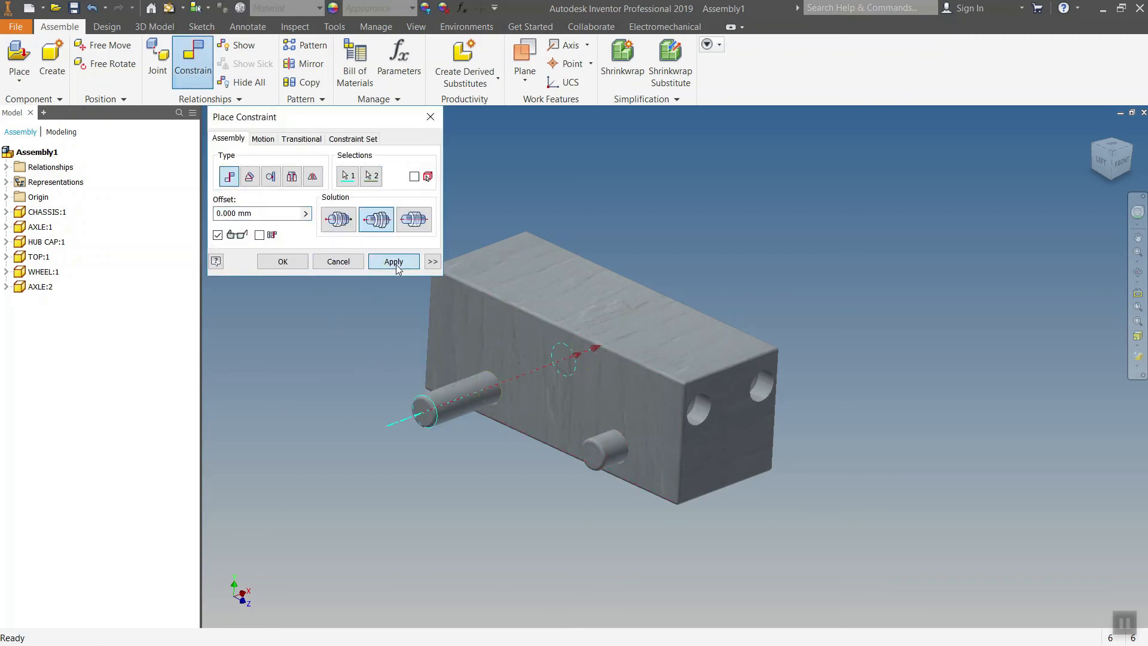
Constrain the second axle's end face flush with the first axle's end face.
click(424, 416)
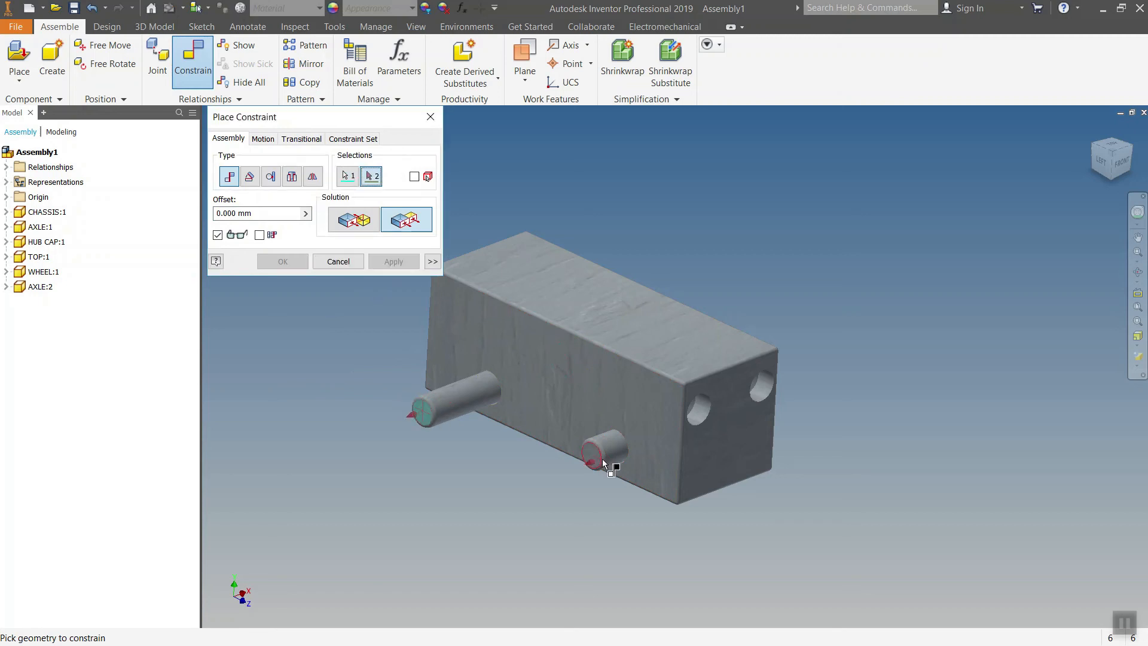
click(594, 461)
click(394, 261)
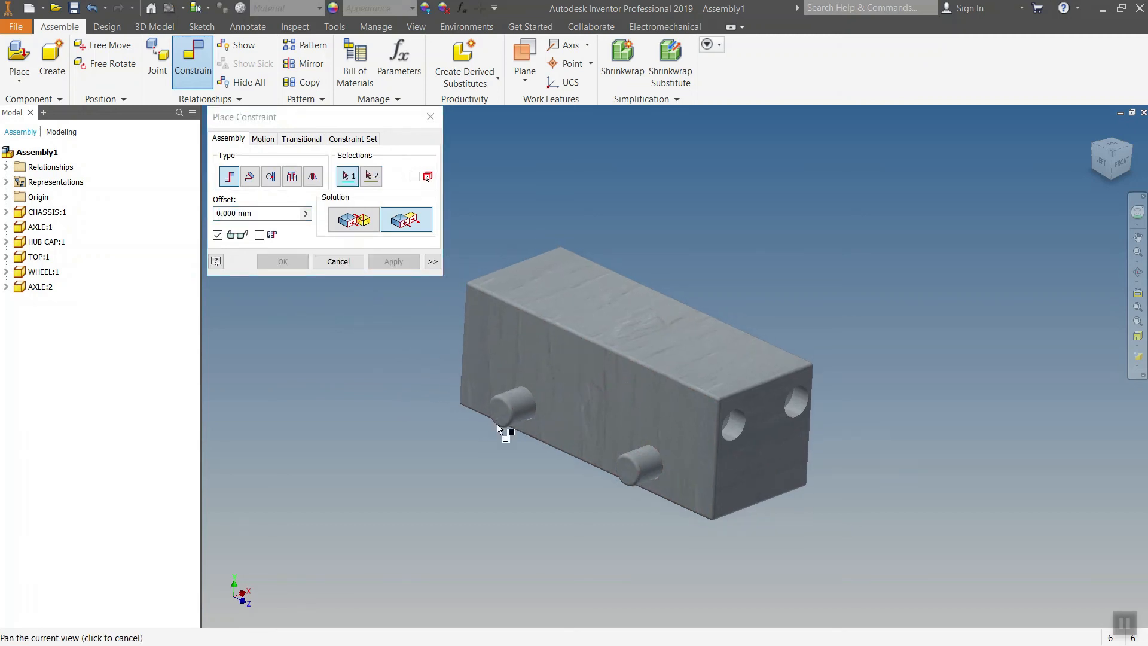
Mate the flat face of the TOP part against the upper face of the chassis using the Mate solution.
scroll(496, 443, down, 3)
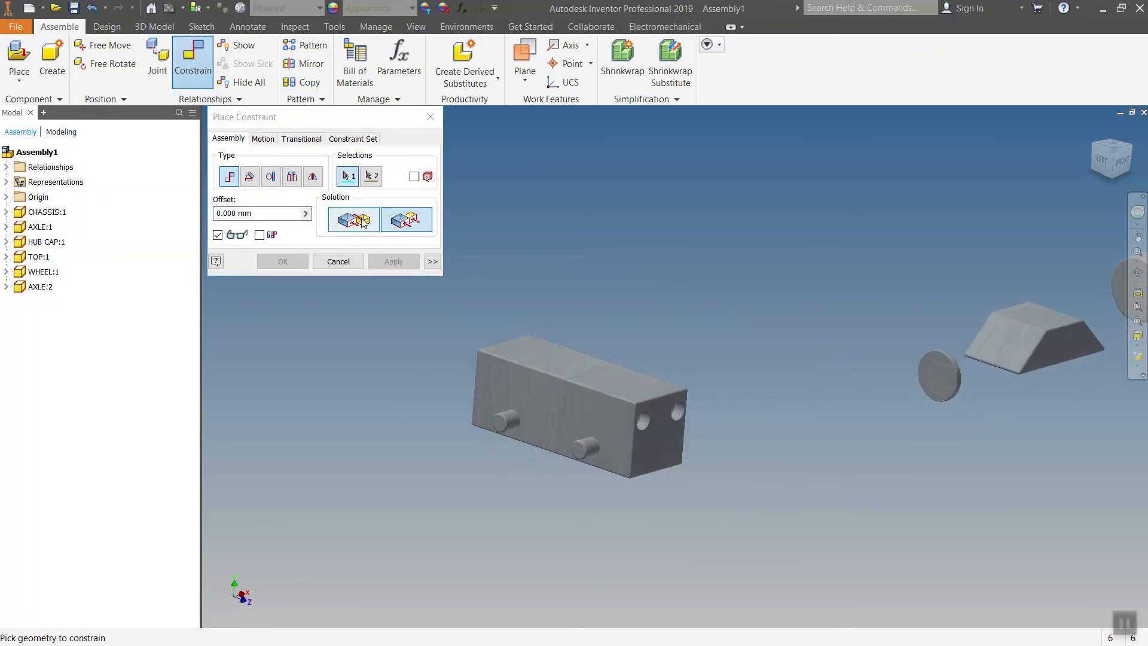
shift+middle_drag(924, 416, 877, 400)
click(961, 328)
shift+middle_drag(708, 362, 556, 386)
click(489, 409)
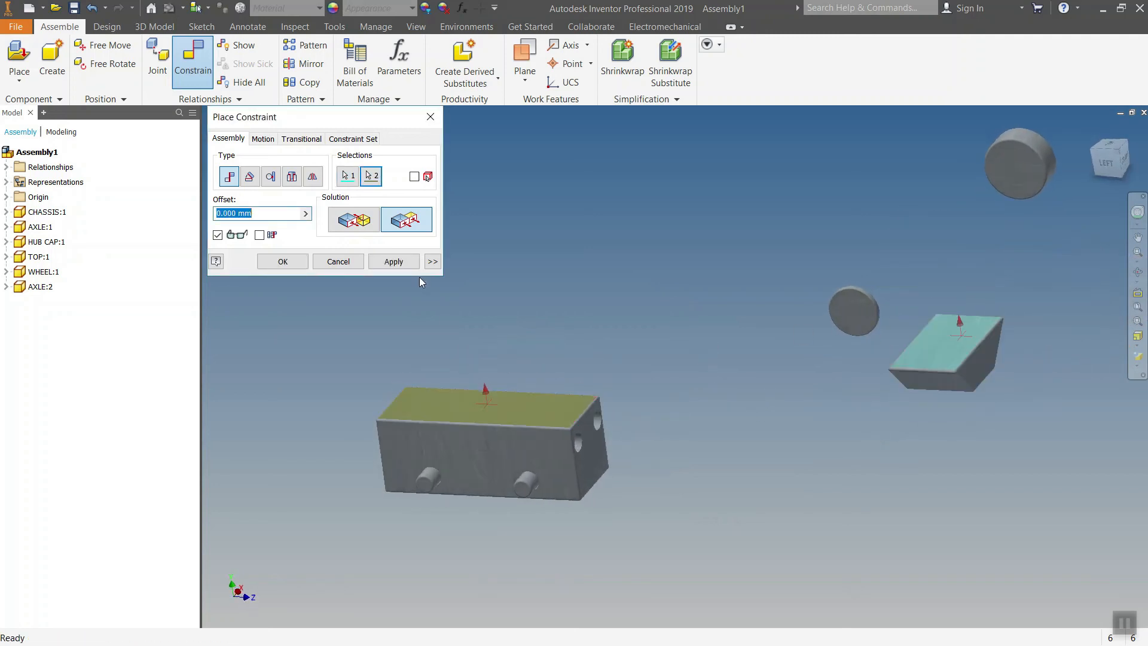
click(399, 265)
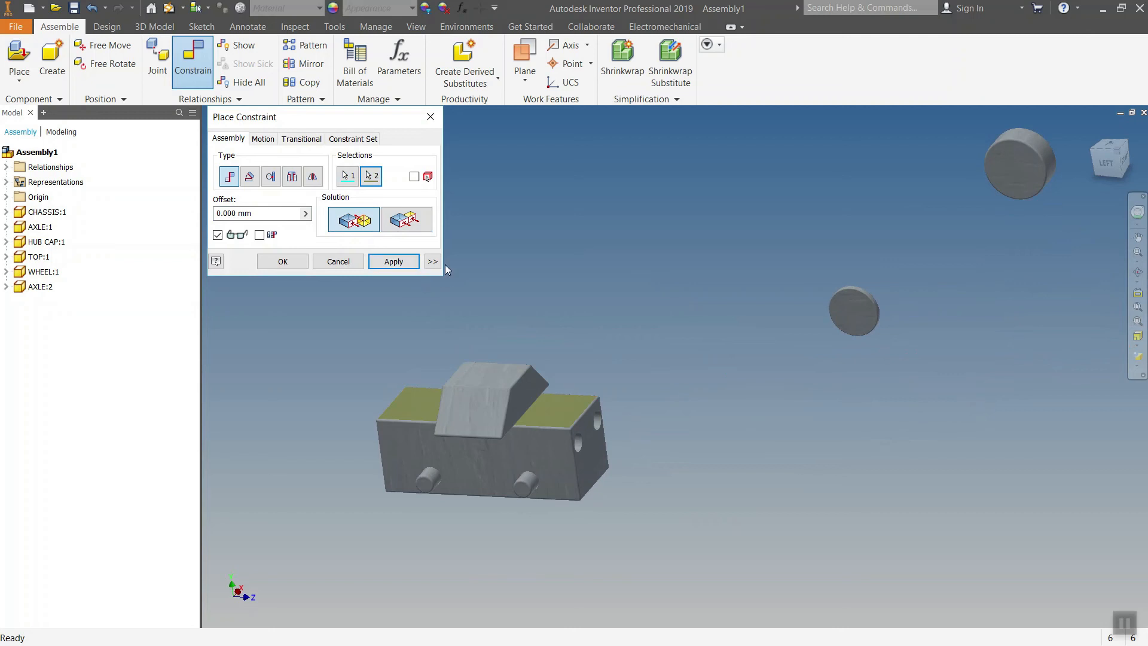
Mate the TOP part's XY plane to the assembly's YZ plane with zero offset.
click(6, 257)
click(18, 272)
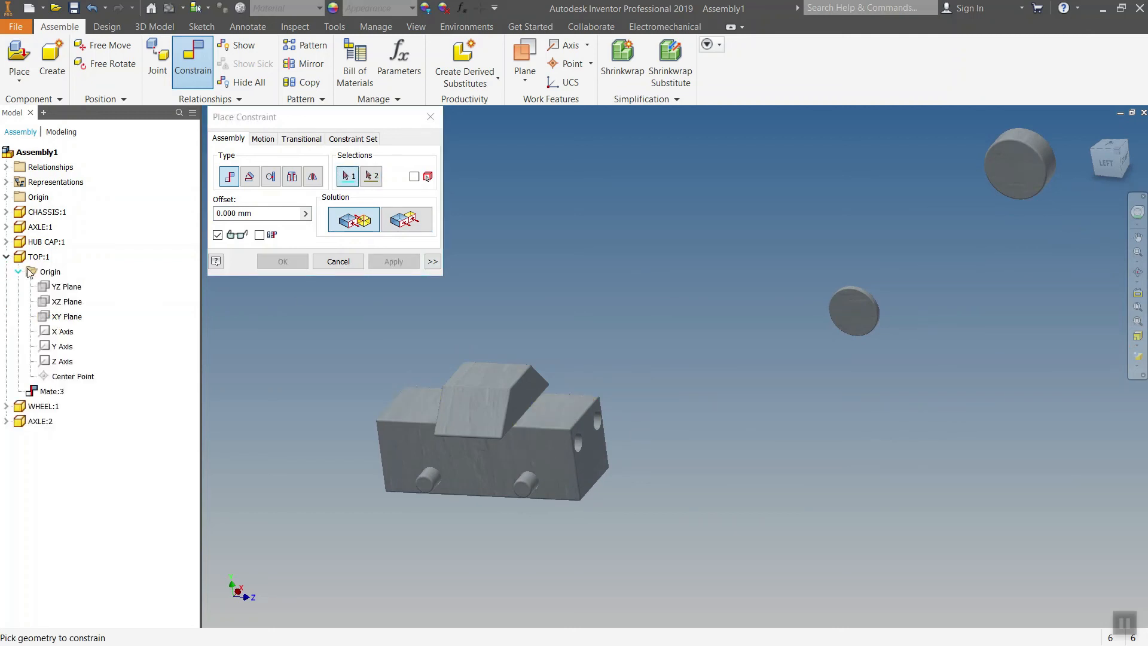
click(66, 317)
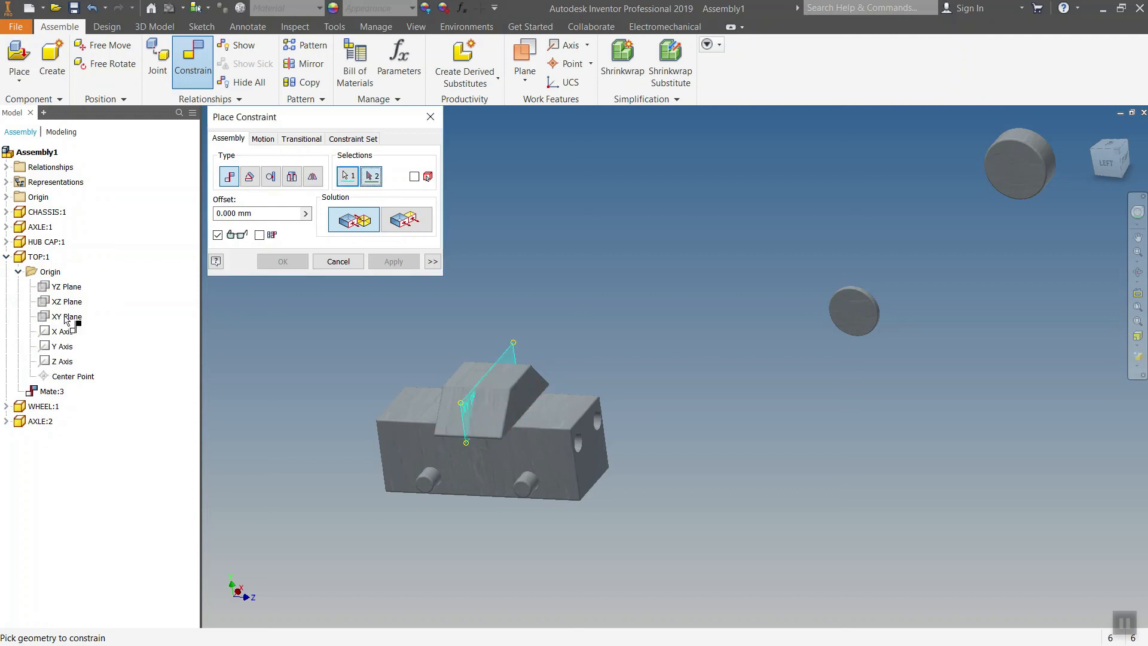
click(7, 198)
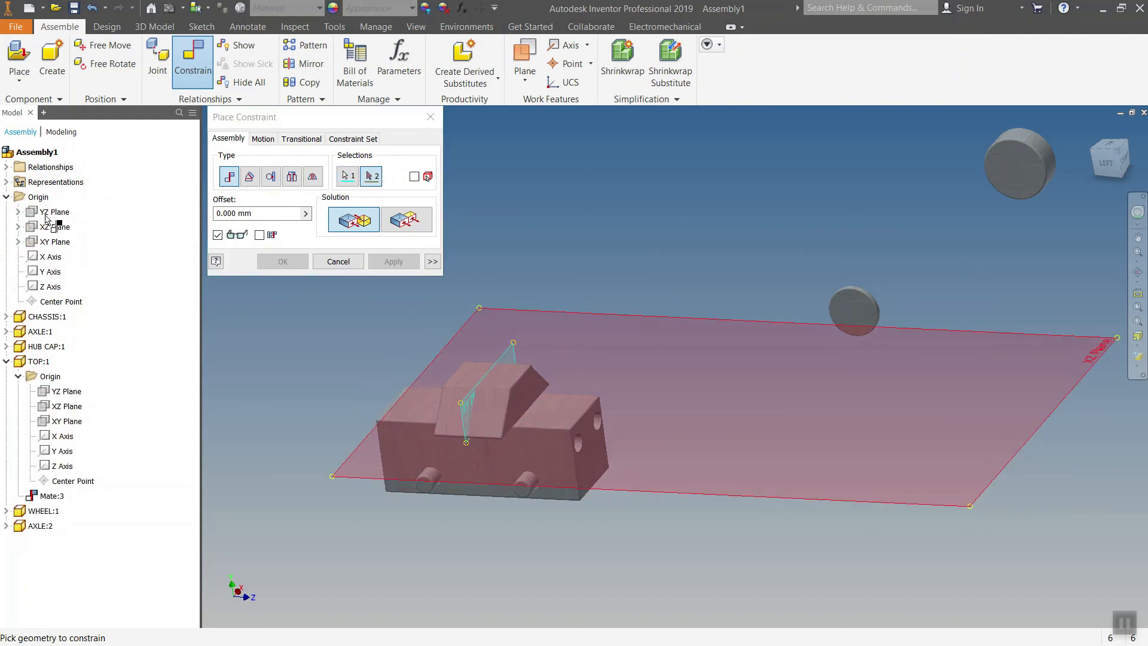
click(46, 214)
click(394, 262)
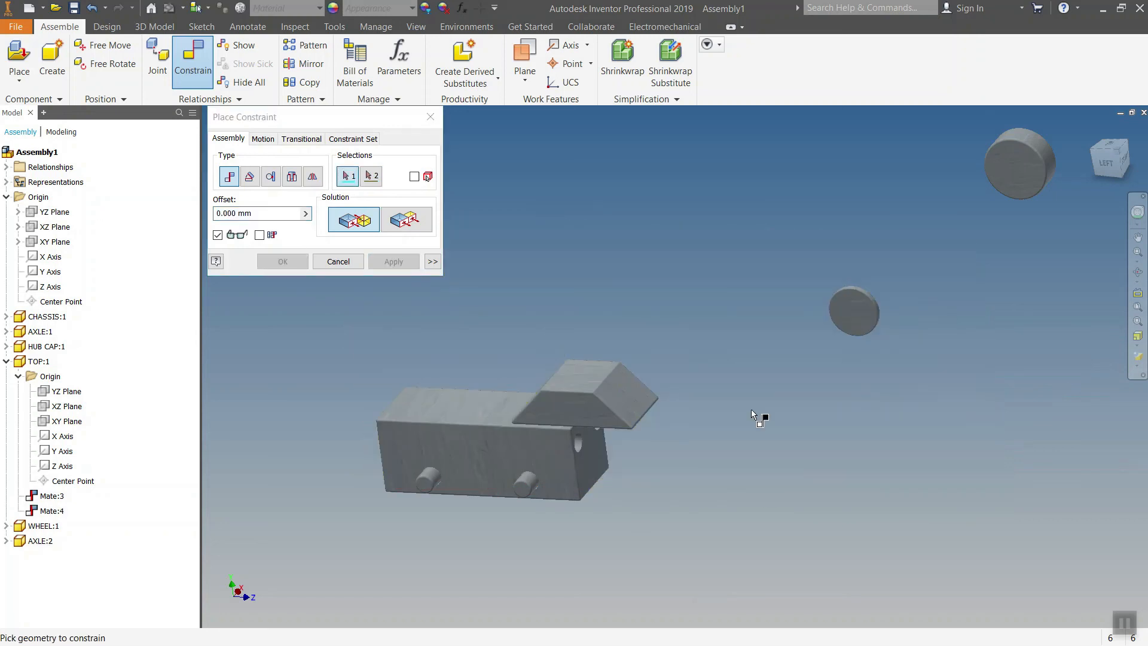
Constrain the TOP part's YZ plane flush with the chassis's front face, the one with two holes, at a 50 mm offset.
click(78, 397)
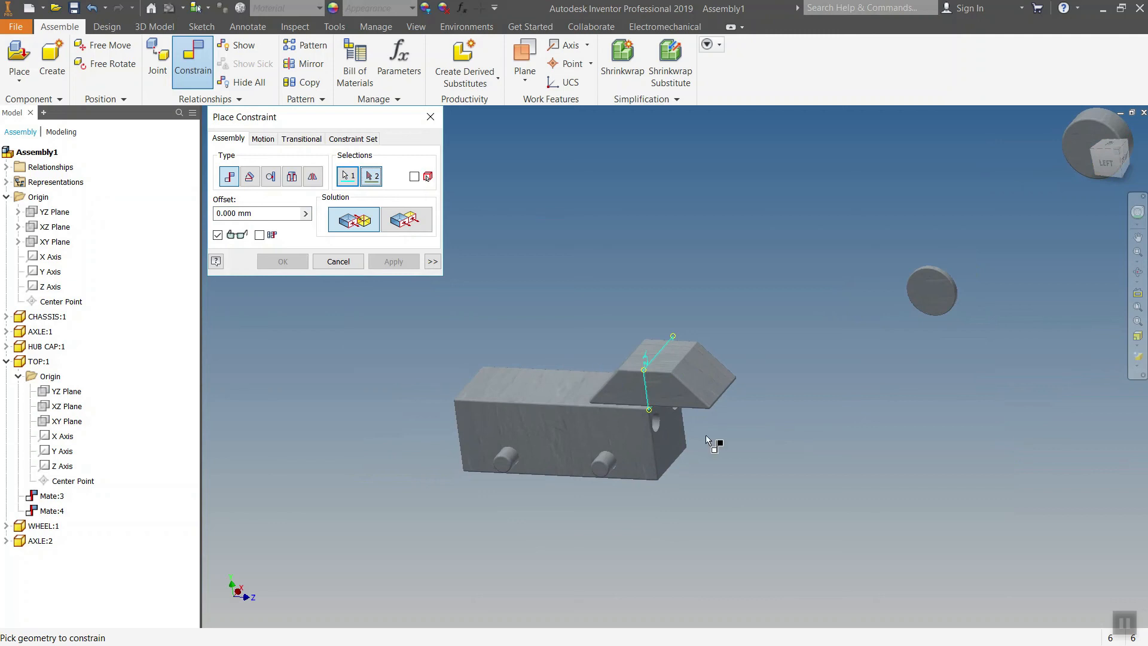
scroll(706, 436, up, 3)
click(647, 439)
click(408, 227)
double_click(271, 214)
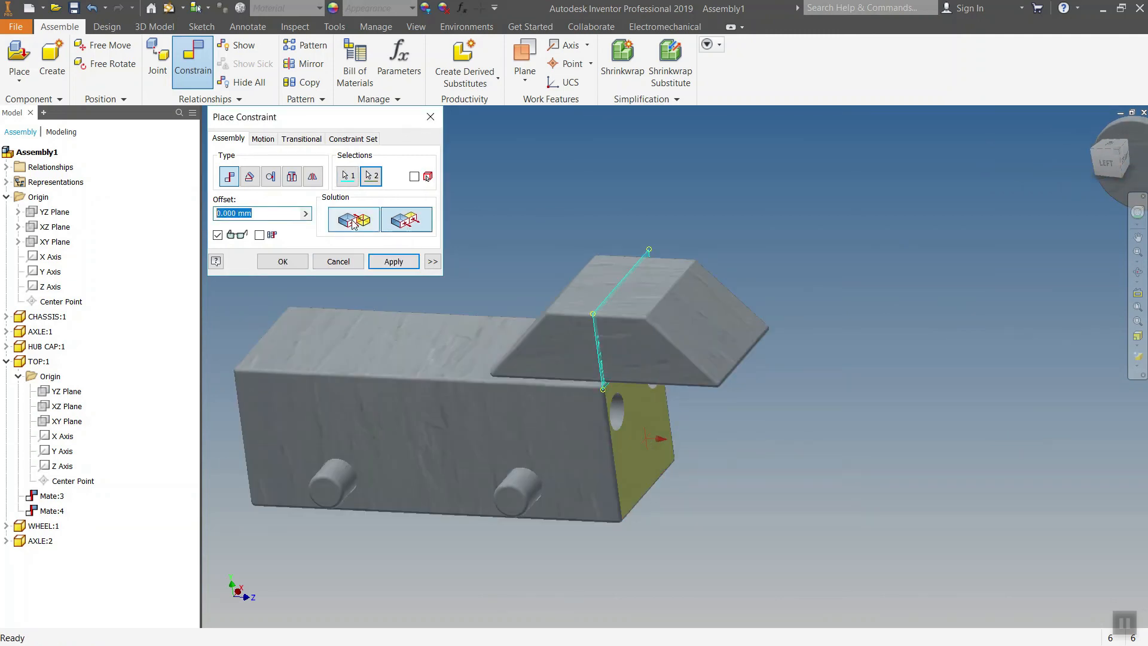
text(50)
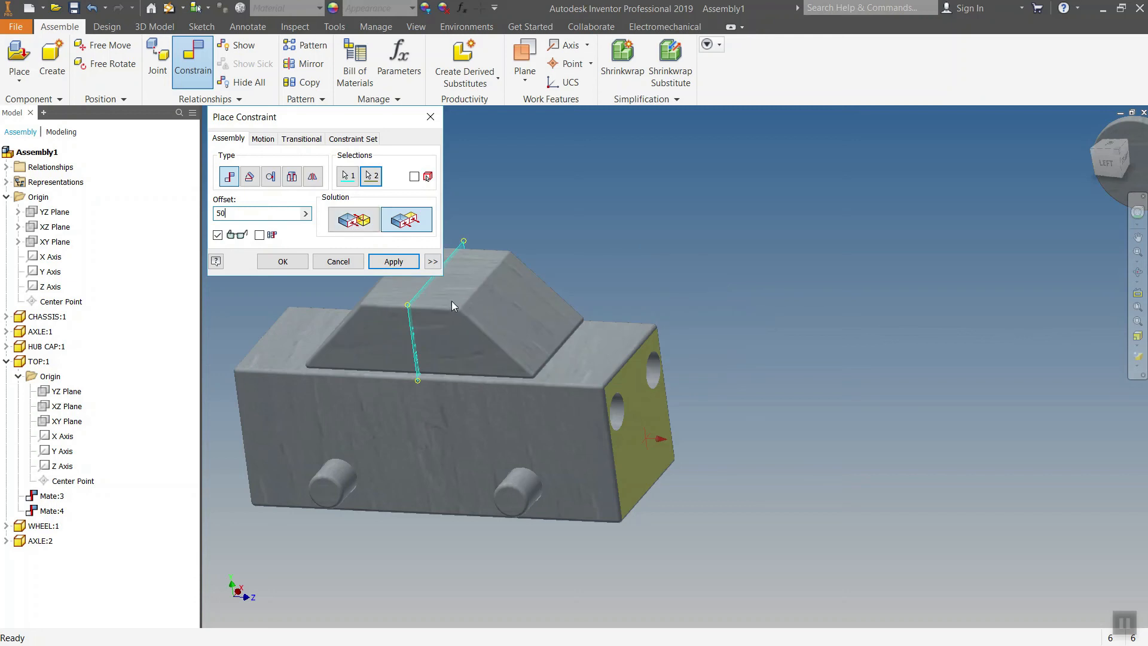
click(394, 262)
Mate the floor of the wheel's hole against the front axle's exposed end face using the Mate solution.
scroll(645, 313, down, 3)
middle_drag(645, 313, 605, 384)
middle_drag(785, 342, 381, 469)
scroll(748, 360, up, 3)
scroll(485, 432, down, 8)
scroll(509, 432, up, 3)
middle_drag(215, 555, 598, 421)
scroll(432, 414, up, 5)
scroll(562, 369, down, 6)
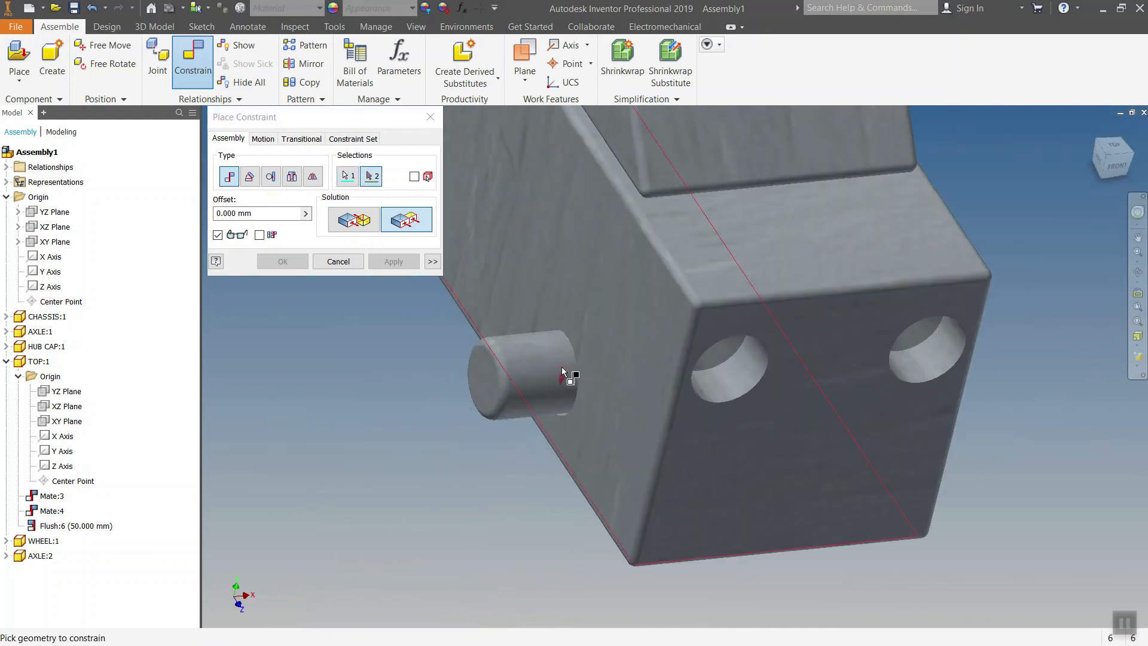
click(490, 374)
scroll(427, 370, up, 5)
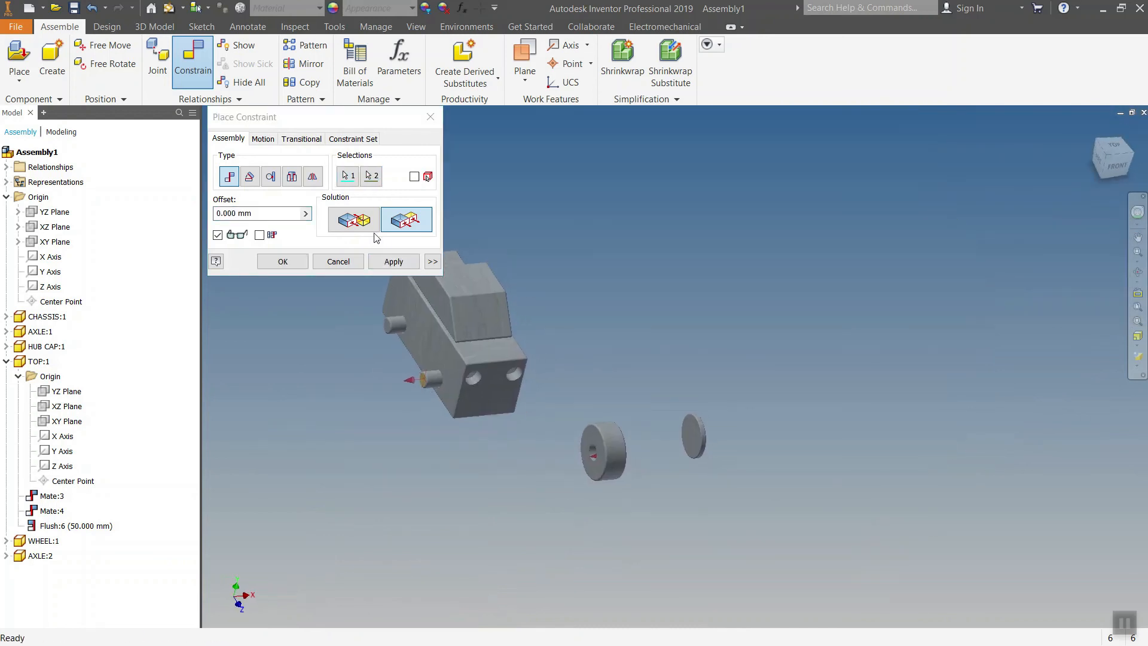
click(359, 221)
click(392, 261)
Mate the hub cap's flat face against the outer face of the mounted front wheel.
mouse_move(439, 413)
shift+middle_down()
mouse_move(449, 428)
mouse_move(410, 418)
mouse_move(385, 371)
mouse_move(454, 420)
mouse_move(432, 432)
shift+middle_up()
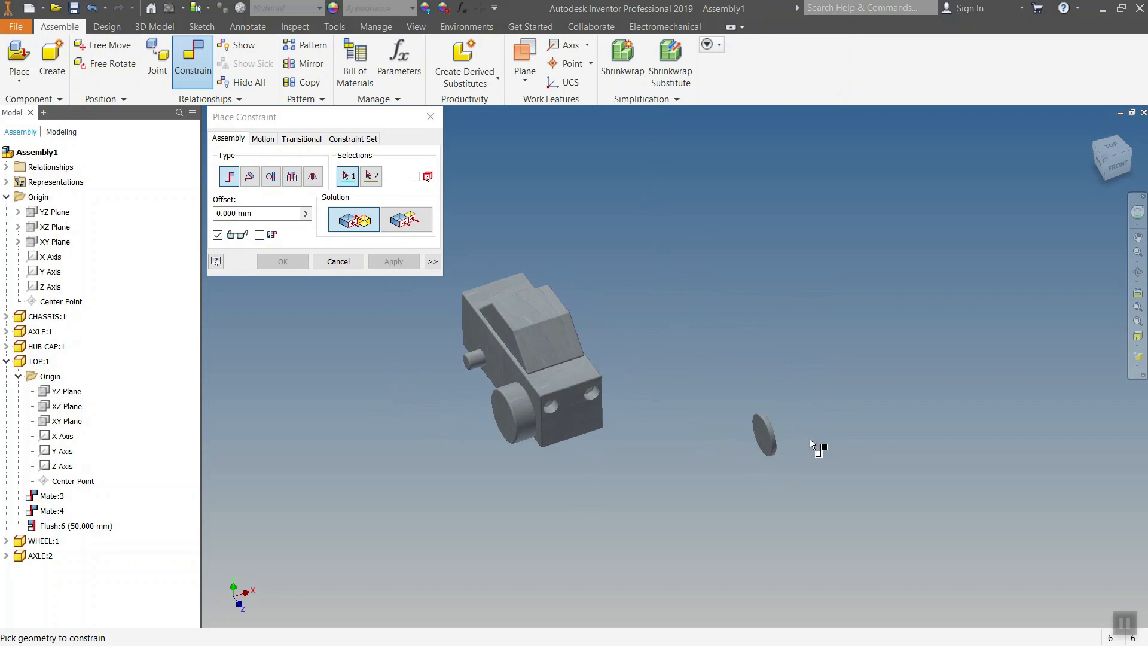
scroll(809, 440, down, 5)
scroll(790, 436, up, 2)
shift+middle_drag(791, 437, 476, 426)
scroll(389, 442, down, 3)
click(392, 440)
scroll(625, 454, up, 3)
scroll(389, 407, down, 5)
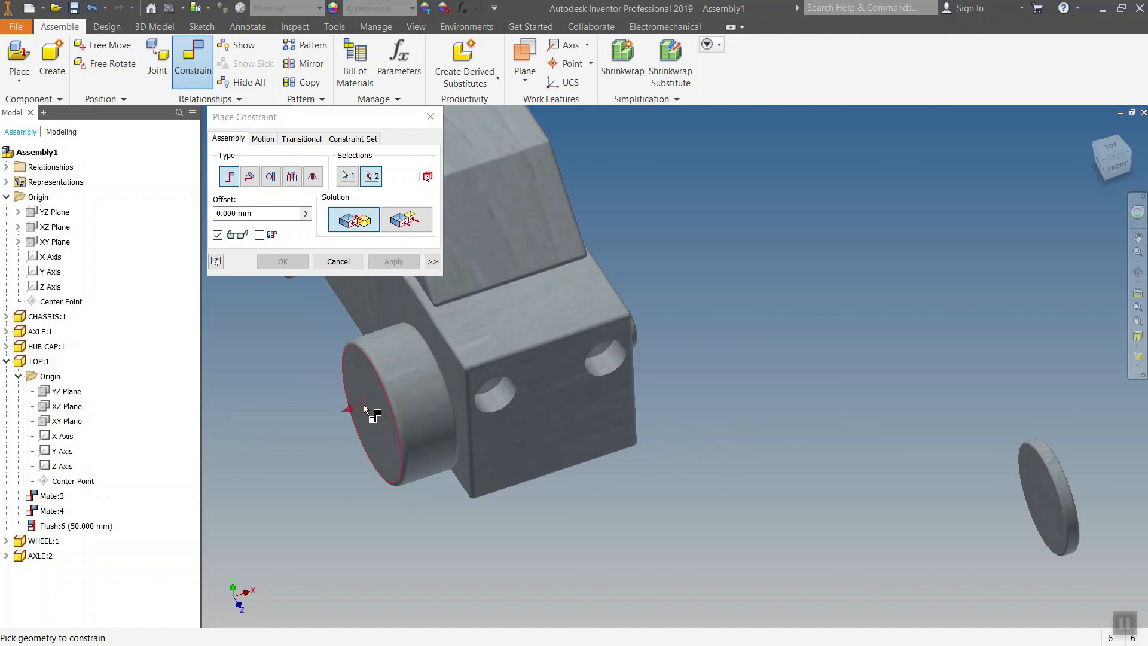
click(364, 404)
click(389, 262)
Align the hub cap's centre axis with the front wheel's axis and end the constraint command.
middle_drag(365, 455, 503, 403)
scroll(503, 403, down, 5)
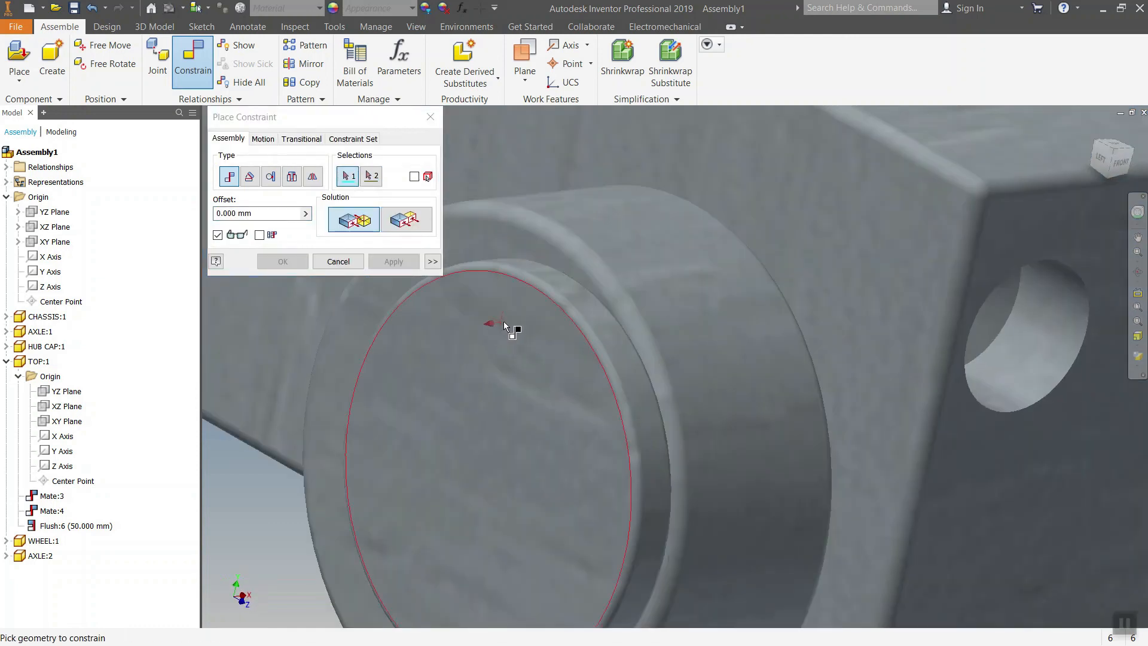
click(591, 309)
click(670, 264)
scroll(611, 310, up, 4)
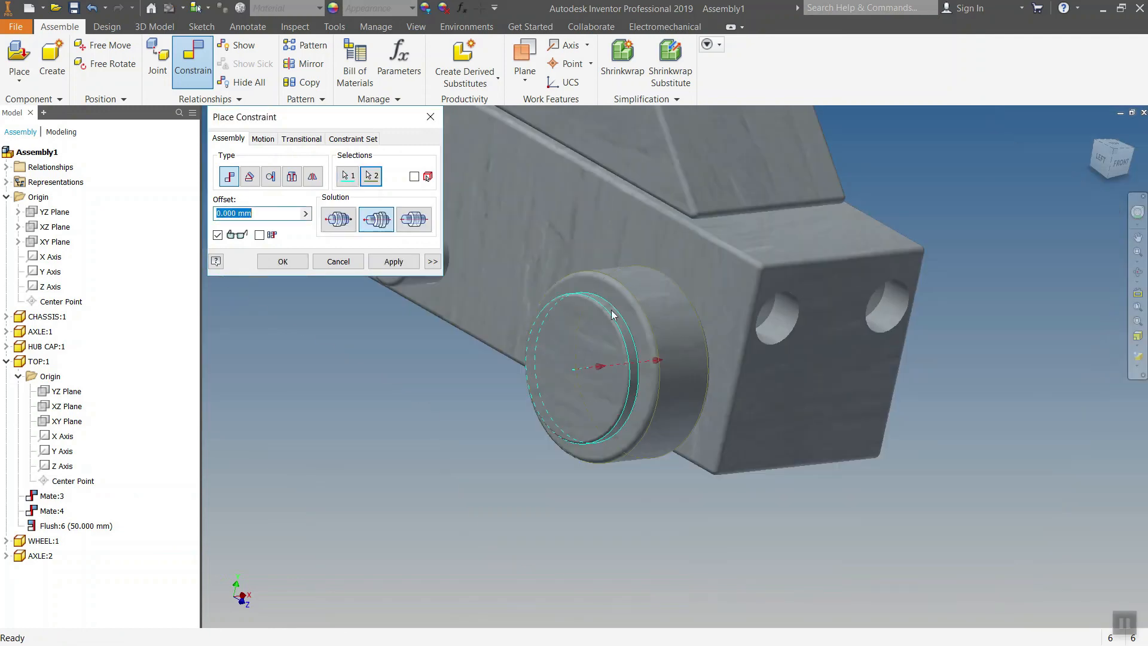
click(407, 266)
scroll(576, 436, up, 4)
mouse_move(576, 436)
shift+middle_down()
mouse_move(486, 423)
mouse_move(559, 450)
mouse_move(544, 445)
mouse_move(546, 456)
mouse_move(575, 449)
shift+middle_up()
key(Escape)
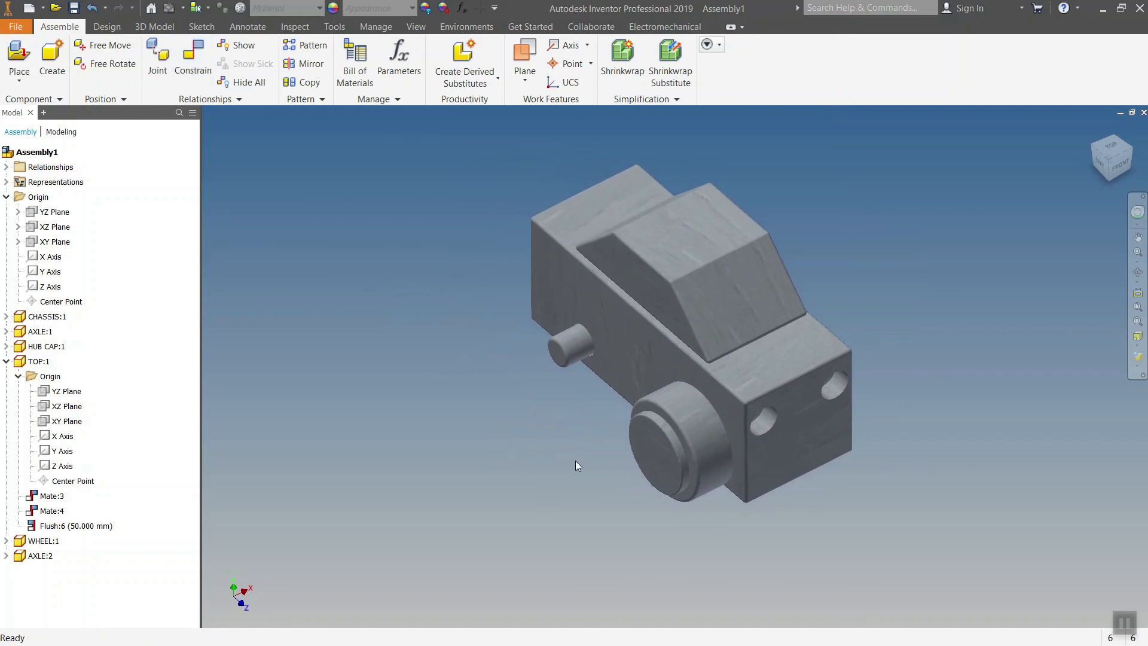
Collapse the component trees and place a copy of the wheel and hub cap pair beside the car.
click(7, 198)
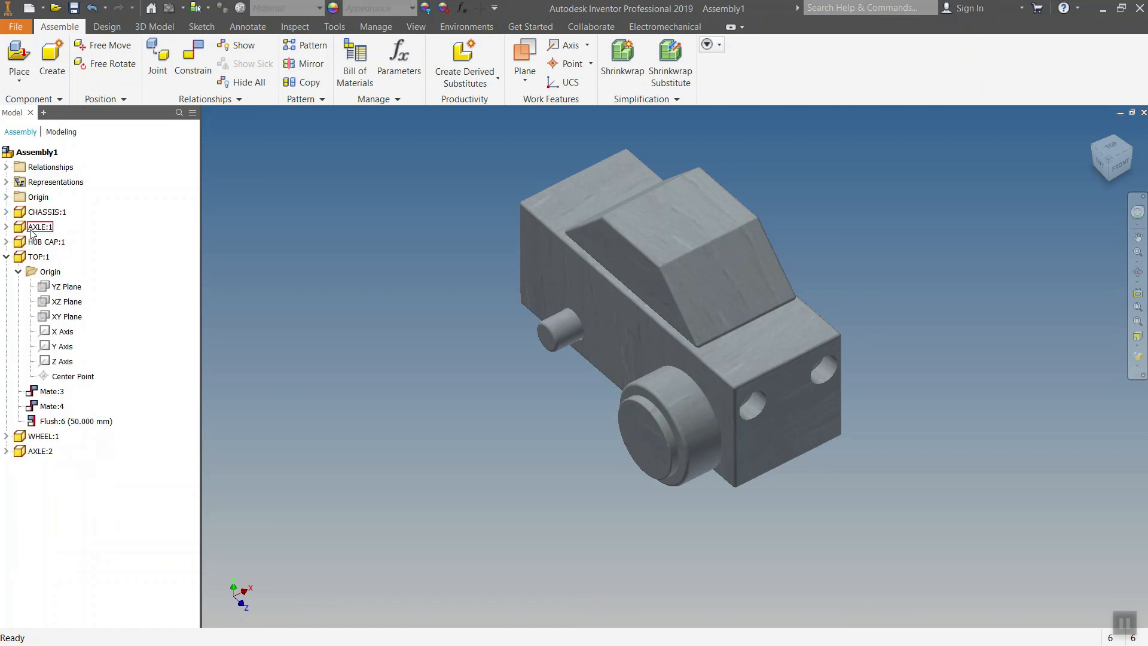
click(6, 258)
mouse_move(553, 417)
middle_down()
mouse_move(529, 416)
mouse_move(565, 409)
mouse_move(495, 385)
mouse_move(561, 405)
middle_up()
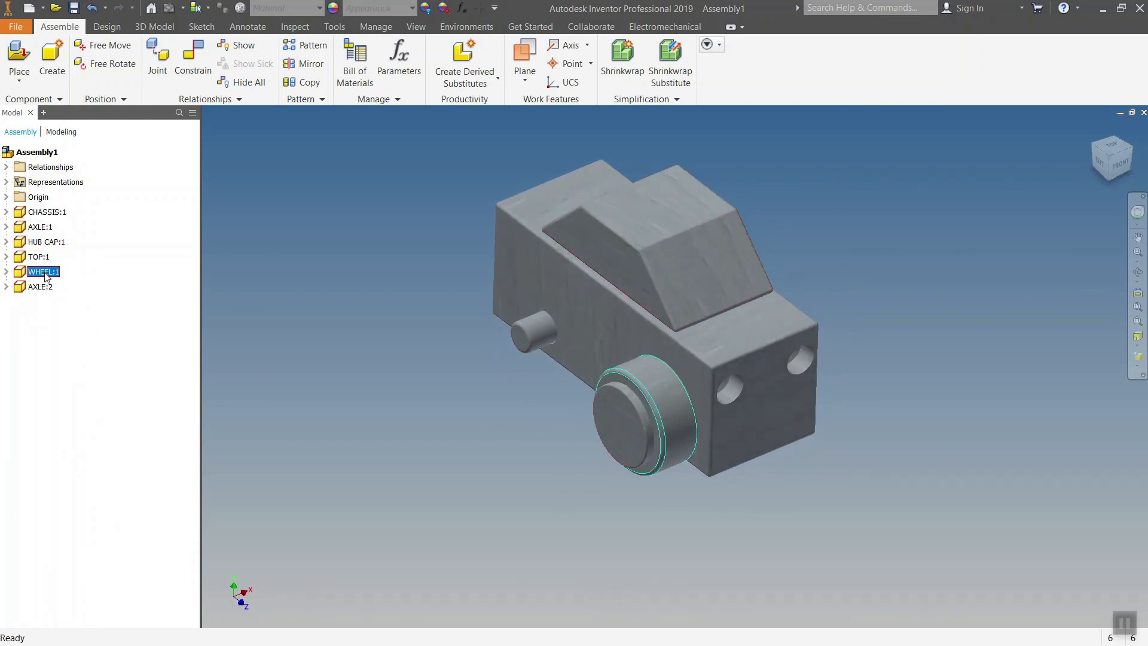
ctrl+click(43, 244)
drag(47, 244, 89, 259)
middle_drag(411, 343, 428, 353)
scroll(454, 393, up, 3)
shift+middle_drag(454, 392, 417, 390)
scroll(541, 368, down, 4)
scroll(395, 357, up, 3)
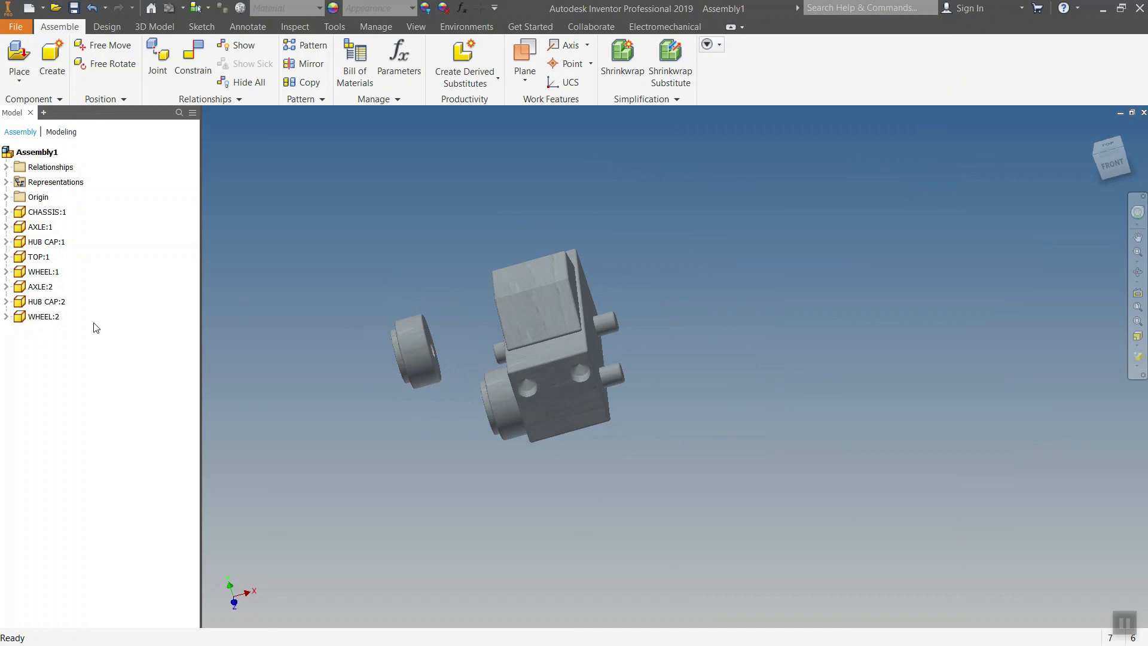
Add two more copies of the wheel and hub cap pair on the chassis's other side.
ctrl+click(45, 317)
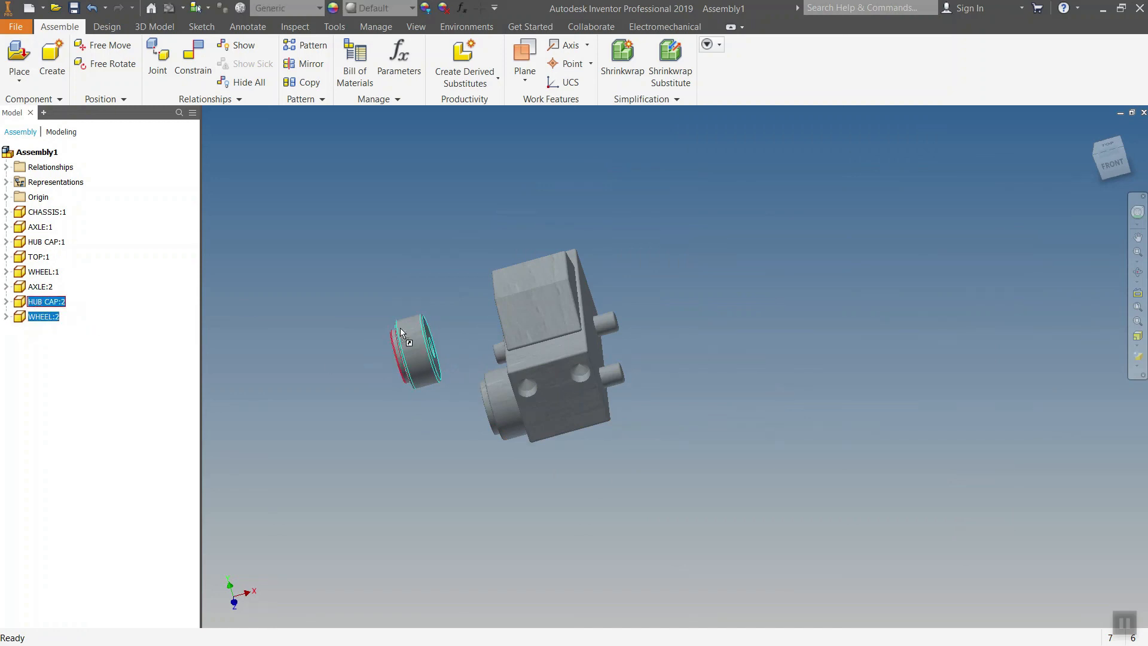
click(652, 305)
ctrl+click(45, 346)
click(700, 360)
Mate the hole floor of one copied wheel against the rear axle's end face on the chassis's right side.
click(193, 60)
shift+middle_drag(849, 396, 719, 384)
scroll(709, 312, down, 5)
scroll(778, 378, up, 2)
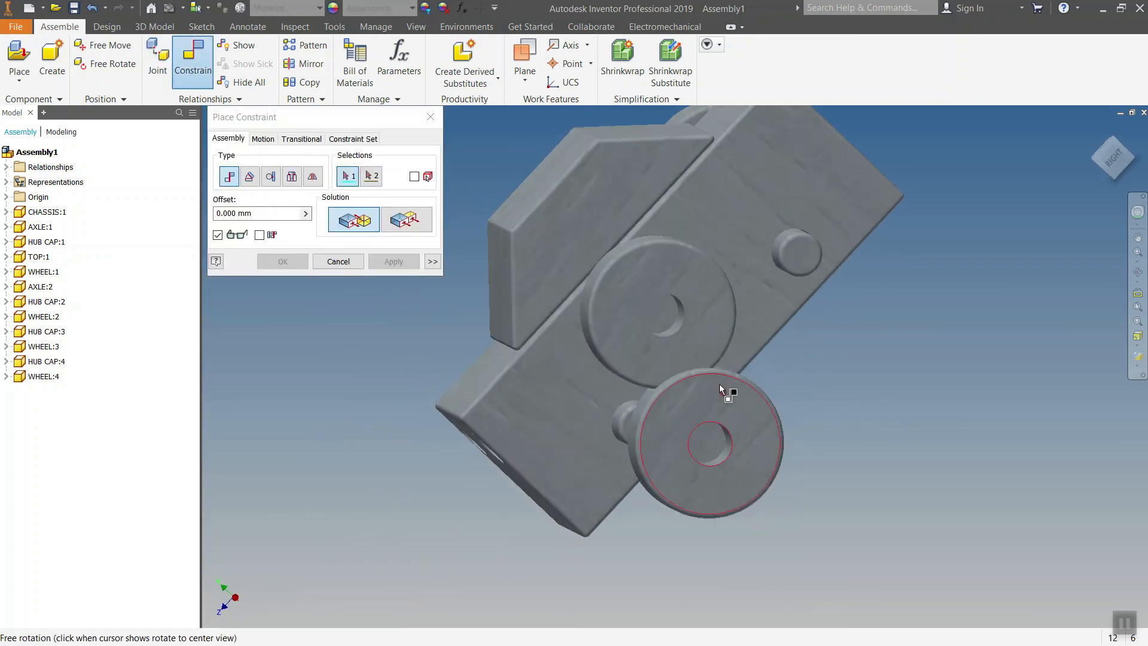
click(669, 312)
click(799, 253)
Align the right rear wheel's centre axis with the rear axle's axis.
scroll(691, 340, up, 3)
shift+middle_drag(691, 340, 783, 350)
scroll(566, 318, down, 5)
click(573, 323)
click(806, 220)
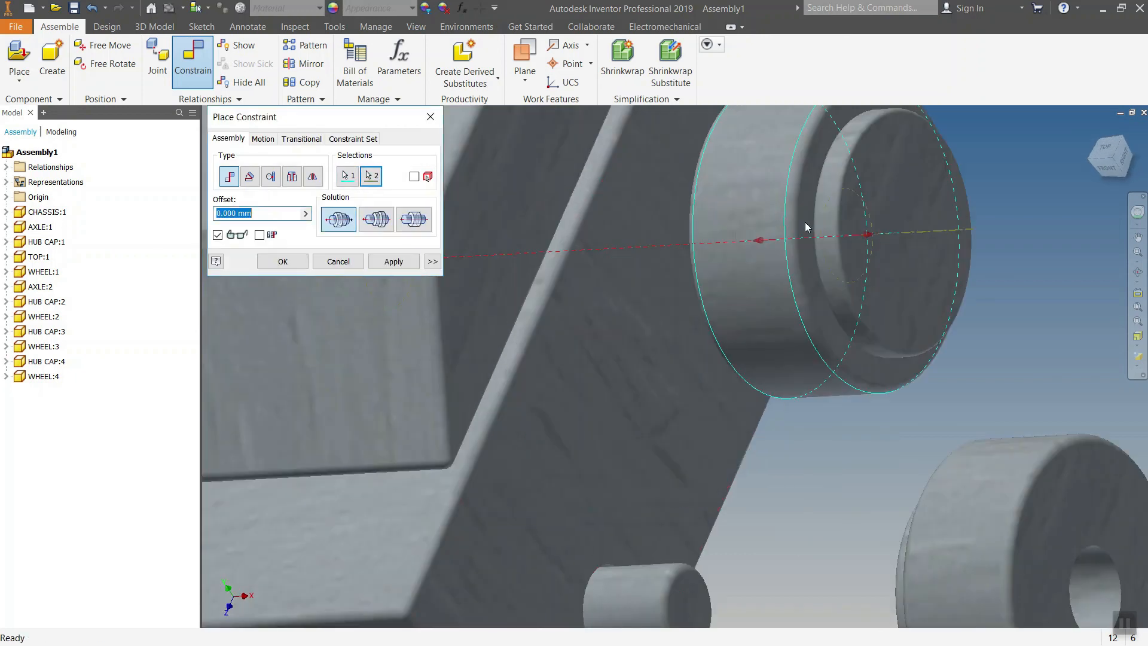
click(370, 263)
Mate the other right-side wheel's hole floor against the front axle's end face.
scroll(722, 343, up, 3)
shift+middle_drag(722, 343, 654, 351)
scroll(805, 411, down, 5)
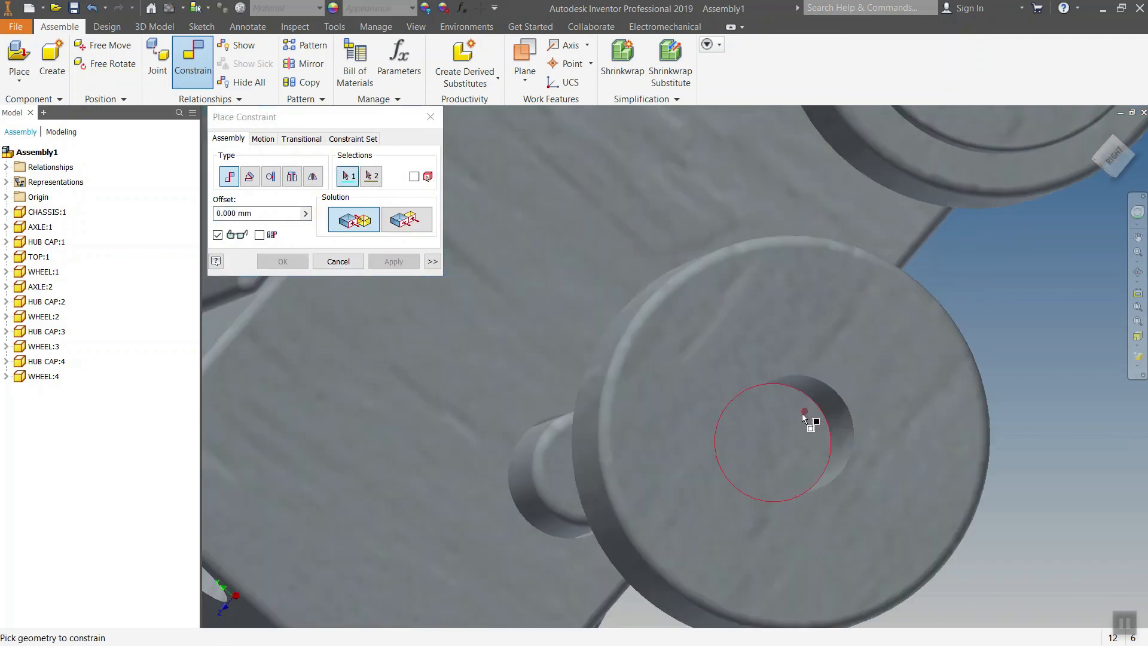
click(805, 413)
scroll(791, 415, up, 3)
shift+middle_drag(791, 415, 672, 414)
scroll(573, 419, down, 5)
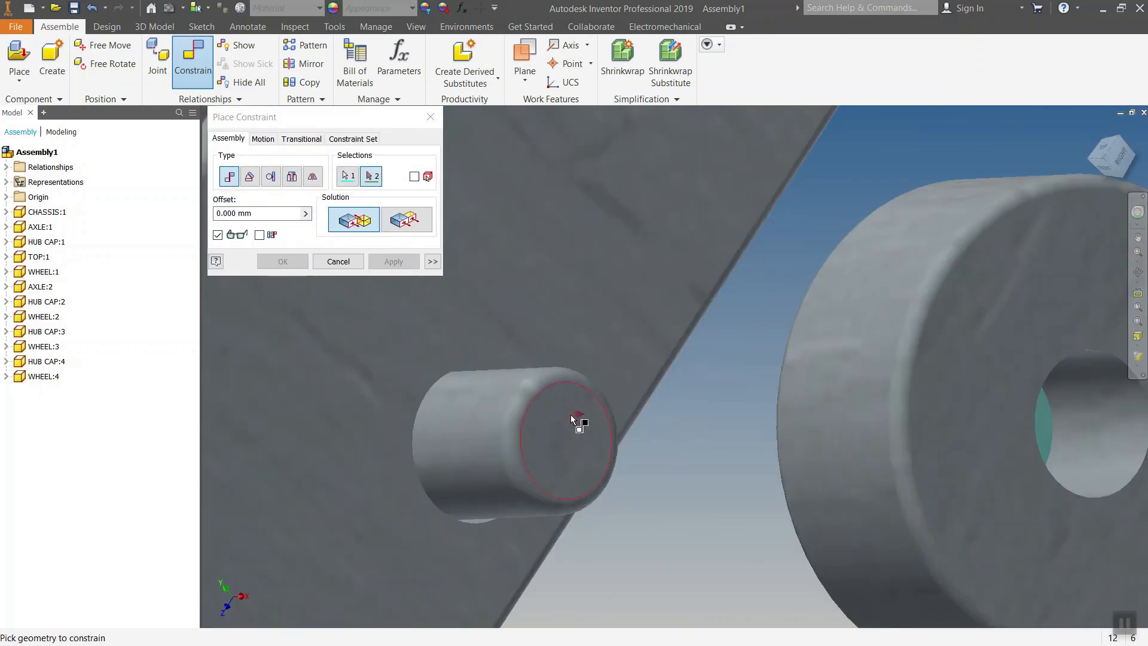
click(574, 418)
click(390, 264)
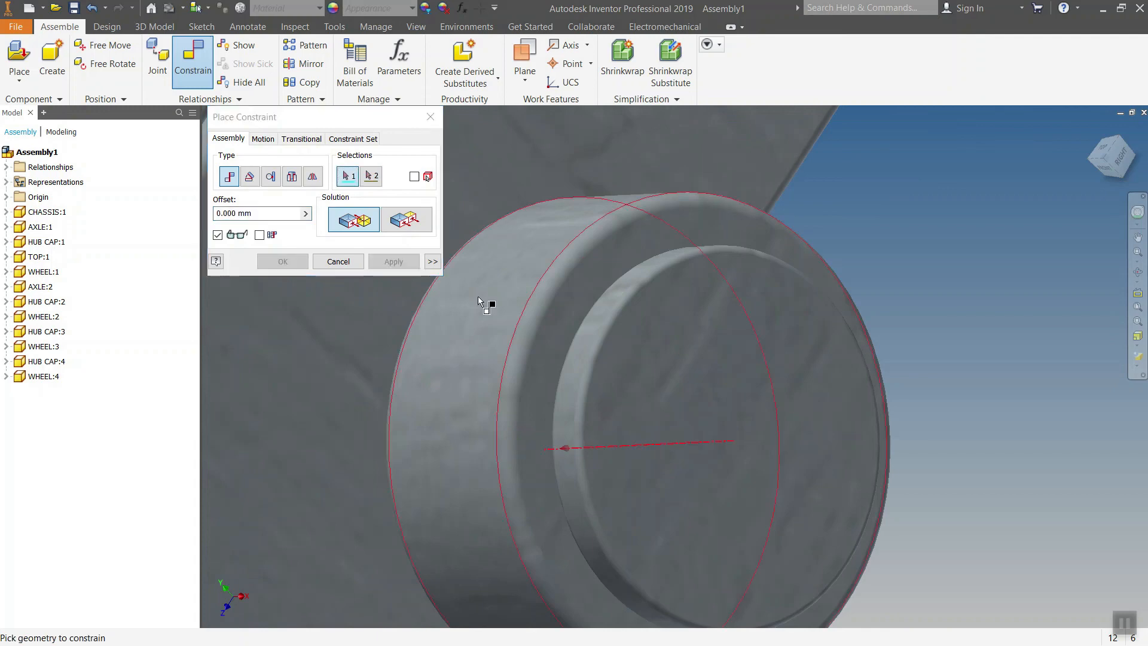
Align the right front wheel's centre axis with the axis of the opposite front wheel.
click(507, 315)
scroll(713, 348, up, 4)
shift+middle_drag(713, 348, 793, 354)
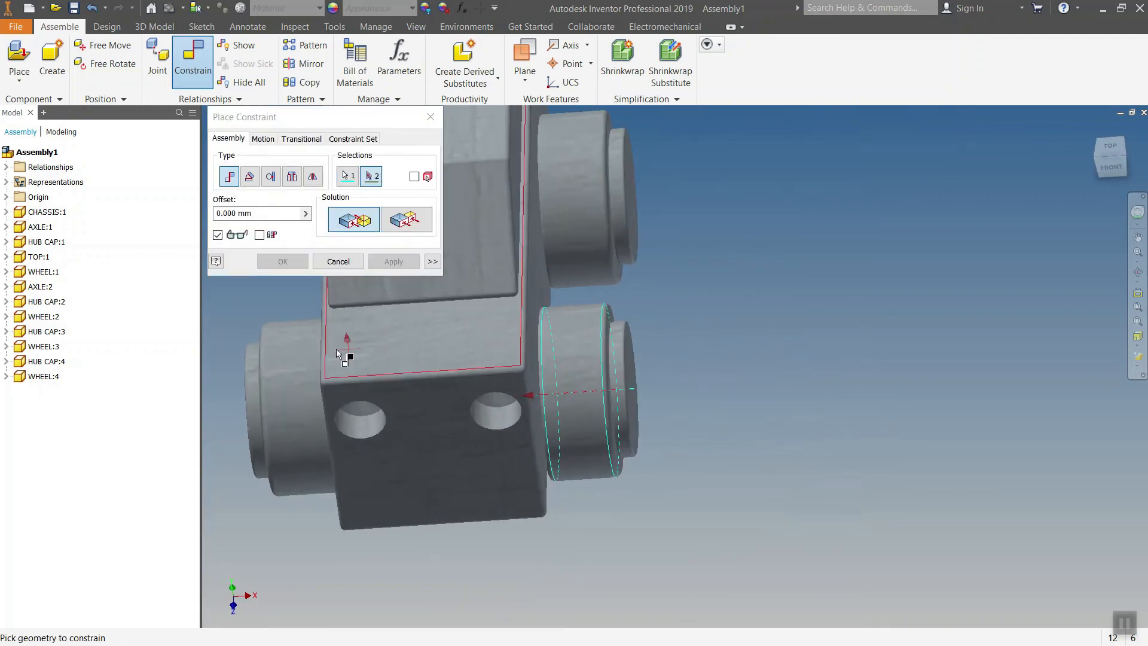
click(296, 350)
click(401, 263)
Mate the last wheel's hole floor against the rear axle's free end face on the chassis's left side.
scroll(723, 410, up, 3)
middle_drag(722, 410, 726, 435)
scroll(585, 278, down, 5)
middle_drag(585, 279, 622, 401)
shift+middle_drag(622, 402, 348, 622)
scroll(718, 271, down, 4)
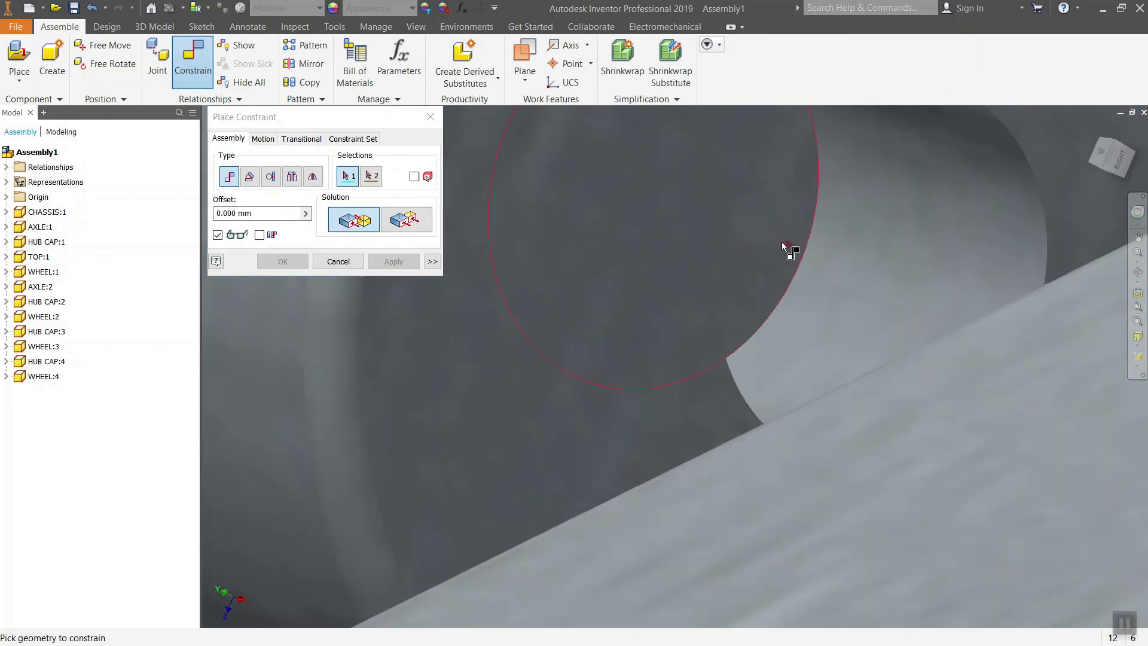
click(783, 243)
scroll(615, 274, up, 5)
shift+middle_drag(615, 274, 482, 379)
scroll(482, 379, down, 4)
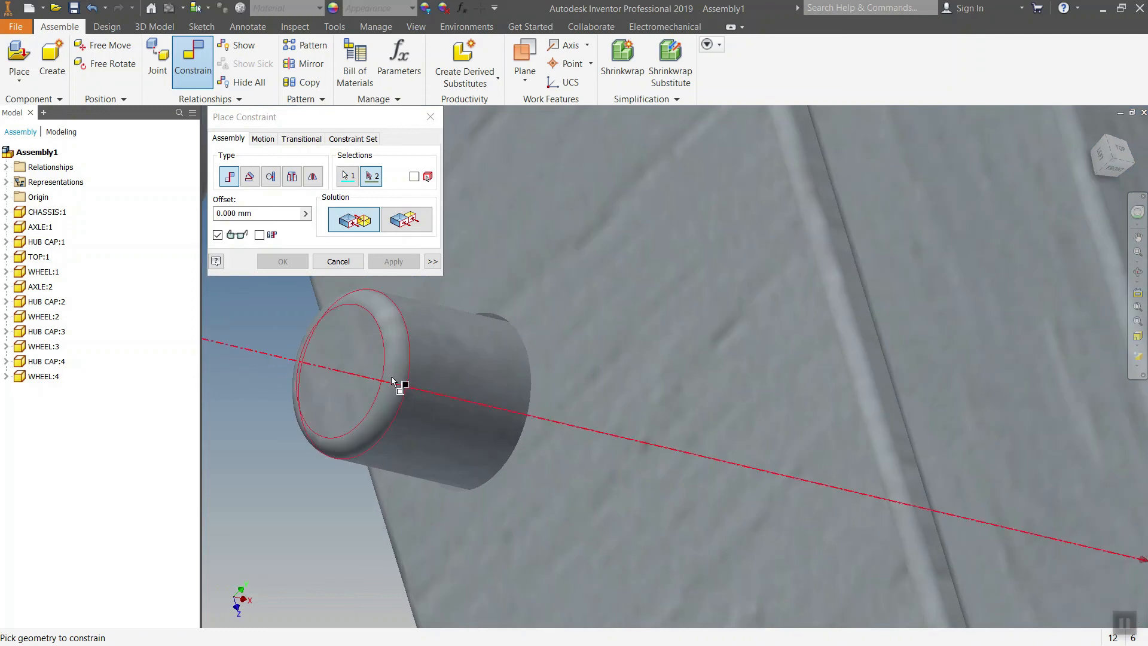
click(349, 364)
click(394, 262)
Align the left rear wheel's centre axis with the opposite rear wheel's axis and end the constraint command.
click(498, 263)
scroll(497, 279, up, 4)
shift+middle_drag(496, 278, 711, 347)
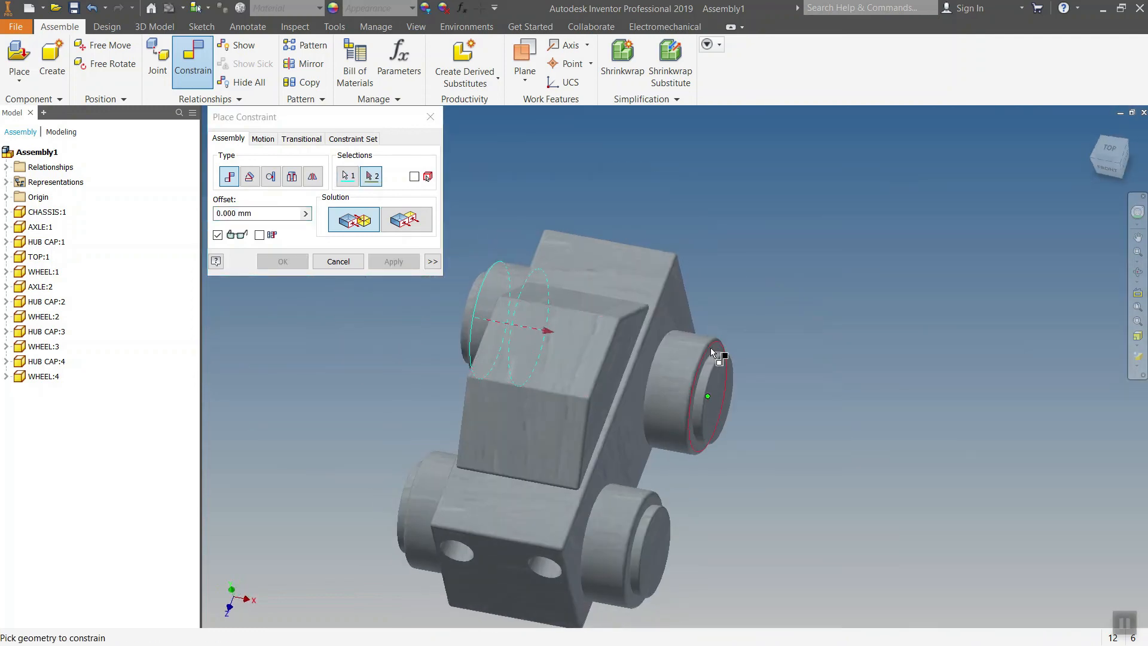
click(674, 348)
click(394, 262)
shift+middle_drag(779, 303, 981, 197)
click(1117, 155)
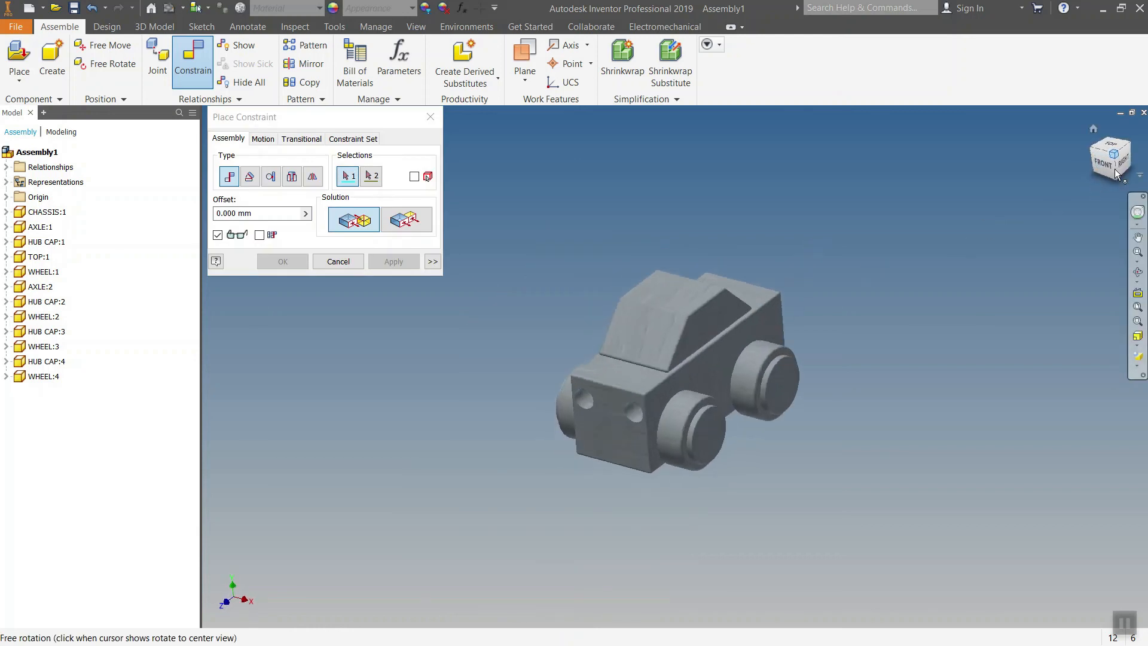
click(1136, 309)
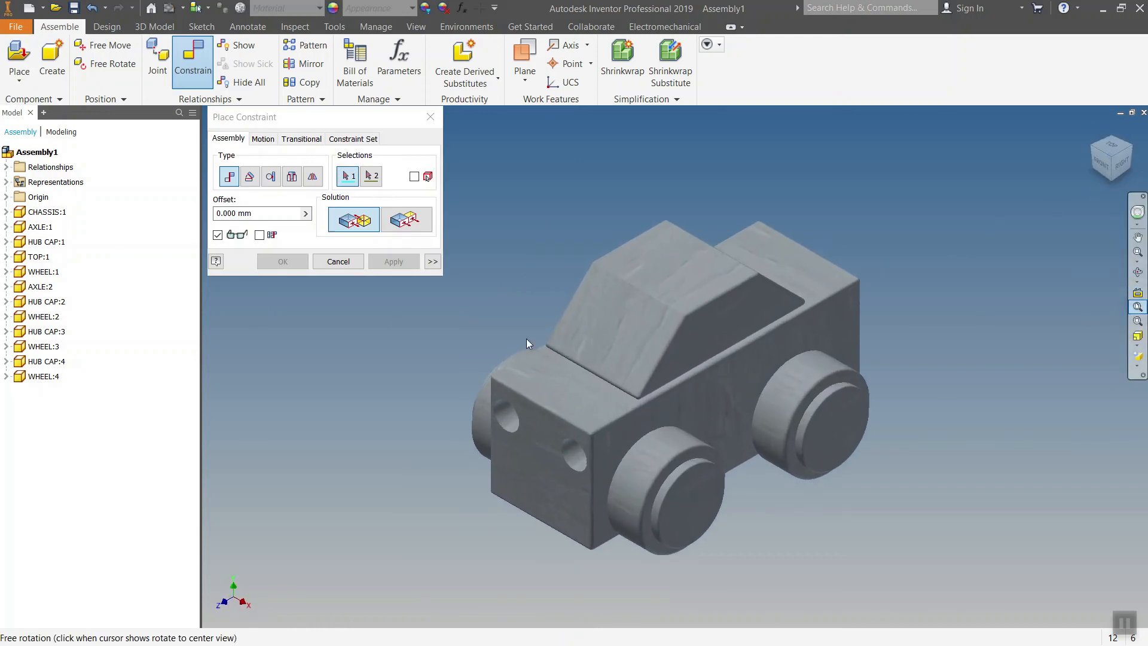
click(338, 261)
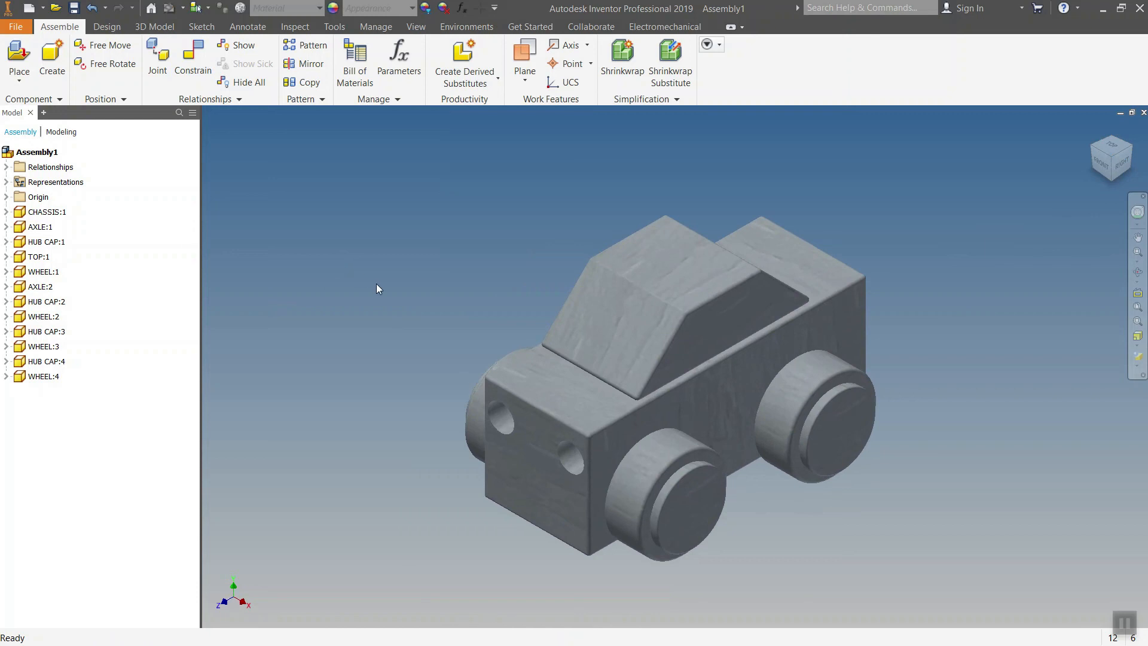
Save the assembly as TOY CAR in the 3d folder, including its changed chassis part.
key(ctrl+s)
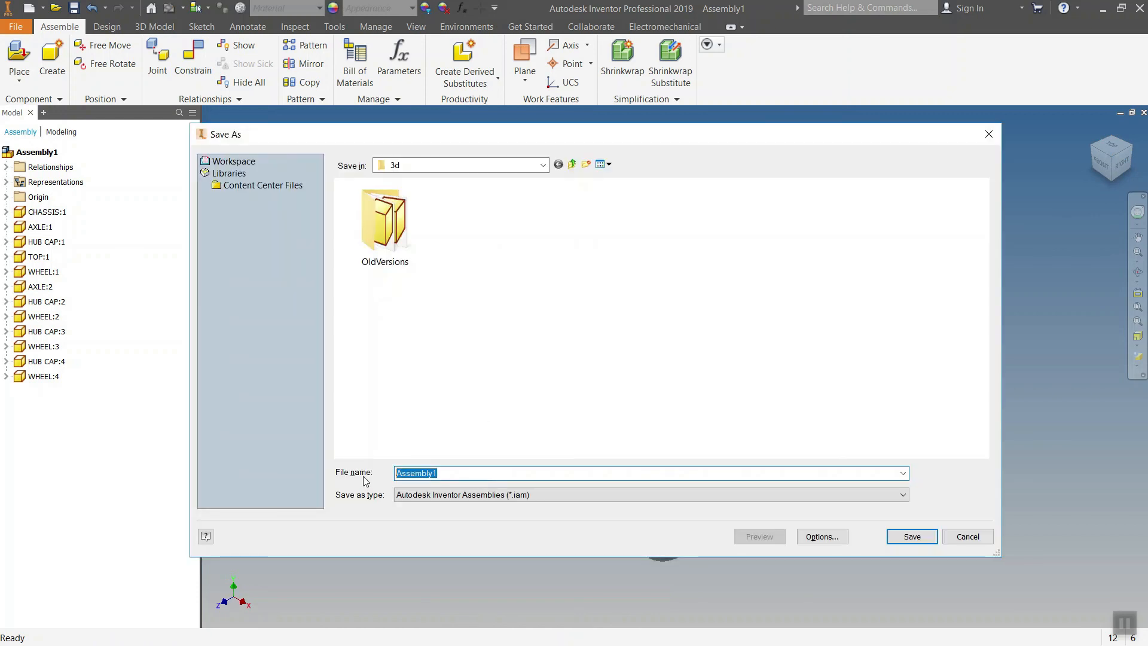
text(T)
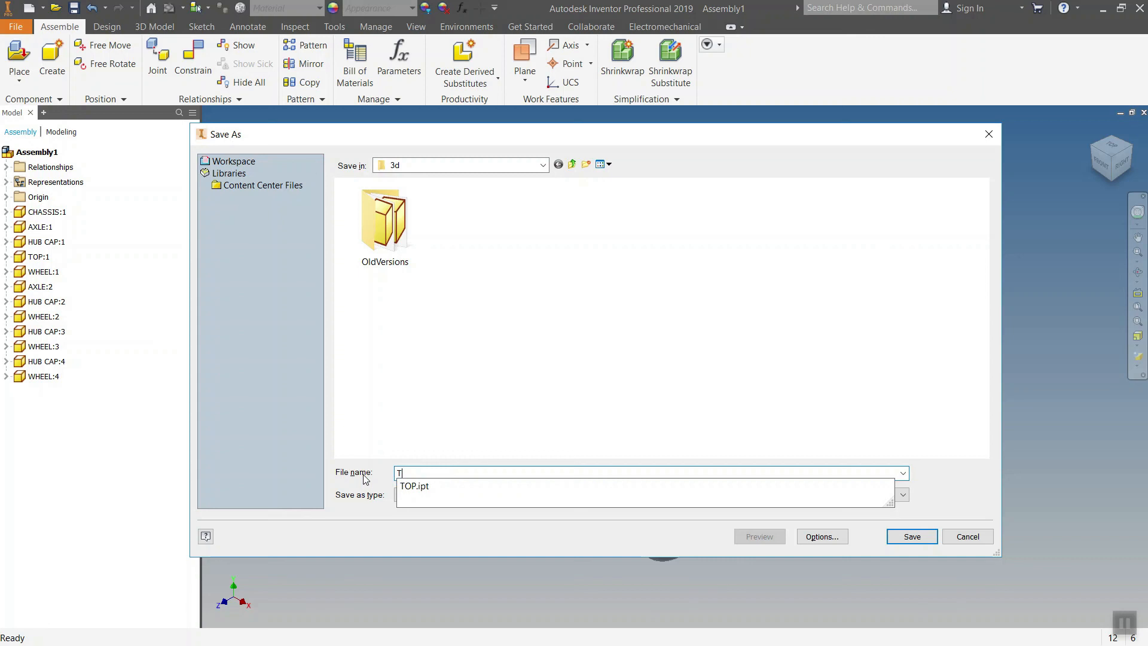
text(OY CA)
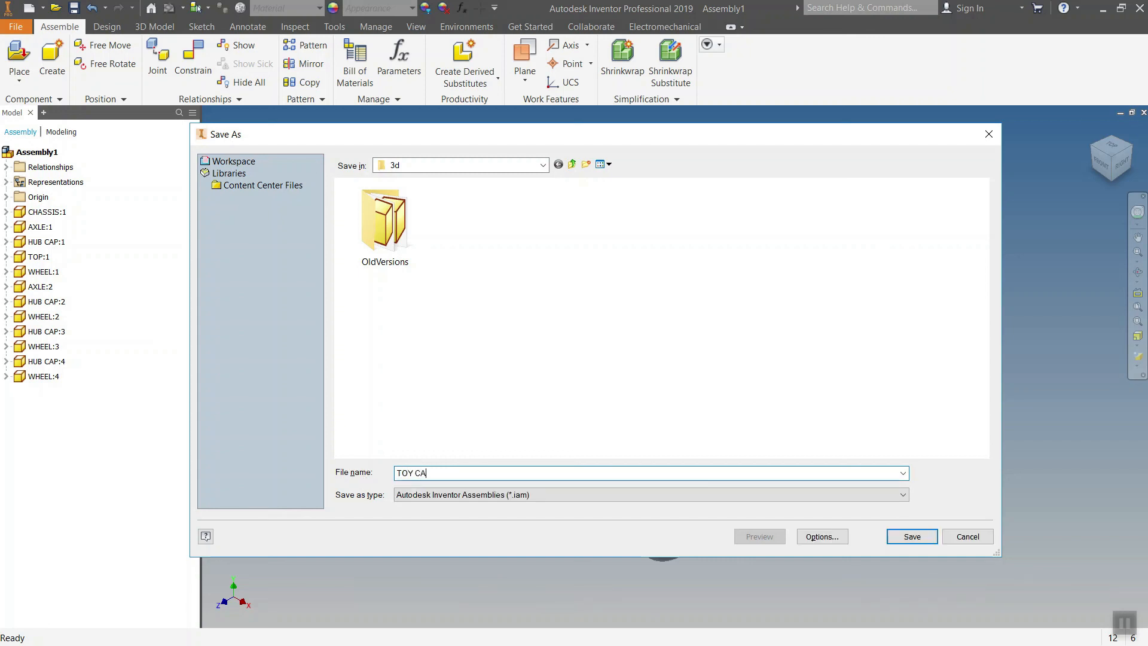
click(918, 540)
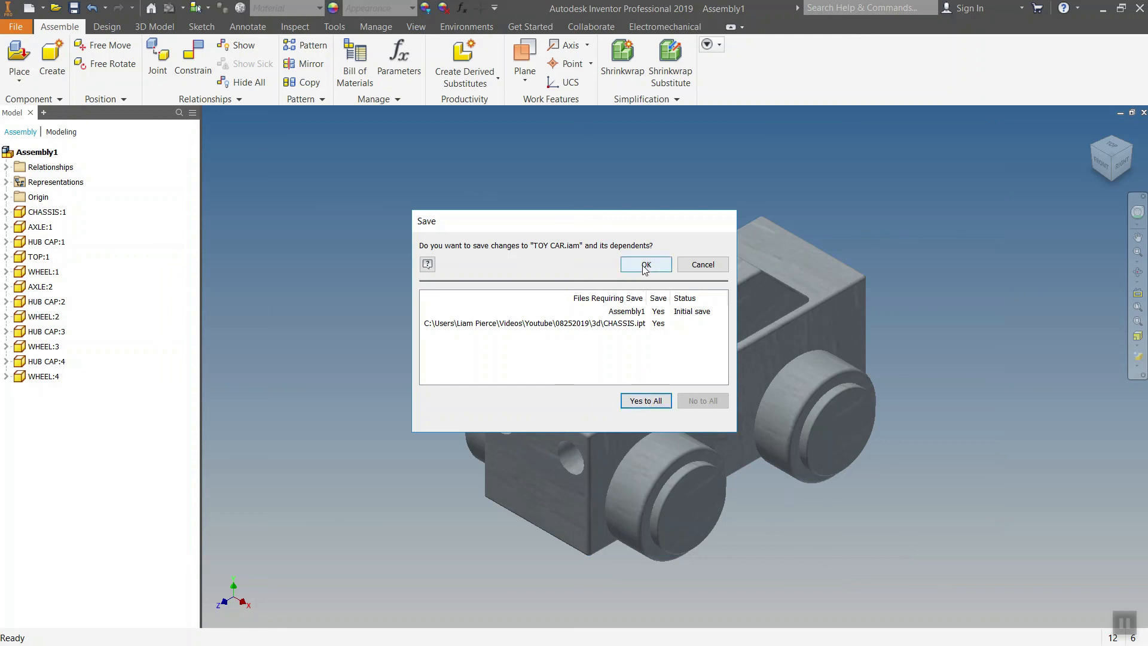
click(645, 264)
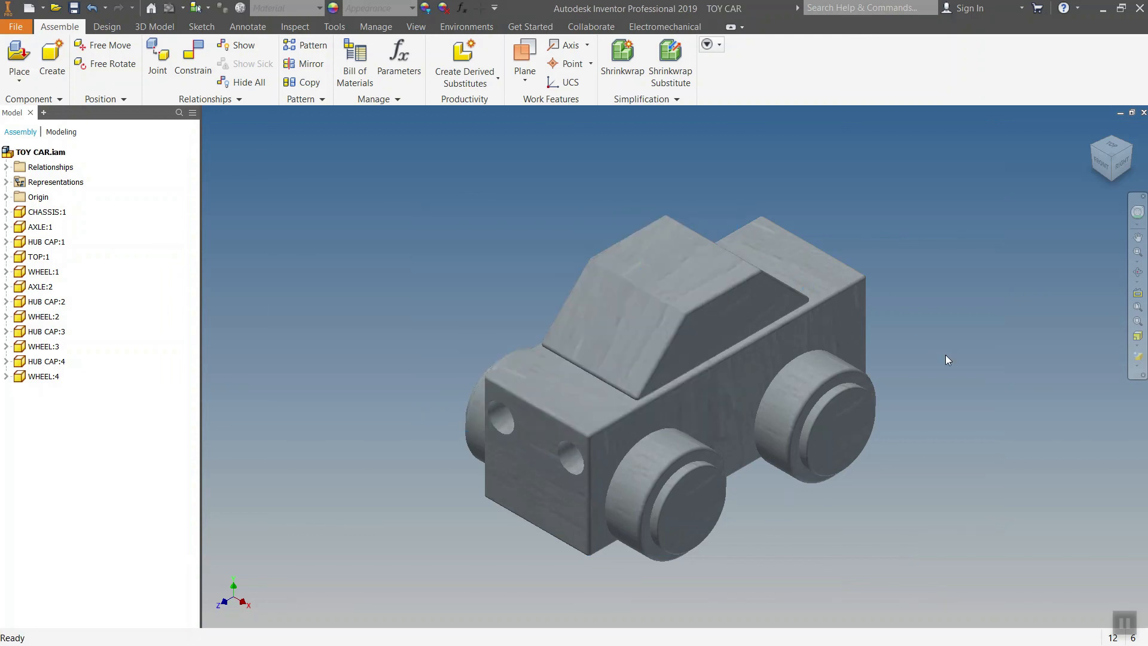